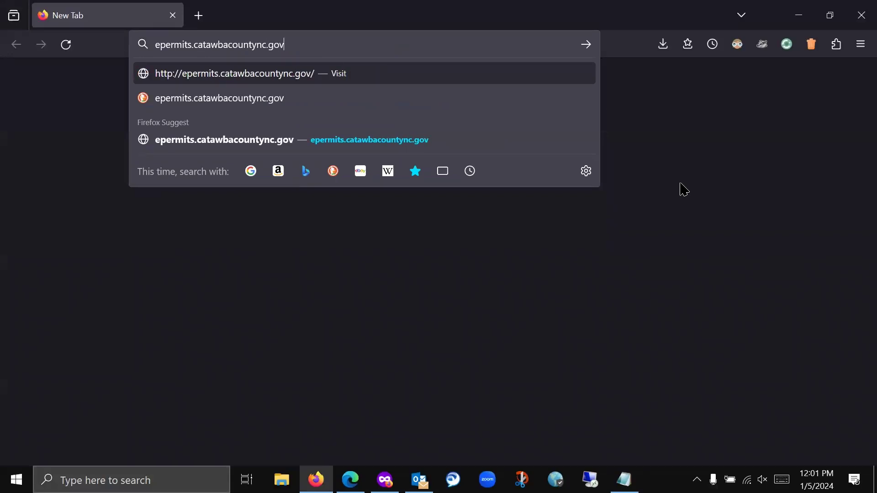
# - Load epermits.catawbacountync.gov, the county e-permits site, in Firefox
pyautogui.press('Return')
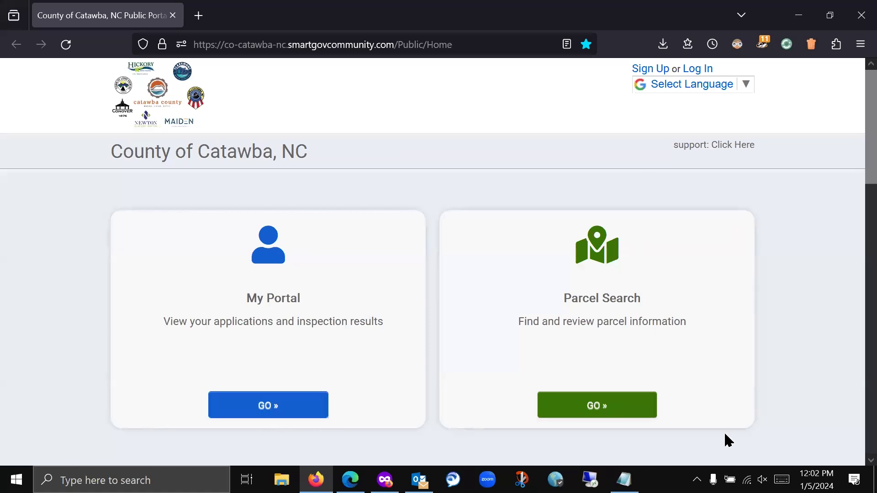
pyautogui.click(592, 407)
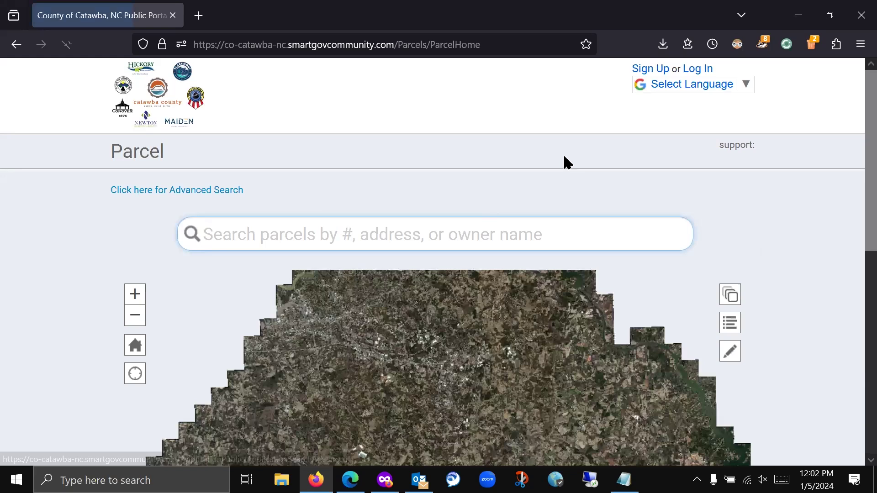
pyautogui.click(18, 44)
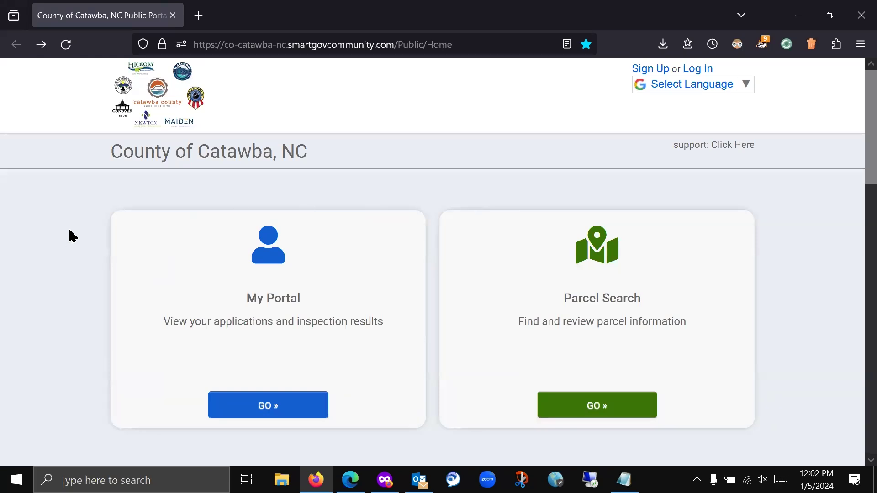
pyautogui.click(280, 405)
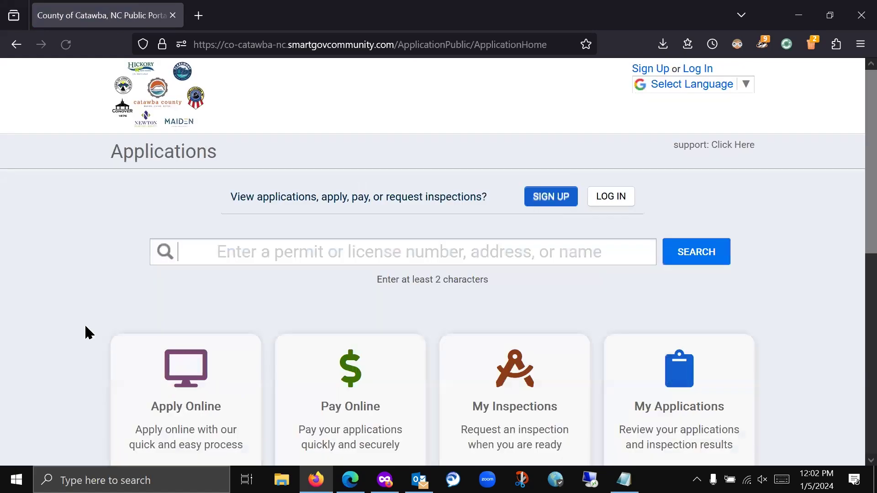
pyautogui.scroll(-1, 307, 155)
pyautogui.scroll(-6, 308, 158)
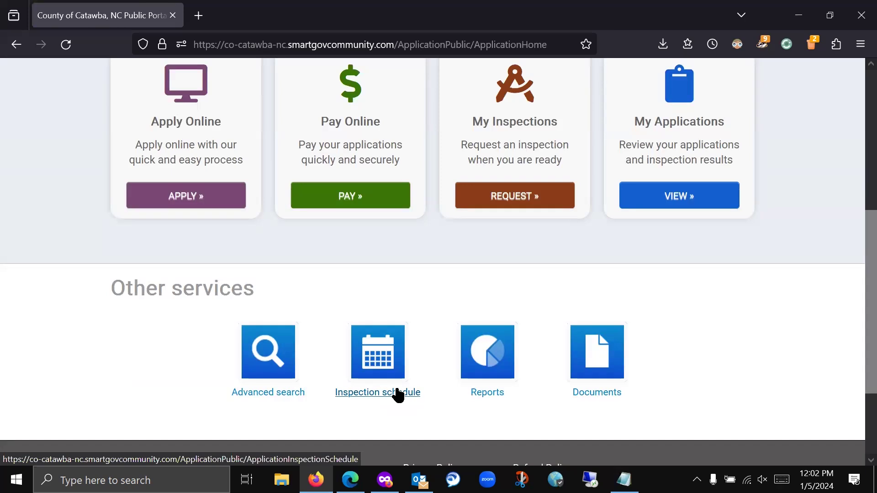
pyautogui.click(396, 390)
pyautogui.scroll(-2, 394, 374)
pyautogui.click(16, 45)
pyautogui.scroll(-5, 73, 183)
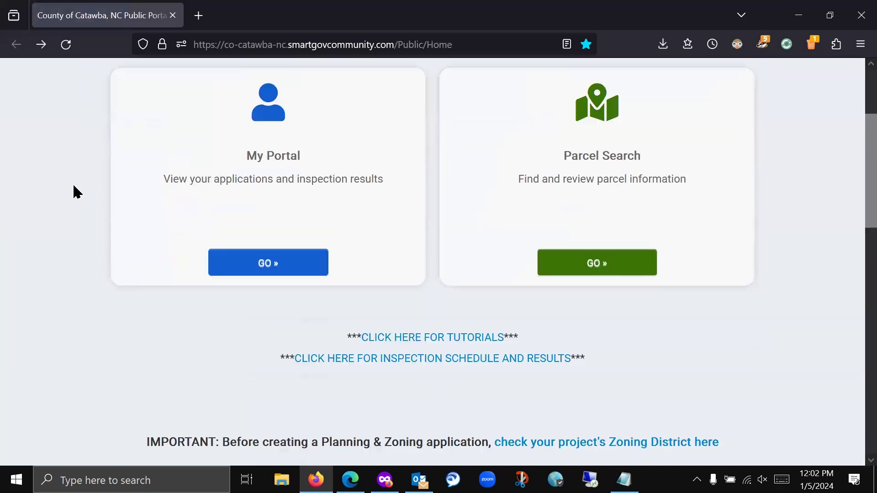
pyautogui.scroll(2, 73, 186)
pyautogui.scroll(1, 429, 183)
pyautogui.scroll(3, 433, 178)
pyautogui.scroll(-6, 433, 178)
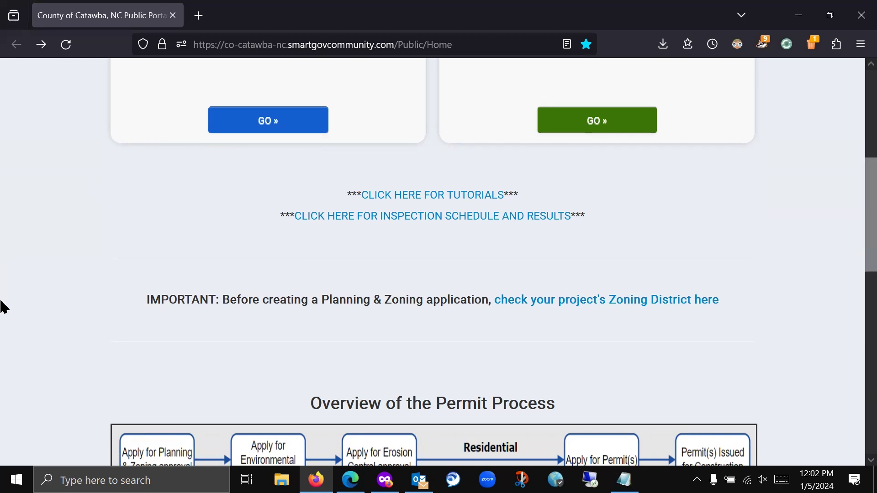
pyautogui.click(596, 301)
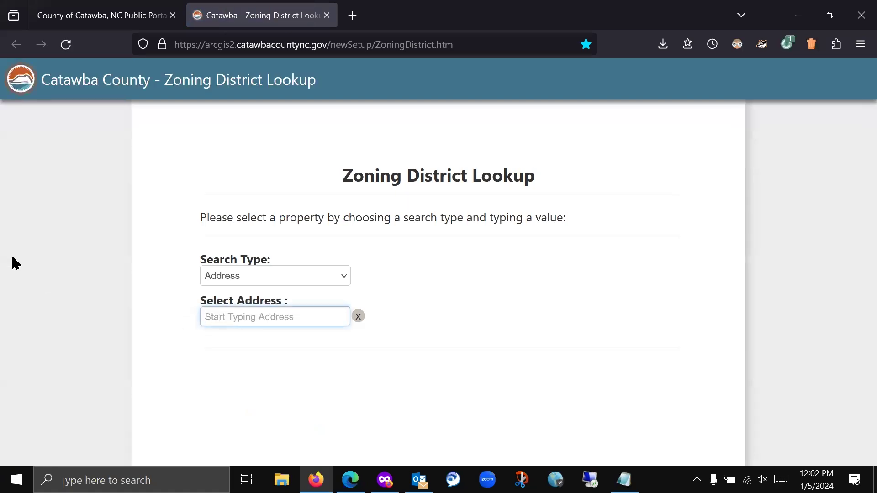
pyautogui.write('25 govern')
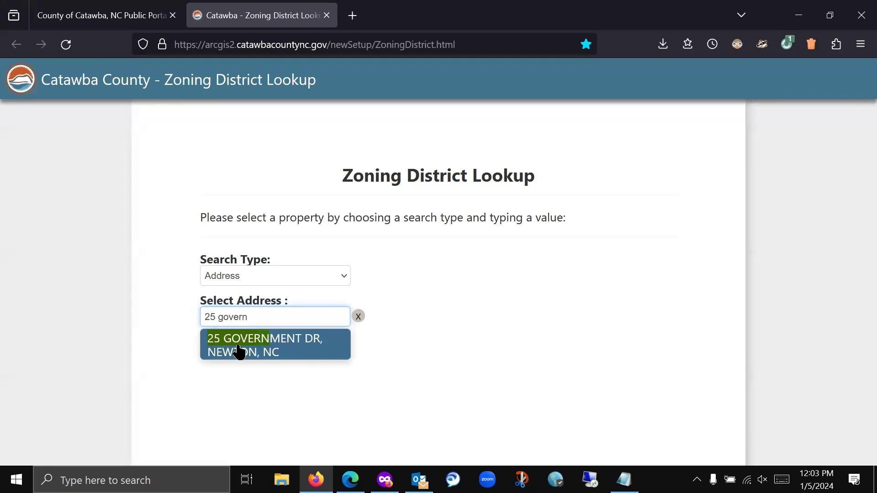
pyautogui.click(240, 352)
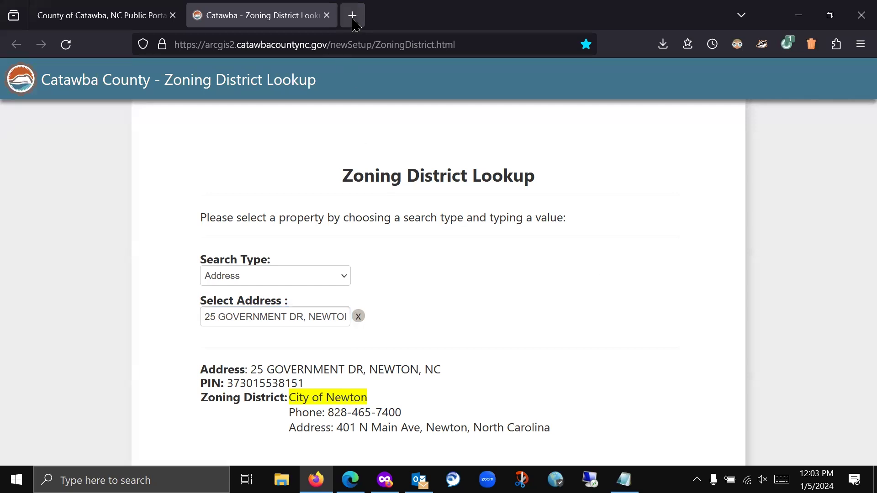
pyautogui.click(327, 16)
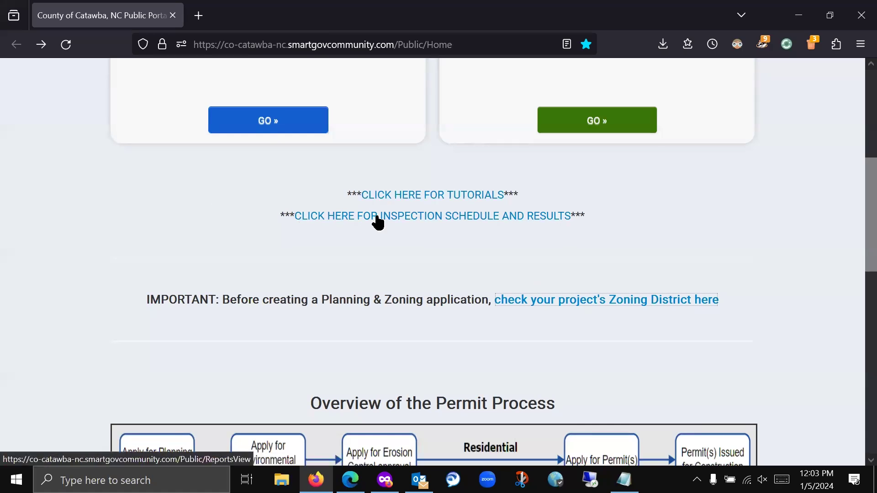
# - View the Inspection Schedule reports page, then return to the portal home page
pyautogui.click(543, 217)
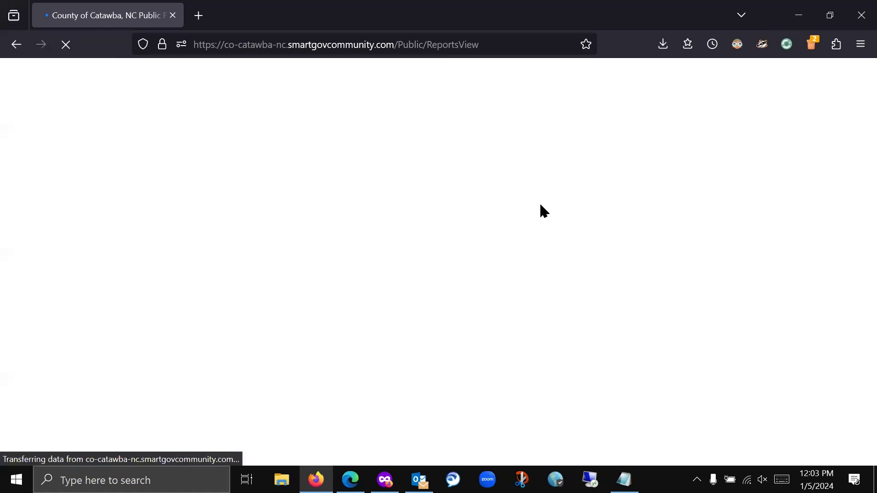
pyautogui.click(16, 45)
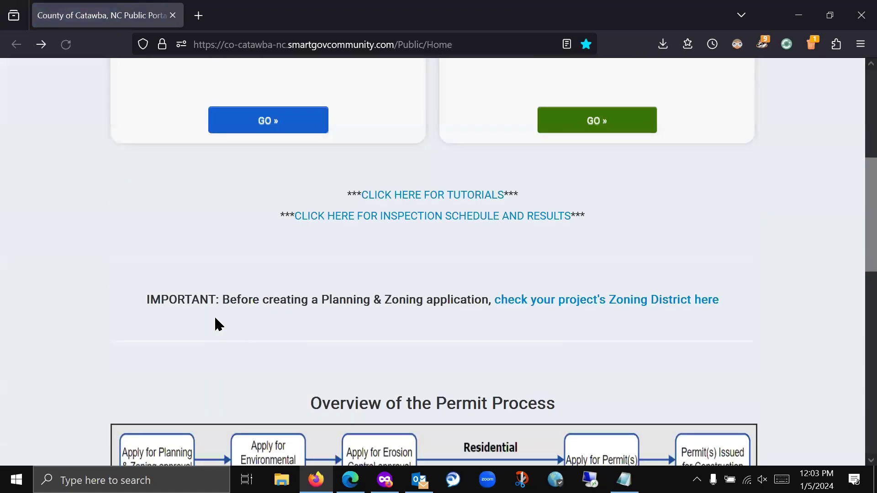
pyautogui.scroll(3, 214, 320)
pyautogui.scroll(5, 213, 324)
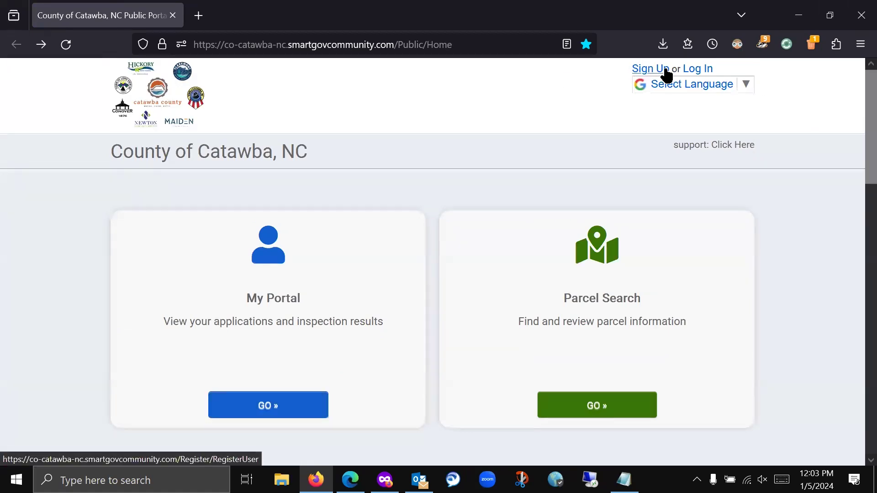
# - Open Sign Up and change the web address to reach the training portal's registration page
pyautogui.click(640, 70)
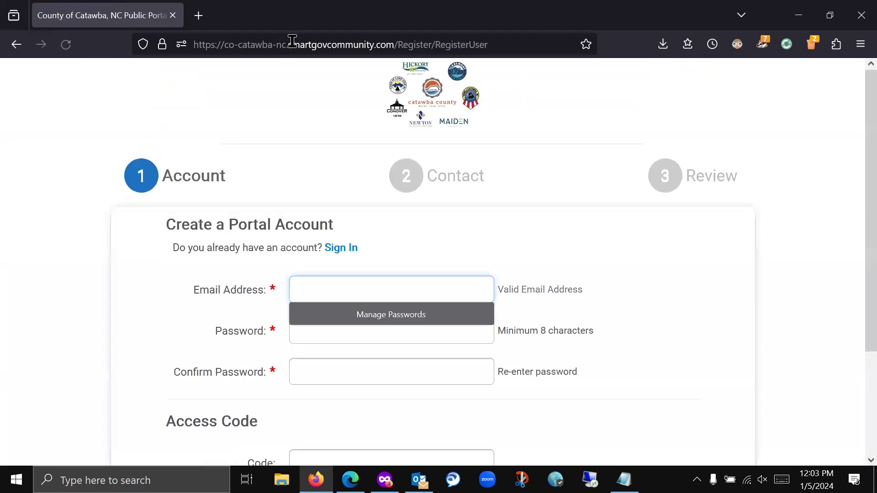
pyautogui.click(284, 44)
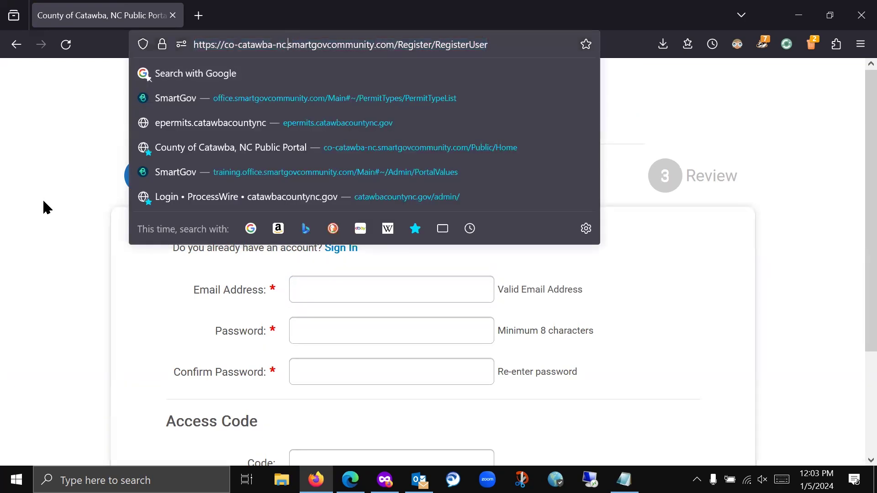
pyautogui.write('traiing')
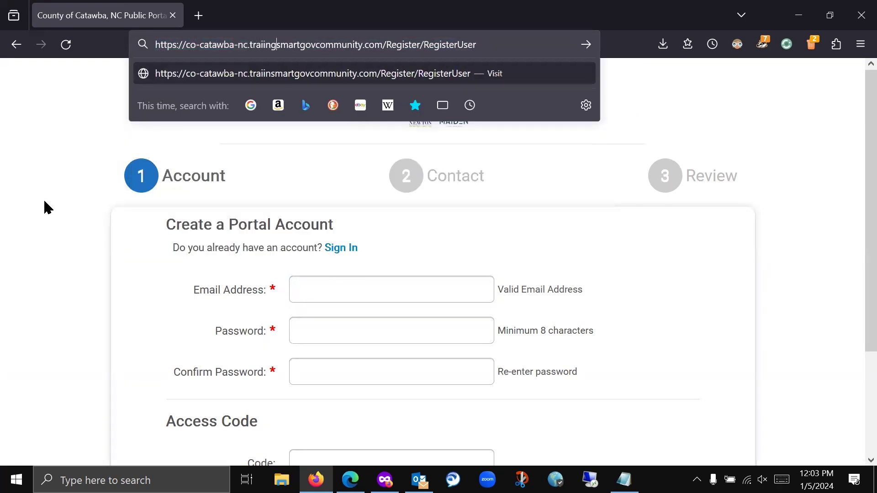
pyautogui.write('ning')
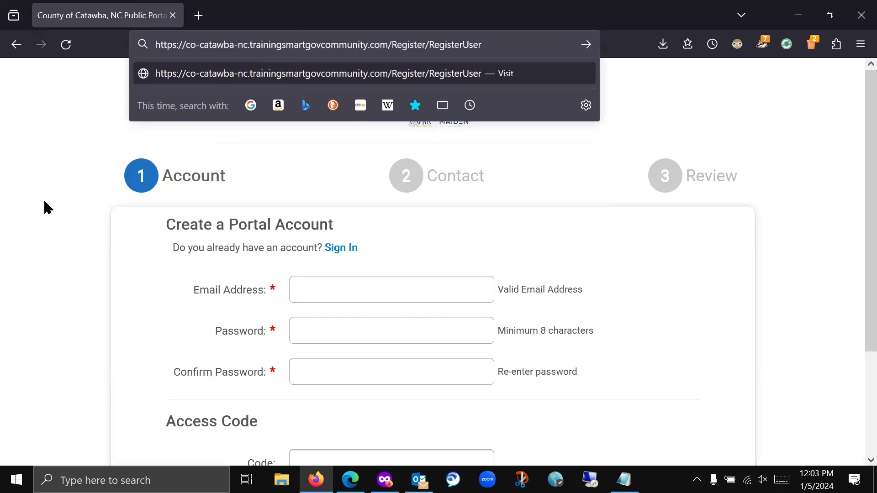
pyautogui.press('Return')
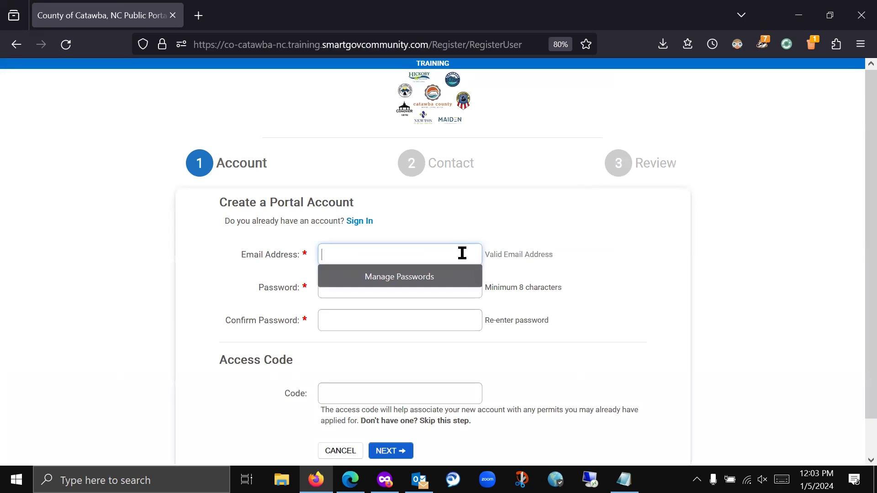
# - Enter the account e-mail address and a matching password in both password fields
pyautogui.click(462, 253)
pyautogui.press('Tab')
pyautogui.write('••••••••')
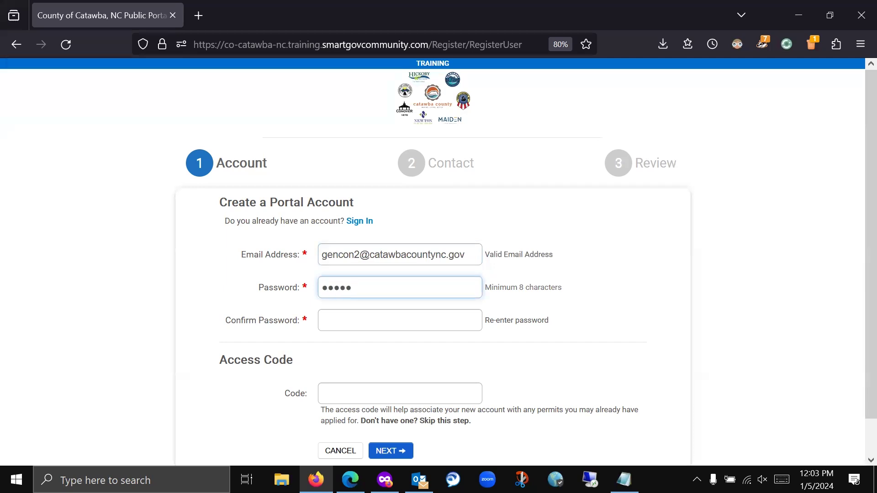
pyautogui.press('Tab')
pyautogui.write('•')
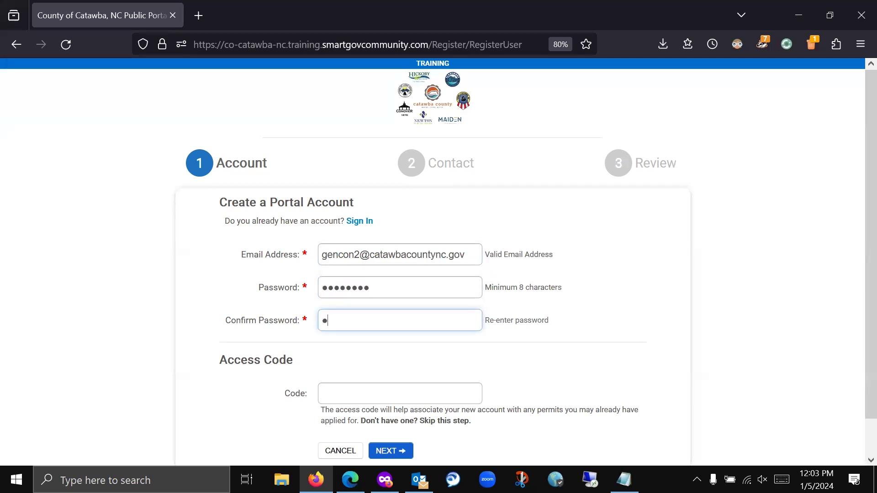
pyautogui.write('•••••••')
# - Leave the optional access code empty and continue to the Contact information step
pyautogui.scroll(-1, 565, 305)
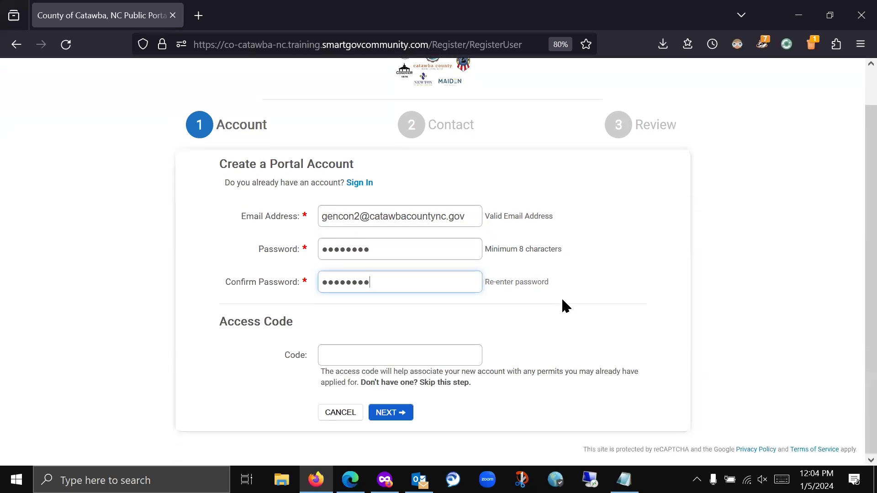
pyautogui.click(442, 355)
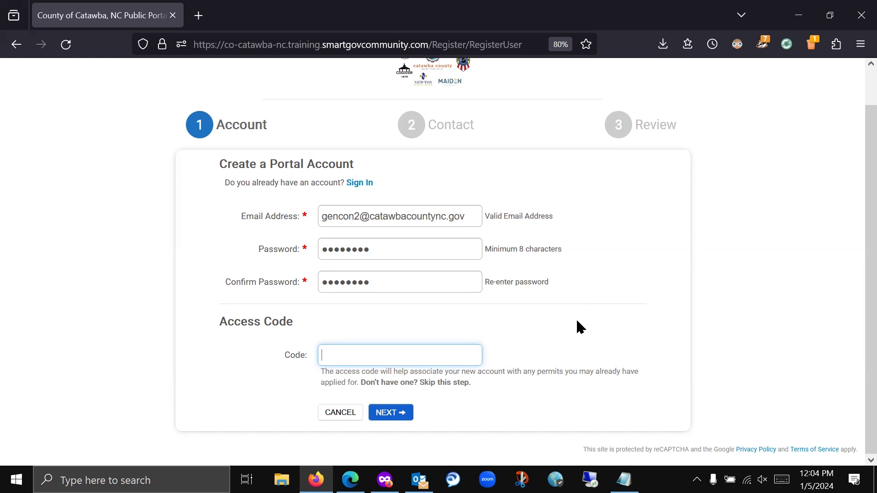
pyautogui.click(395, 415)
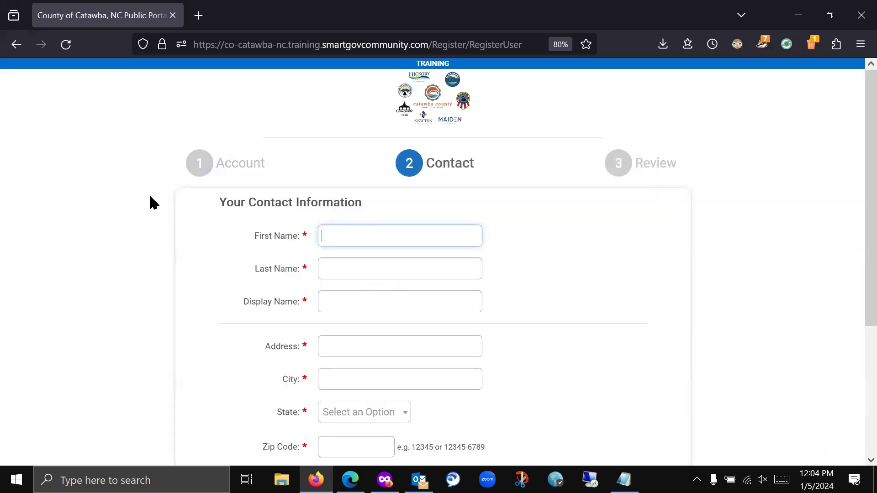
# - Enter the contact's first name, last name and company display name
pyautogui.write('Daffy')
pyautogui.press('Tab')
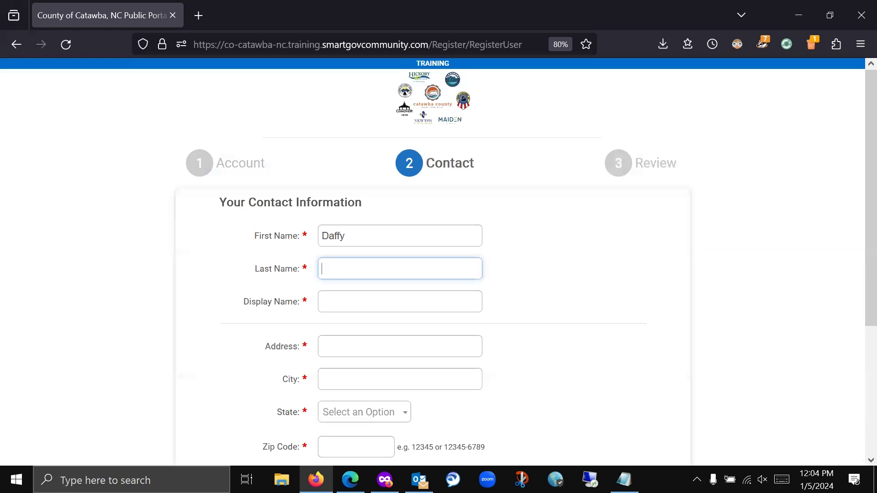
pyautogui.write('Duck')
pyautogui.press('Tab')
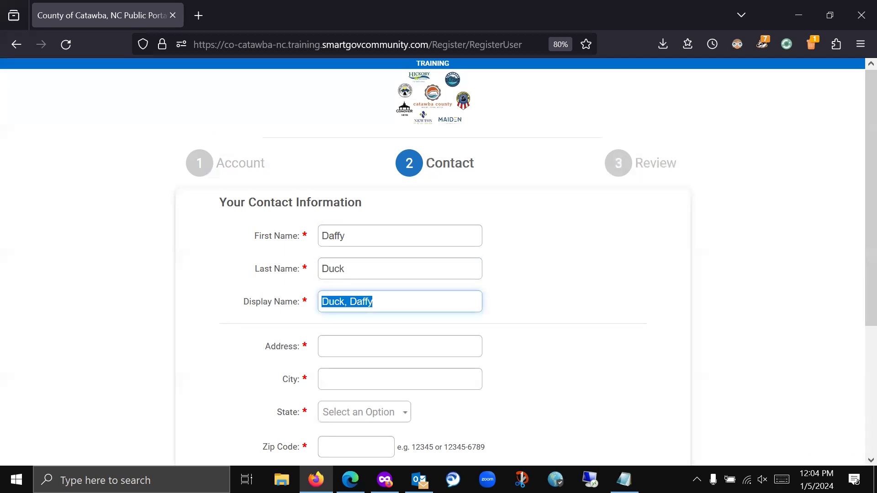
pyautogui.write('Duck C')
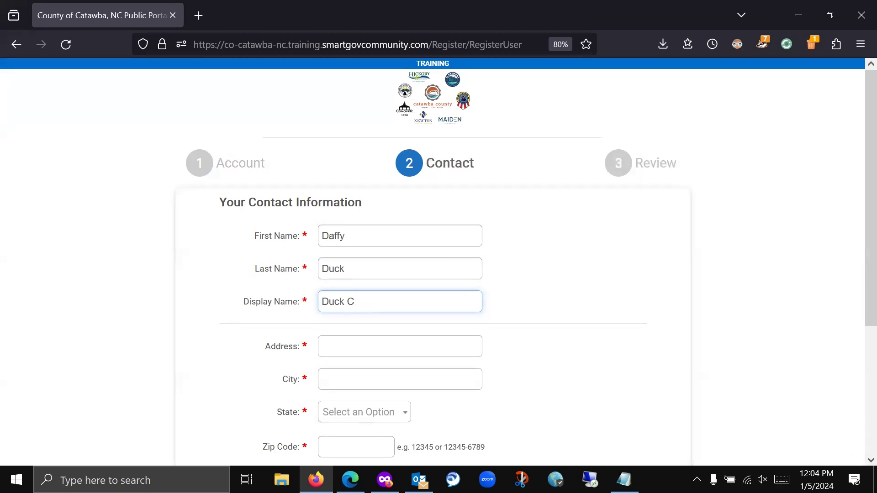
pyautogui.write('onstruction')
pyautogui.scroll(-2, 456, 287)
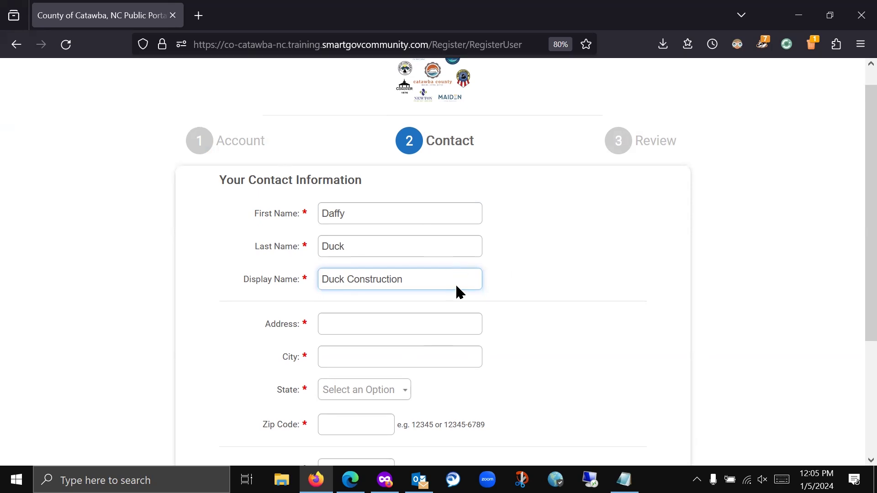
pyautogui.scroll(1, 454, 281)
pyautogui.scroll(-1, 454, 281)
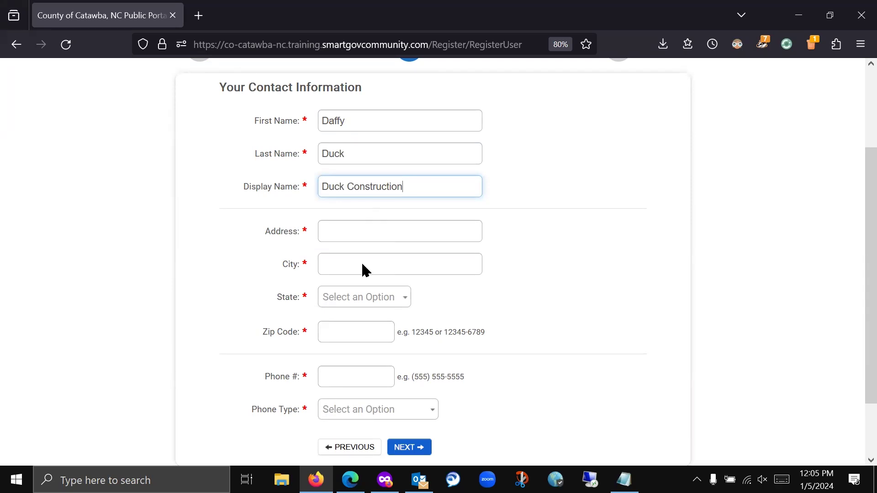
# - Fill in the street address and city from suggestions, state NC, and the zip code
pyautogui.click(392, 233)
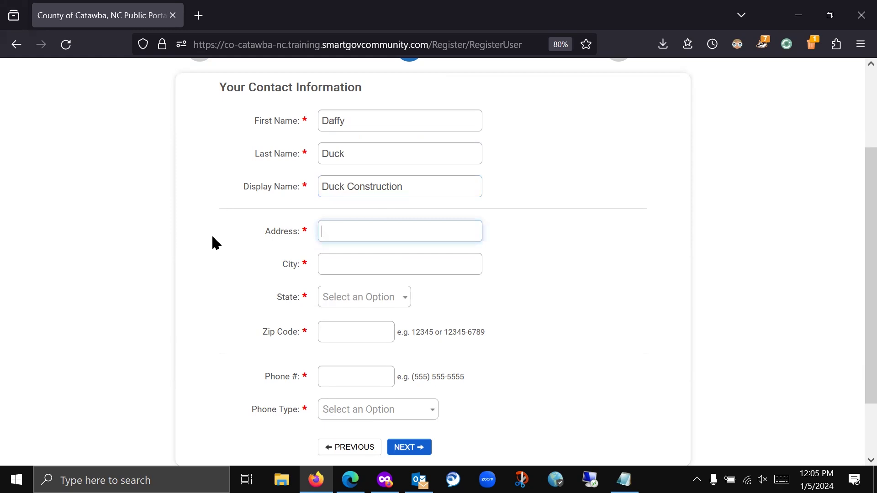
pyautogui.write('2 W')
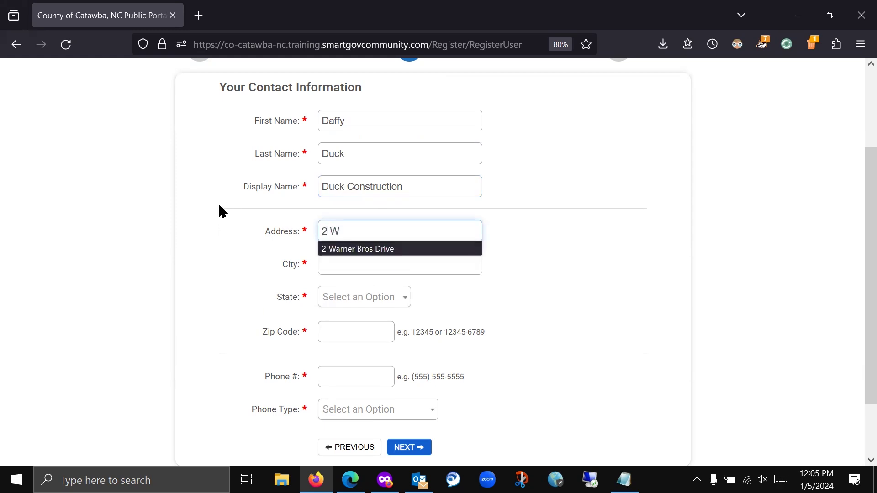
pyautogui.click(362, 250)
pyautogui.click(350, 265)
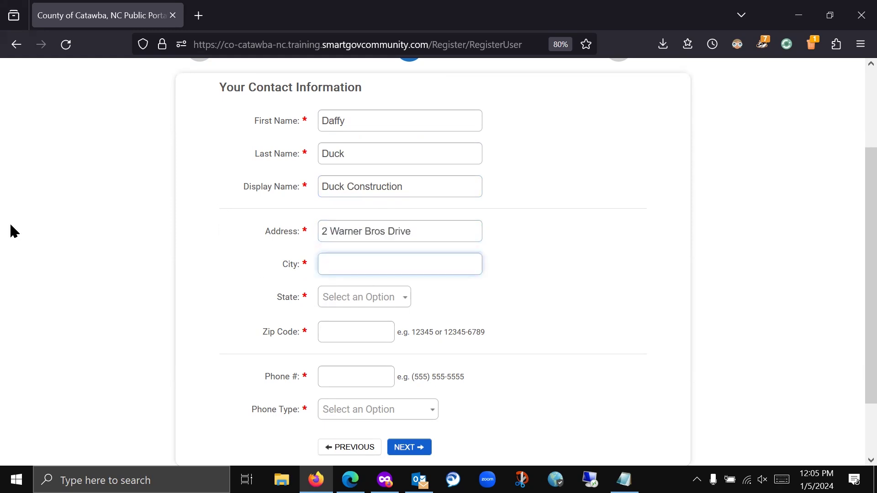
pyautogui.write('Fake')
pyautogui.click(404, 279)
pyautogui.click(368, 303)
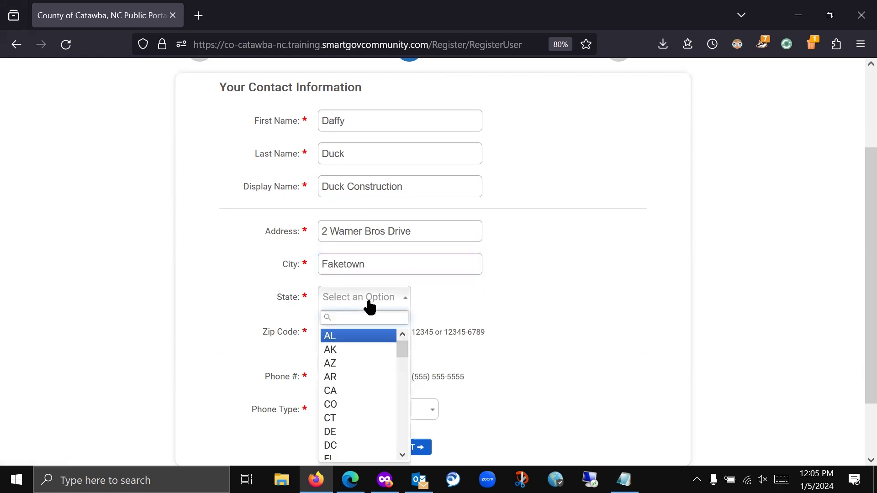
pyautogui.write('nc')
pyautogui.click(346, 335)
pyautogui.click(346, 337)
pyautogui.write('28658')
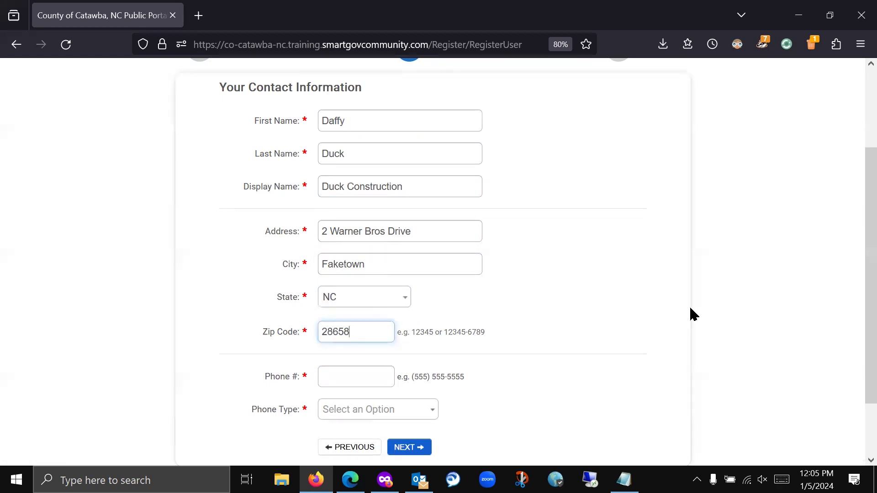
# - Enter the contact phone number with phone type CELL and advance to Review
pyautogui.scroll(-2, 680, 253)
pyautogui.click(328, 302)
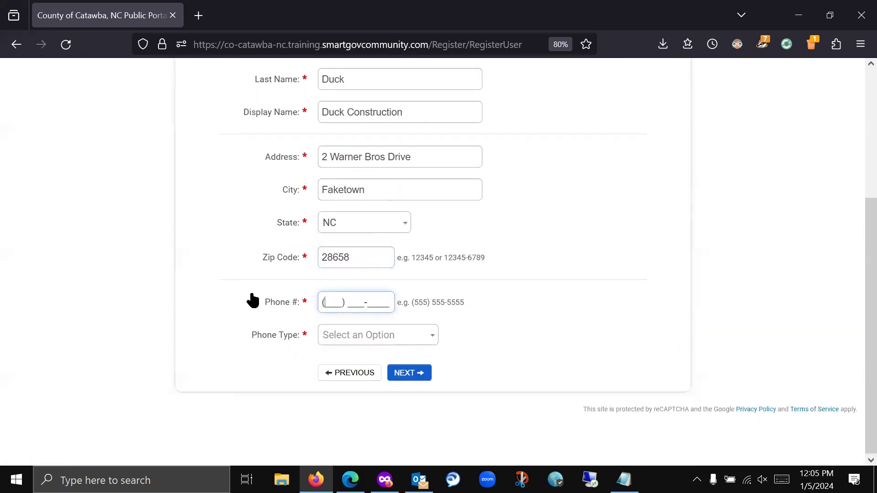
pyautogui.write('555) 555-5555')
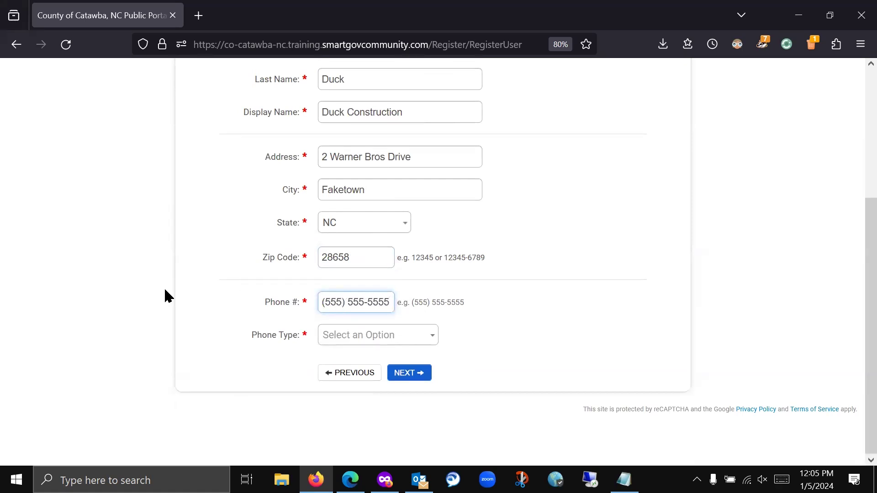
pyautogui.click(415, 339)
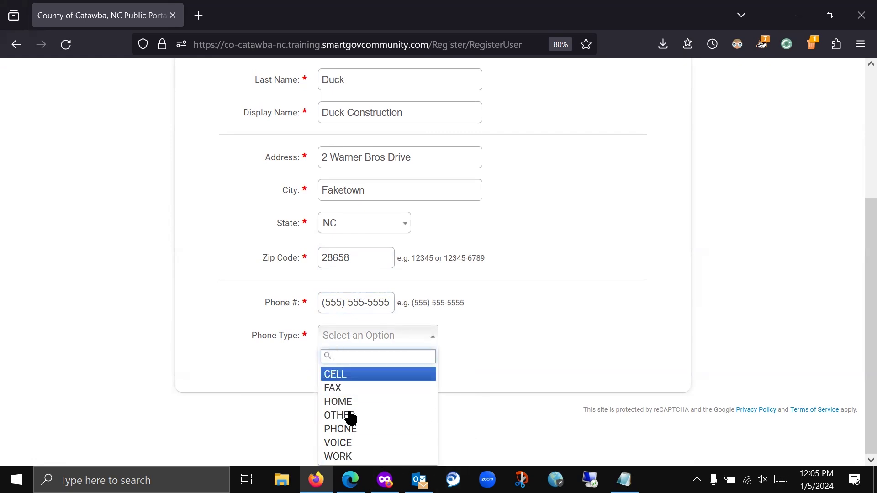
pyautogui.click(378, 374)
pyautogui.click(419, 378)
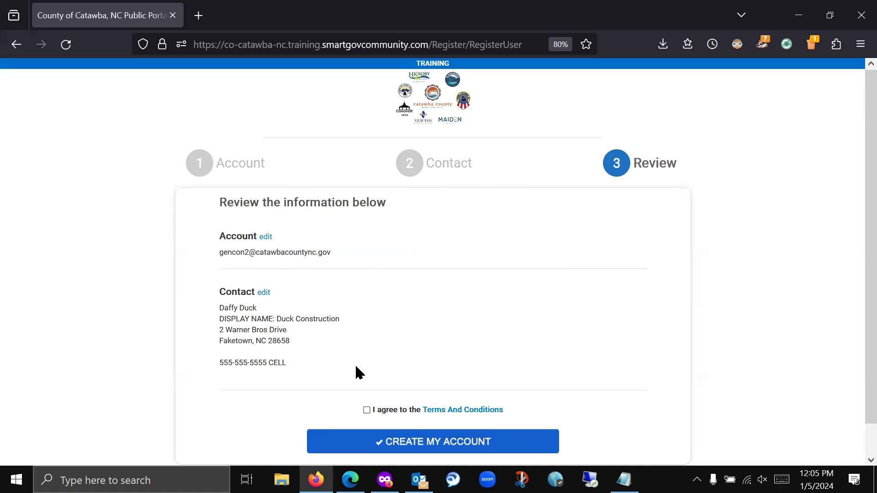
# - Agree to the Terms And Conditions and create the portal account
pyautogui.click(368, 410)
pyautogui.click(445, 443)
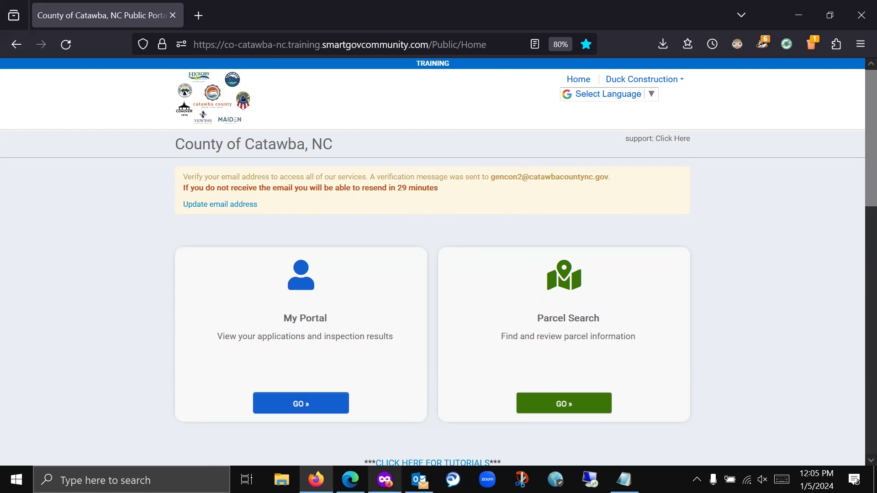
# - In Outlook, download the pictures in the portal's verification email
pyautogui.click(419, 479)
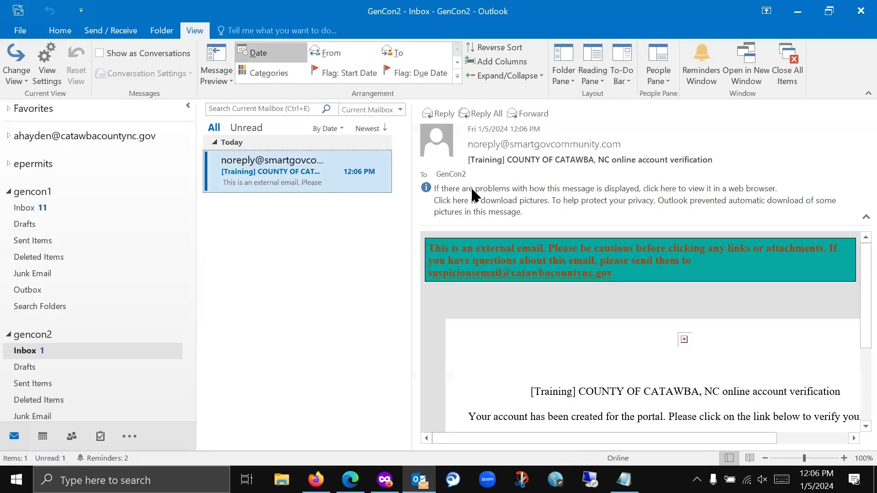
pyautogui.click(618, 195)
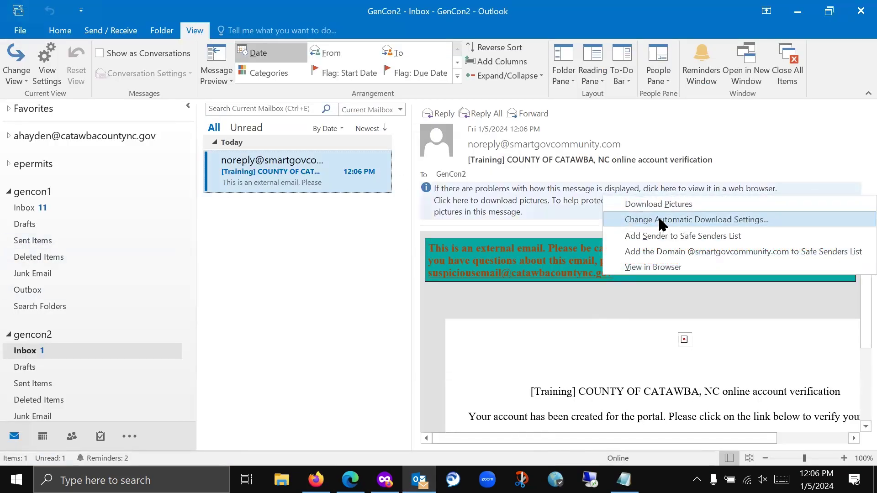
pyautogui.click(671, 204)
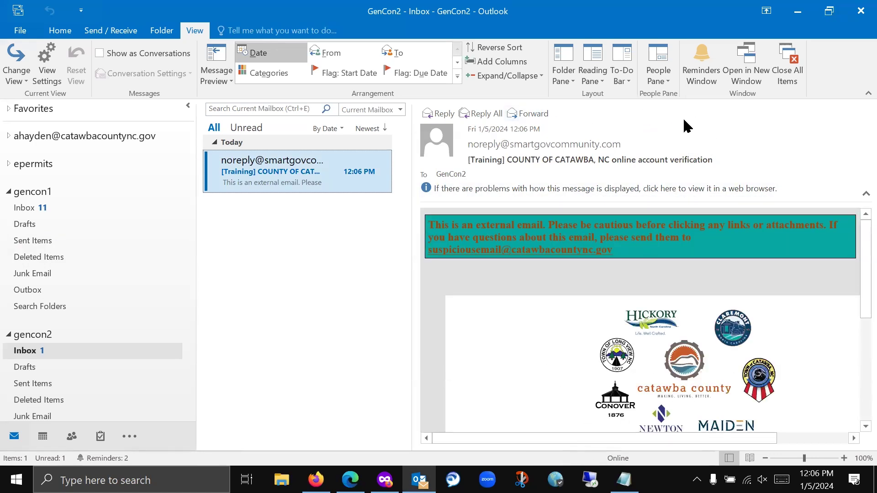
pyautogui.click(540, 117)
pyautogui.scroll(-2, 715, 366)
pyautogui.scroll(3, 685, 297)
pyautogui.click(497, 112)
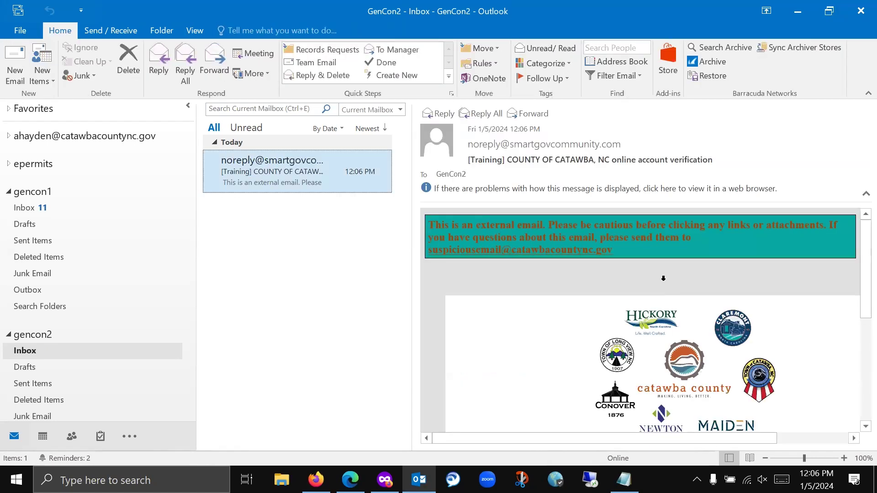
pyautogui.click(375, 232)
pyautogui.scroll(-3, 623, 333)
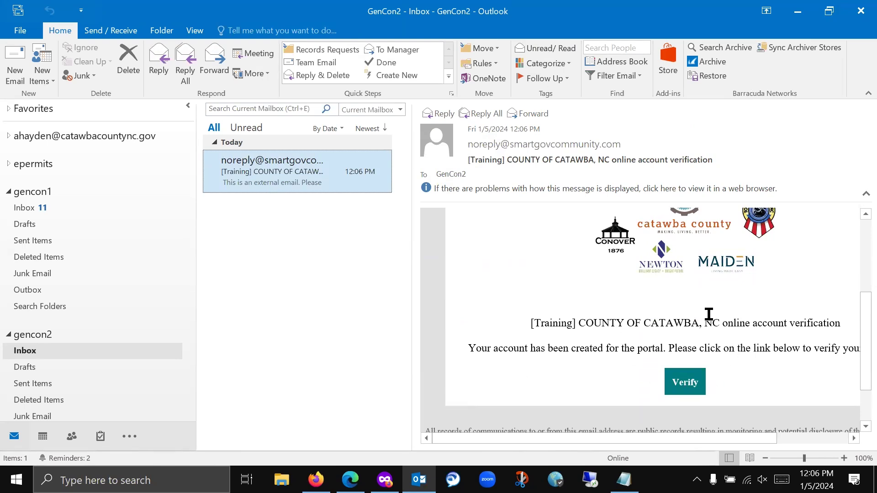
# - Follow the email's Verify link, log out of the portal, then follow Verify again
pyautogui.click(682, 381)
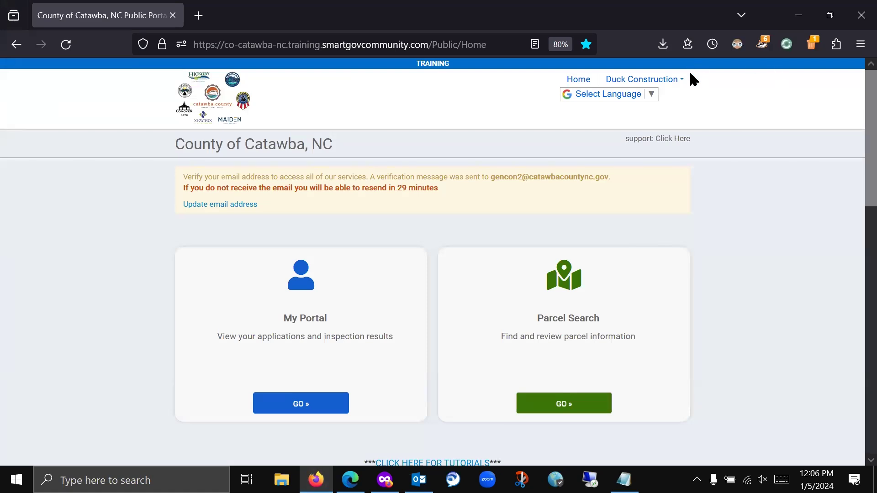
pyautogui.click(681, 81)
pyautogui.click(637, 114)
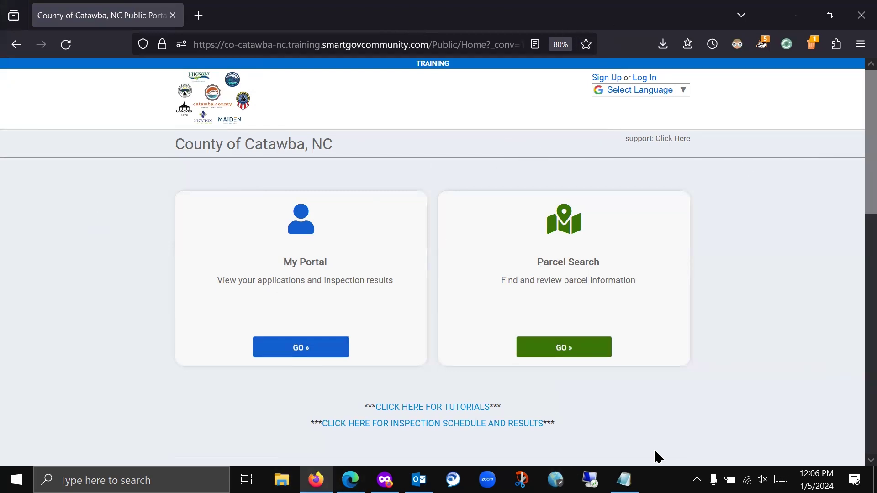
pyautogui.click(419, 479)
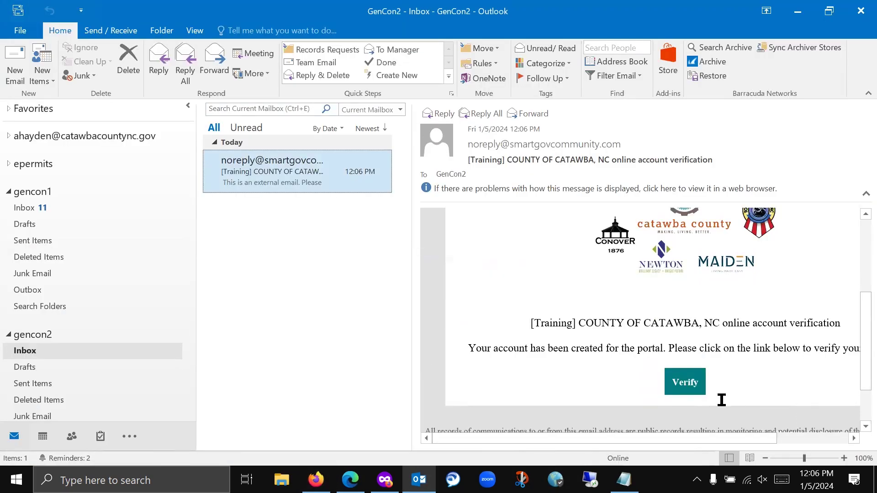
pyautogui.click(693, 382)
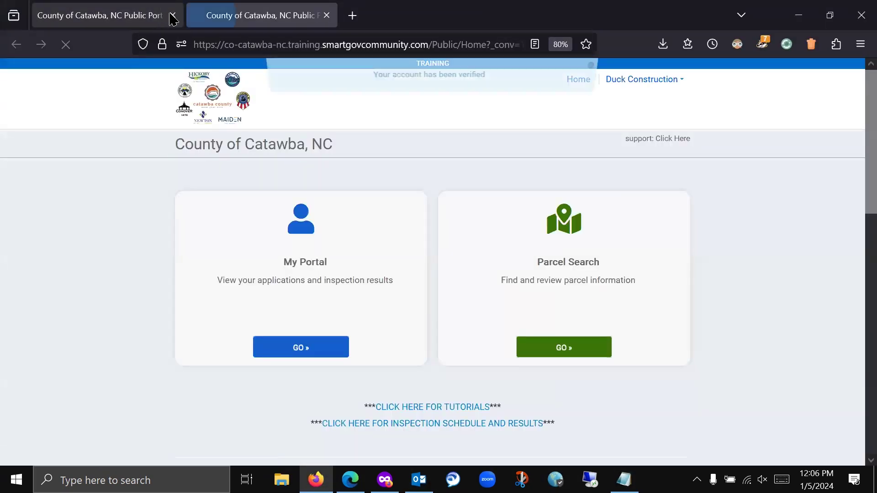
# - Close the old portal tab, dismiss the account-verified notice and go to My Portal
pyautogui.click(173, 17)
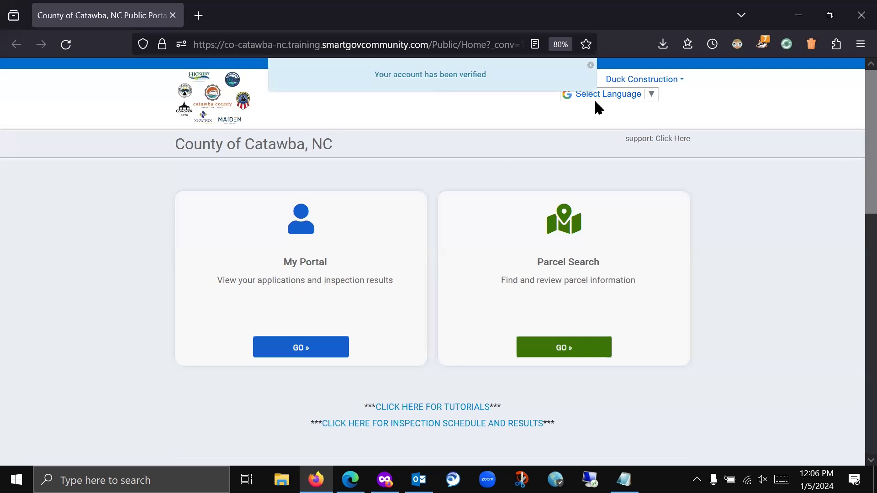
pyautogui.click(591, 66)
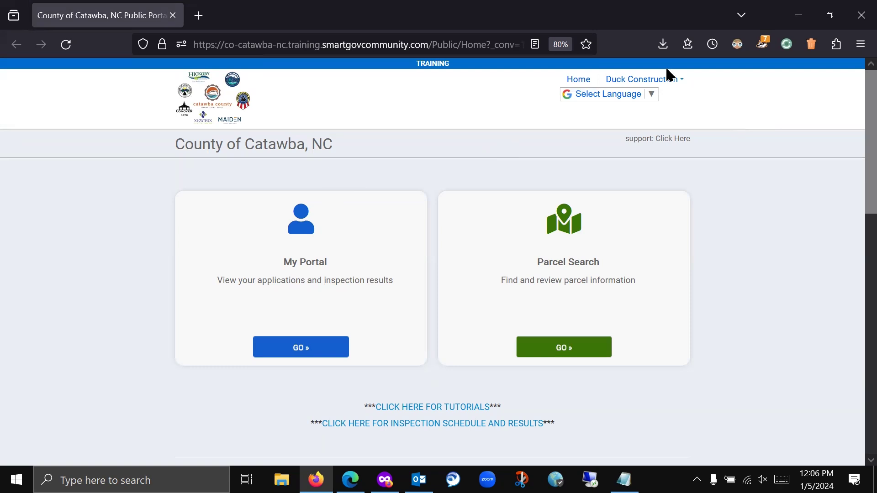
pyautogui.click(302, 358)
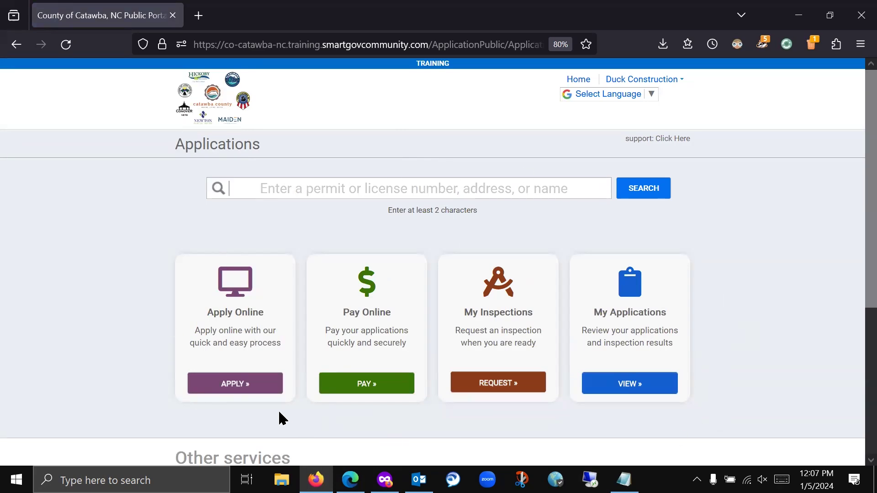
# - Start a new online application and browse the list of application categories
pyautogui.click(246, 388)
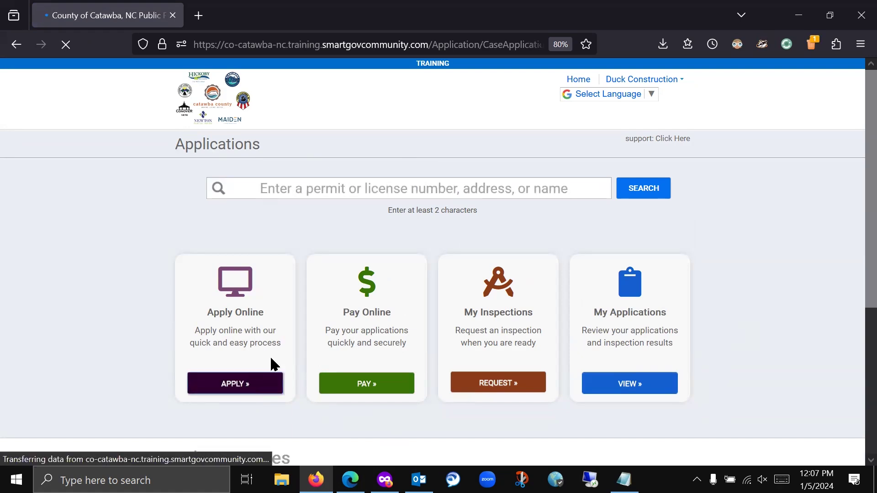
pyautogui.click(400, 223)
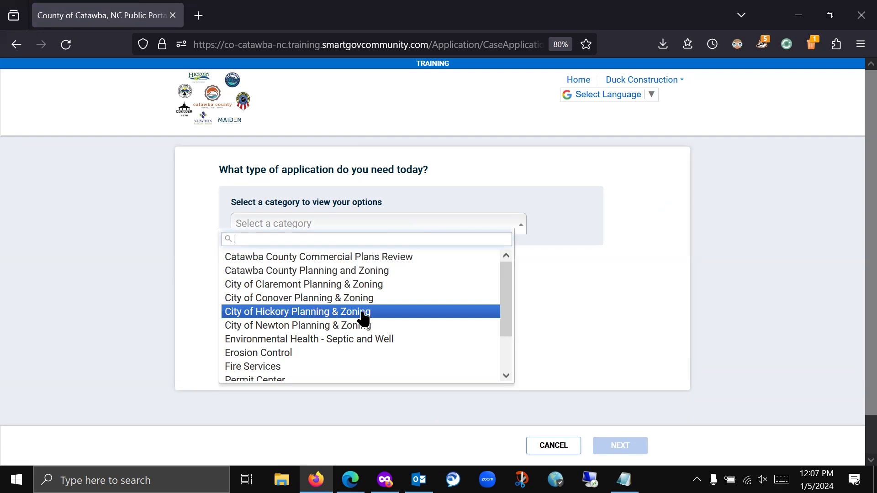
pyautogui.scroll(-5, 356, 324)
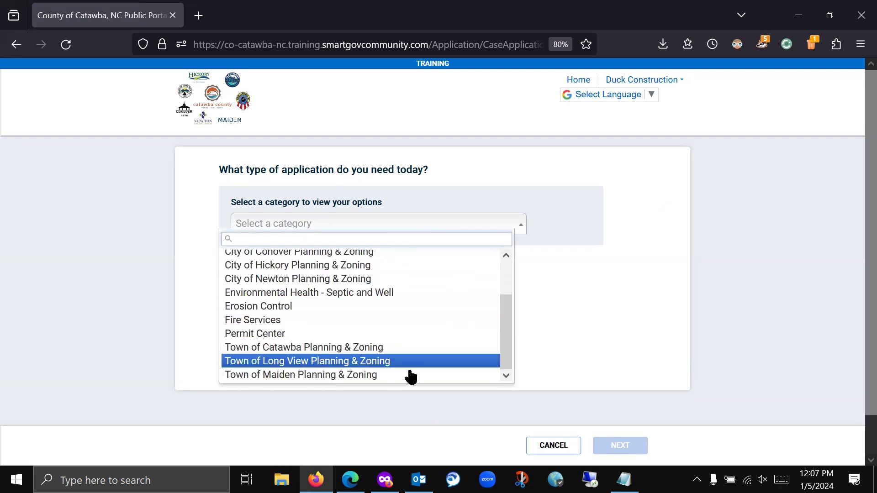
pyautogui.scroll(2, 419, 278)
pyautogui.scroll(2, 418, 278)
pyautogui.scroll(-3, 417, 277)
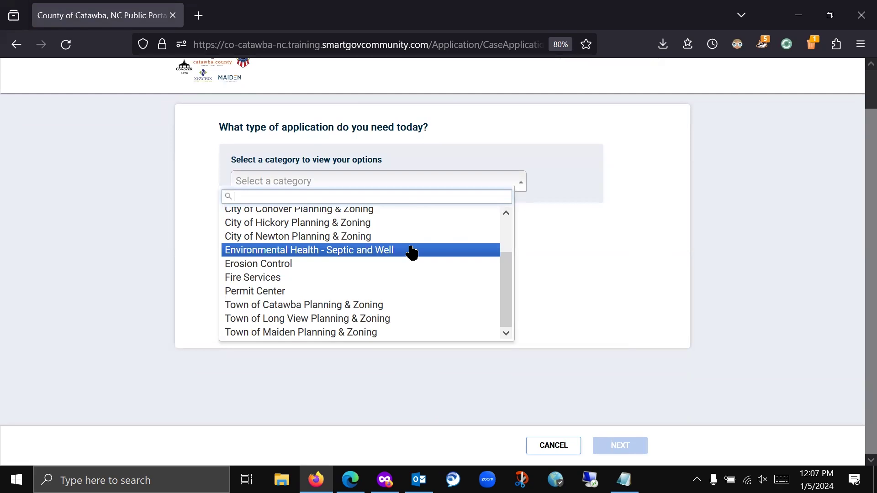
pyautogui.scroll(2, 412, 252)
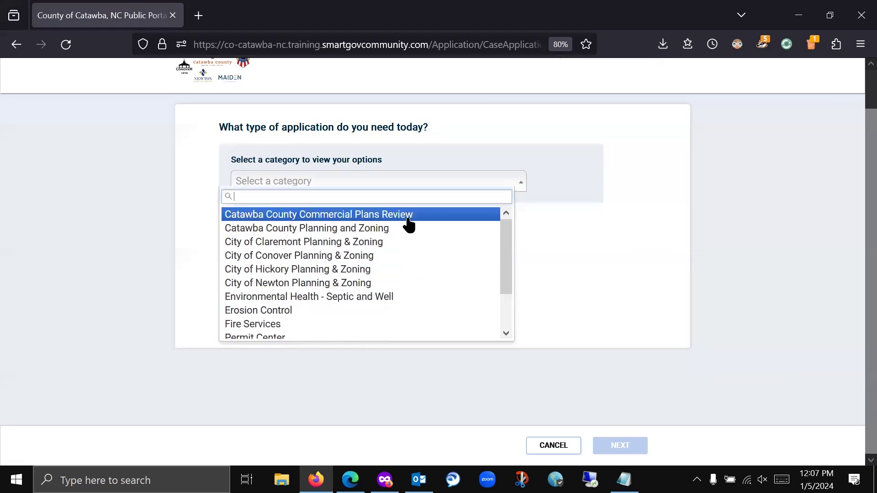
# - Choose the Permit Center application category instead of Planning and Zoning
pyautogui.click(412, 232)
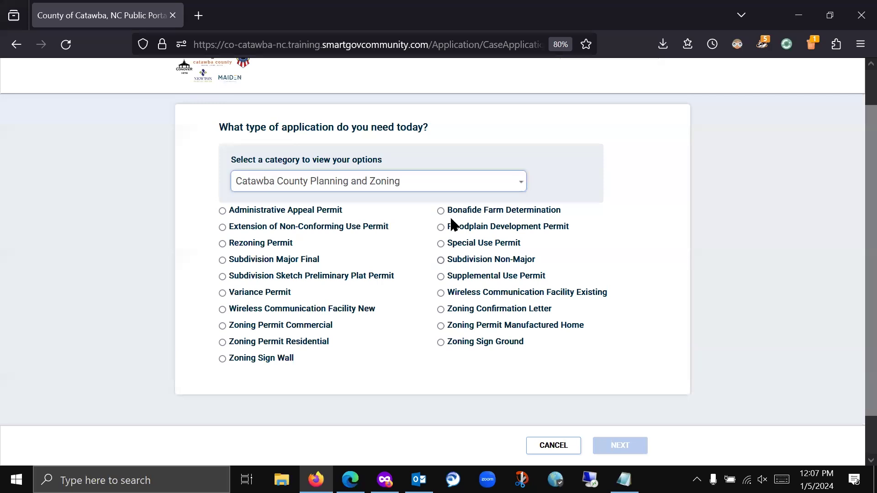
pyautogui.click(423, 175)
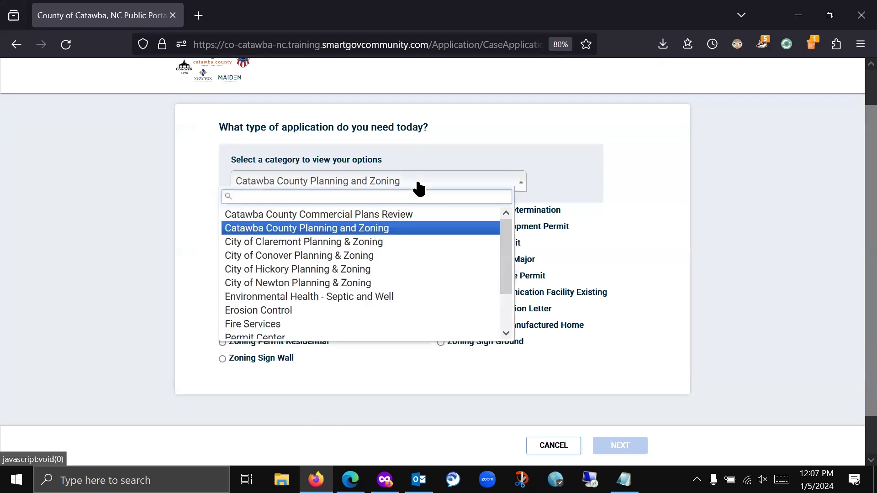
pyautogui.scroll(-2, 386, 304)
pyautogui.click(374, 292)
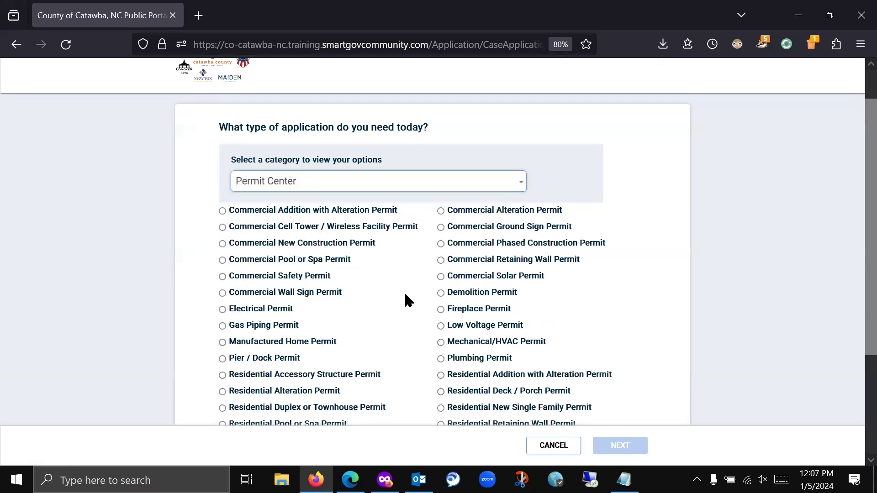
pyautogui.scroll(-2, 468, 270)
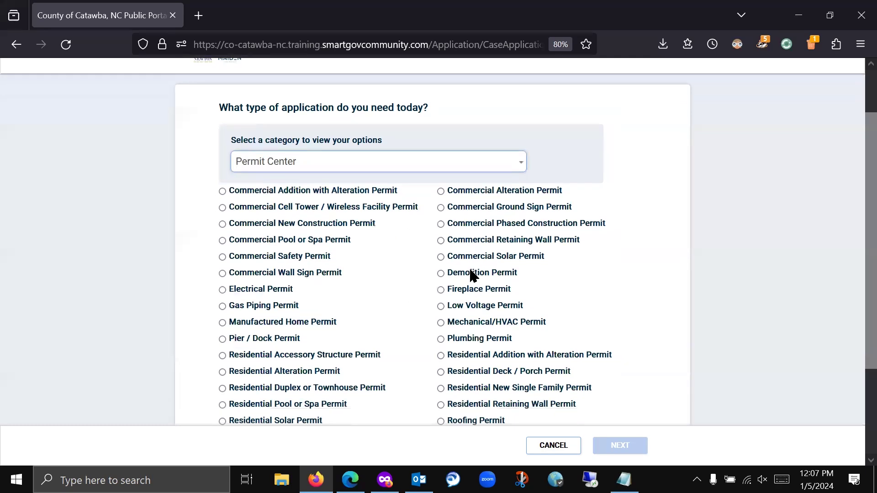
pyautogui.scroll(-2, 468, 269)
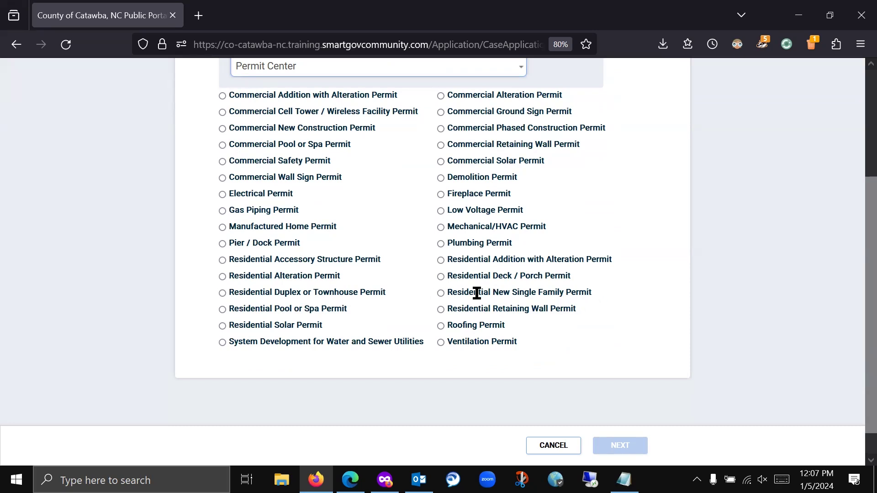
# - After reading the Mechanical/HVAC description, select Residential New Single Family Permit and continue
pyautogui.click(440, 292)
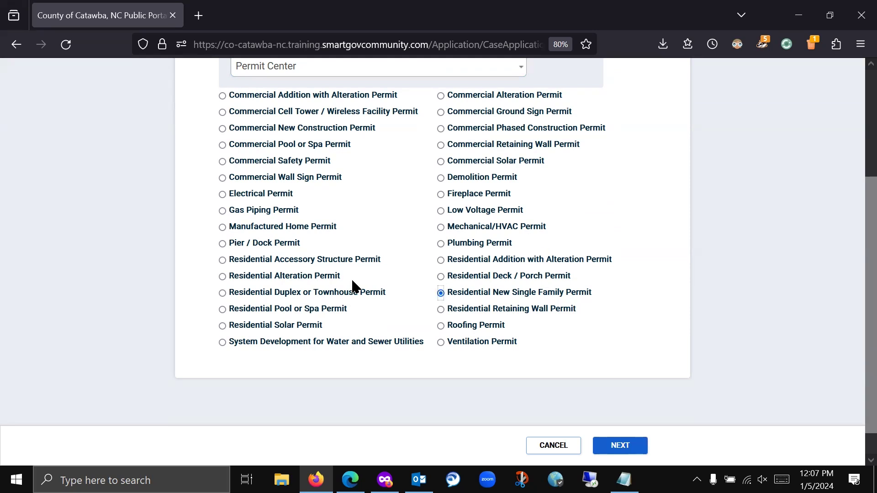
pyautogui.click(221, 228)
pyautogui.click(439, 228)
pyautogui.click(553, 227)
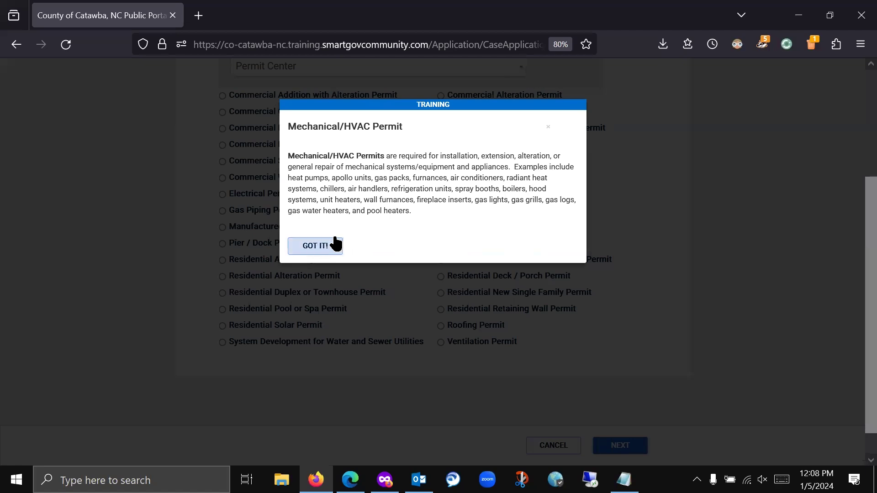
pyautogui.click(548, 127)
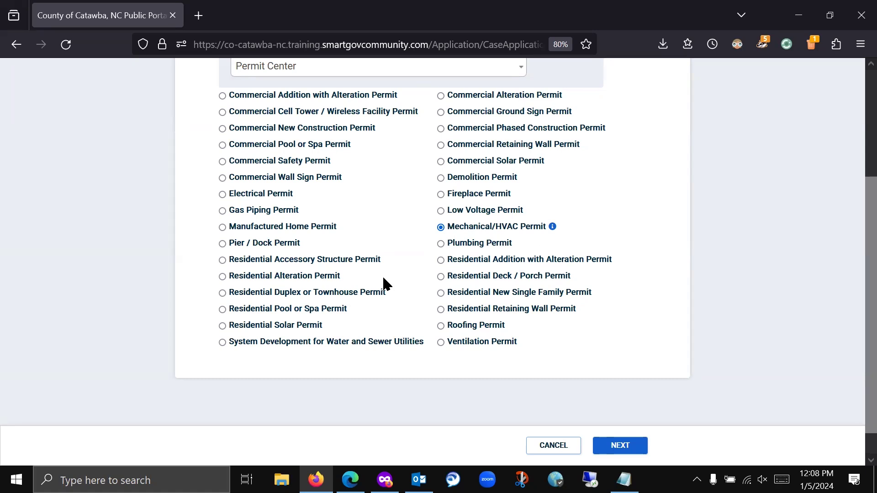
pyautogui.click(441, 293)
pyautogui.click(629, 446)
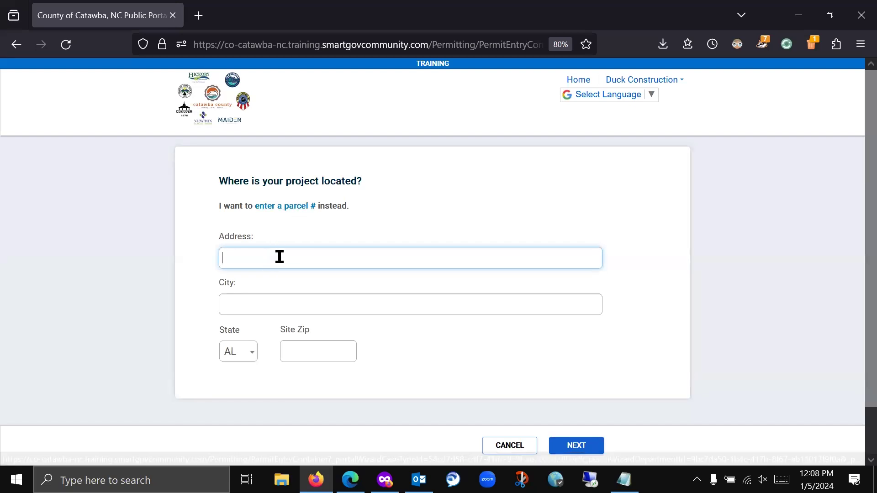
# - Set the project location to the Faketown test address (parcel 123456789) and save it
pyautogui.write('12')
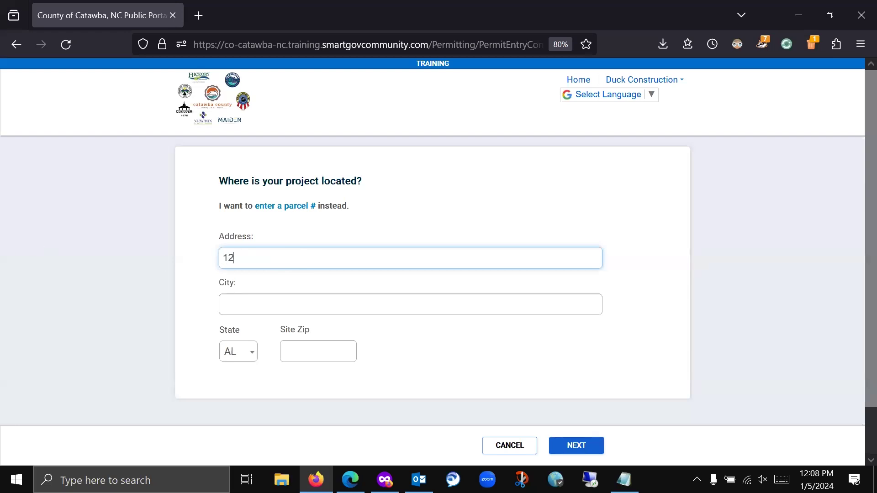
pyautogui.write('34 test')
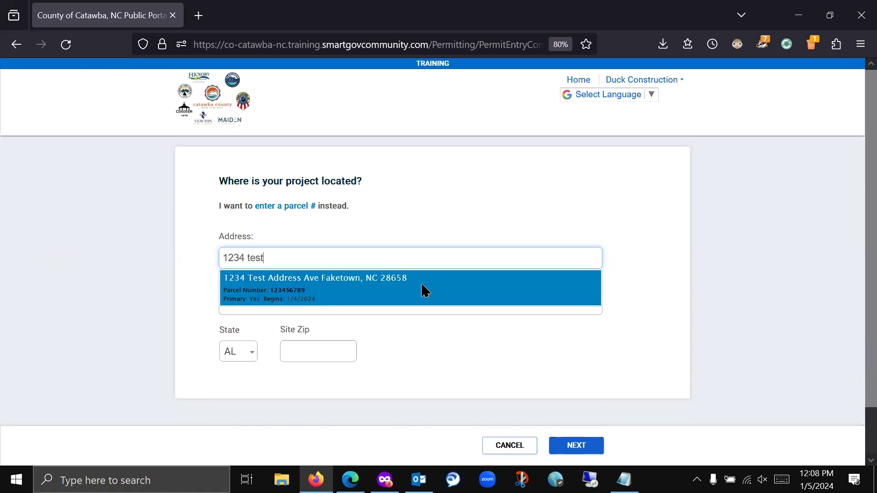
pyautogui.click(424, 290)
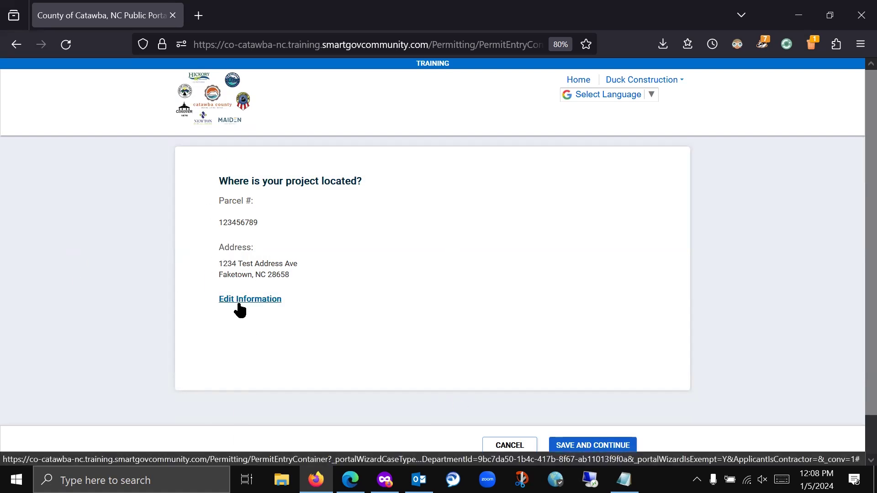
pyautogui.click(588, 453)
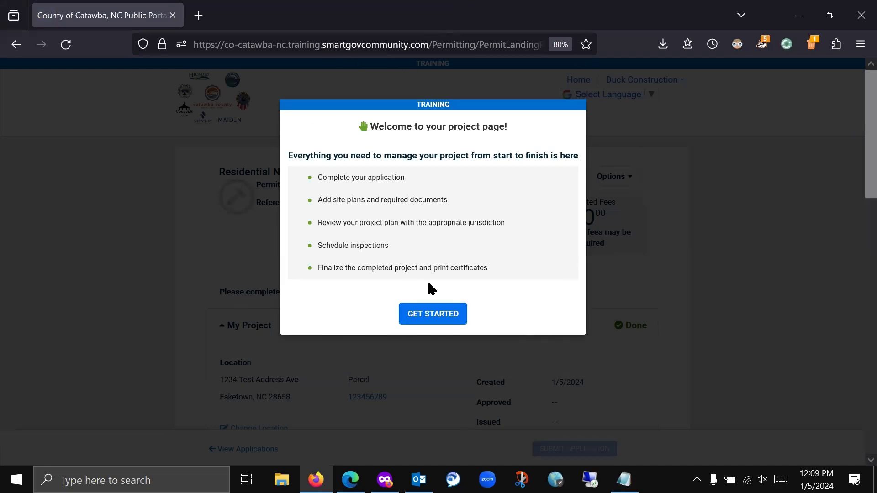
# - Dismiss the welcome popup and highlight the new permit's reference number
pyautogui.click(434, 315)
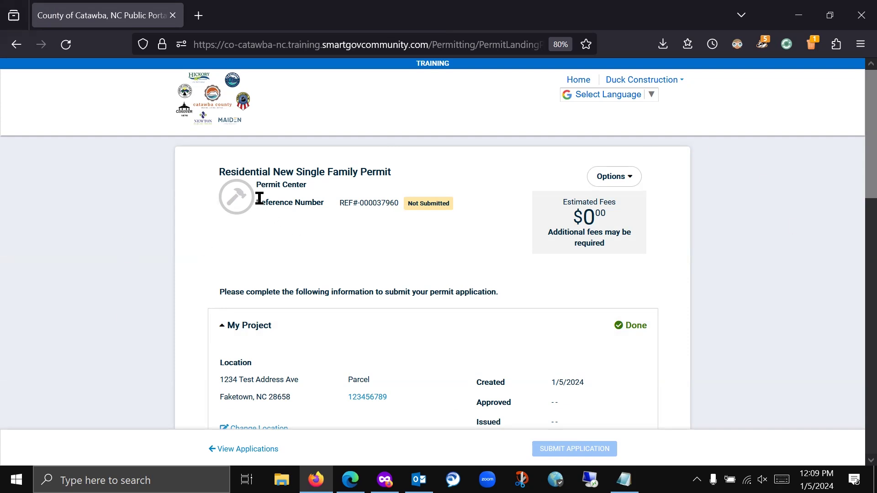
pyautogui.moveTo(256, 203); pyautogui.dragTo(385, 201)
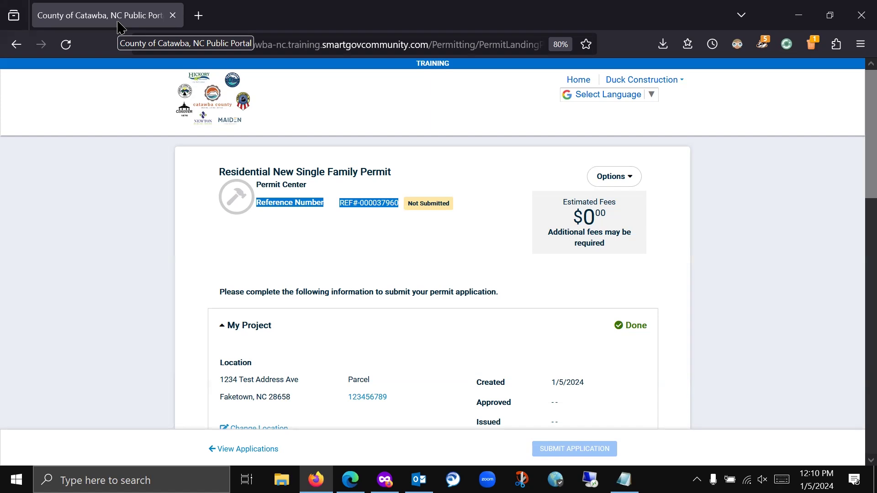
# - Expand Permit Contractors and open the empty Add a Contractor search
pyautogui.click(145, 215)
pyautogui.scroll(-3, 164, 211)
pyautogui.scroll(-3, 166, 215)
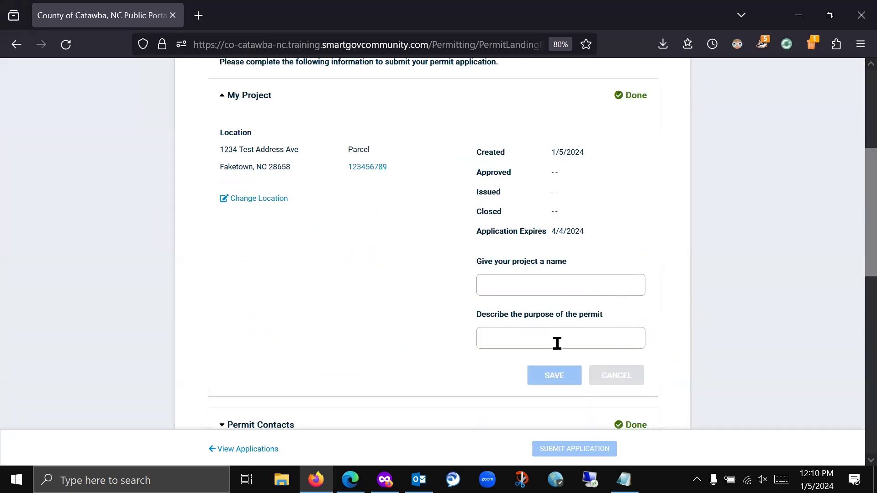
pyautogui.scroll(-3, 658, 311)
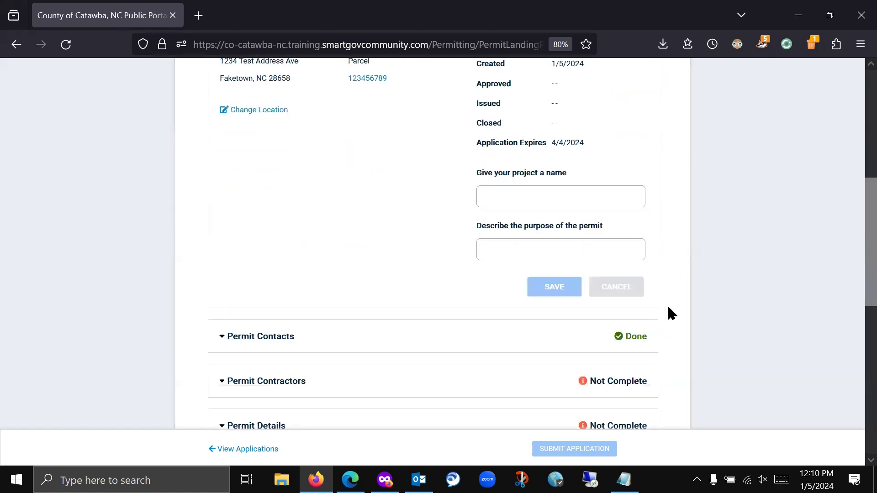
pyautogui.scroll(-2, 497, 346)
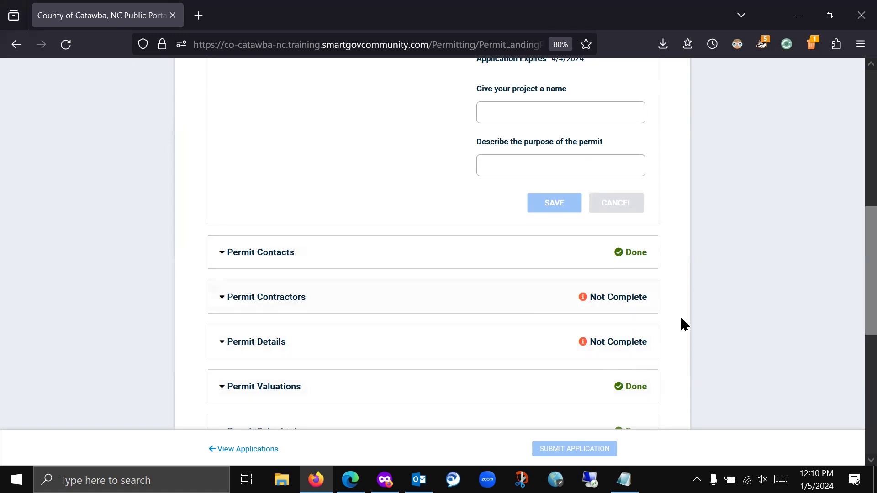
pyautogui.scroll(-4, 749, 306)
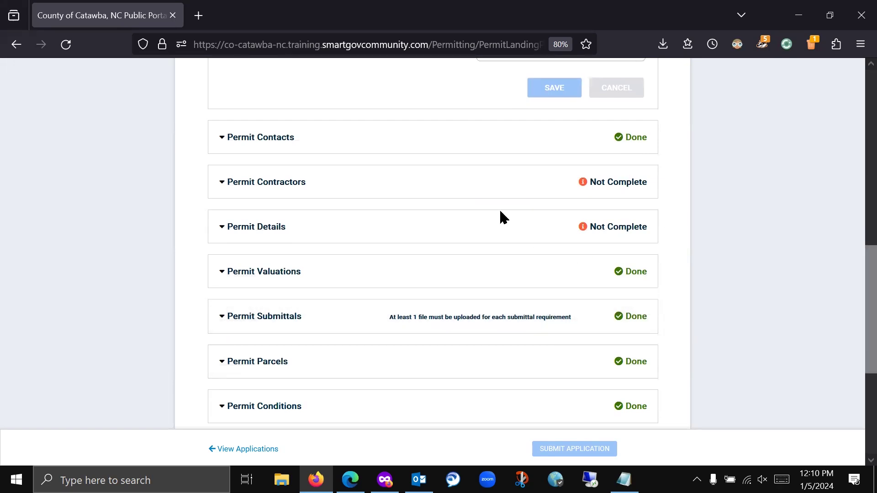
pyautogui.click(258, 185)
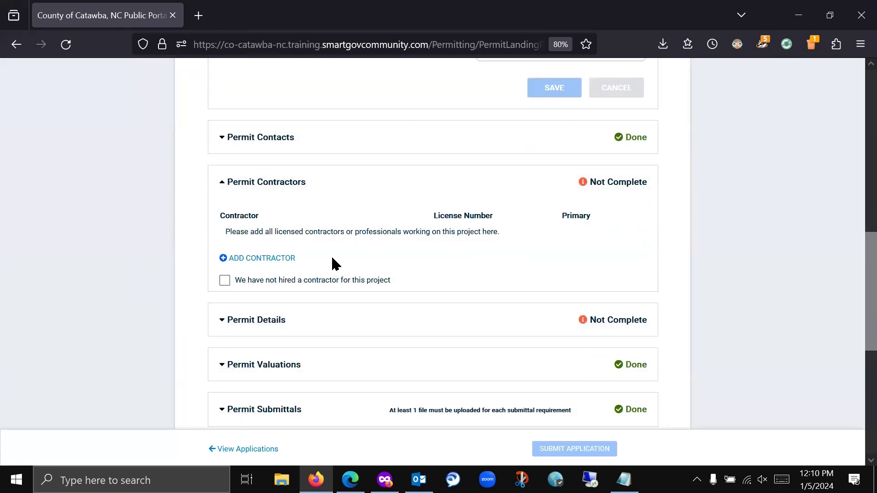
pyautogui.click(267, 258)
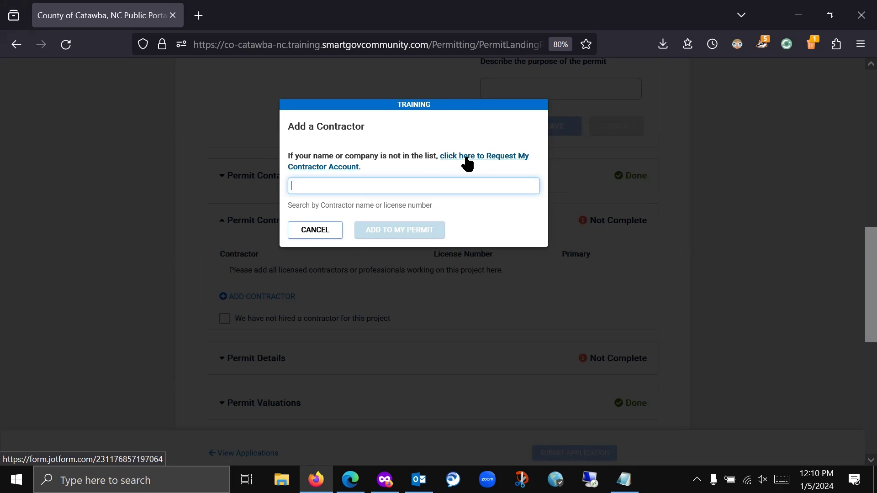
# - Browse the Jotform Contractor Account Request form, then return to the SmartGov permit page
pyautogui.click(483, 158)
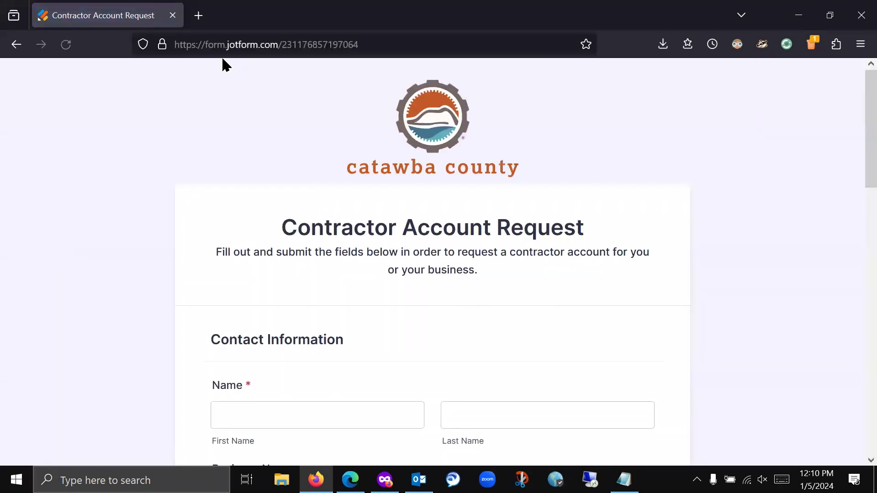
pyautogui.scroll(-3, 374, 232)
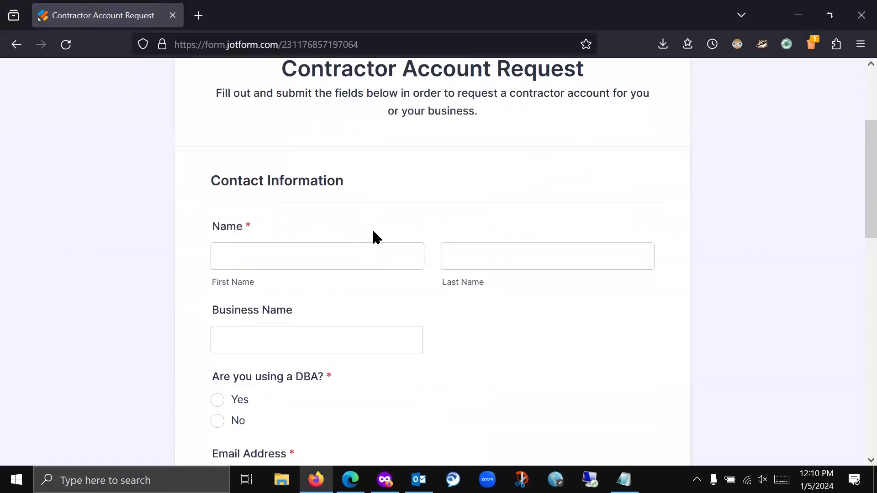
pyautogui.scroll(-12, 371, 235)
pyautogui.scroll(8, 368, 242)
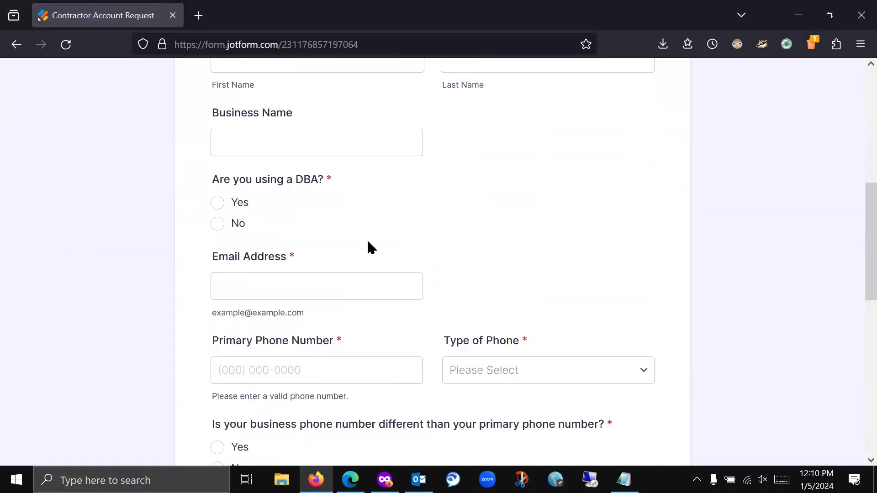
pyautogui.scroll(7, 371, 247)
pyautogui.click(17, 44)
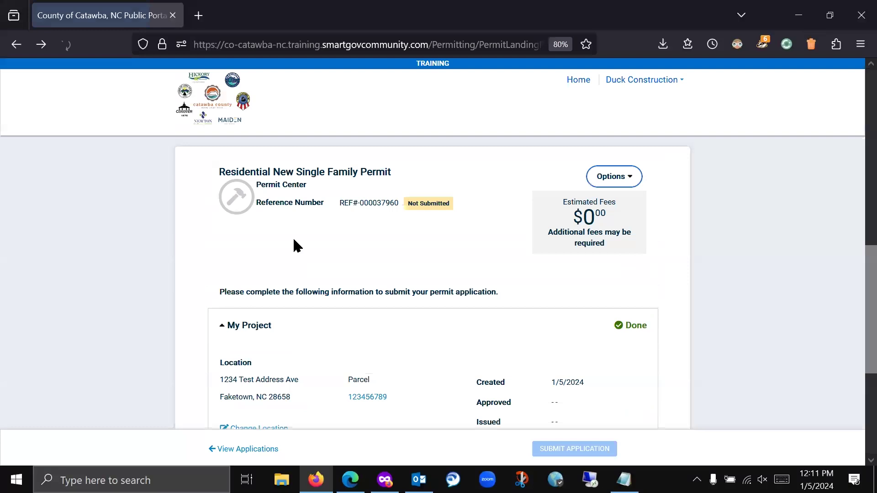
# - Search 'Bunny Con' and add Bunny Construction to the permit as its contractor
pyautogui.scroll(-7, 319, 245)
pyautogui.scroll(-2, 311, 257)
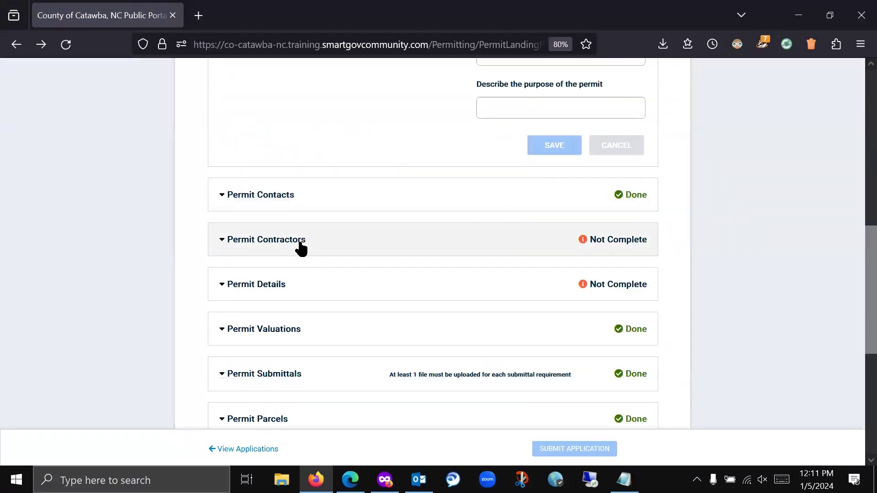
pyautogui.click(300, 246)
pyautogui.click(258, 317)
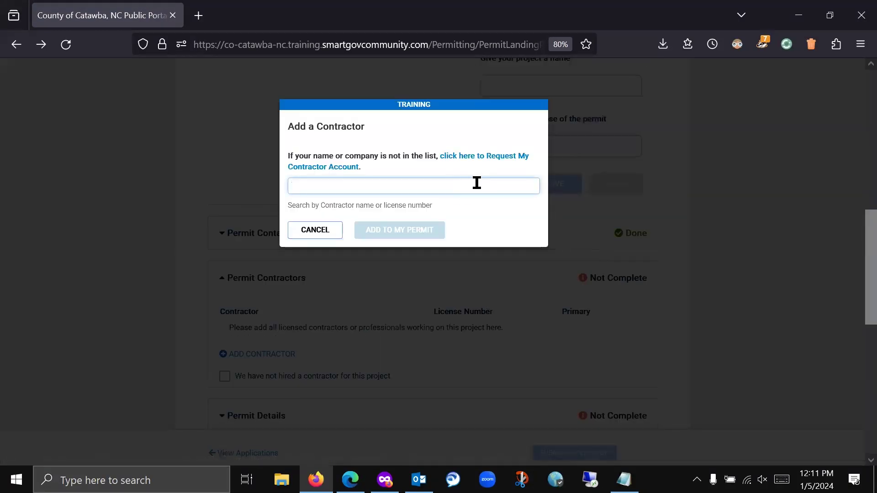
pyautogui.write('B')
pyautogui.press('BackSpace')
pyautogui.write('Bunny Con')
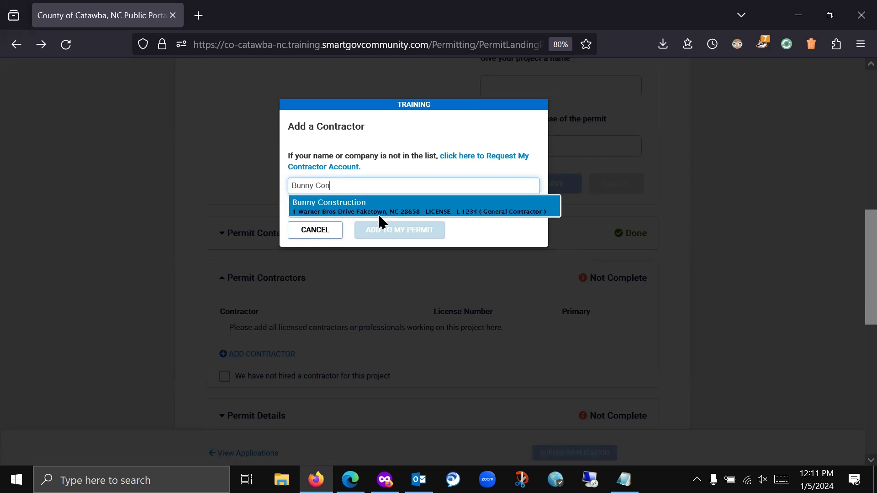
pyautogui.click(374, 205)
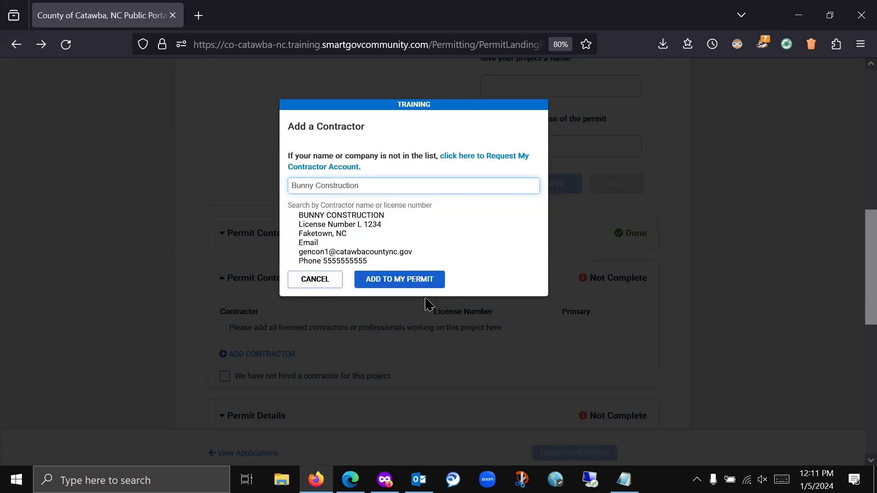
pyautogui.click(414, 286)
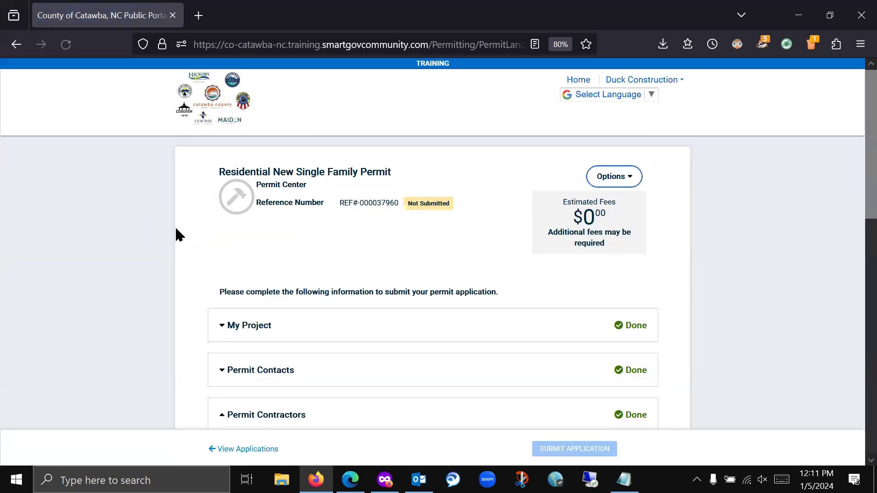
pyautogui.scroll(-4, 174, 228)
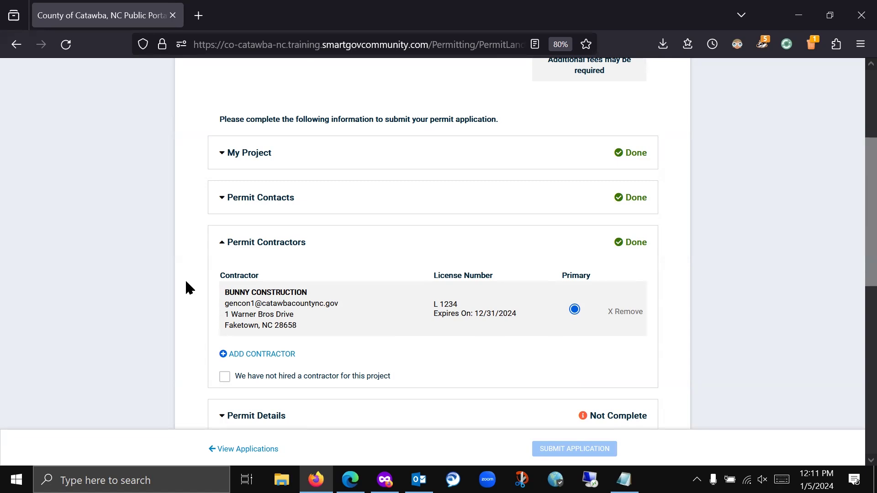
# - Expand Permit Contacts to review the submitter, owner of record and Bunny Construction
pyautogui.scroll(-2, 190, 286)
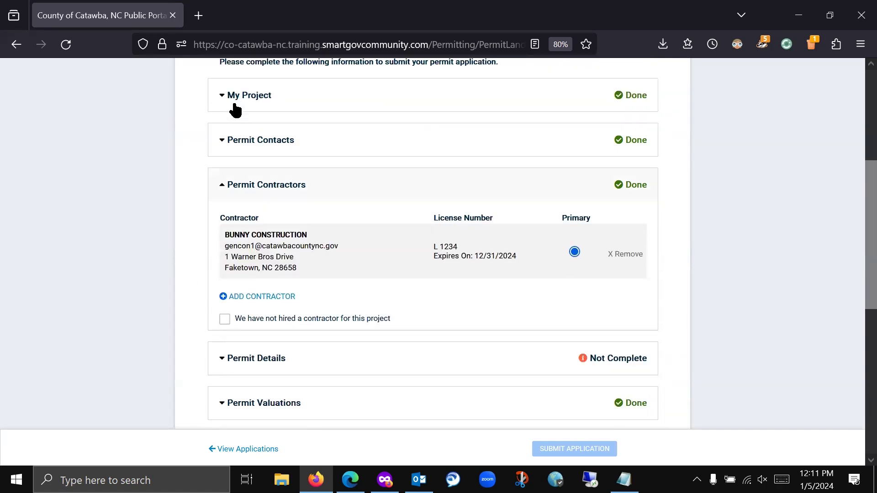
pyautogui.click(259, 142)
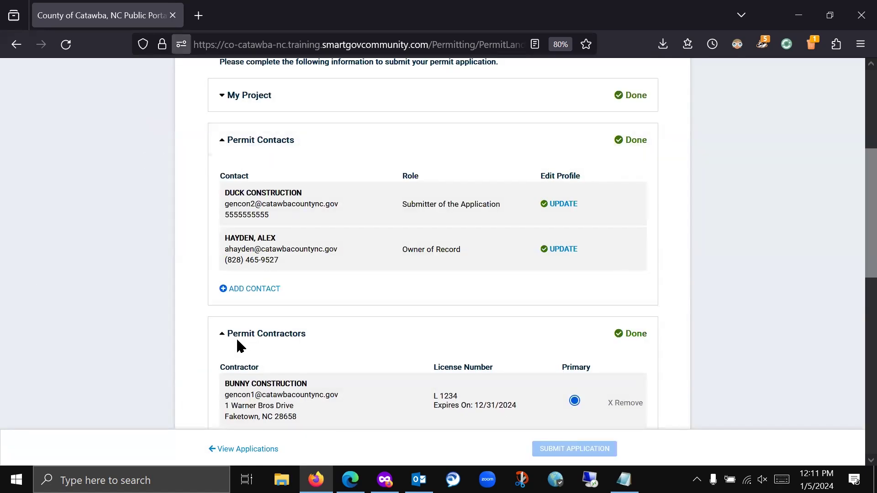
pyautogui.scroll(-4, 179, 259)
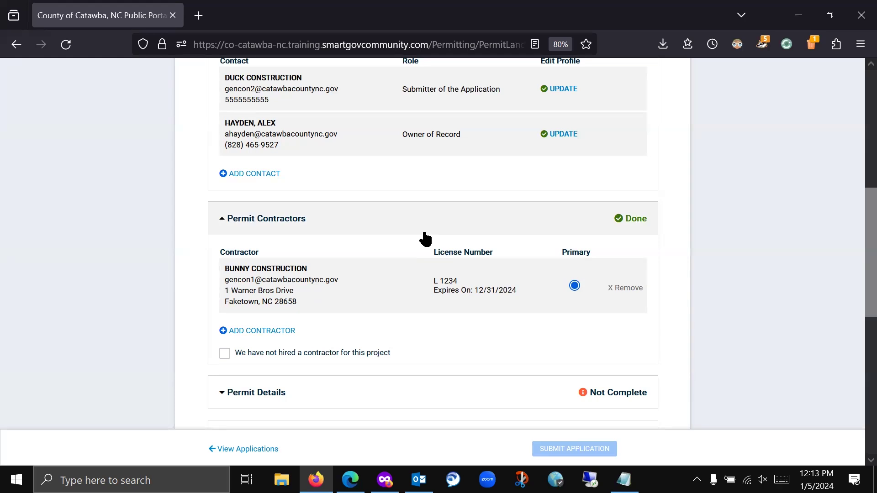
pyautogui.scroll(-4, 188, 247)
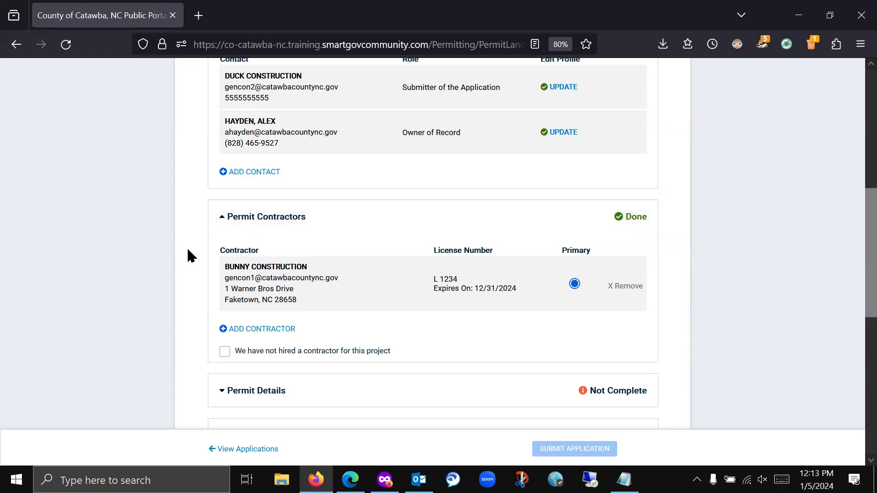
# - In Permit Details, answer No to rent, lease or sale and choose Site Built
pyautogui.click(344, 220)
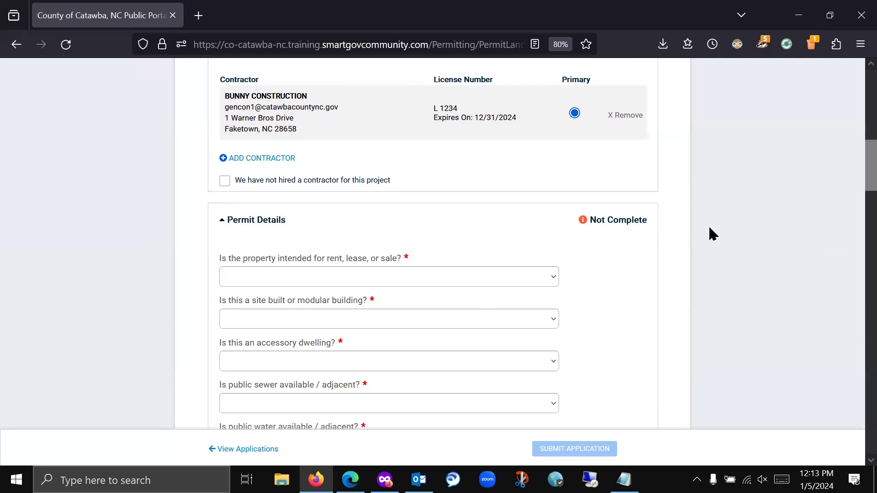
pyautogui.scroll(-3, 710, 228)
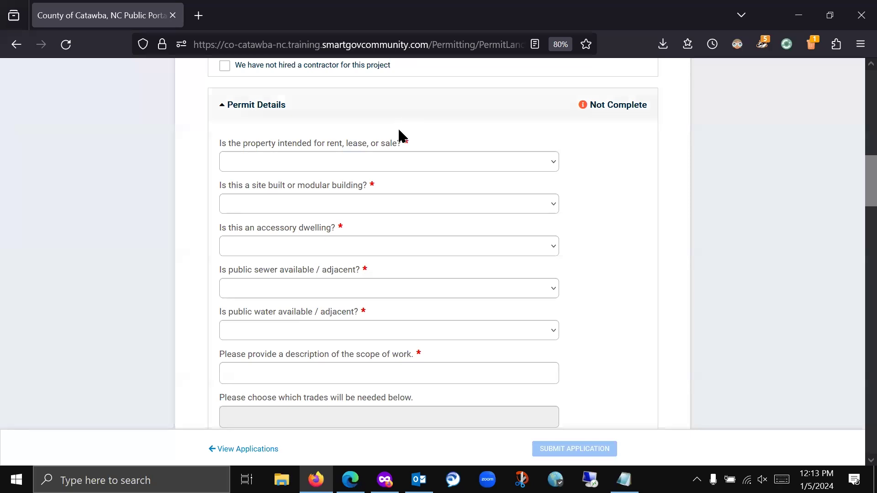
pyautogui.click(455, 165)
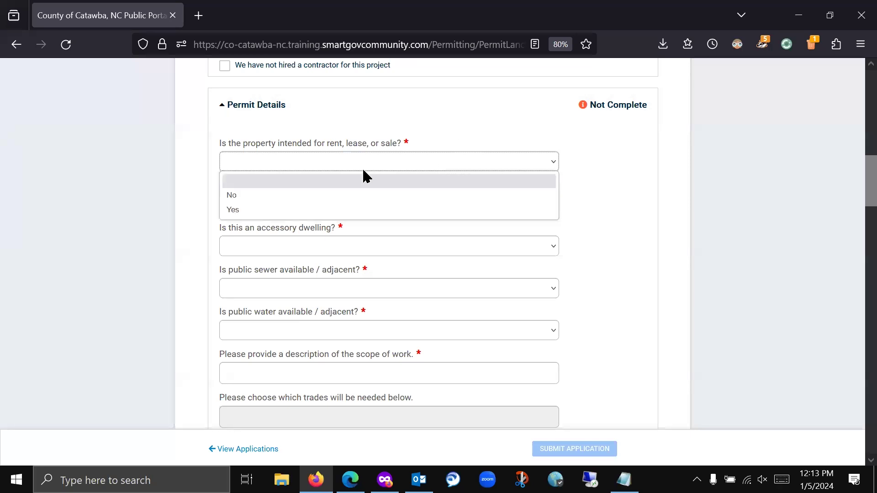
pyautogui.click(231, 197)
pyautogui.click(362, 206)
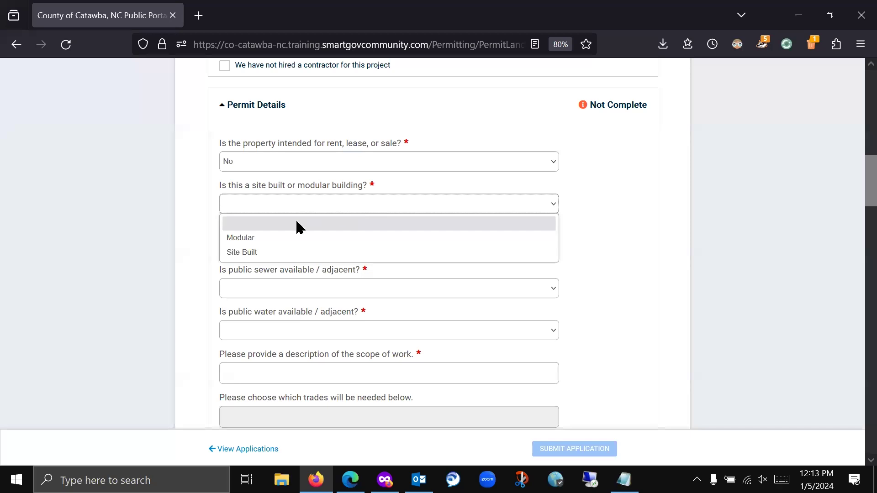
pyautogui.click(261, 252)
# - Answer No for accessory dwelling and Yes for public sewer and public water
pyautogui.click(424, 247)
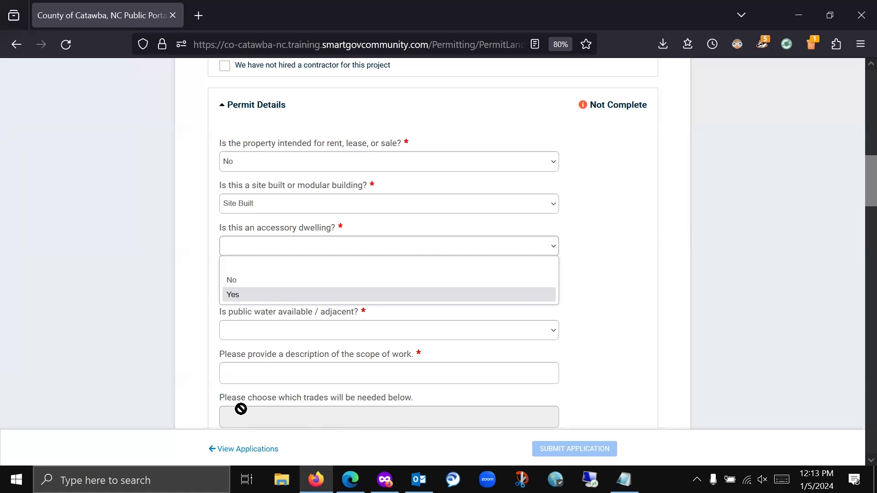
pyautogui.click(240, 284)
pyautogui.click(274, 289)
pyautogui.click(251, 336)
pyautogui.click(258, 333)
pyautogui.click(243, 377)
pyautogui.scroll(-1, 194, 358)
pyautogui.scroll(-4, 197, 365)
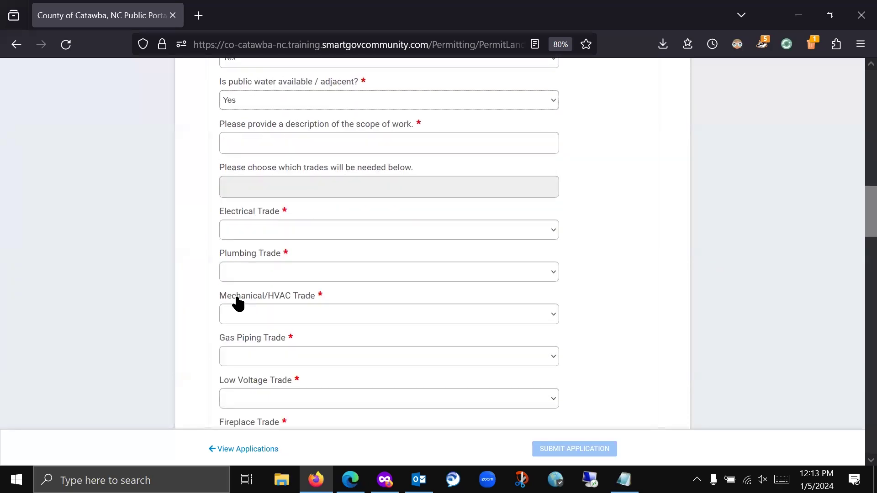
# - Enter 'Residential single family construction' as the scope of work
pyautogui.click(283, 142)
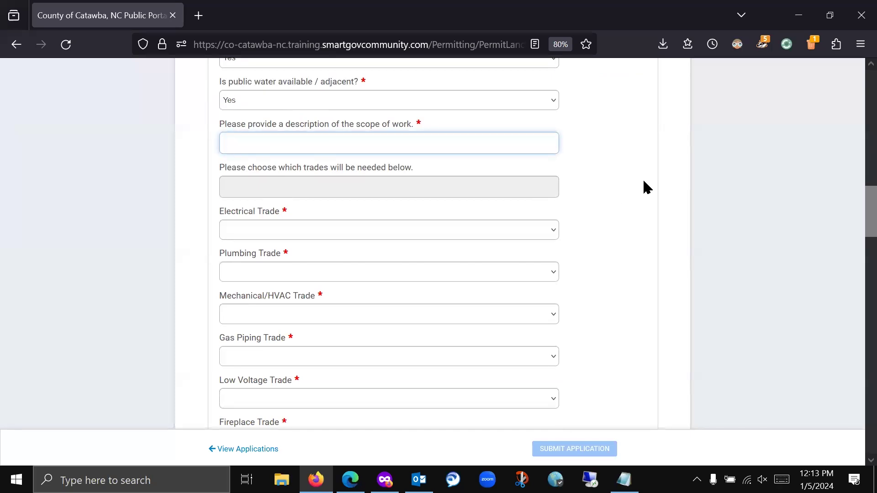
pyautogui.write('ResidentiAal single family construction')
# - Mark Electrical, Plumbing, Mechanical/HVAC trades Yes; Gas Piping, Low Voltage, Fireplace, Ventilation No
pyautogui.click(370, 238)
pyautogui.click(255, 279)
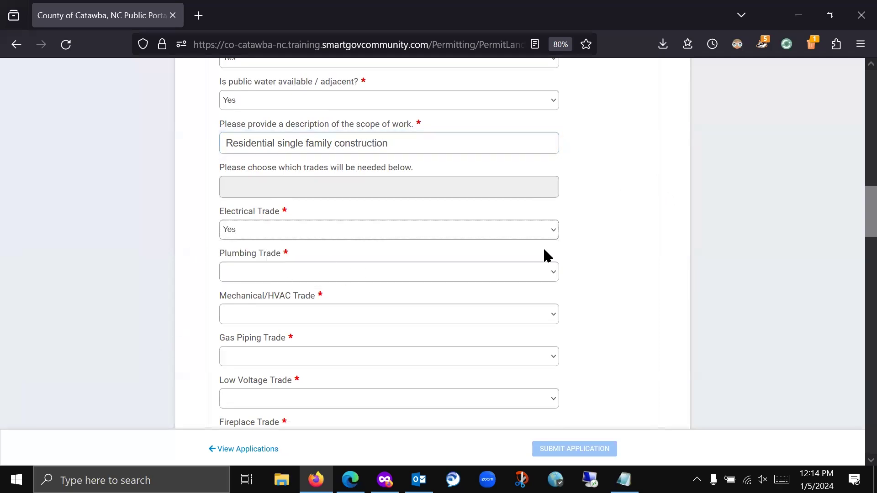
pyautogui.click(472, 276)
pyautogui.click(276, 315)
pyautogui.click(316, 318)
pyautogui.click(228, 363)
pyautogui.scroll(-2, 618, 295)
pyautogui.click(437, 246)
pyautogui.click(247, 278)
pyautogui.click(348, 286)
pyautogui.click(231, 317)
pyautogui.click(306, 326)
pyautogui.click(256, 359)
pyautogui.click(262, 370)
pyautogui.click(232, 401)
# - Enter 2500 square feet, one temporary electrical meter, and request a temporary power pole
pyautogui.scroll(-5, 208, 356)
pyautogui.scroll(1, 221, 327)
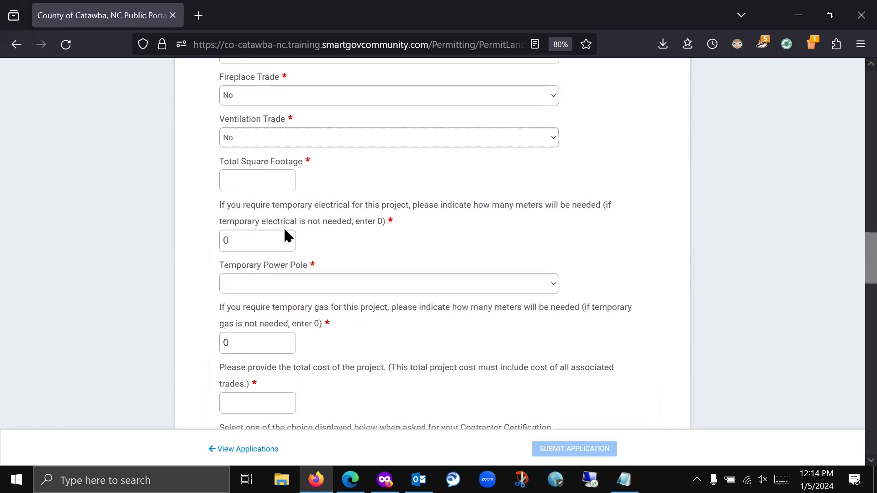
pyautogui.click(290, 184)
pyautogui.write('25000')
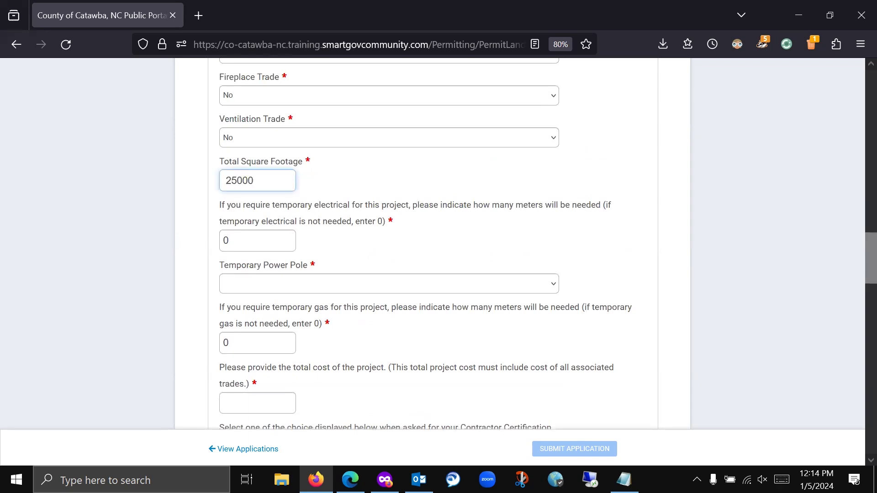
pyautogui.press('BackSpace')
pyautogui.scroll(-2, 249, 202)
pyautogui.doubleClick(225, 184)
pyautogui.write('1')
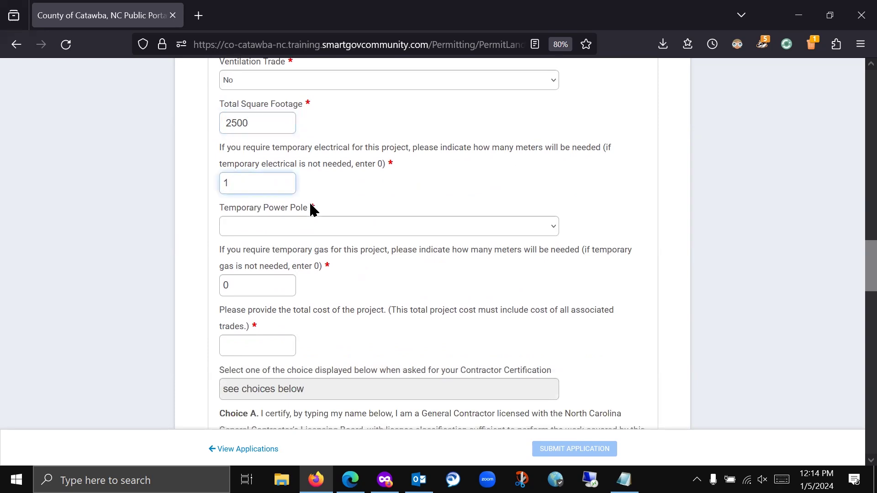
pyautogui.click(307, 228)
pyautogui.click(235, 275)
pyautogui.scroll(-1, 374, 270)
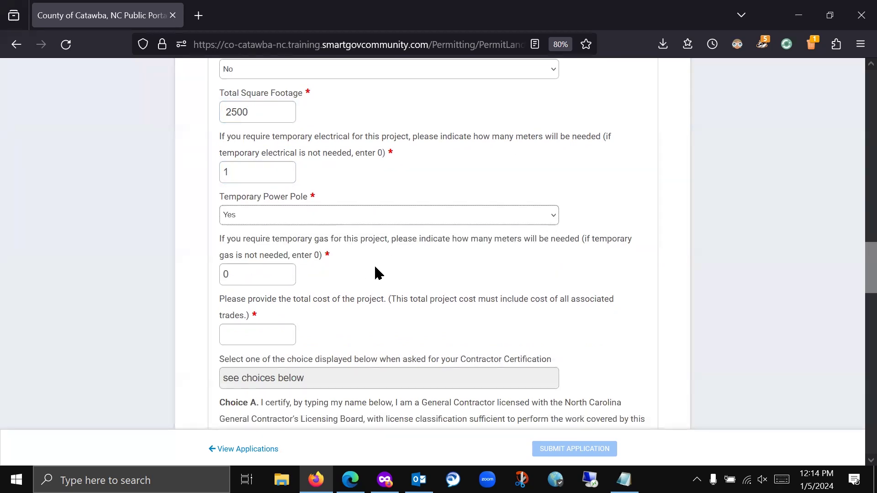
pyautogui.scroll(-4, 328, 229)
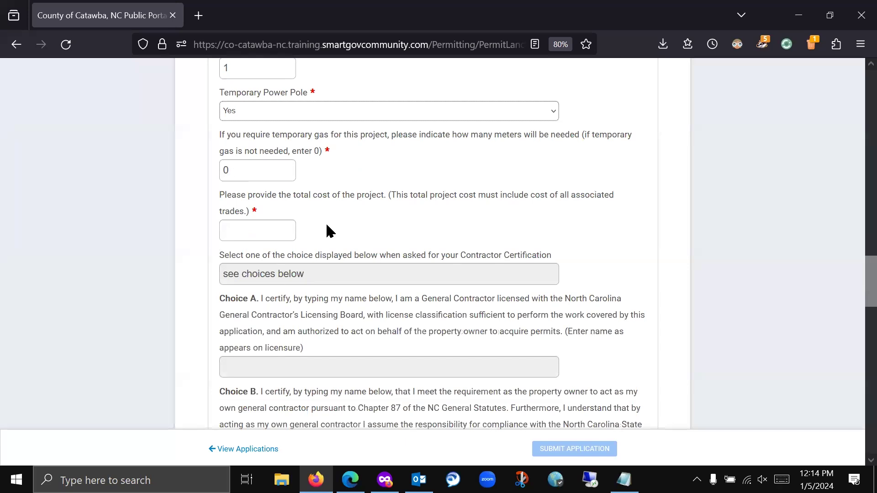
# - Enter 125000 as the total project cost
pyautogui.click(279, 231)
pyautogui.write('125000')
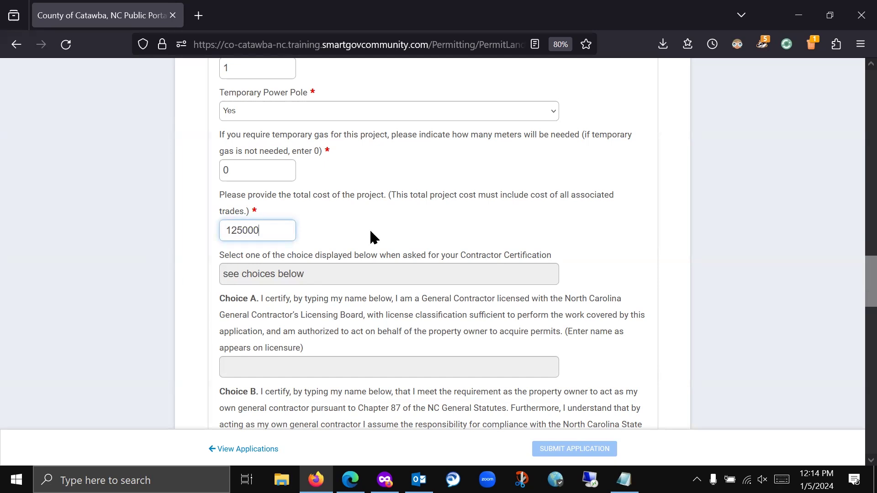
pyautogui.scroll(-7, 438, 188)
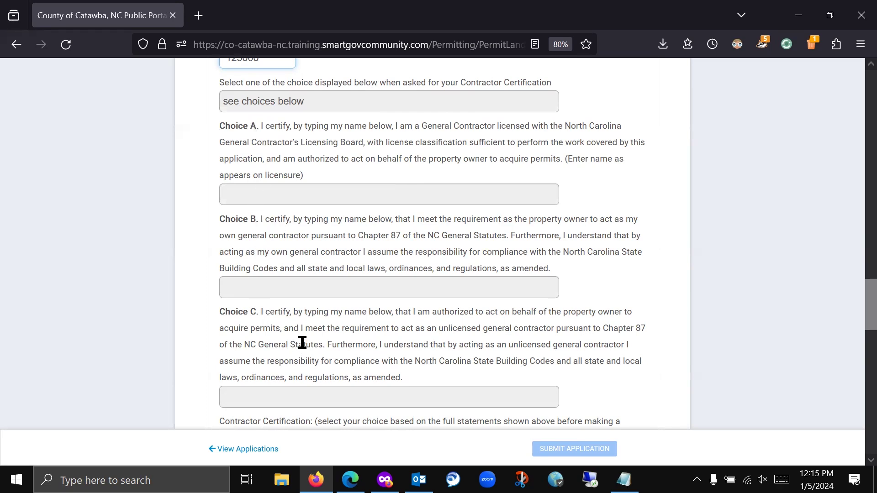
# - Certify as a general contractor under Contractor Certification Choice A
pyautogui.scroll(-4, 329, 343)
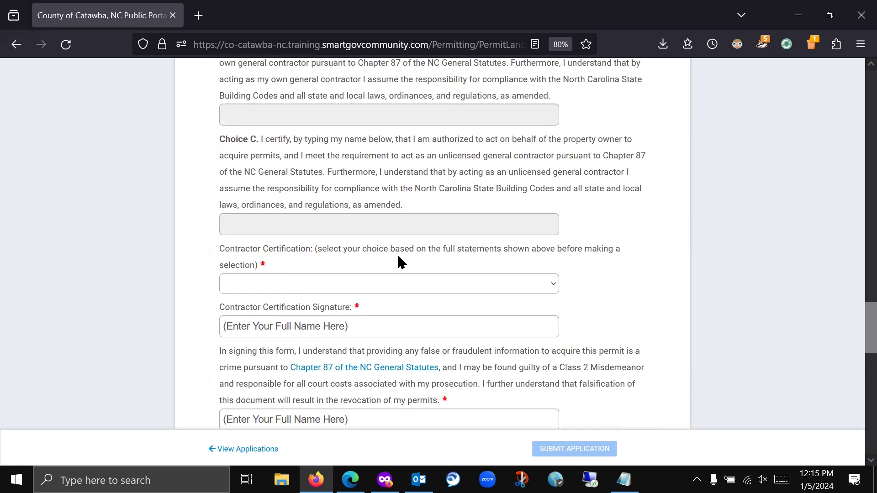
pyautogui.click(418, 284)
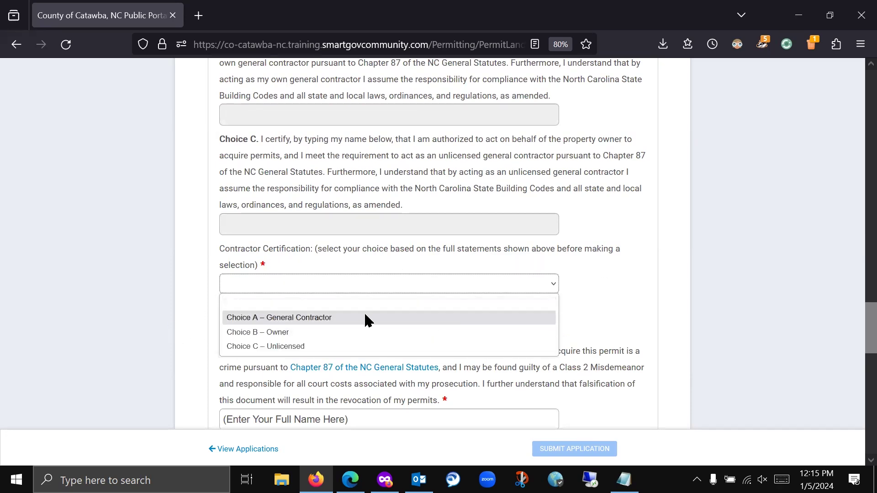
pyautogui.click(330, 318)
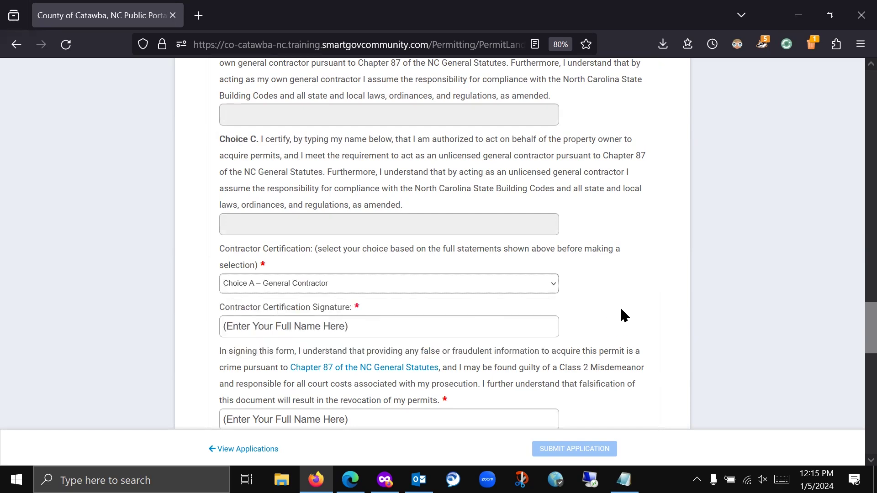
# - Fill the signer's full name into each certification signature field
pyautogui.scroll(-1, 577, 288)
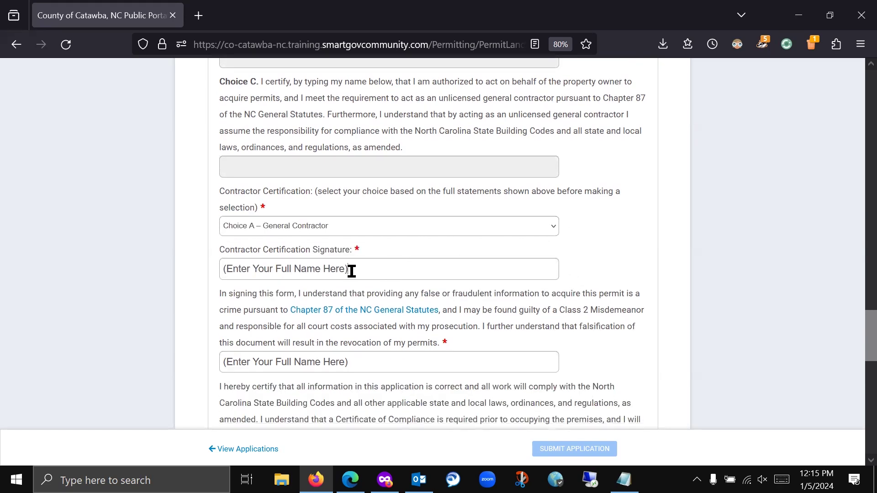
pyautogui.moveTo(351, 270); pyautogui.dragTo(178, 274)
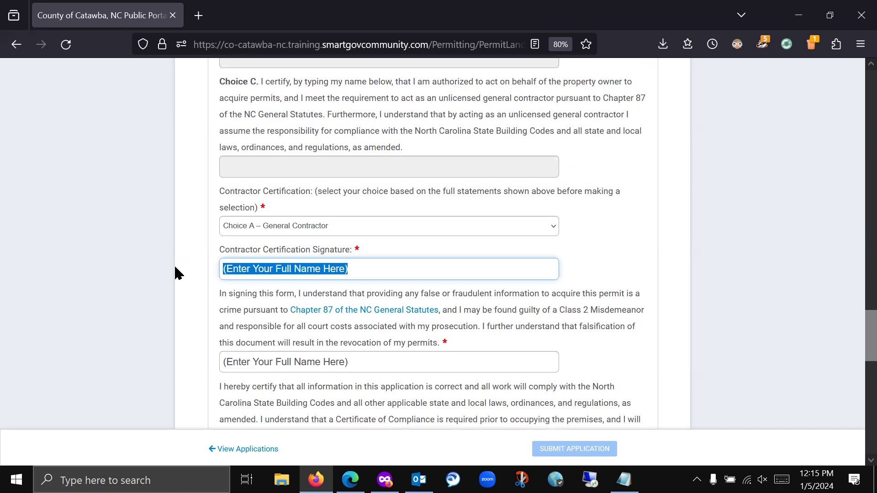
pyautogui.write('Daffy Duck')
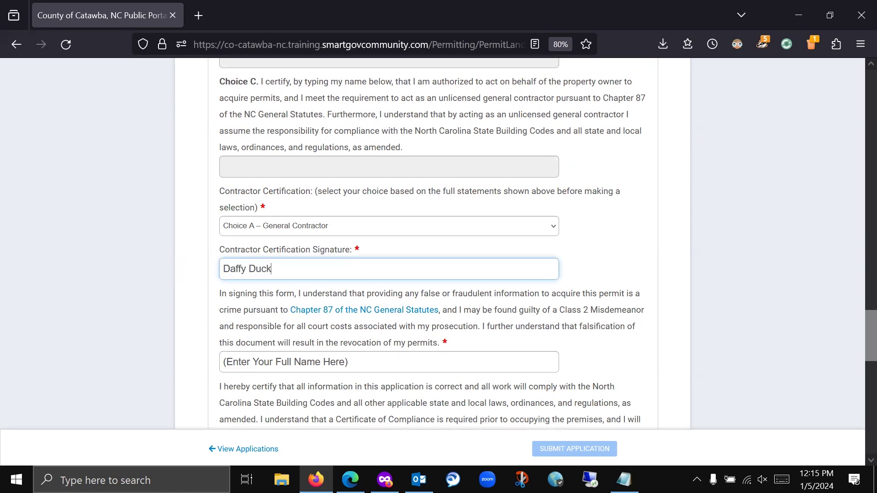
pyautogui.press('Tab')
pyautogui.press('Tab')
pyautogui.write('D')
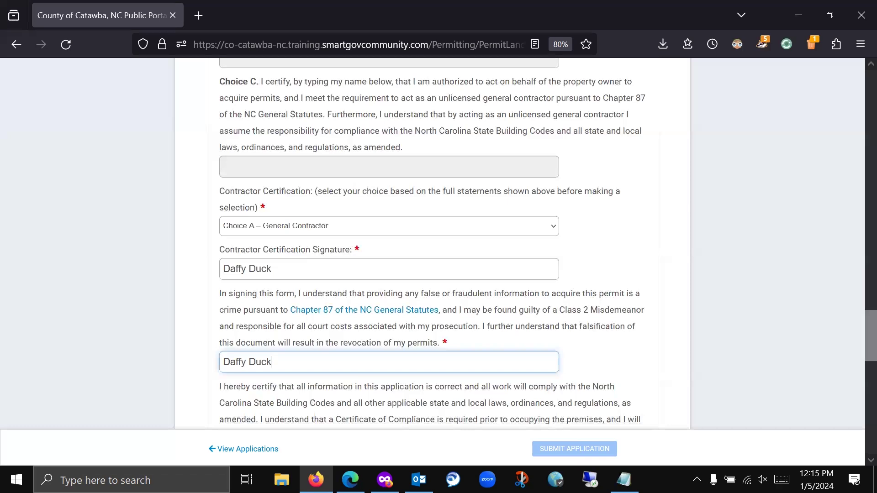
pyautogui.scroll(-4, 315, 246)
pyautogui.click(379, 292)
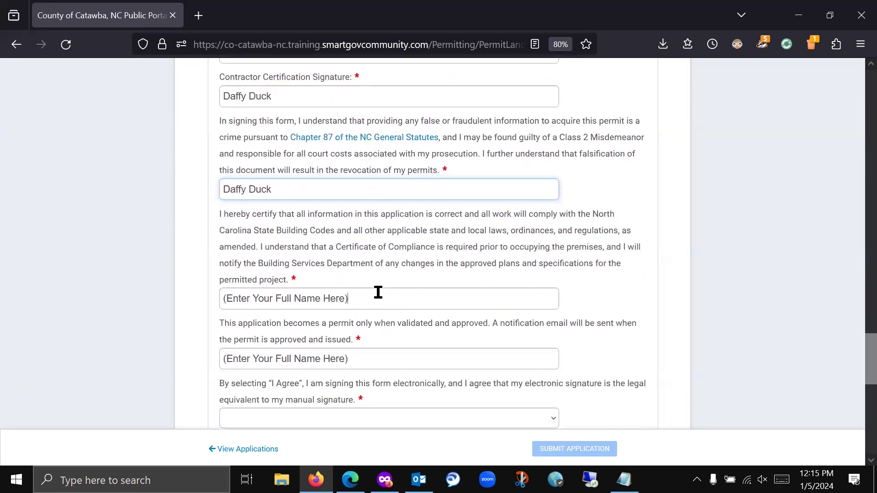
pyautogui.moveTo(378, 293); pyautogui.dragTo(9, 328)
pyautogui.write('Daffy Duck')
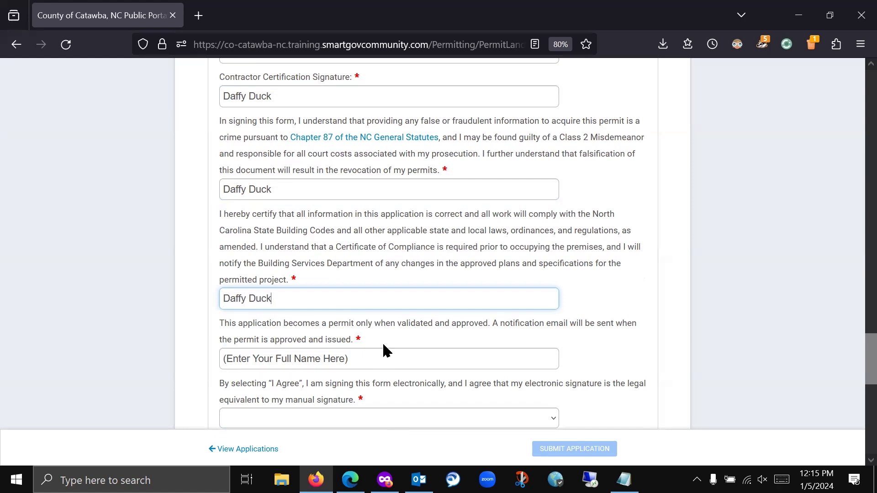
pyautogui.moveTo(385, 359); pyautogui.dragTo(167, 359)
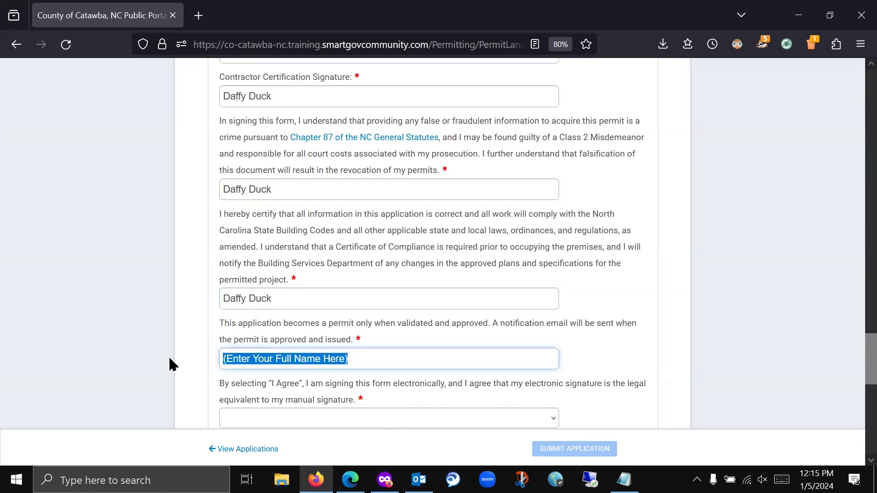
pyautogui.write('Daffy Duck')
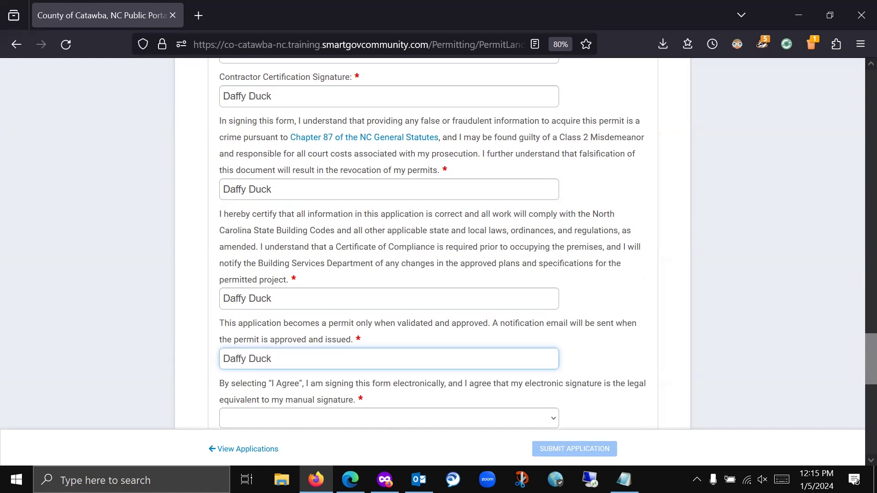
# - Set the electronic signature agreement to I Agree
pyautogui.scroll(-2, 626, 301)
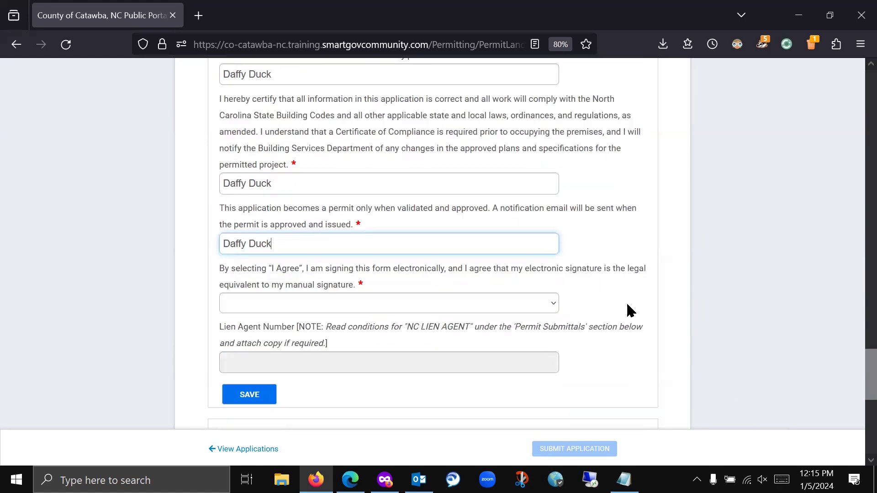
pyautogui.click(519, 303)
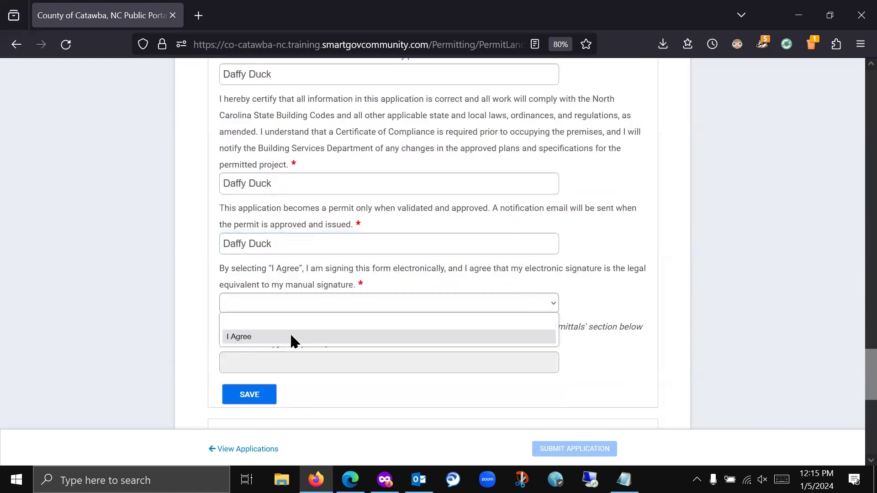
pyautogui.click(253, 337)
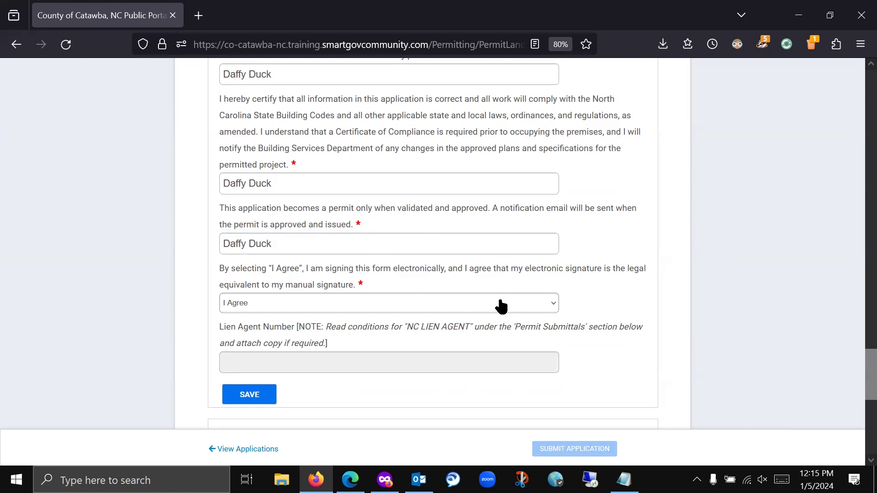
pyautogui.scroll(-2, 320, 356)
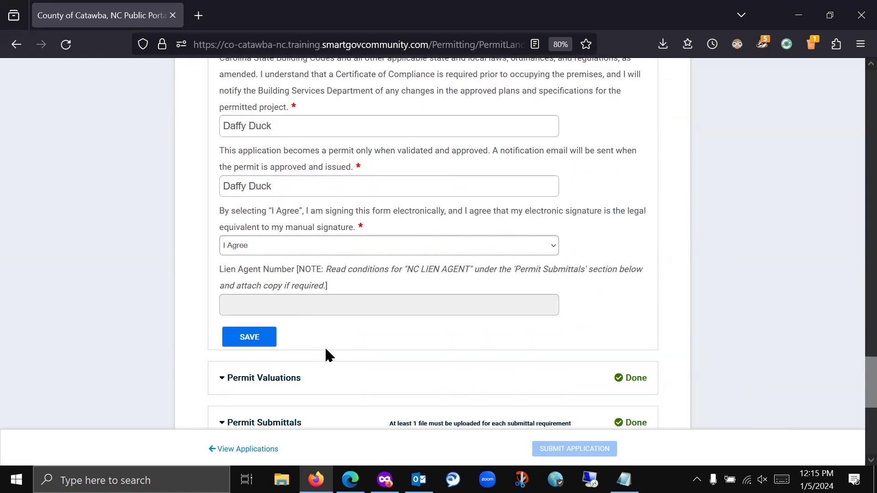
# - Save the permit details and scroll through the completed application sections
pyautogui.click(242, 338)
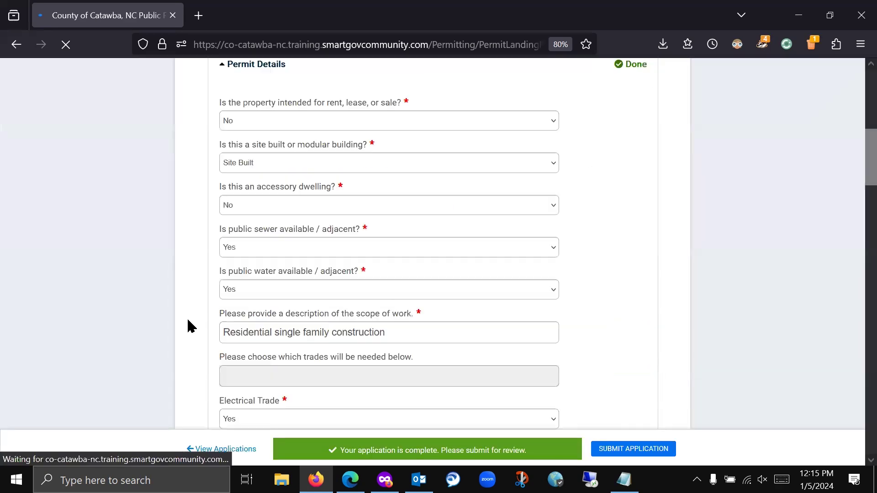
pyautogui.scroll(-9, 188, 323)
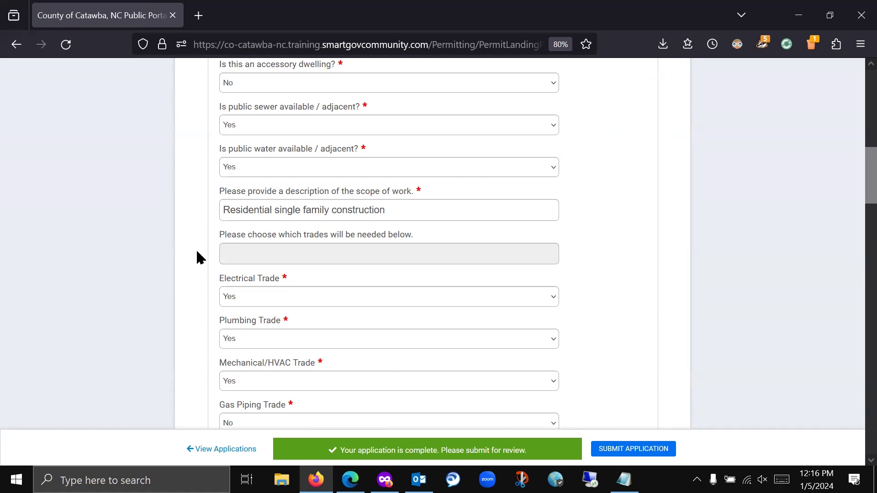
pyautogui.scroll(-8, 186, 239)
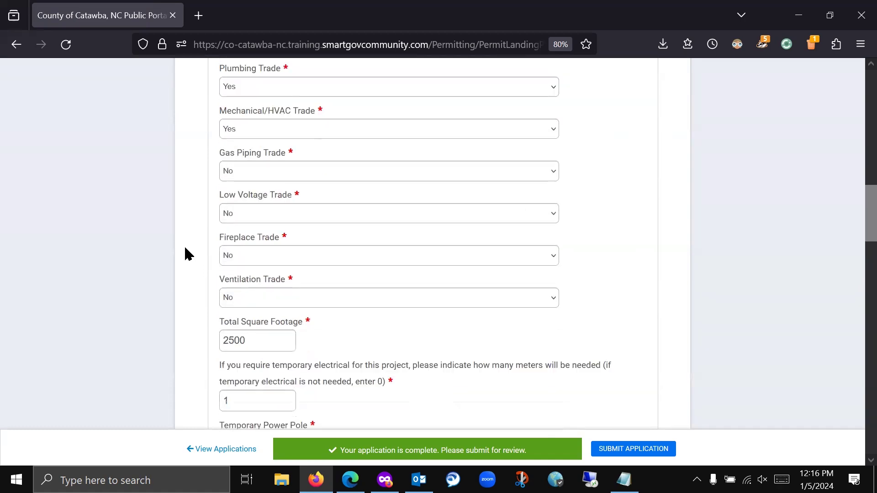
pyautogui.scroll(-5, 183, 251)
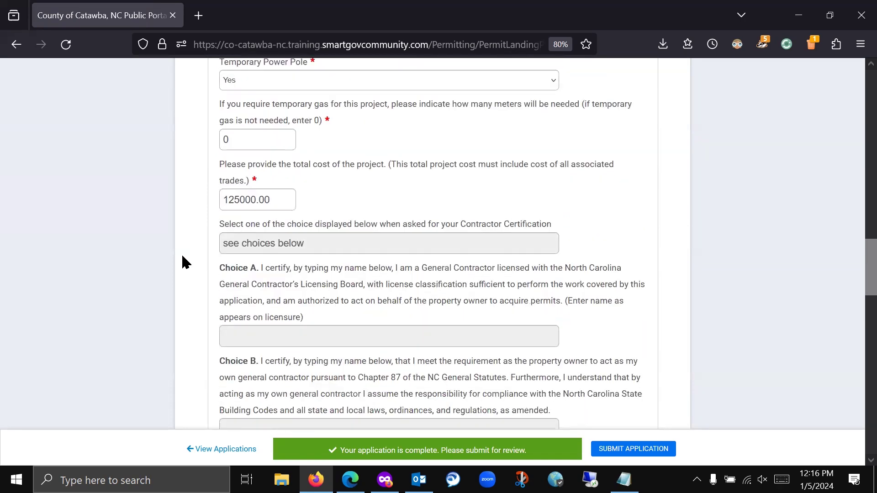
pyautogui.scroll(-11, 282, 262)
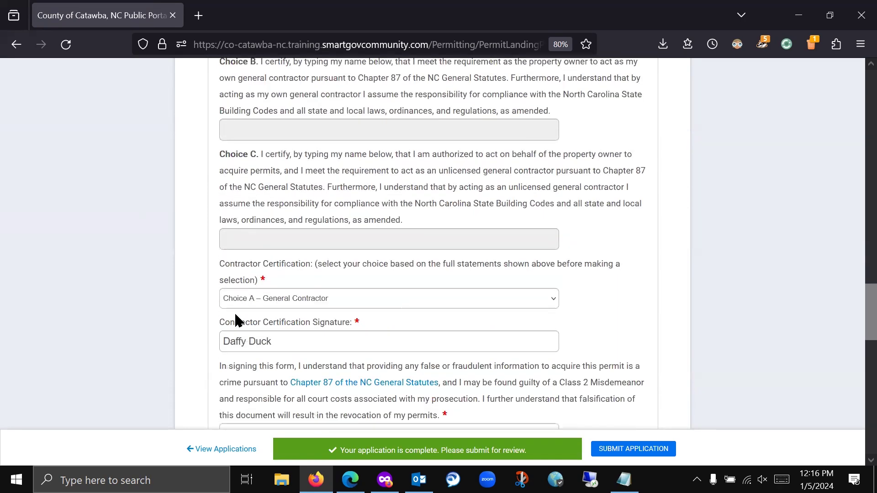
pyautogui.scroll(-5, 193, 290)
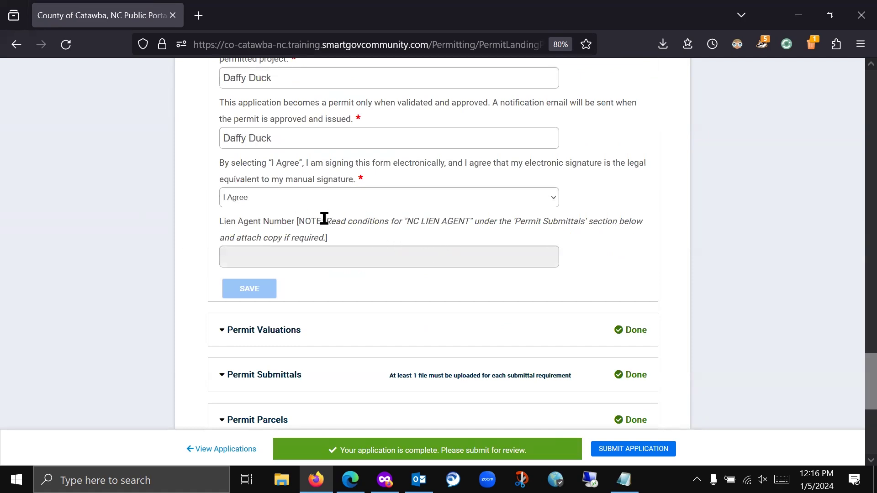
pyautogui.scroll(-4, 404, 277)
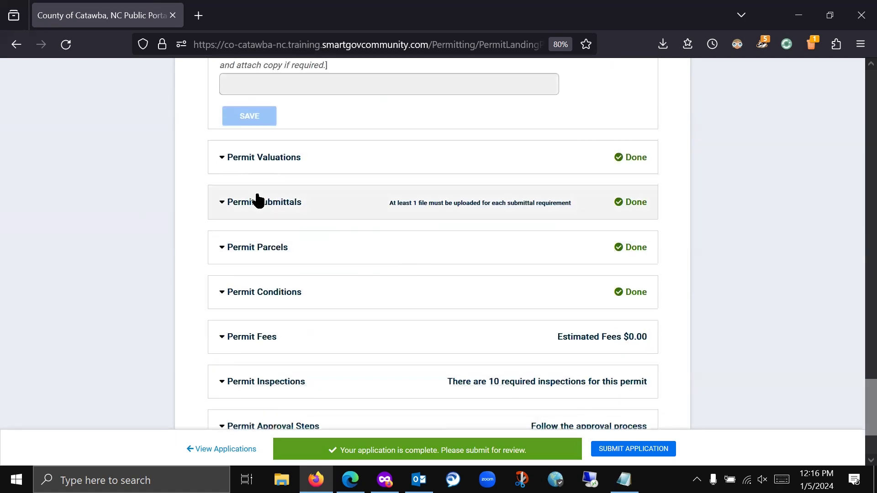
# - Expand Permit Submittals to list the nine Pending document requirements
pyautogui.click(259, 201)
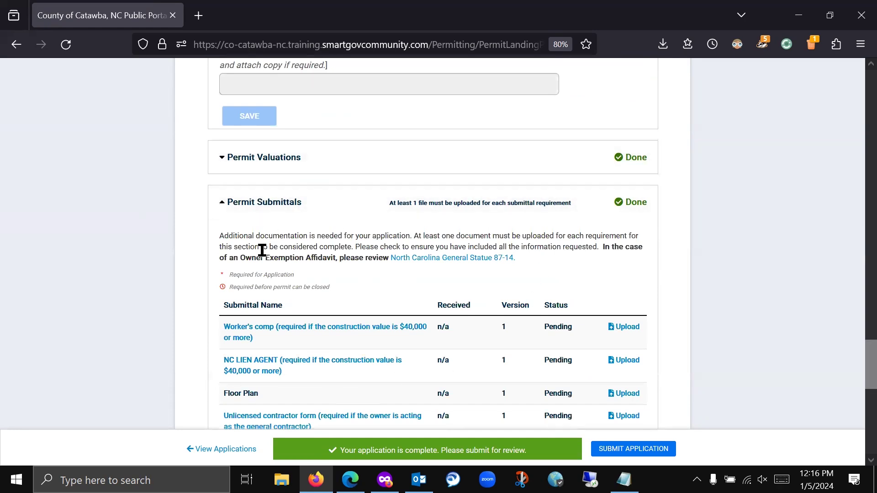
pyautogui.scroll(-1, 692, 198)
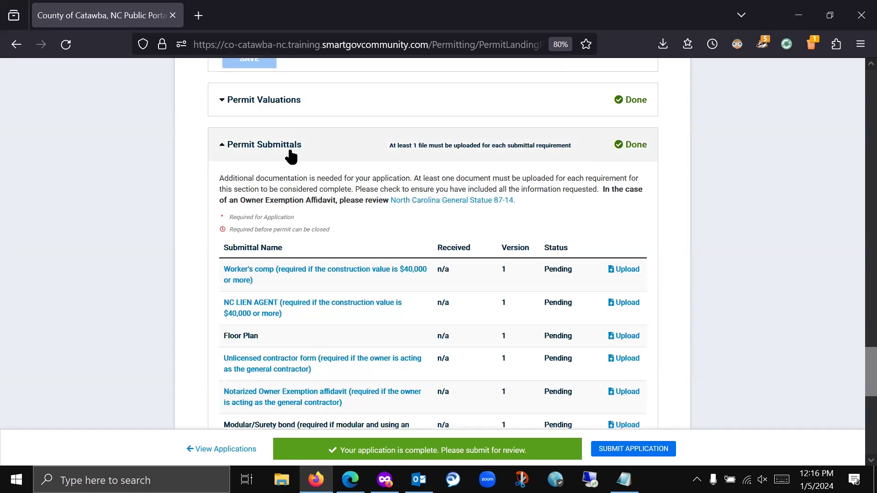
pyautogui.scroll(-1, 188, 224)
pyautogui.scroll(-1, 191, 219)
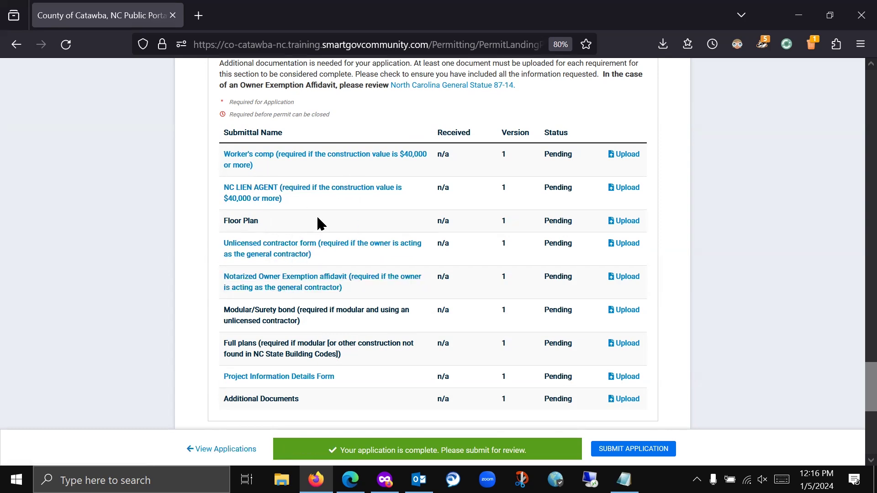
# - Open the Worker's comp affidavit PDF and save a copy
pyautogui.click(352, 156)
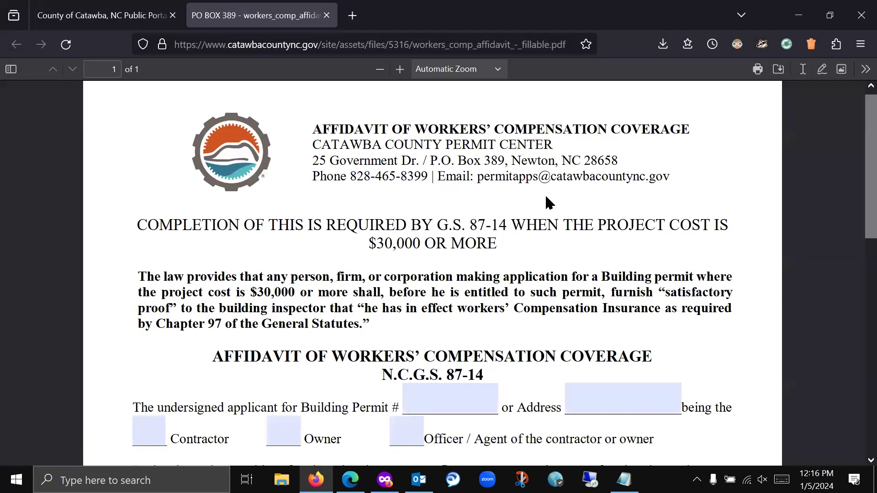
pyautogui.scroll(-5, 544, 203)
pyautogui.scroll(5, 544, 204)
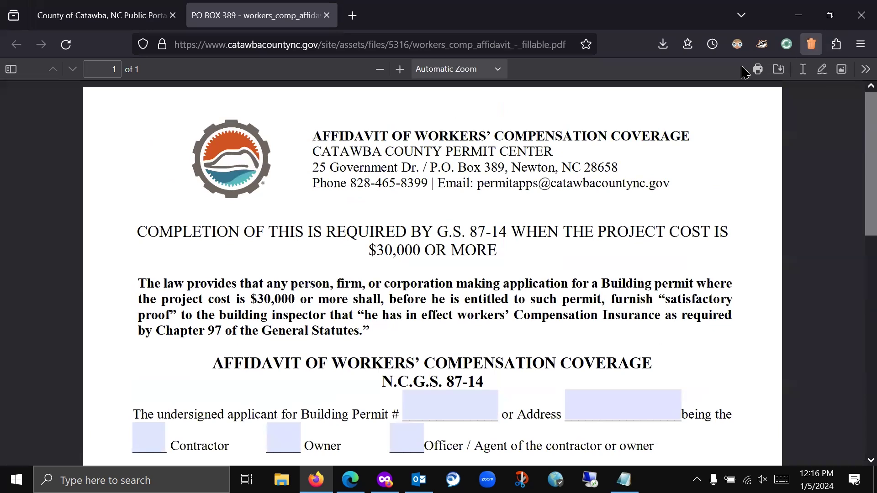
pyautogui.click(779, 70)
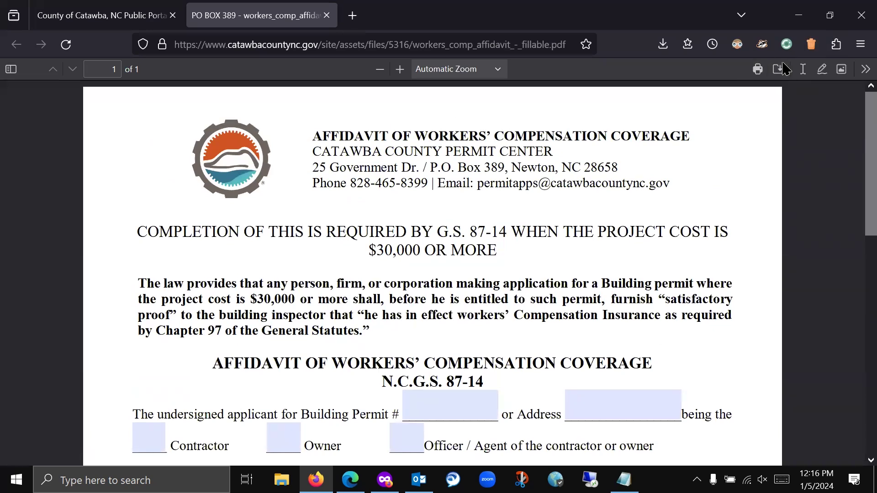
pyautogui.click(322, 307)
# - Enter 1233 as the Building Permit number, then close the affidavit tab
pyautogui.click(451, 396)
pyautogui.write('1233')
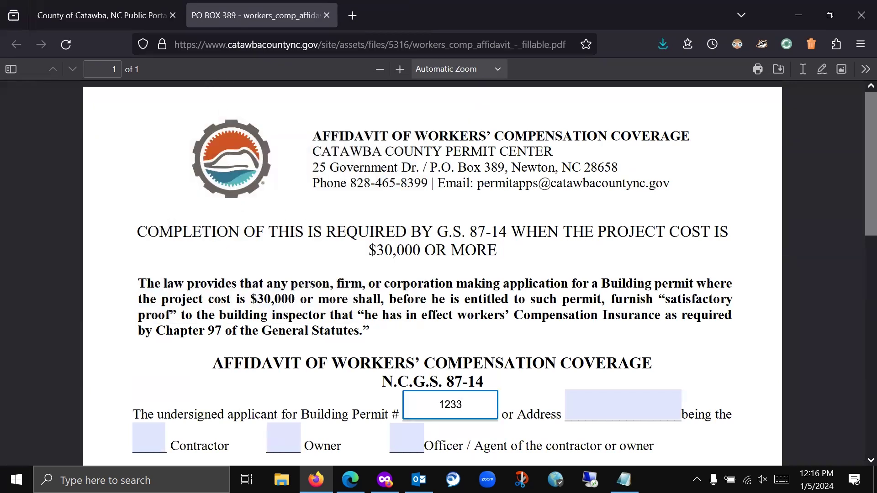
pyautogui.click(106, 15)
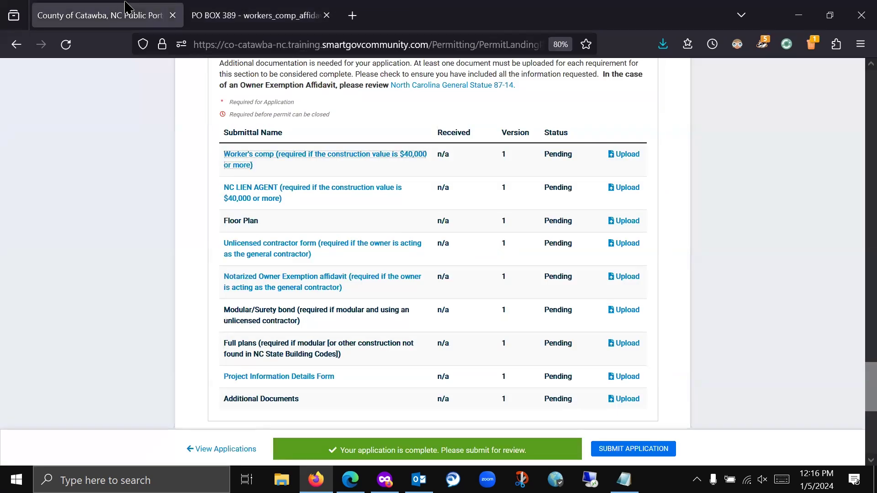
pyautogui.click(327, 16)
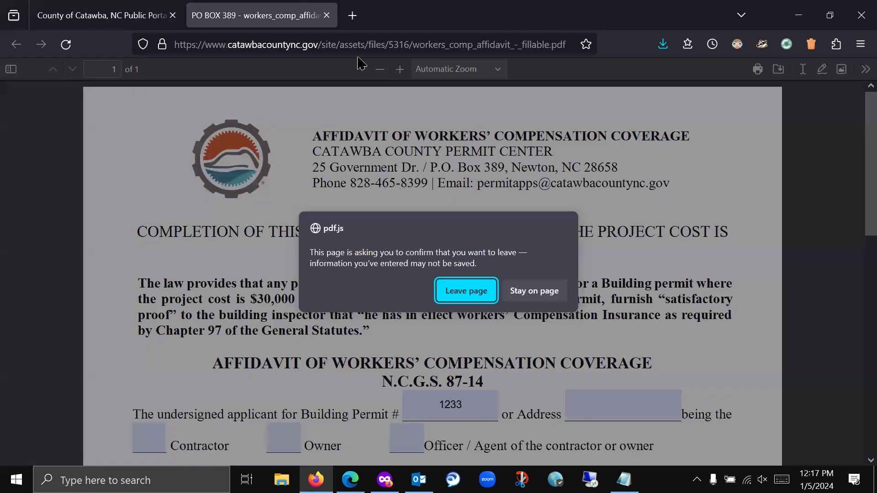
# - Leave the affidavit page and start a Worker's comp upload, browsing to the Desktop folder
pyautogui.click(466, 293)
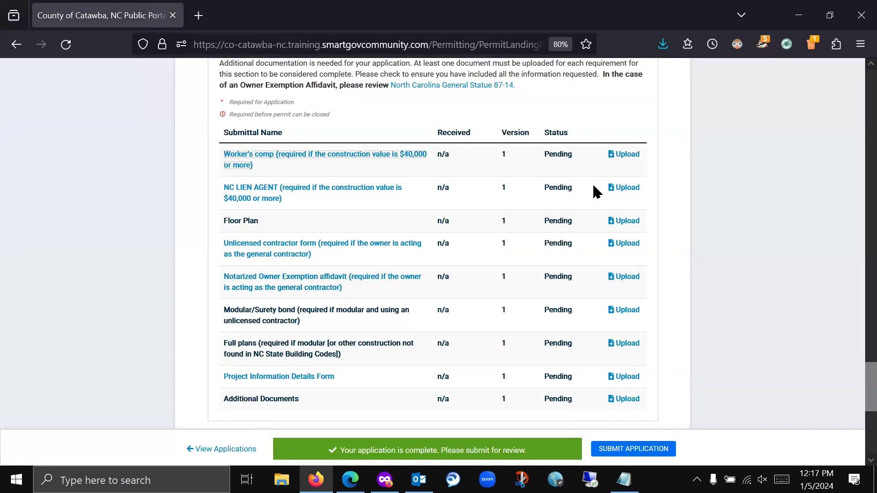
pyautogui.click(624, 156)
pyautogui.click(303, 160)
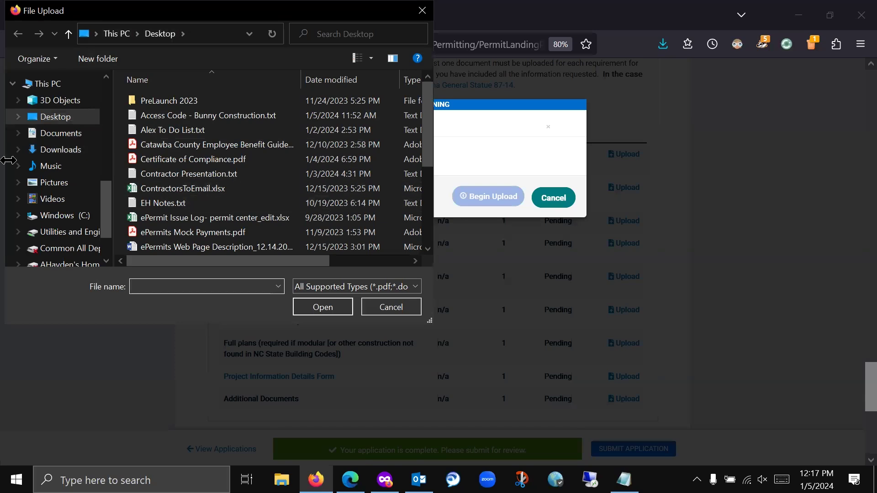
pyautogui.click(50, 149)
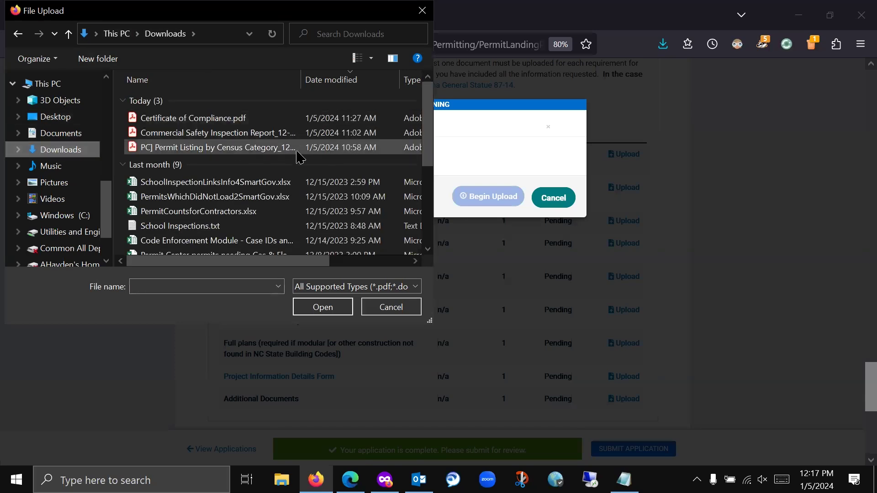
pyautogui.click(52, 136)
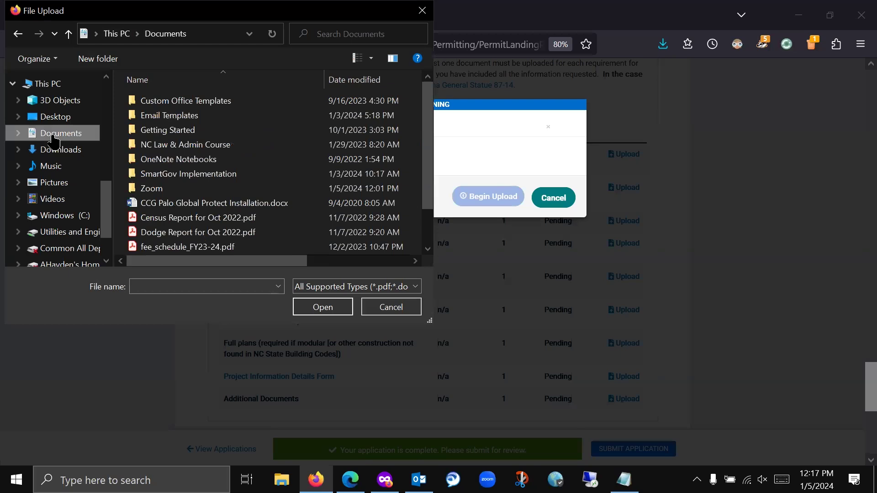
pyautogui.click(55, 117)
# - Attach ePermits Mock Payments.pdf from the Desktop and complete the upload
pyautogui.scroll(-3, 241, 170)
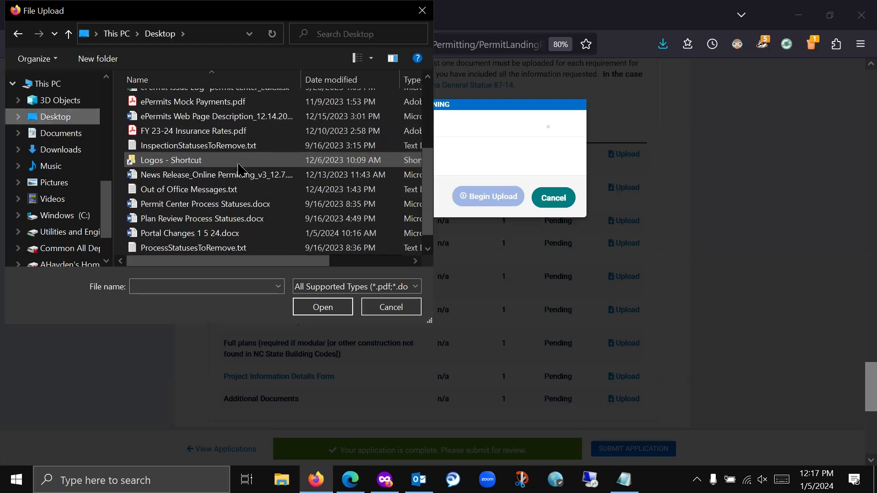
pyautogui.scroll(3, 236, 178)
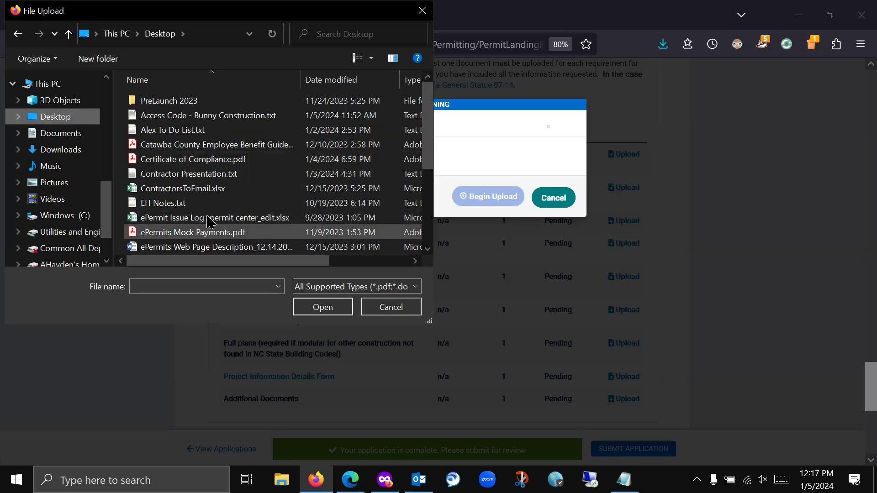
pyautogui.click(255, 233)
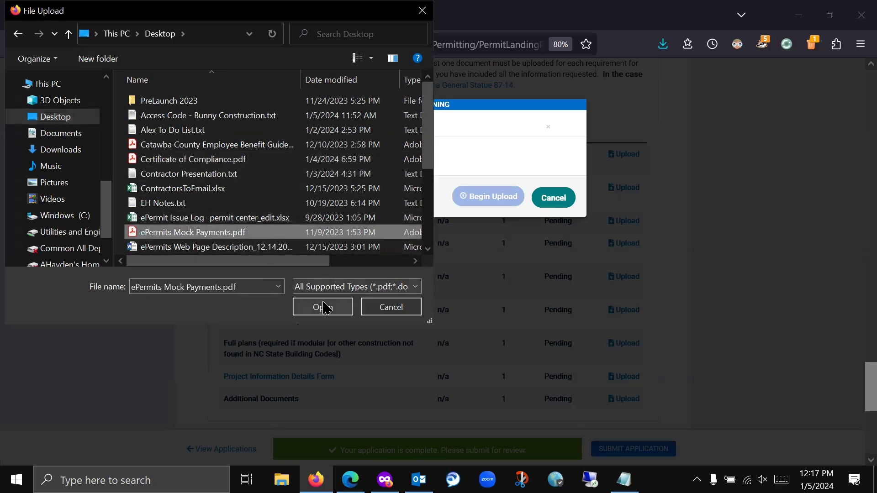
pyautogui.click(326, 307)
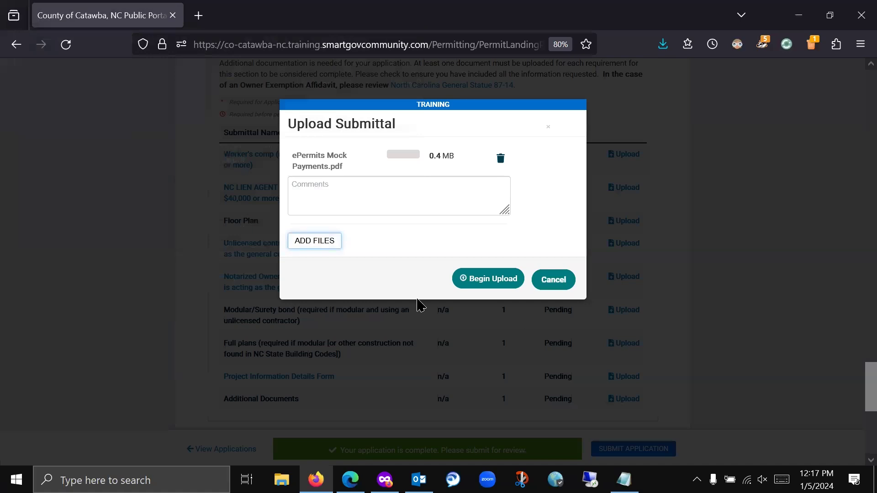
pyautogui.click(487, 278)
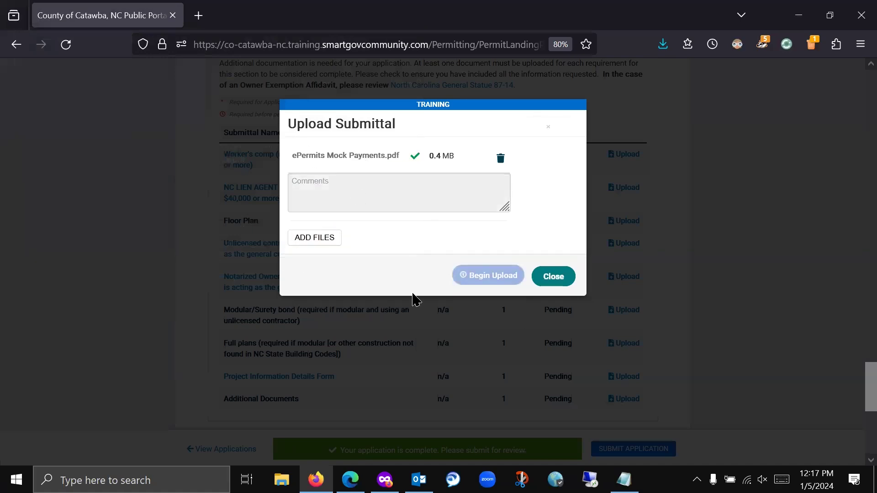
pyautogui.click(550, 278)
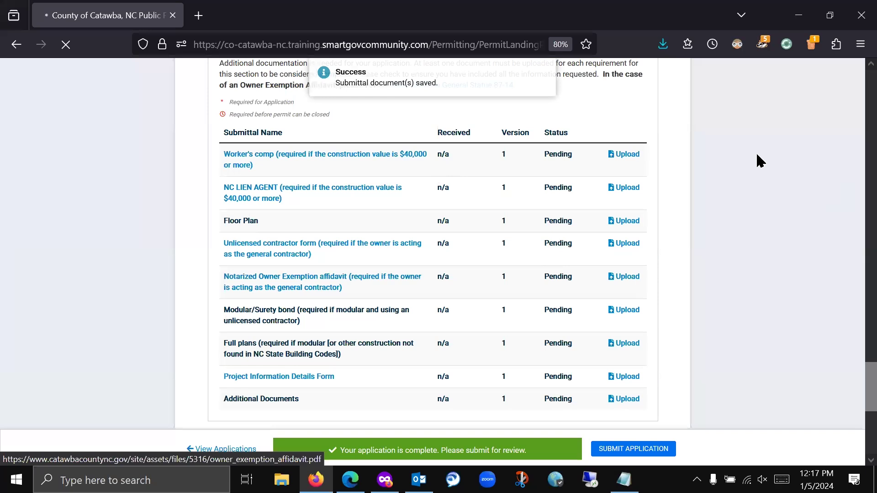
# - Open the NC LIEN AGENT LiensNC login in a new tab, then return to the County of Catawba tab
pyautogui.scroll(-10, 185, 298)
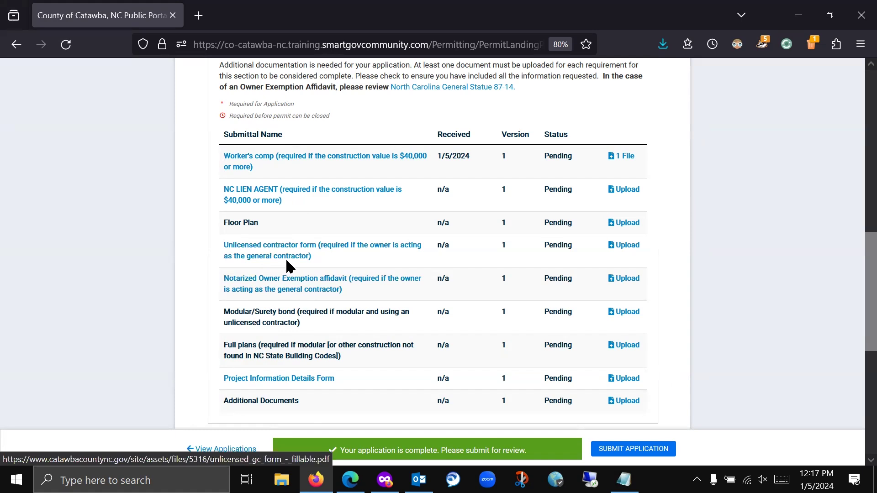
pyautogui.click(254, 200)
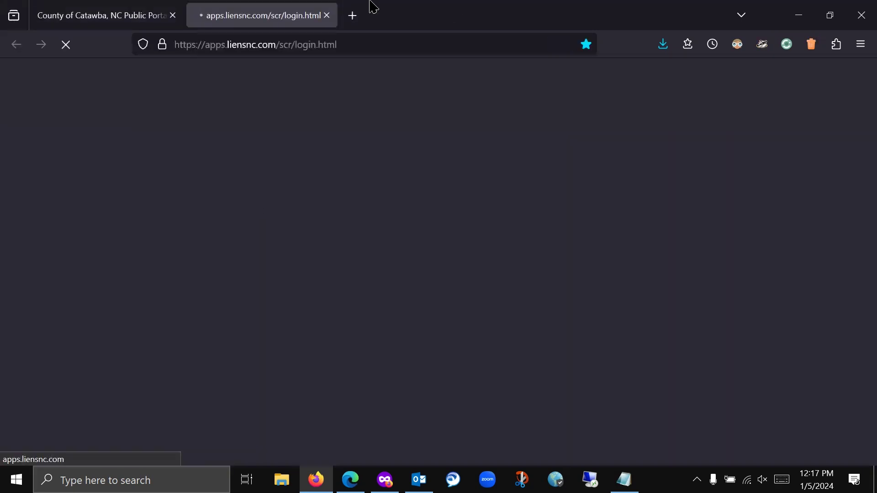
pyautogui.click(125, 23)
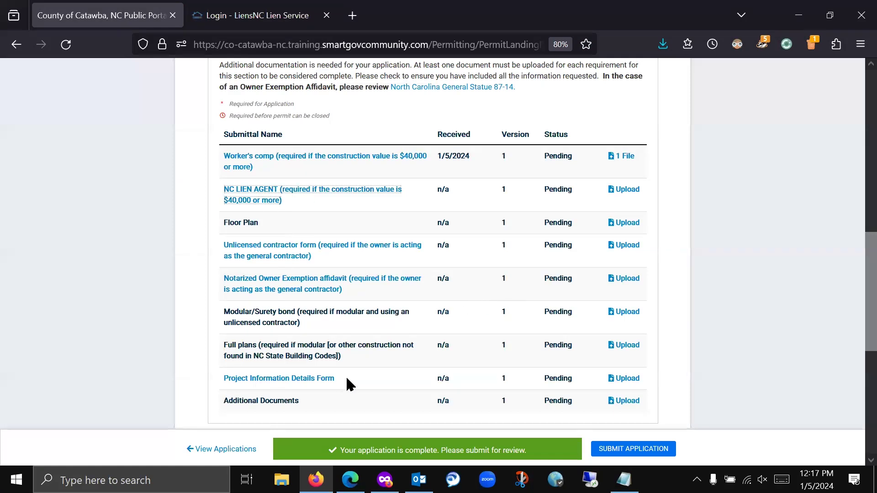
pyautogui.scroll(-4, 432, 293)
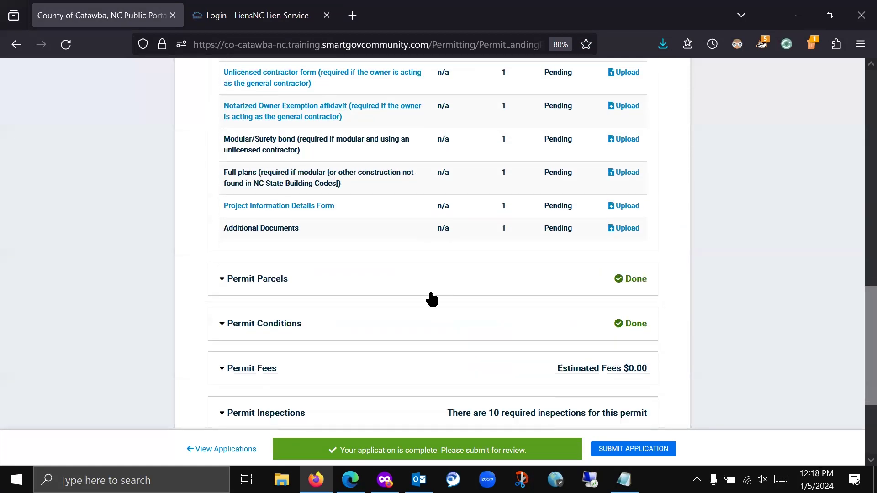
# - Expand Permit Fees to review six fees totalling $1,440.00 with $0.00 due now
pyautogui.scroll(-3, 462, 260)
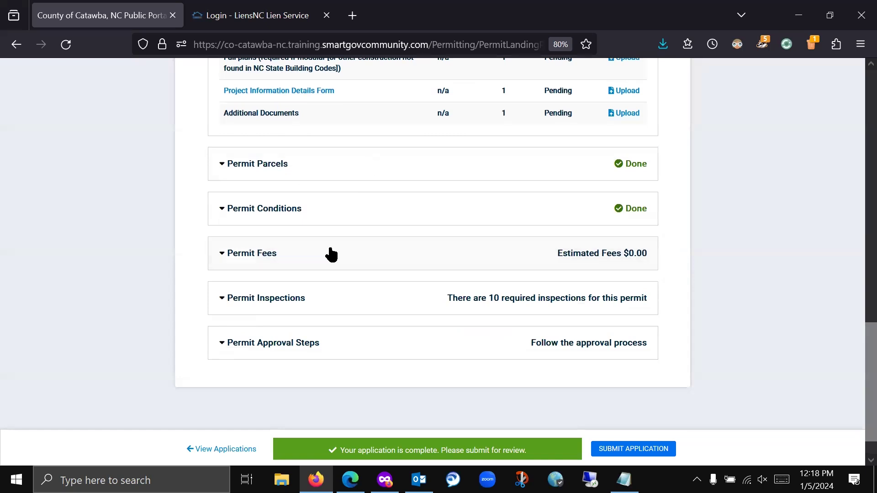
pyautogui.click(284, 263)
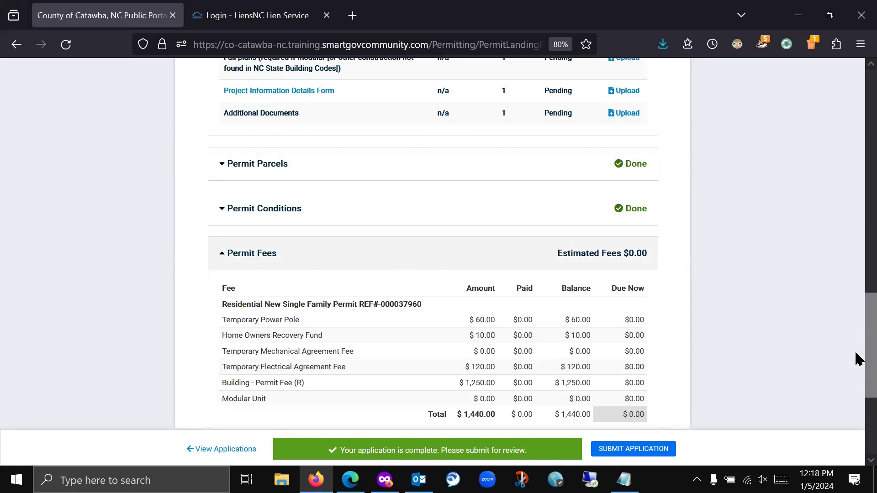
pyautogui.scroll(10, 706, 319)
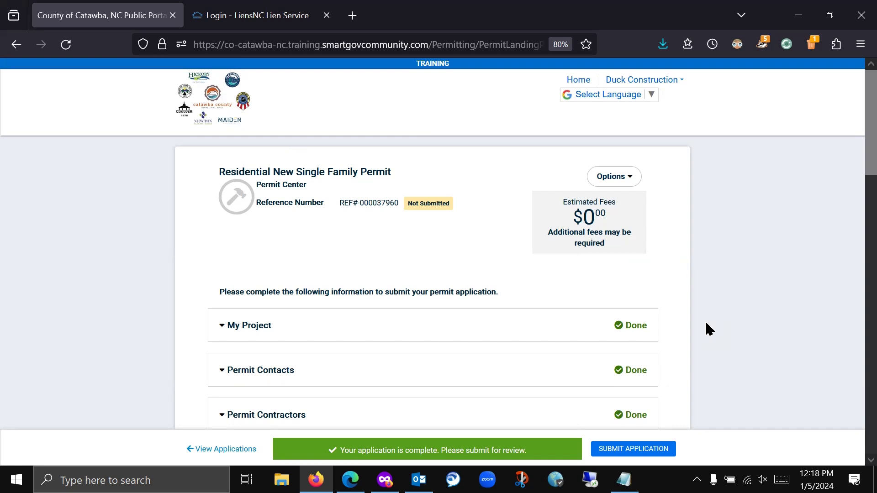
pyautogui.scroll(-5, 730, 233)
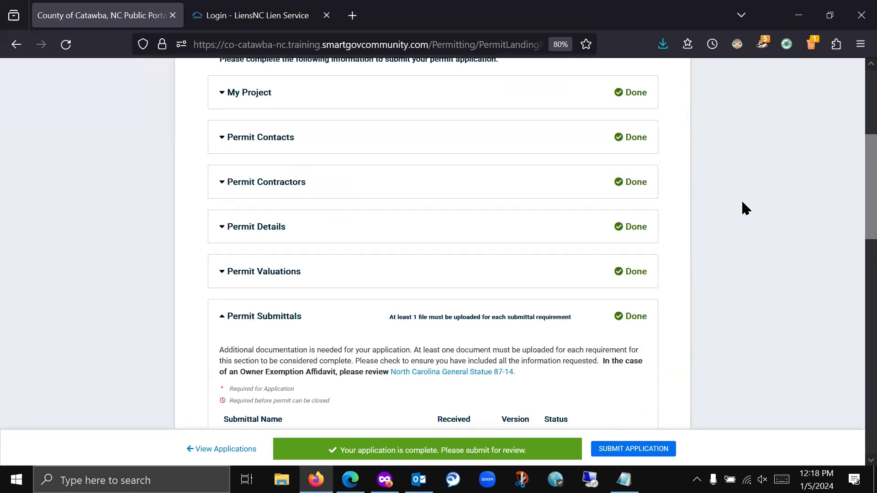
pyautogui.scroll(-5, 742, 199)
pyautogui.scroll(-10, 741, 199)
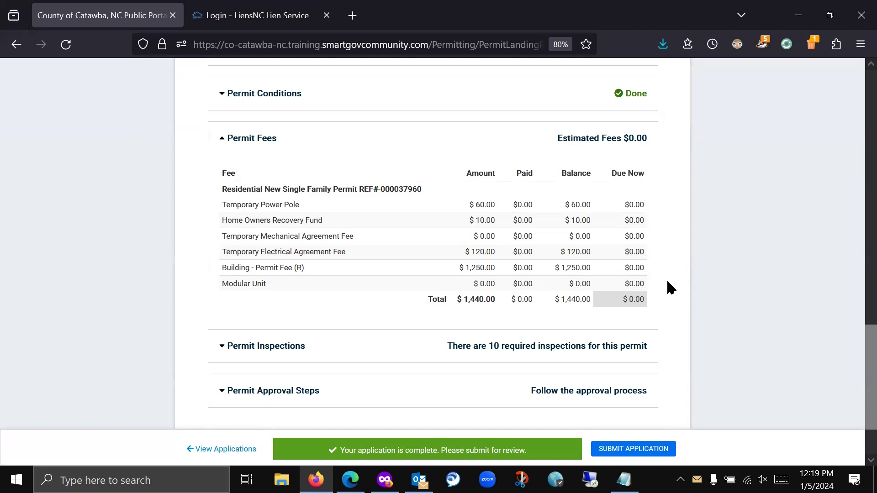
# - Expand the Permit Inspections section and scroll through it
pyautogui.scroll(-2, 666, 278)
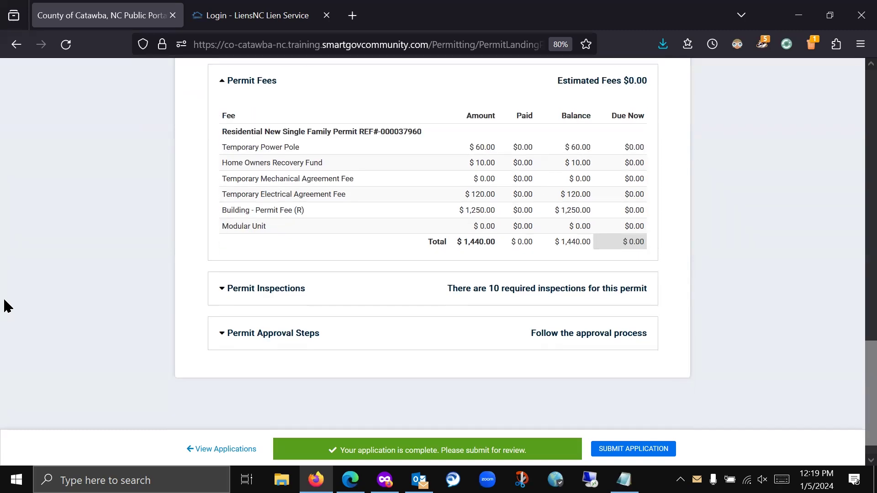
pyautogui.click(300, 291)
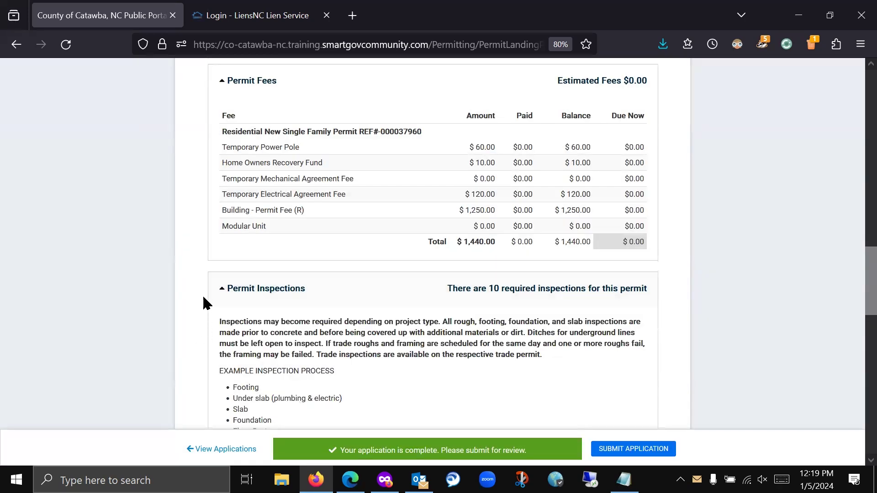
pyautogui.scroll(-2, 206, 292)
pyautogui.scroll(-8, 204, 291)
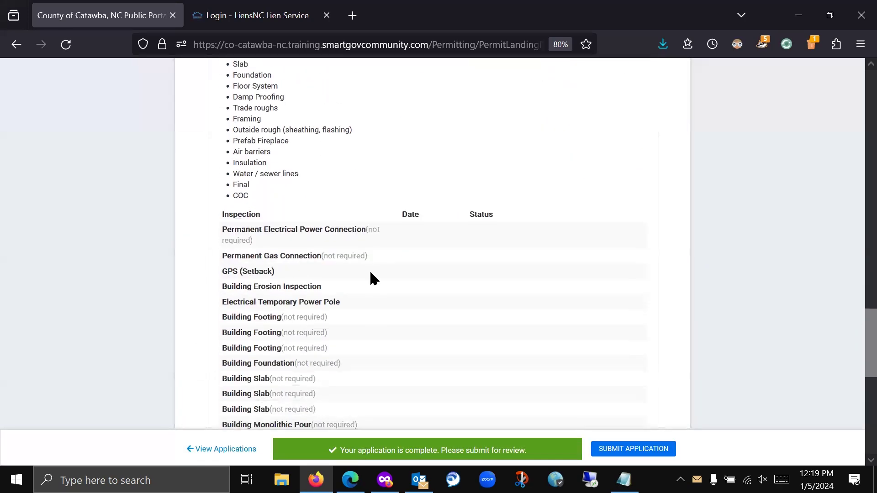
pyautogui.scroll(-4, 329, 299)
pyautogui.scroll(13, 328, 297)
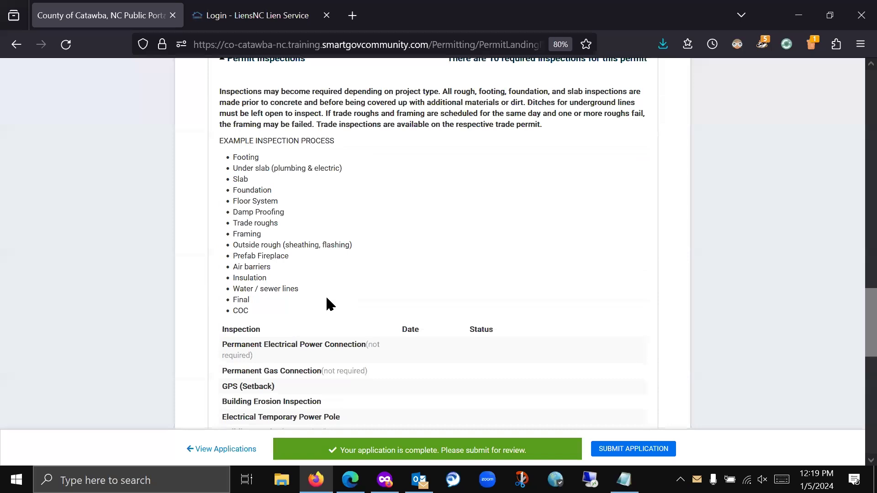
pyautogui.scroll(7, 327, 299)
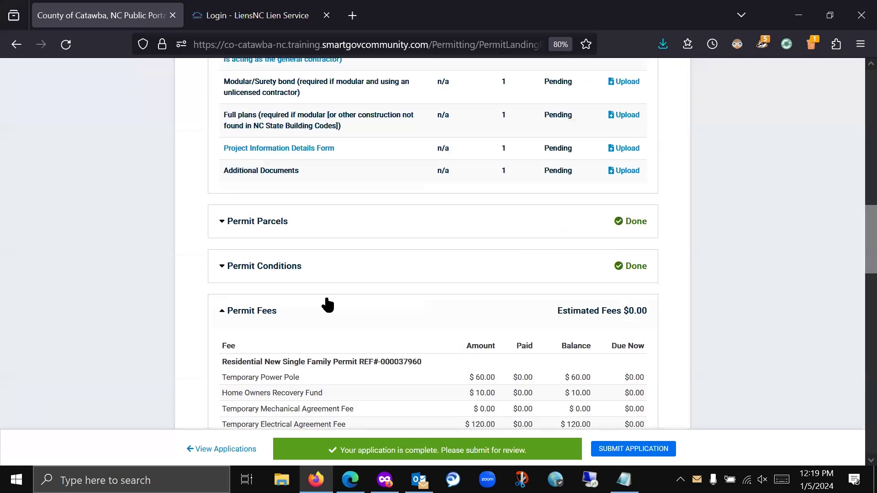
# - Expand Permit Conditions, Permit Parcels and Permit Approval Steps, showing seven Pending steps dated 1/5/2024
pyautogui.click(301, 269)
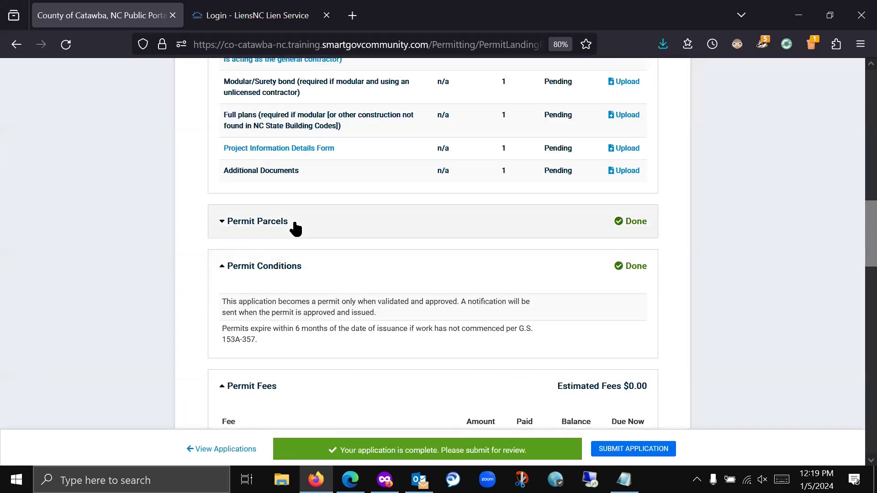
pyautogui.click(301, 221)
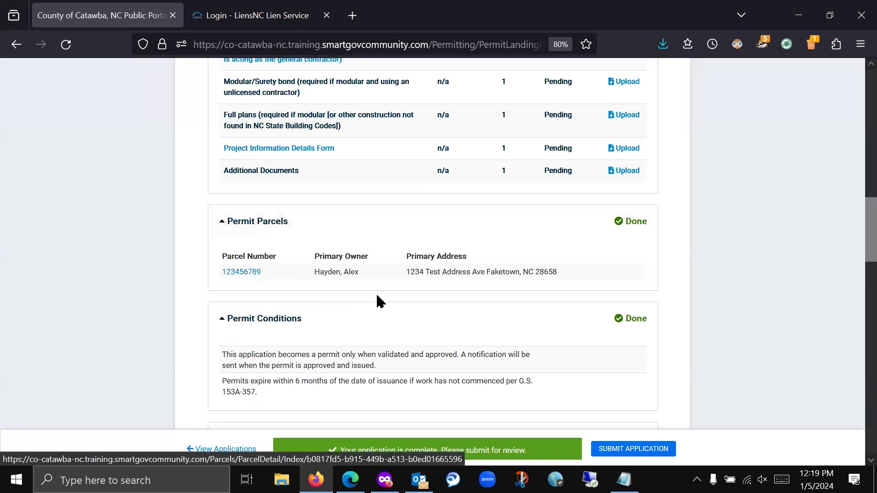
pyautogui.scroll(-8, 372, 300)
pyautogui.scroll(-20, 371, 304)
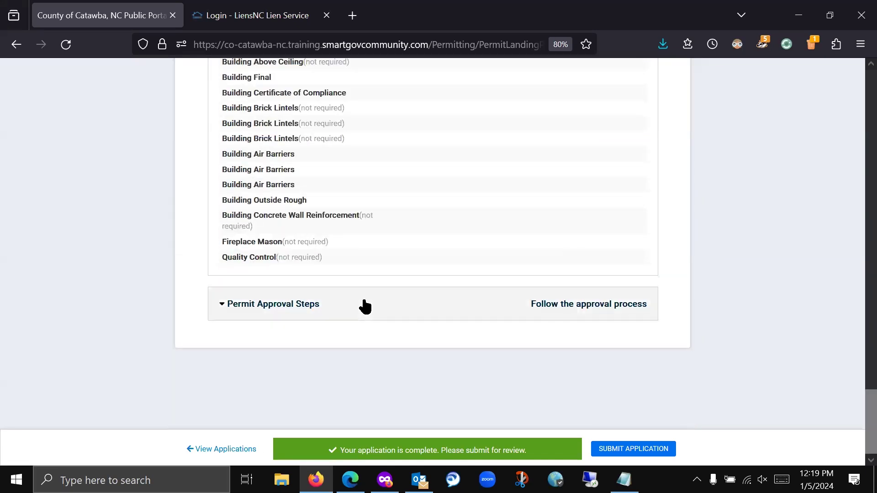
pyautogui.click(366, 307)
pyautogui.scroll(-4, 397, 278)
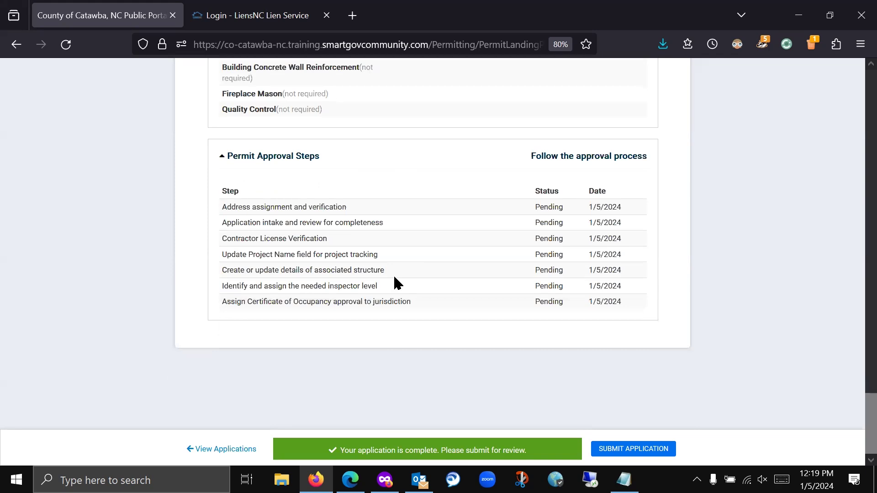
pyautogui.scroll(2, 394, 277)
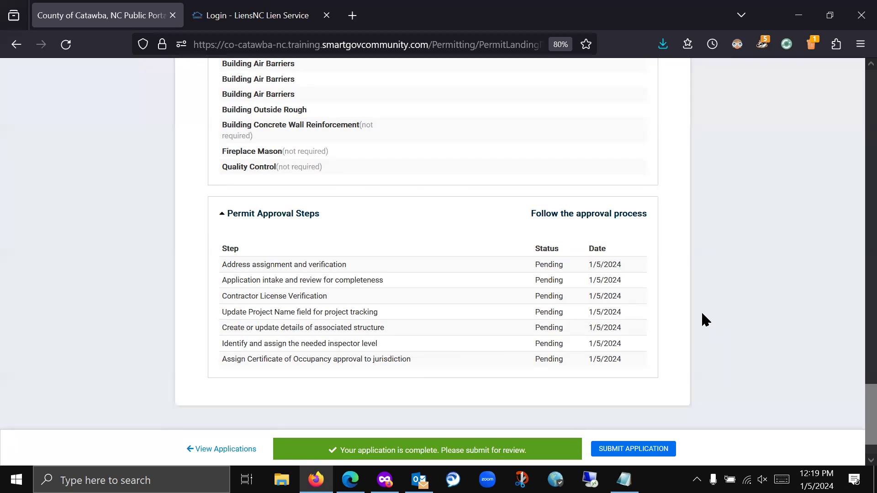
# - Submit and confirm the permit application, then check its Awaiting Completeness Review by Staff status
pyautogui.click(640, 452)
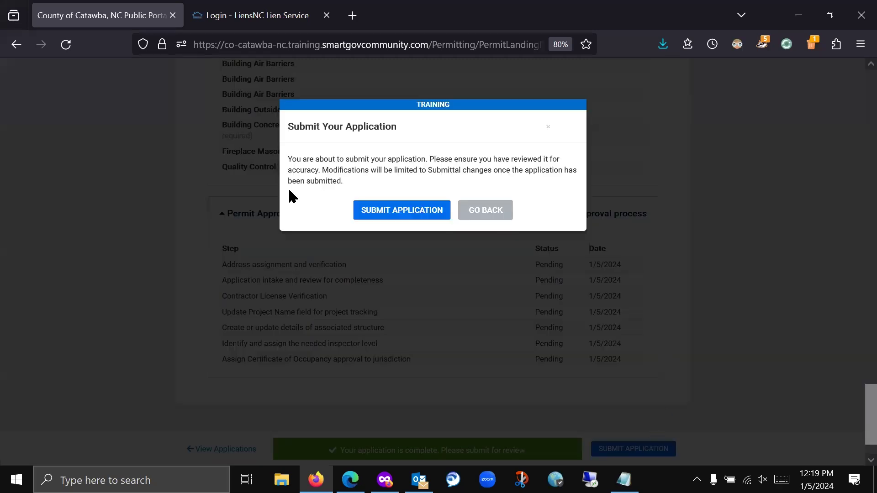
pyautogui.click(408, 212)
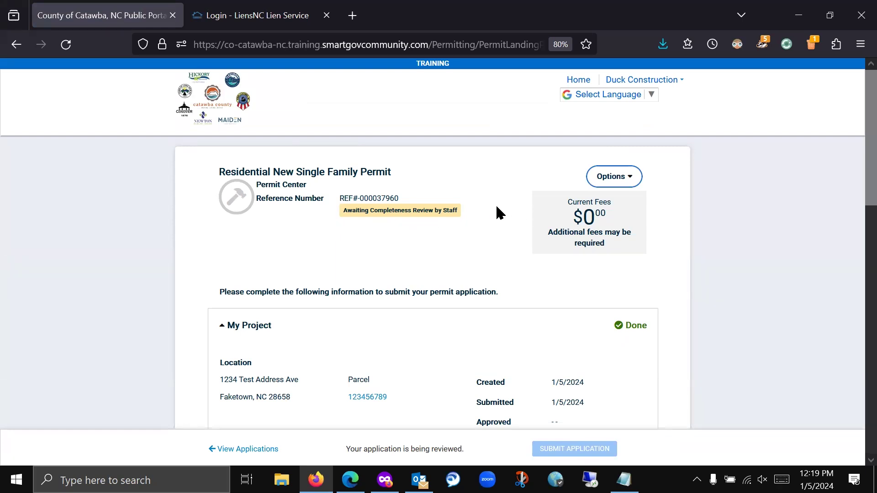
pyautogui.moveTo(461, 211); pyautogui.dragTo(340, 209)
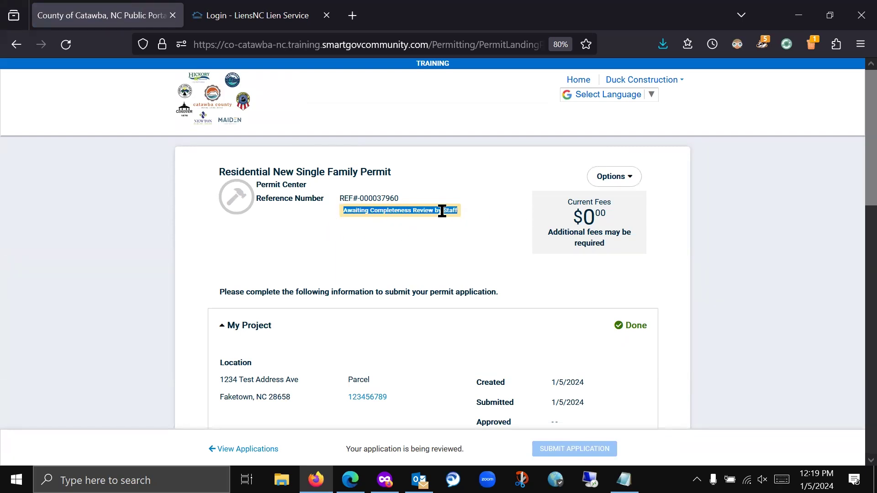
pyautogui.click(415, 258)
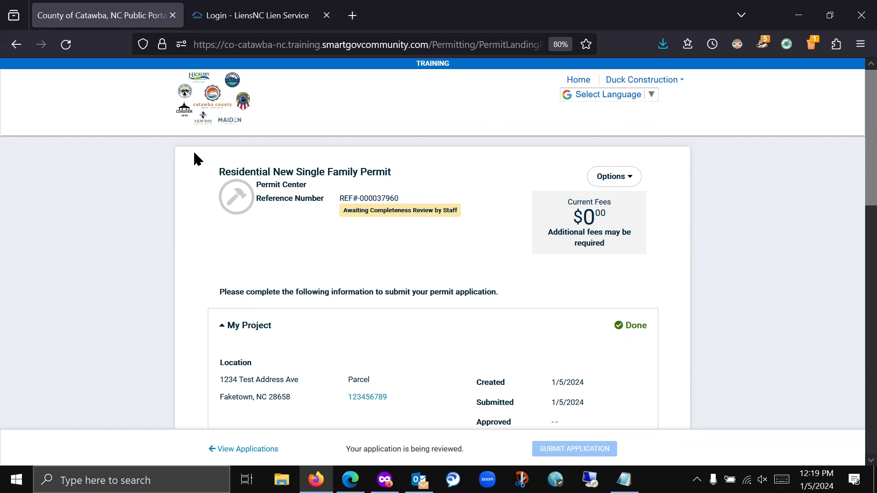
# - Review the Active permit under My Portal's My Applications, then switch to Outlook
pyautogui.click(219, 101)
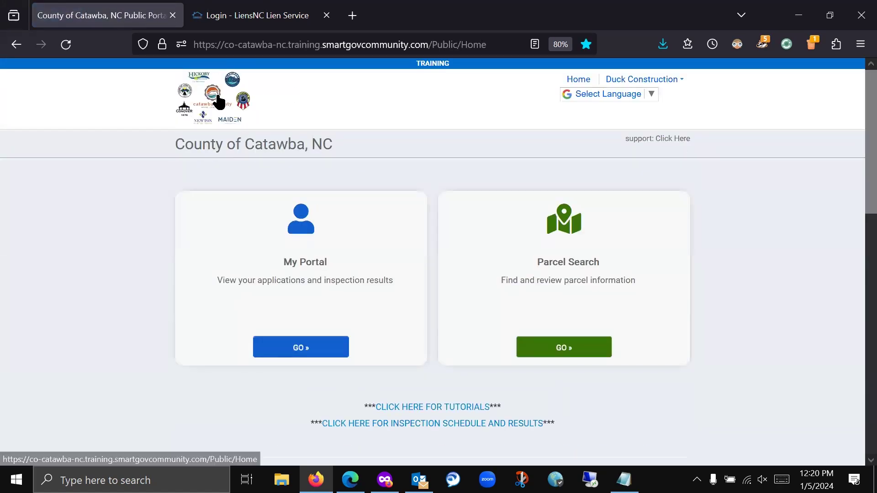
pyautogui.click(314, 354)
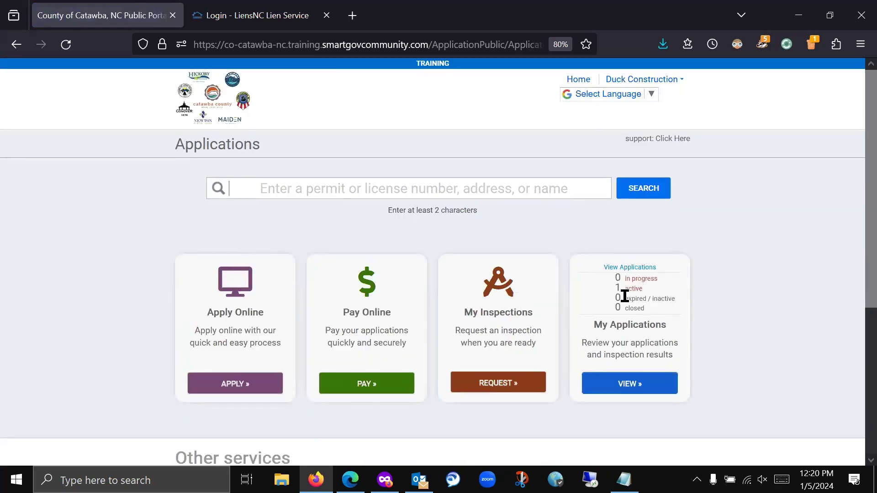
pyautogui.click(631, 382)
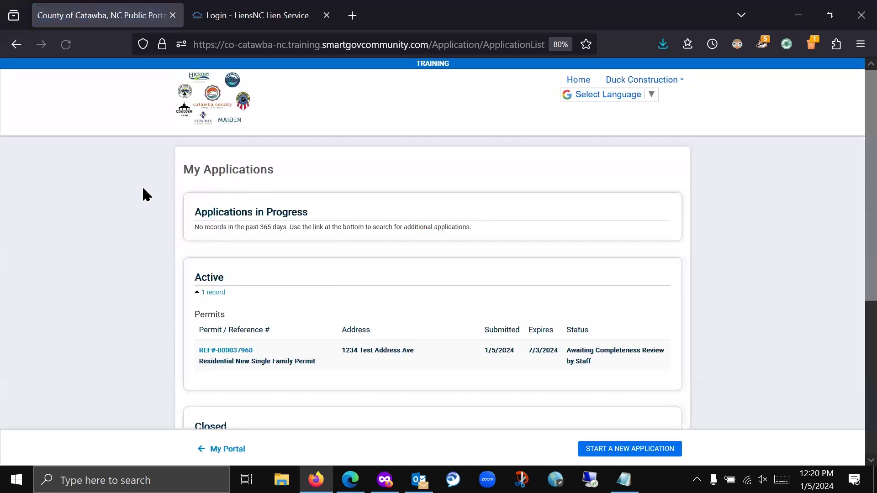
pyautogui.scroll(-5, 154, 190)
pyautogui.scroll(4, 152, 191)
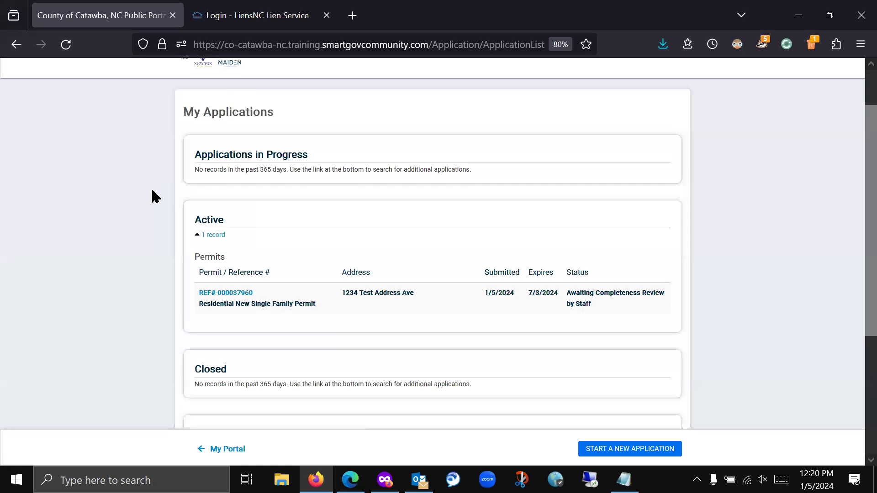
pyautogui.scroll(2, 152, 191)
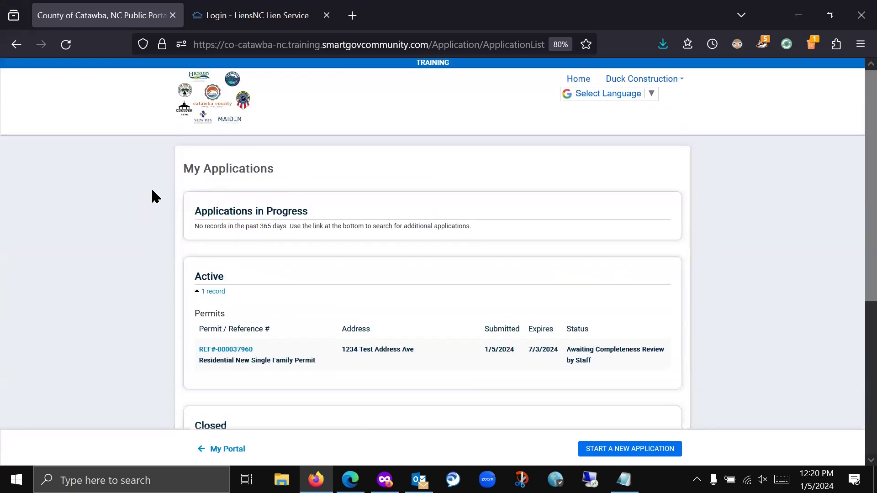
pyautogui.scroll(-3, 153, 191)
pyautogui.scroll(1, 152, 191)
pyautogui.scroll(2, 152, 188)
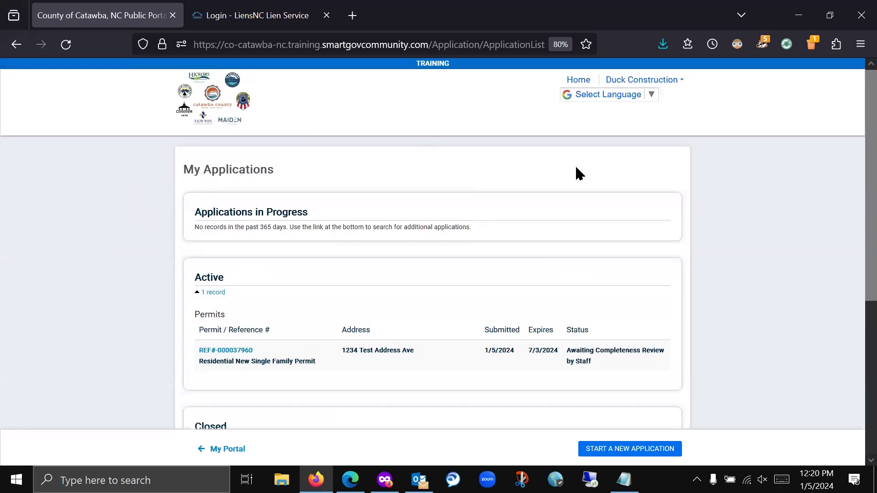
pyautogui.hotkey('alt', 'Tab')
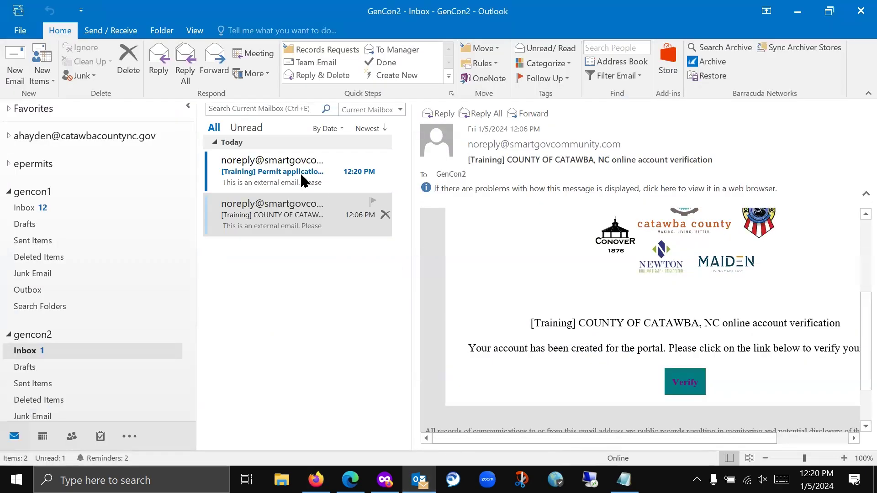
# - Open the 'Permit application submitted online' email and download its blocked pictures
pyautogui.click(303, 174)
pyautogui.scroll(-3, 653, 352)
pyautogui.scroll(1, 649, 352)
pyautogui.click(566, 198)
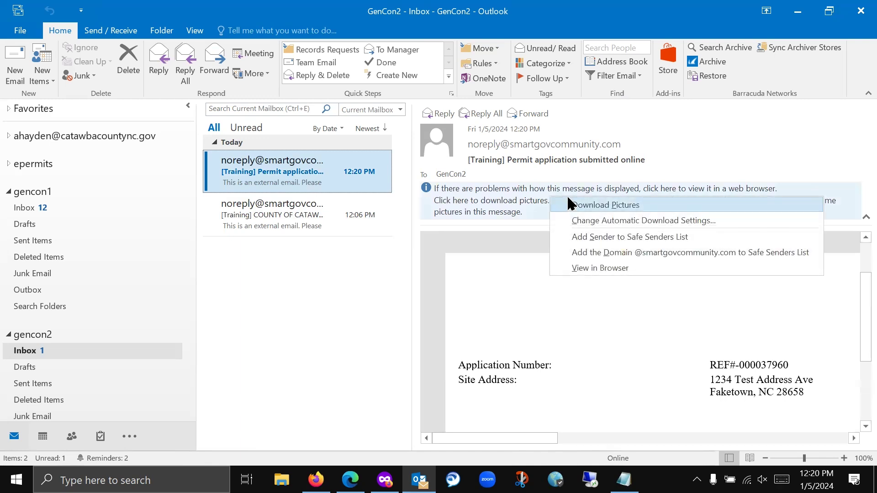
pyautogui.click(585, 204)
# - Scroll to the email's View link and follow it to the submitted permit
pyautogui.moveTo(511, 434); pyautogui.dragTo(592, 398)
pyautogui.scroll(-5, 591, 363)
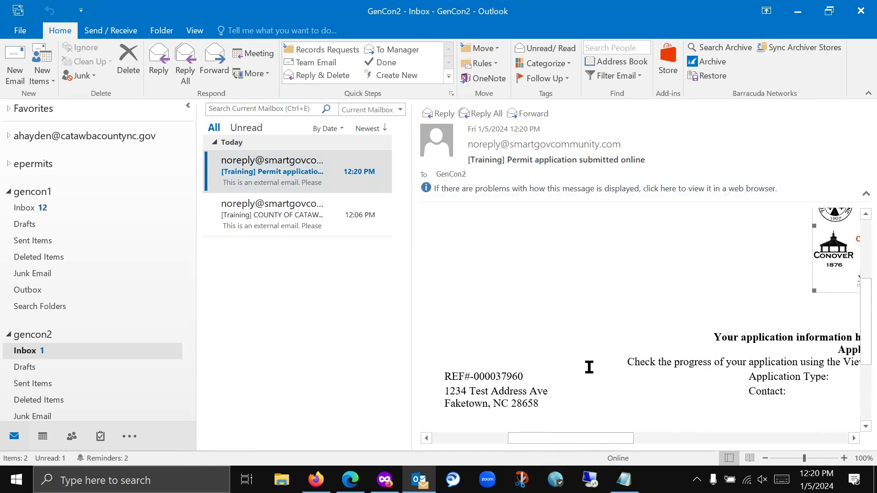
pyautogui.moveTo(567, 437); pyautogui.dragTo(632, 433)
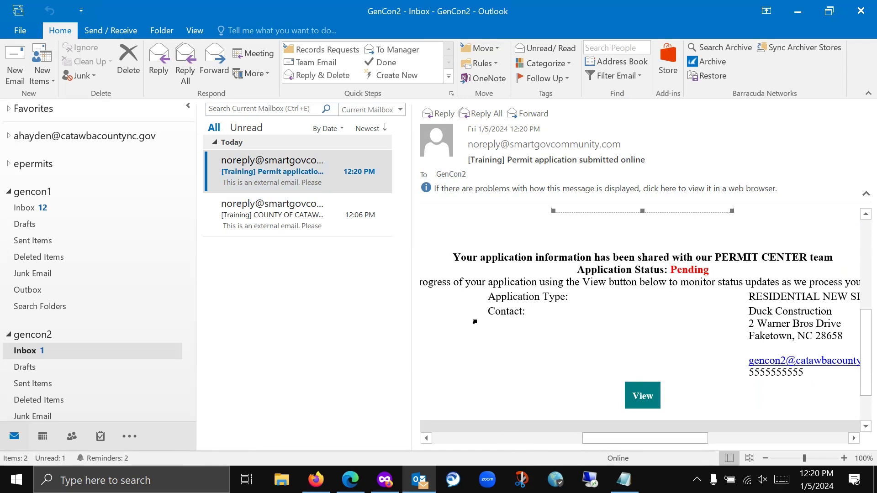
pyautogui.moveTo(650, 438)
pyautogui.mouseDown()
pyautogui.moveTo(735, 438)
pyautogui.moveTo(643, 427)
pyautogui.mouseUp()
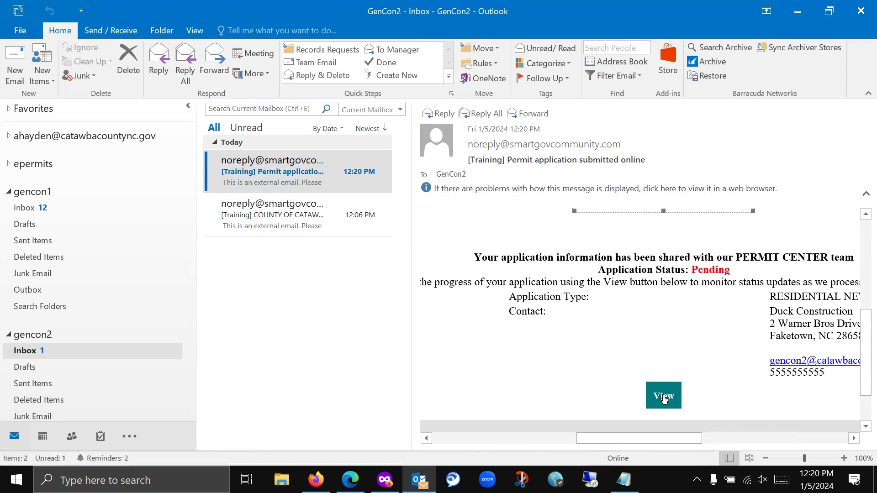
pyautogui.click(661, 396)
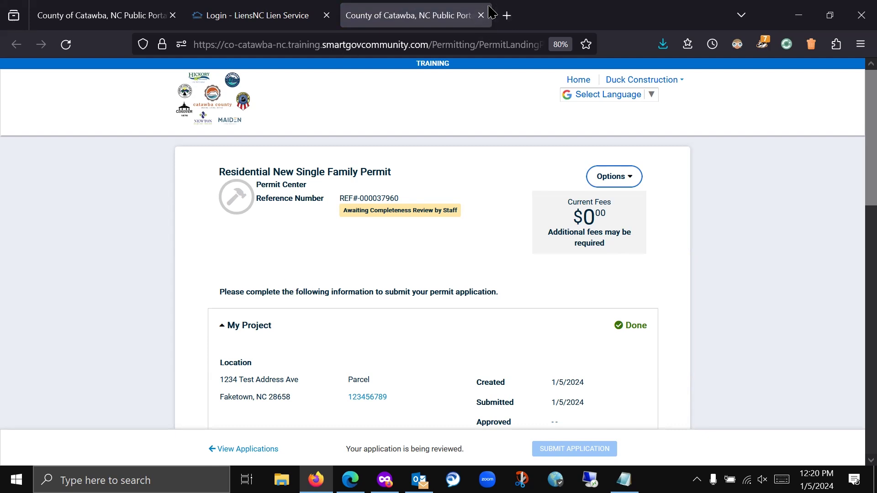
# - Close Firefox and bring the Edge window with the county portal to the front
pyautogui.click(860, 22)
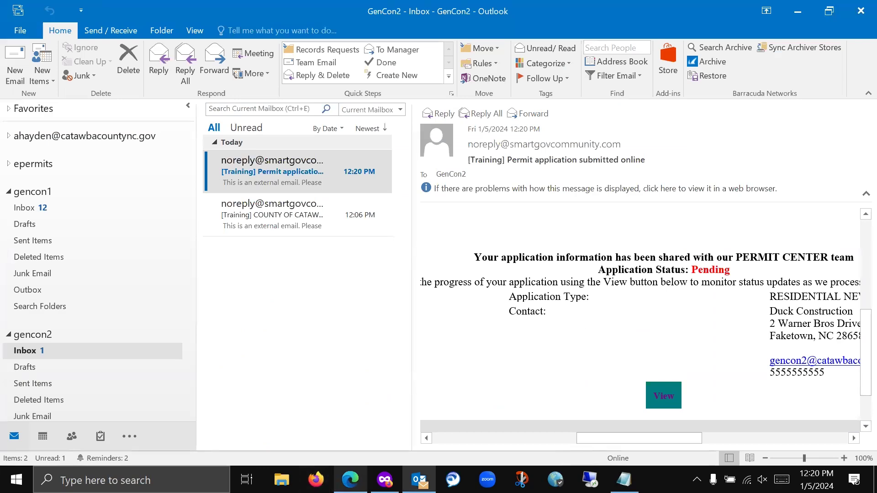
pyautogui.click(350, 480)
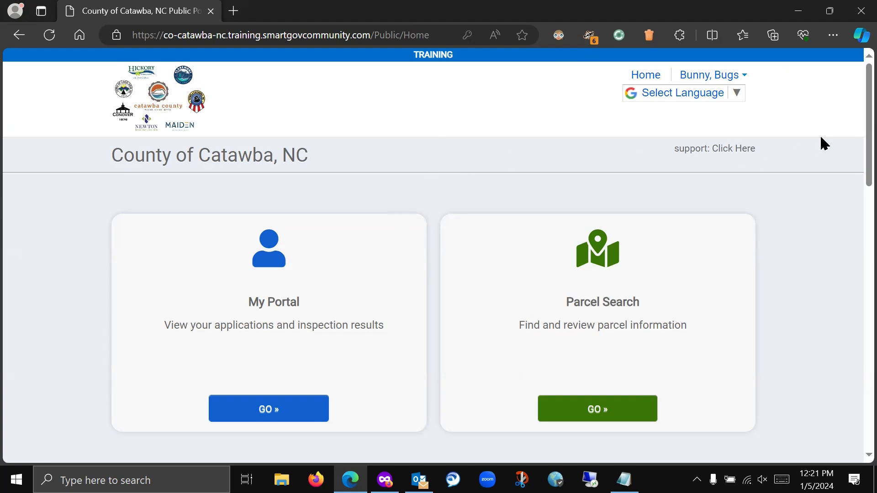
# - Go to My Account from the account menu, then to Manage Email Notifications
pyautogui.click(744, 77)
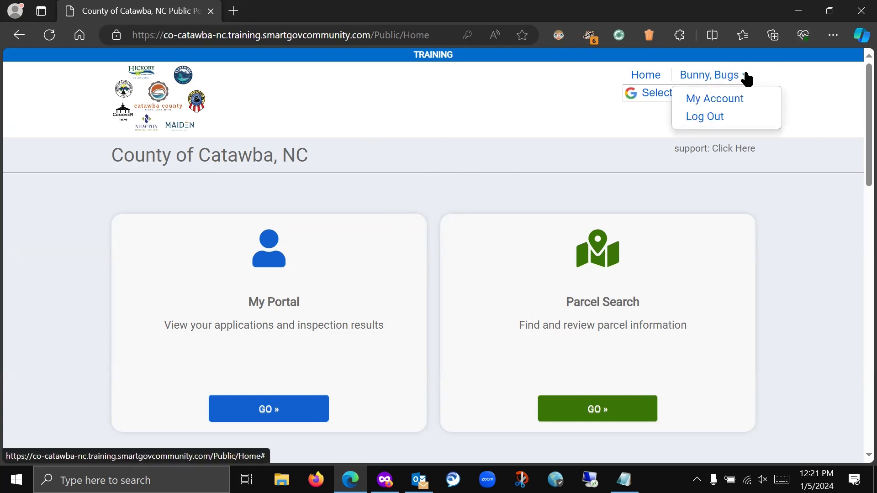
pyautogui.click(739, 105)
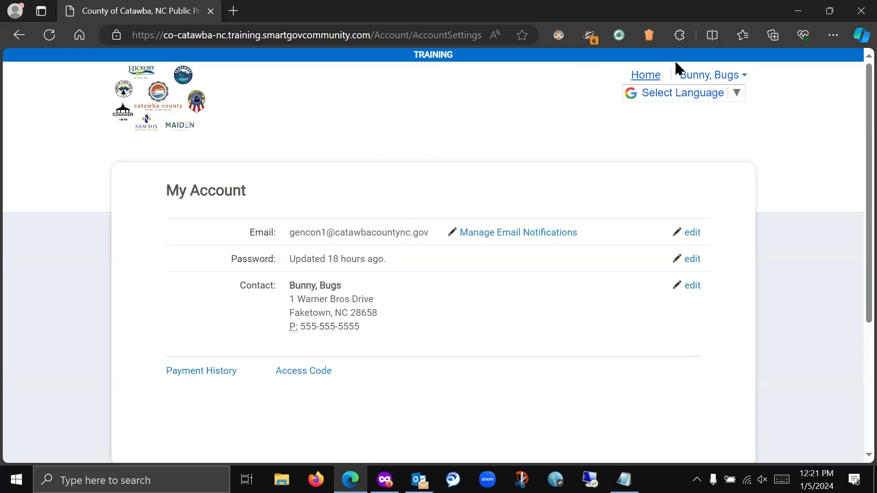
pyautogui.click(744, 76)
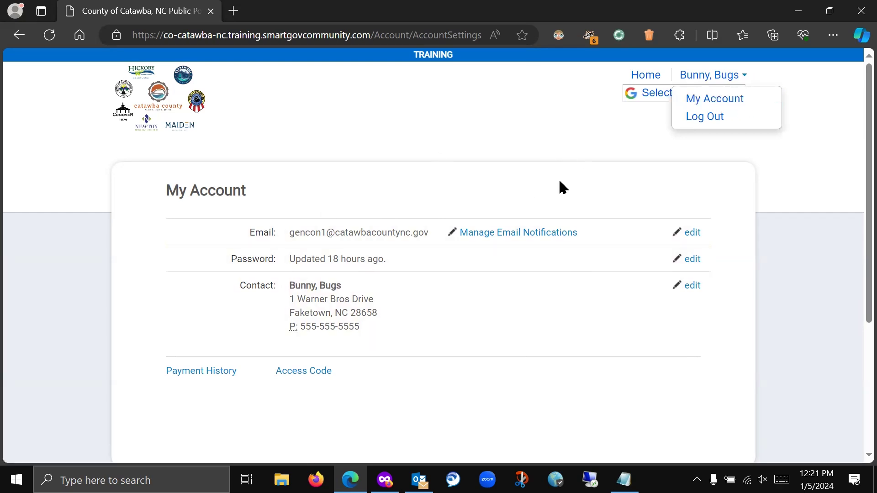
pyautogui.click(506, 237)
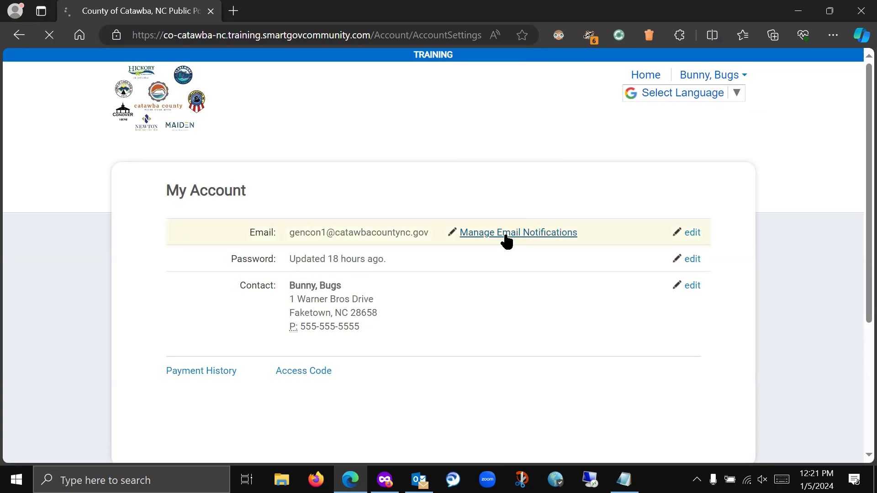
# - Scroll through the Email Notifications preferences page
pyautogui.scroll(-5, 741, 187)
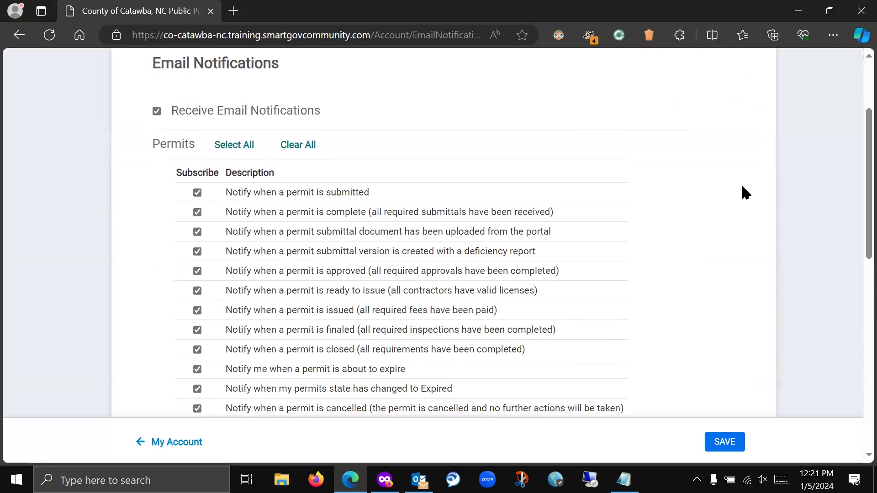
pyautogui.scroll(3, 741, 186)
pyautogui.scroll(-3, 268, 287)
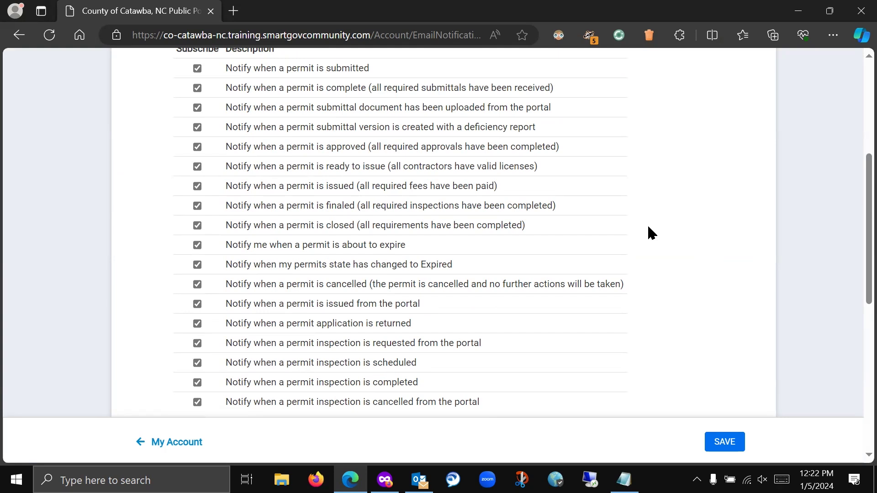
pyautogui.scroll(5, 746, 274)
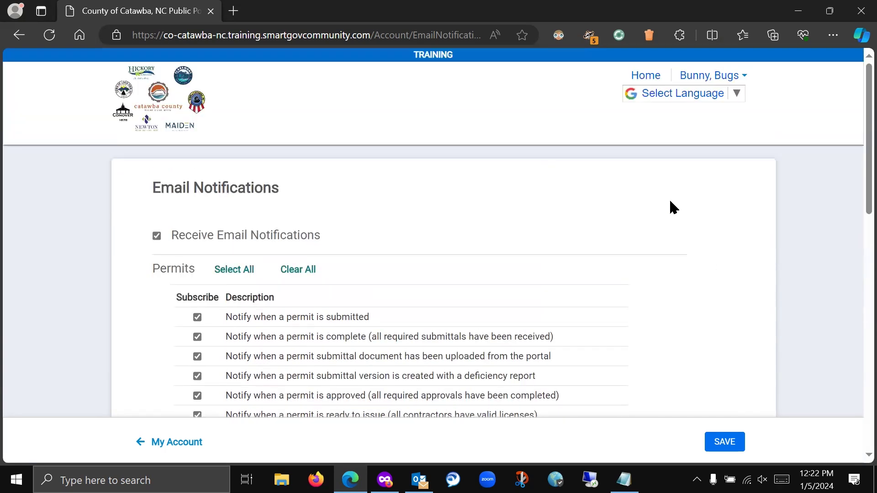
pyautogui.scroll(-7, 668, 203)
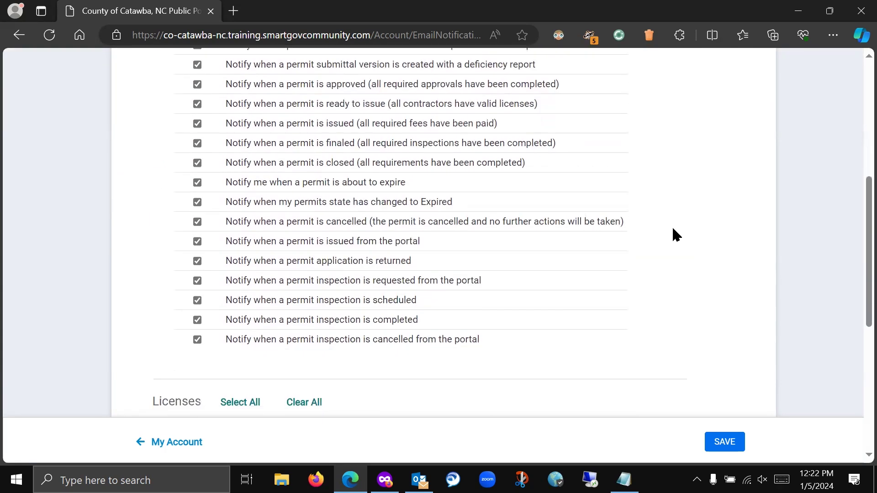
pyautogui.scroll(5, 672, 225)
pyautogui.scroll(2, 676, 235)
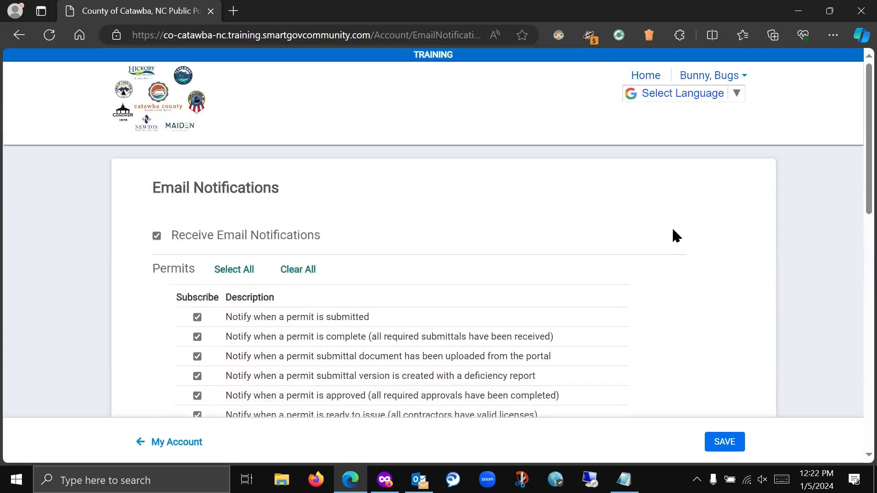
# - Return home to the My Portal applications overview with $740.00 due, then bring Outlook forward
pyautogui.click(167, 92)
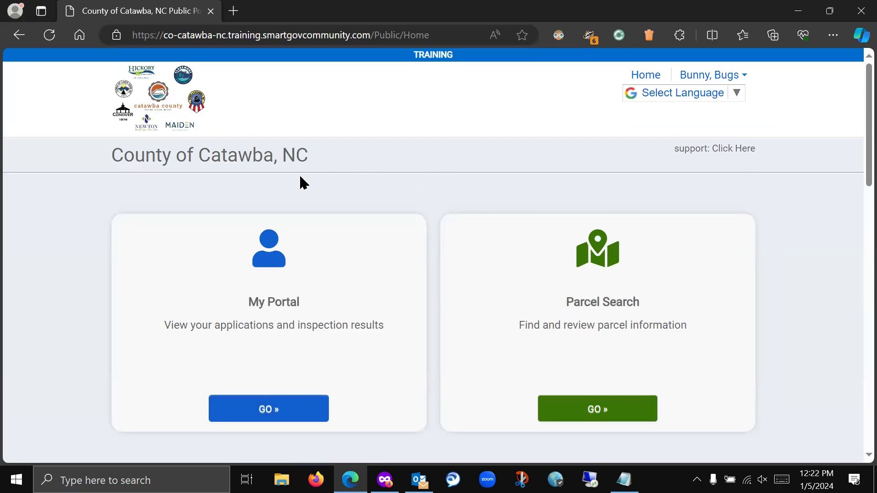
pyautogui.click(264, 417)
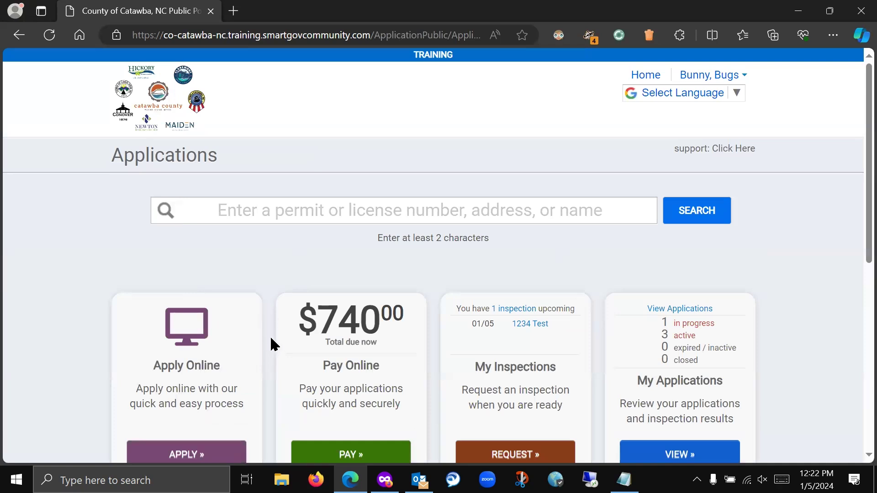
pyautogui.click(420, 479)
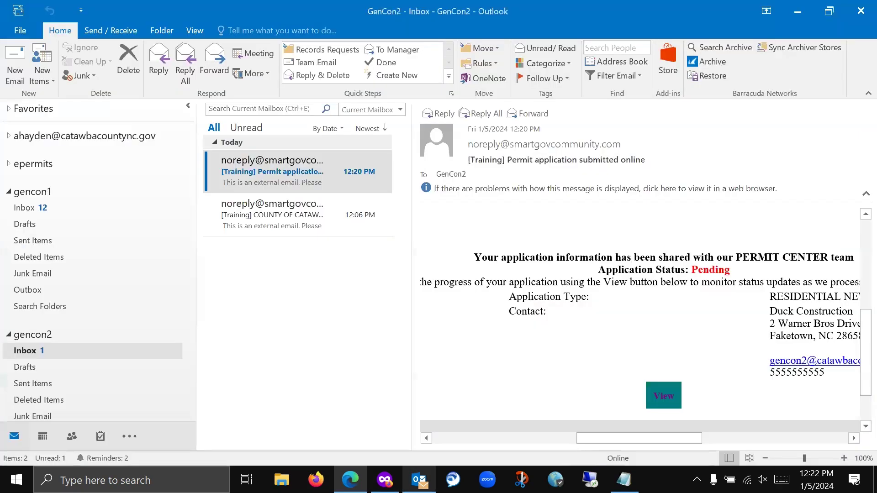
# - In the GenCon1 inbox, read the 6:41 PM re-inspection notice and the 6:26 PM permit issued email
pyautogui.click(26, 210)
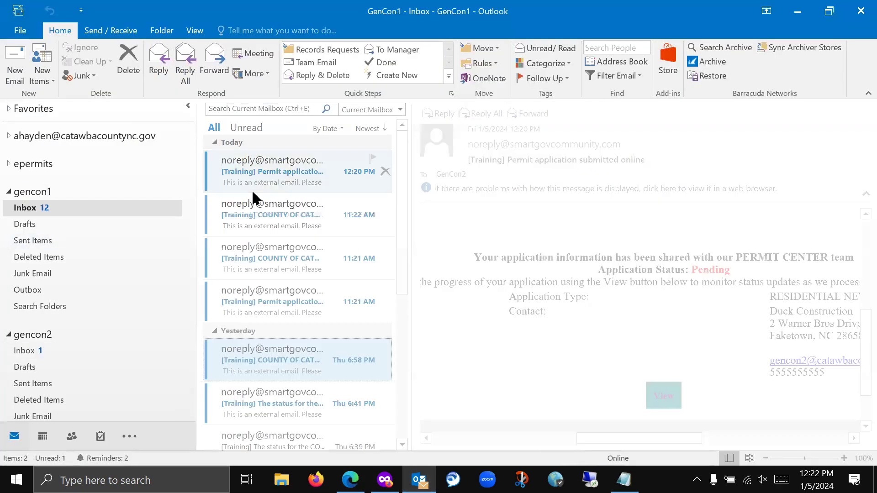
pyautogui.scroll(-3, 515, 337)
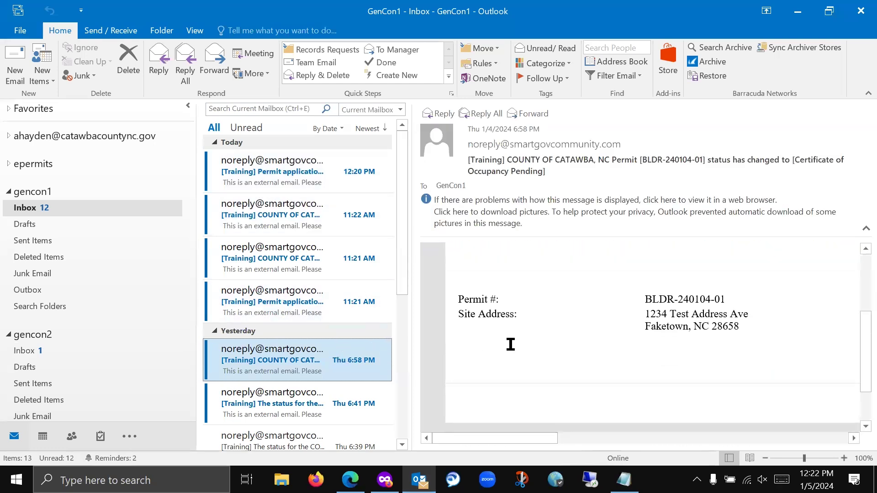
pyautogui.moveTo(495, 437); pyautogui.dragTo(667, 439)
pyautogui.click(281, 412)
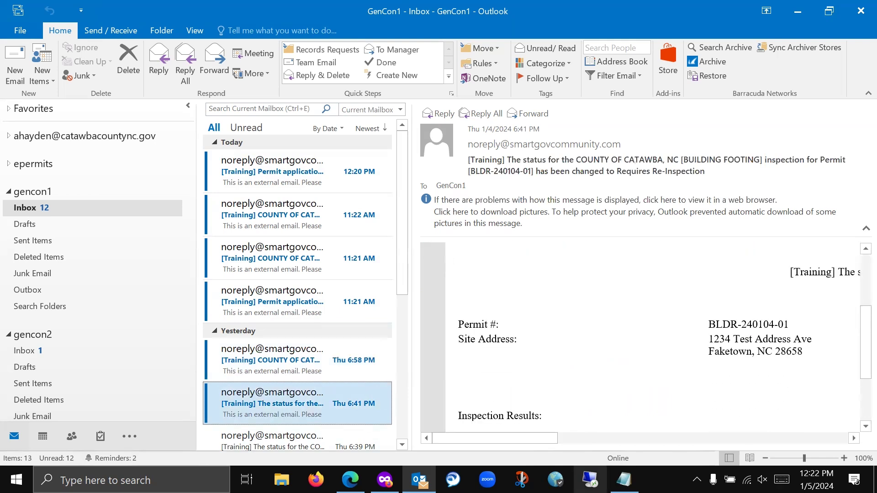
pyautogui.moveTo(528, 434); pyautogui.dragTo(673, 440)
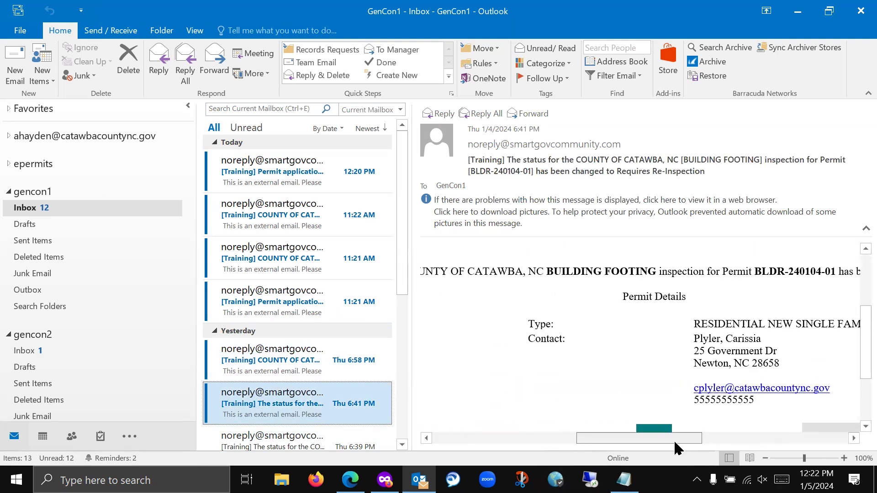
pyautogui.scroll(-2, 338, 402)
pyautogui.click(313, 398)
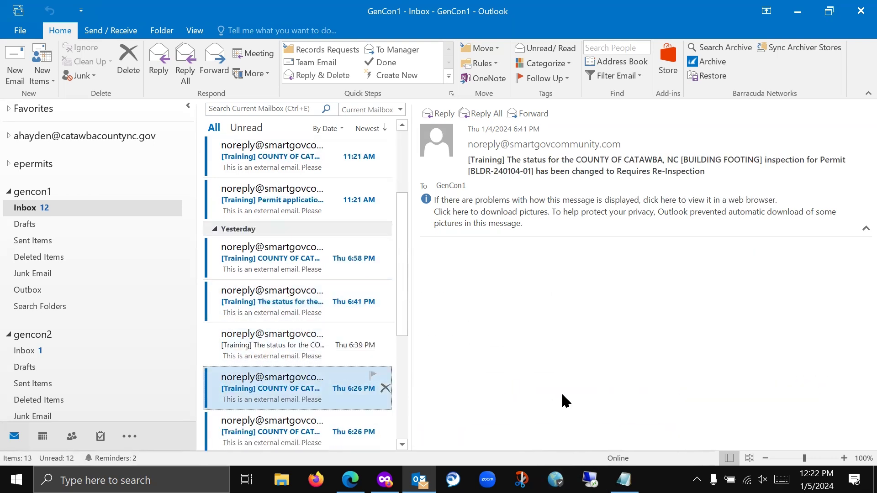
pyautogui.moveTo(544, 441); pyautogui.dragTo(710, 436)
# - Read the other Issued email, today's submitted-online email, and the 11:22 AM Payment Needed notice
pyautogui.scroll(-3, 674, 405)
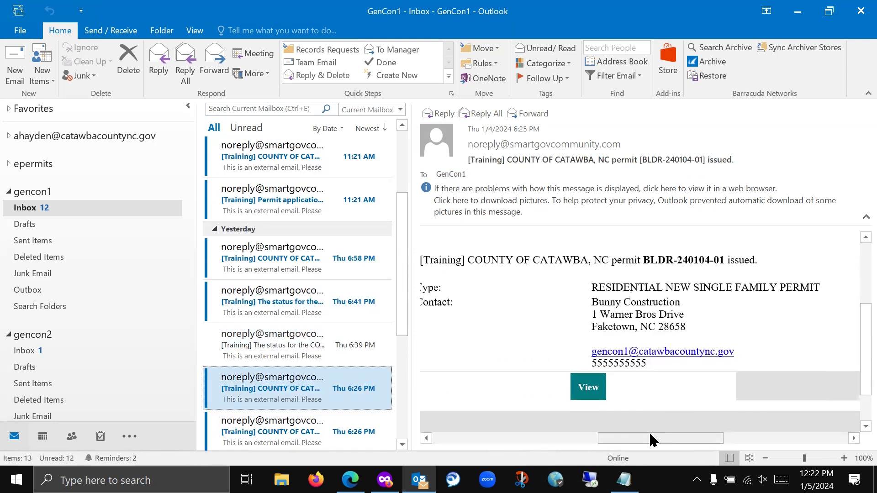
pyautogui.hscroll(4, 720, 434)
pyautogui.click(294, 432)
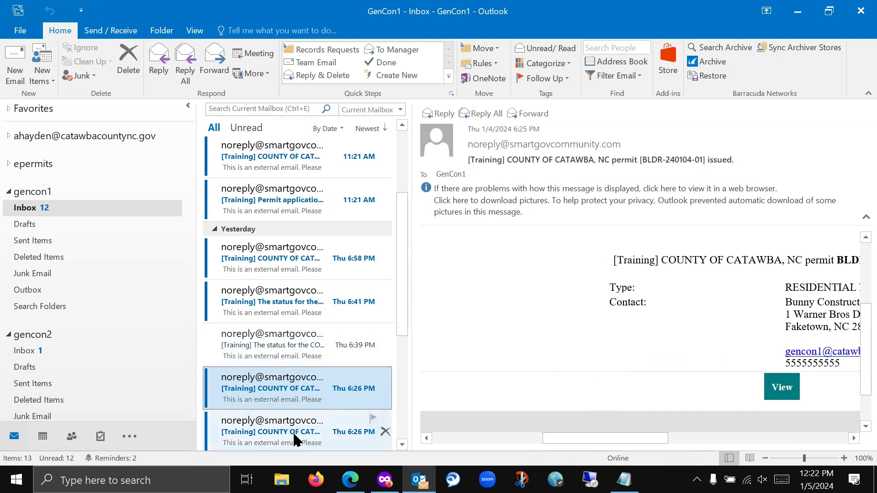
pyautogui.moveTo(531, 437); pyautogui.dragTo(742, 435)
pyautogui.scroll(3, 288, 274)
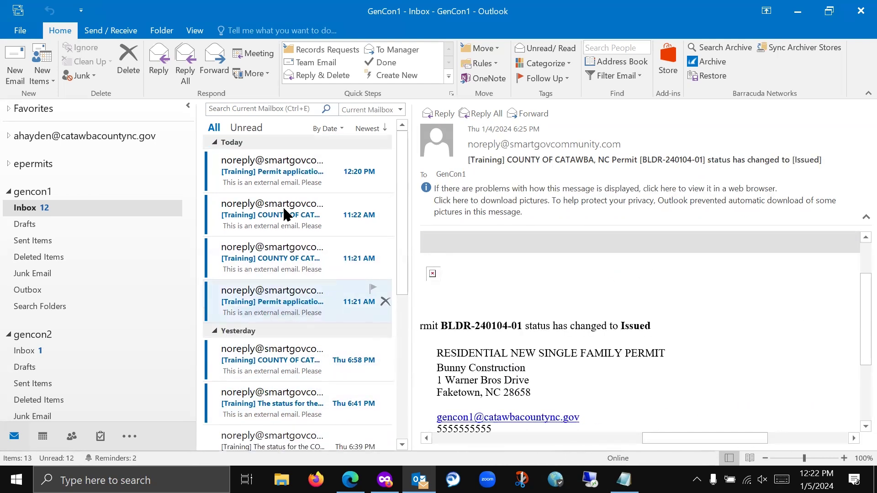
pyautogui.click(366, 171)
pyautogui.moveTo(534, 439); pyautogui.dragTo(673, 439)
pyautogui.click(263, 210)
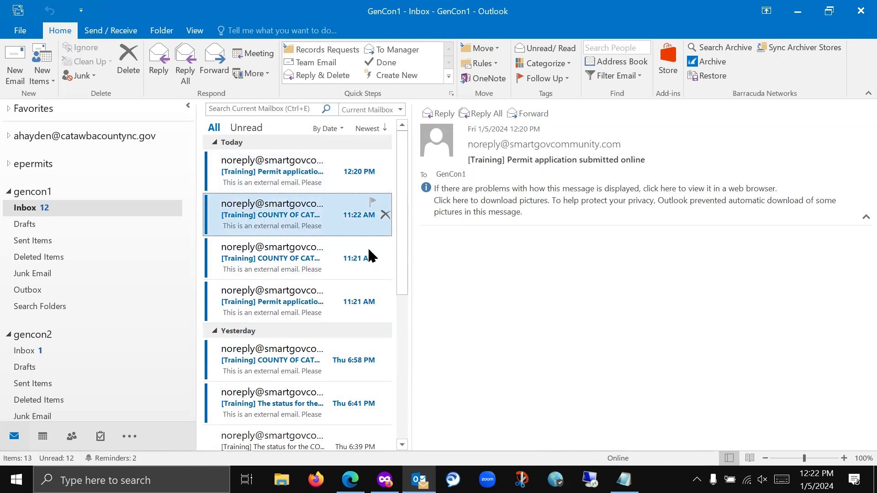
pyautogui.moveTo(535, 438); pyautogui.dragTo(733, 466)
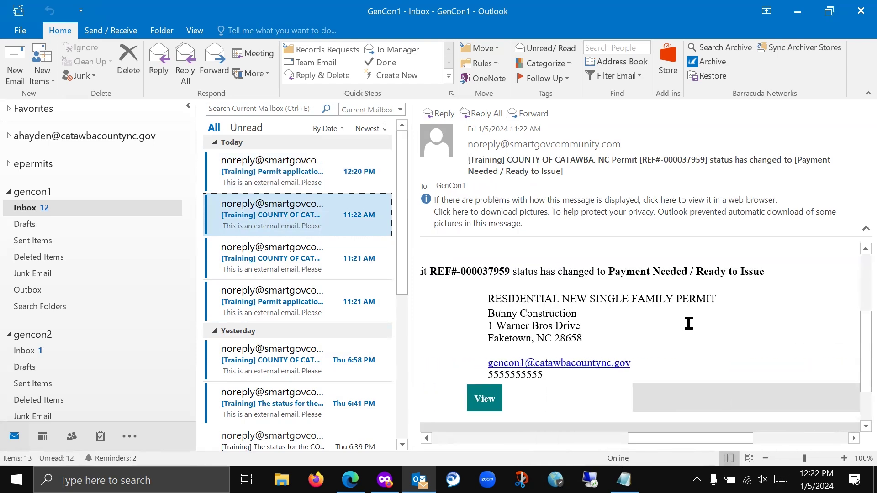
pyautogui.moveTo(660, 440); pyautogui.dragTo(645, 441)
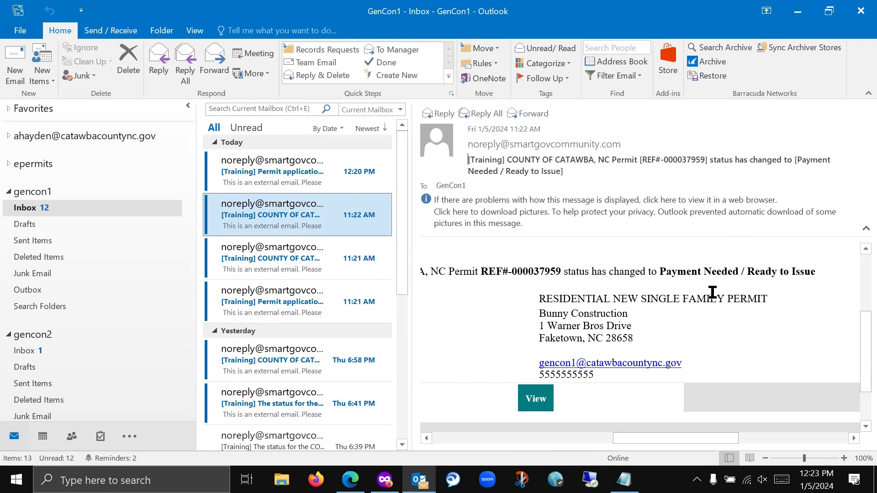
# - Open the permit from the email, sign out of Duck Construction's portal account, and close Firefox
pyautogui.click(533, 404)
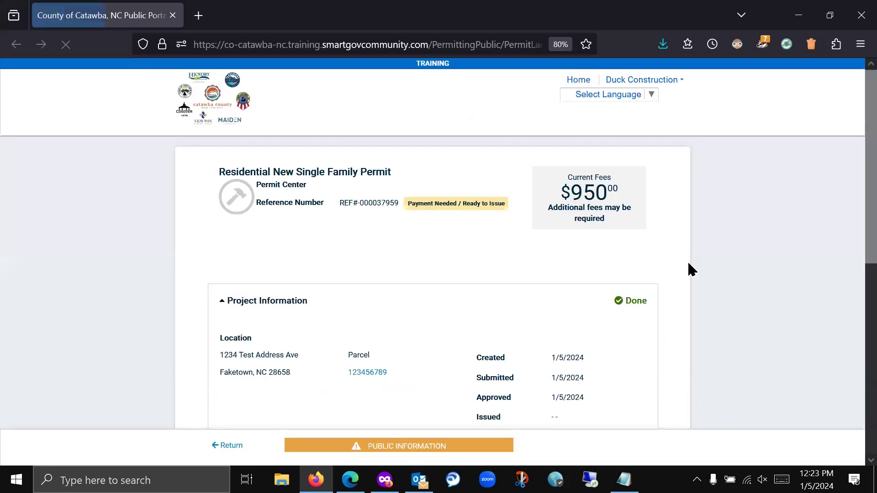
pyautogui.click(680, 81)
pyautogui.click(634, 114)
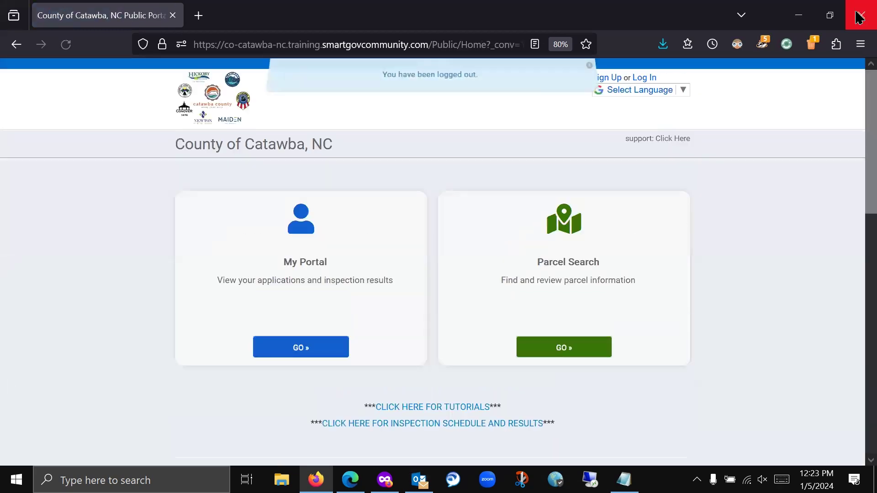
pyautogui.click(861, 15)
# - Reopen REF#-000037959 from the email link and log in with the contractor's e-mail and password
pyautogui.click(544, 401)
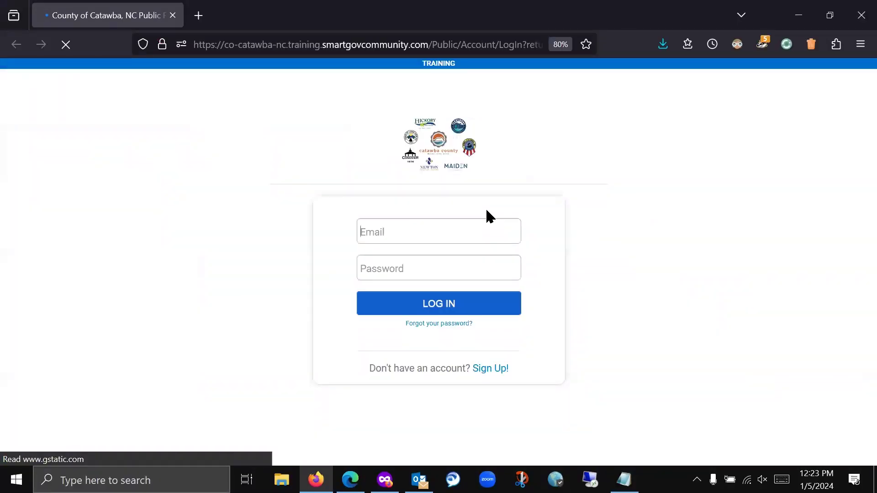
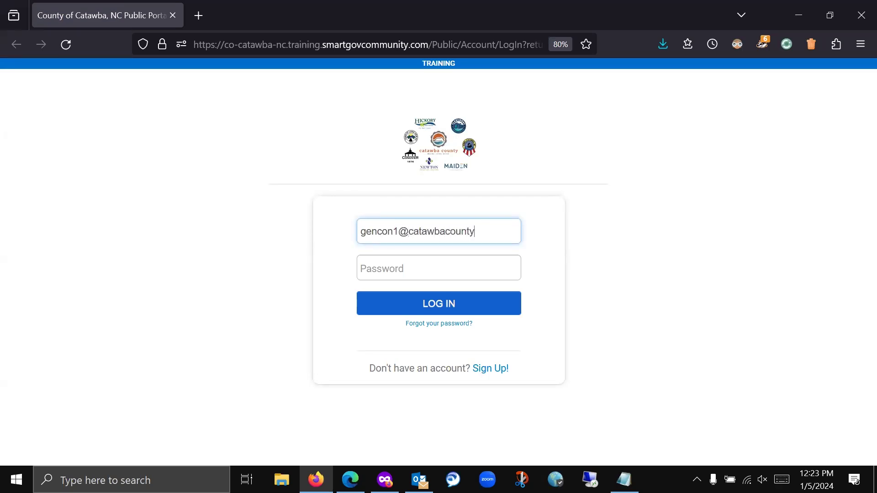
pyautogui.press('Tab')
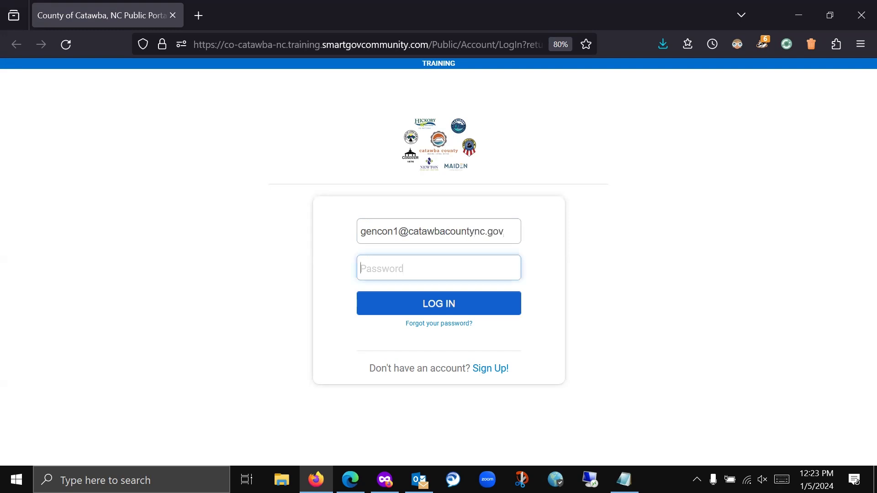
pyautogui.write('********')
pyautogui.press('Return')
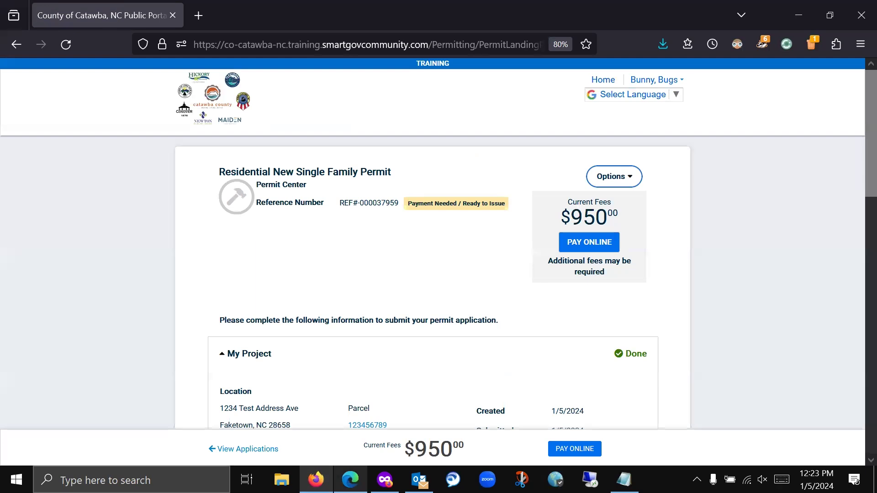
# - Return to the Edge Applications overview showing $740.00 due and choose PAY » on the Pay Online card
pyautogui.click(351, 479)
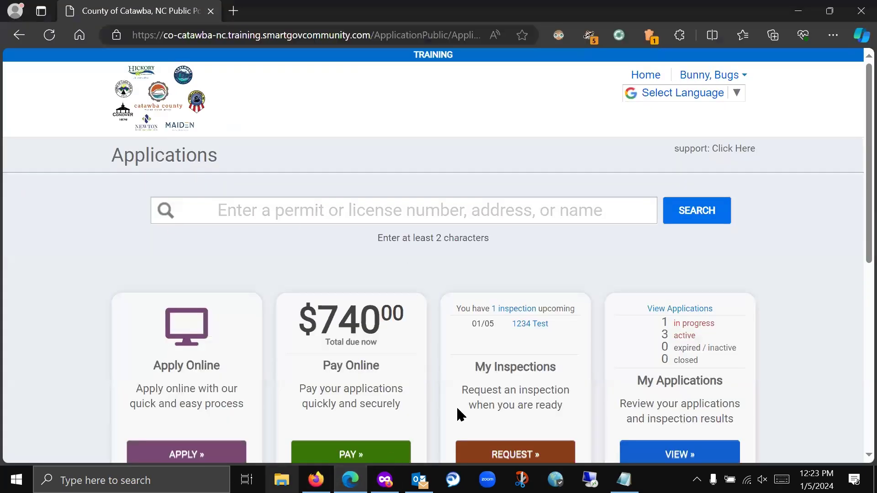
pyautogui.scroll(-2, 305, 271)
pyautogui.scroll(1, 296, 268)
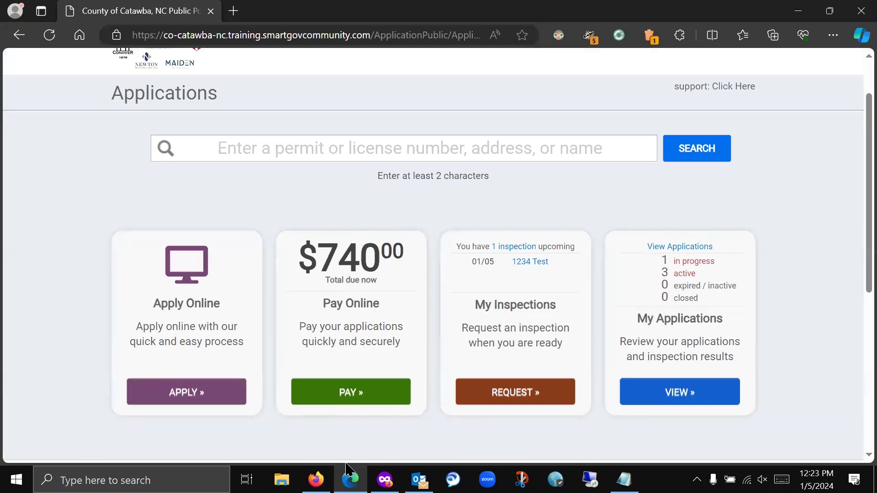
pyautogui.click(315, 479)
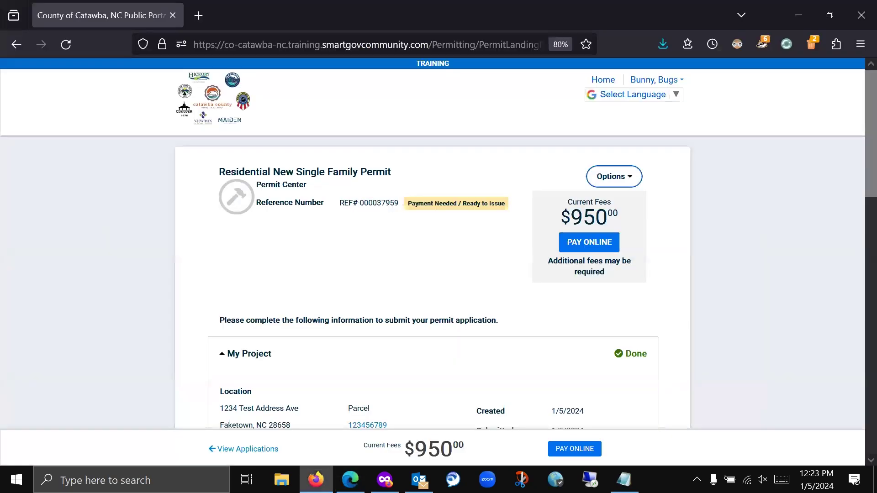
pyautogui.click(350, 479)
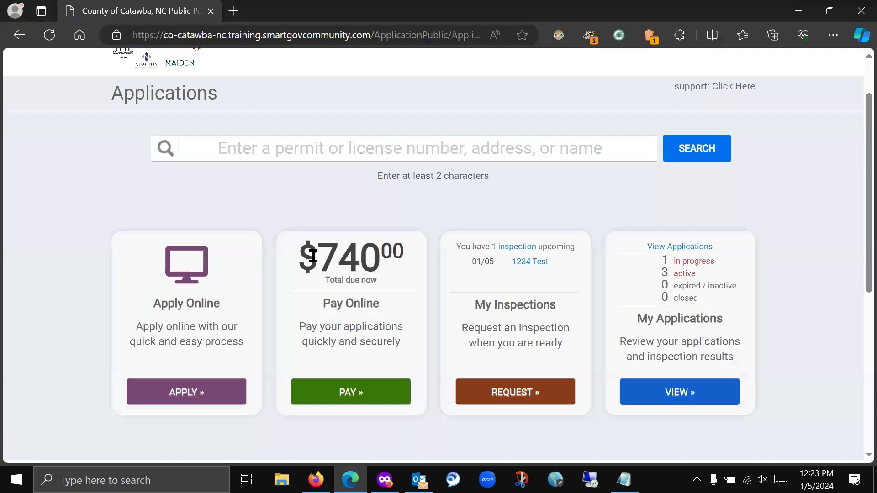
pyautogui.click(360, 401)
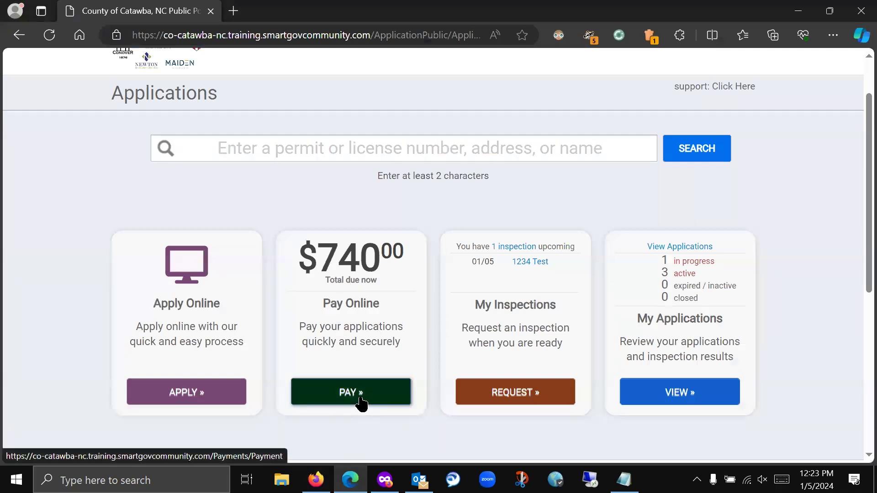
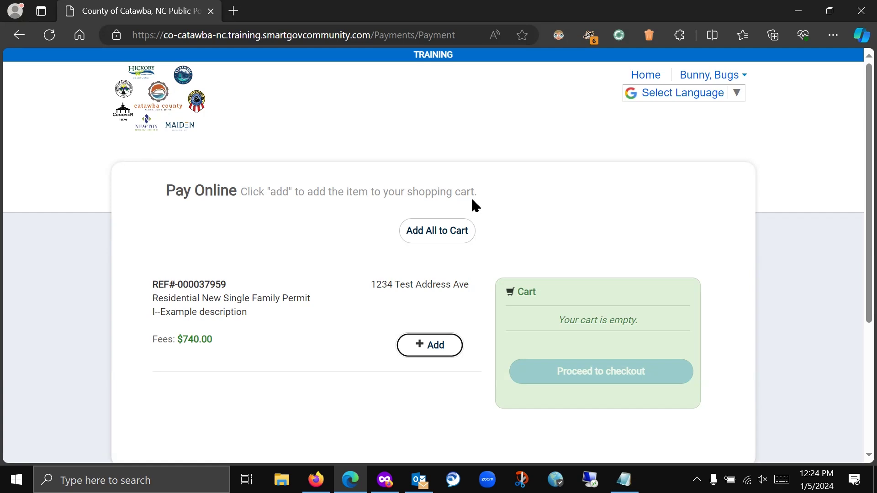
# - Add the $740.00 permit fee to the cart and check out past the invoice review
pyautogui.click(429, 347)
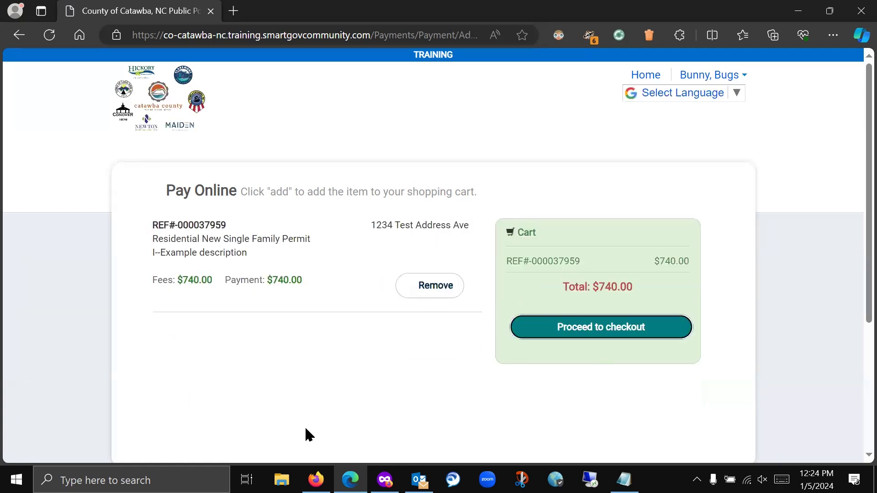
pyautogui.click(598, 328)
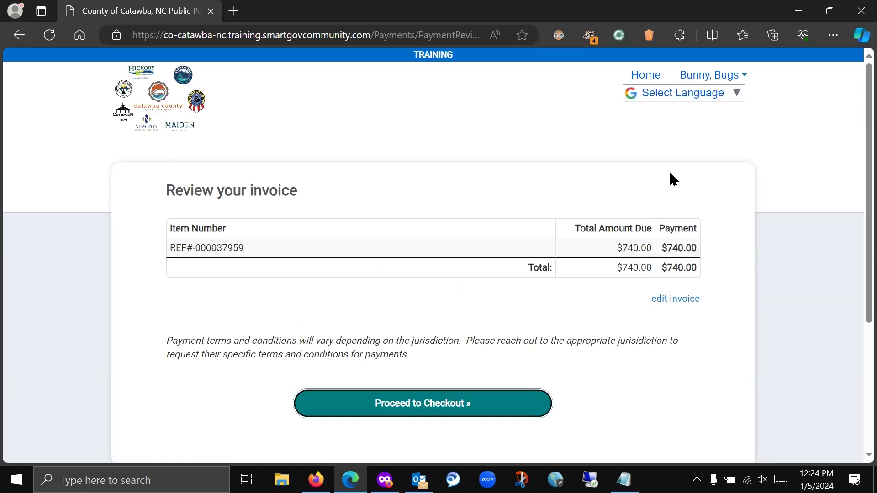
pyautogui.click(427, 418)
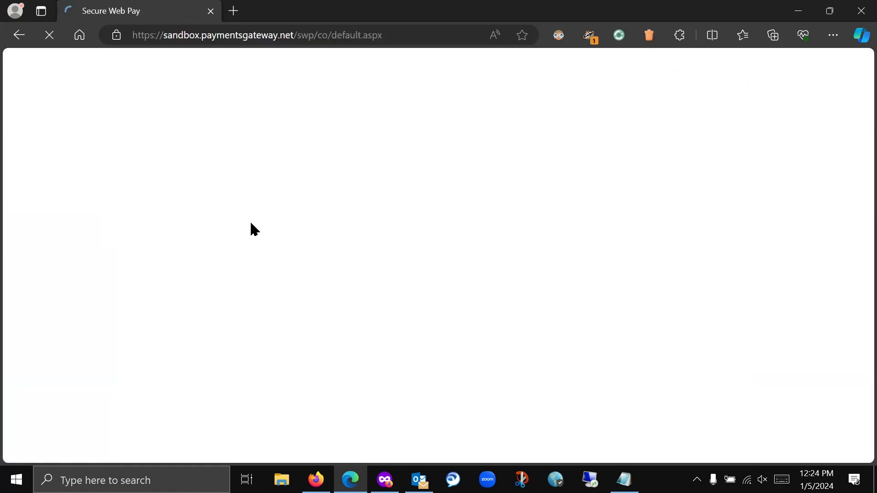
# - Enter 'Bunny Construction' as the billing company name and continue to order details
pyautogui.click(256, 203)
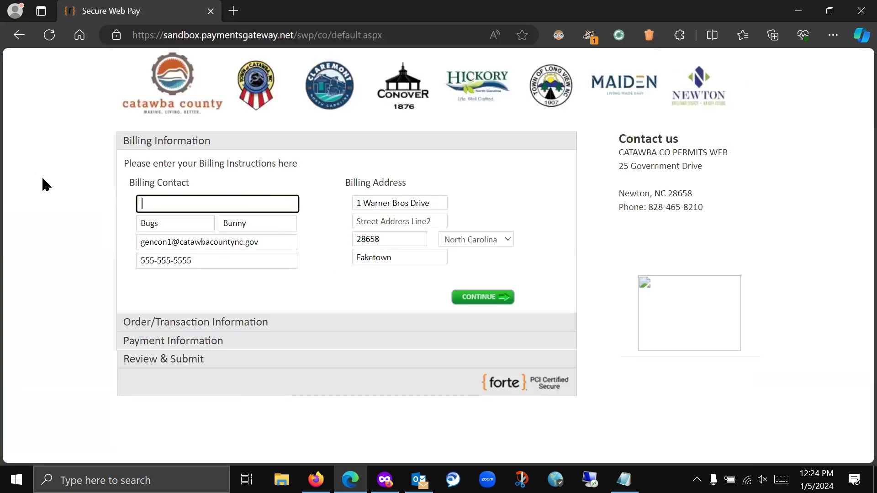
pyautogui.write('Bug')
pyautogui.press('BackSpace')
pyautogui.write('ny')
pyautogui.press('BackSpace')
pyautogui.write('ny Construction')
pyautogui.click(483, 298)
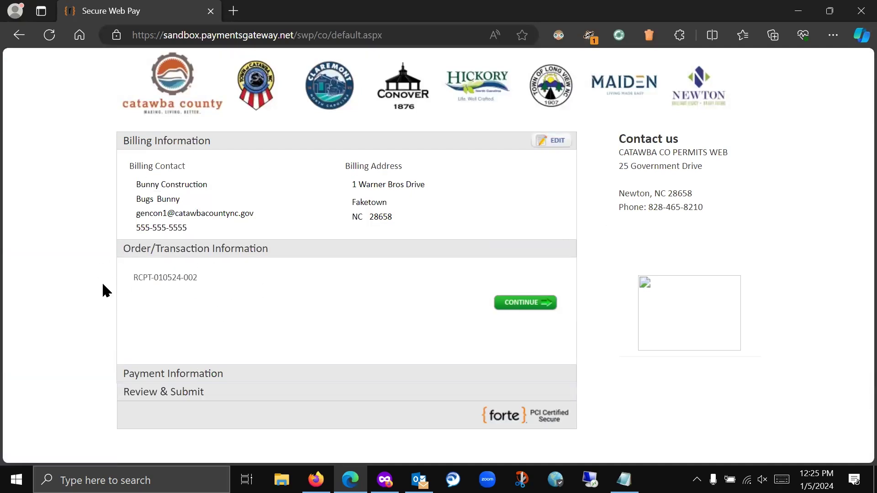
# - Confirm the order details and look at the Electronic Check routing, account and check number fields
pyautogui.click(540, 305)
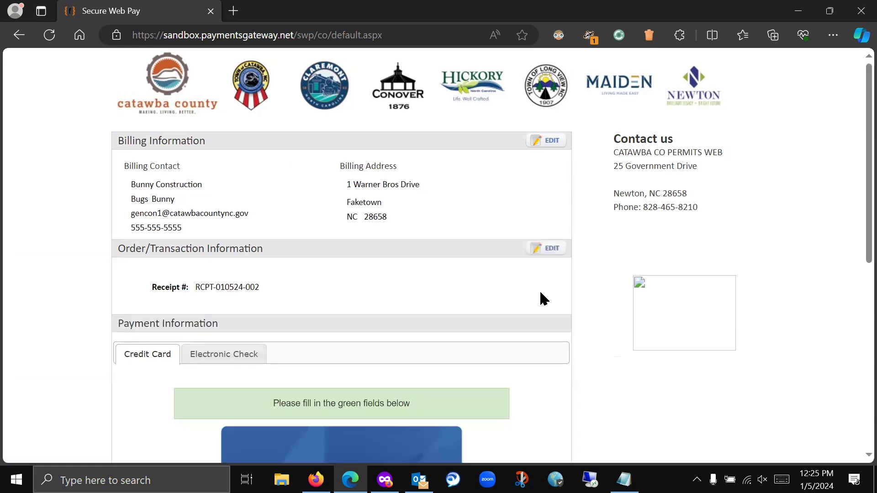
pyautogui.scroll(-5, 464, 270)
pyautogui.scroll(-1, 493, 274)
pyautogui.scroll(1, 484, 276)
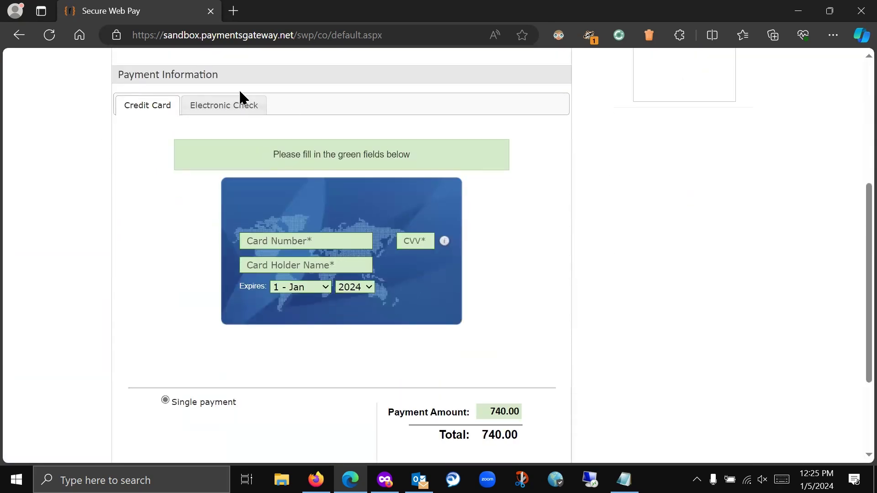
pyautogui.click(215, 112)
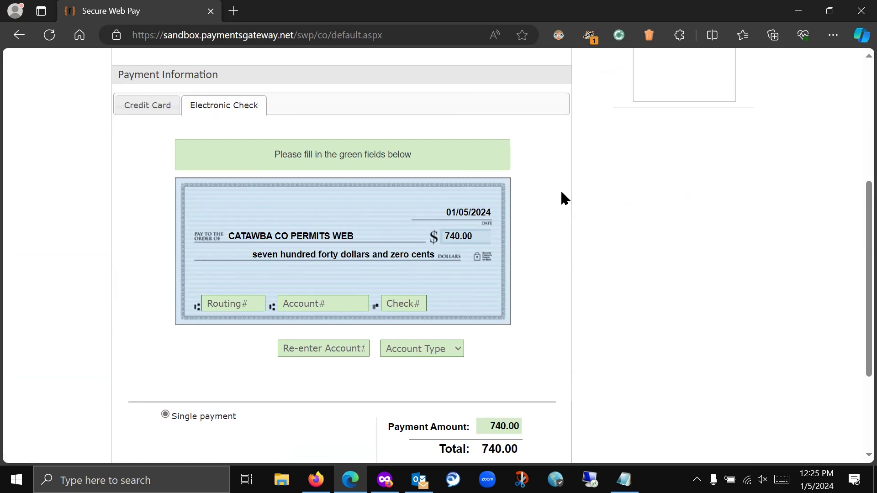
pyautogui.click(235, 304)
pyautogui.click(354, 303)
pyautogui.click(403, 308)
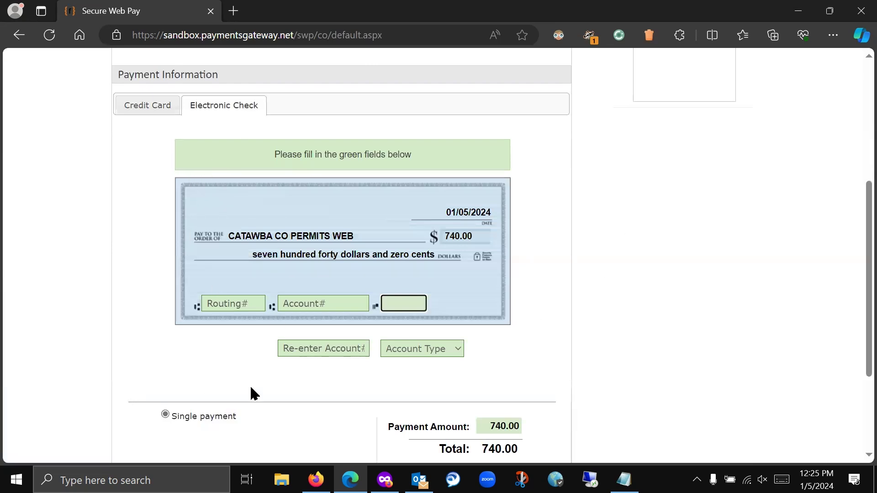
# - Pay by credit card: enter card number, security code, cardholder name, expiry 12 - Dec / 2029, and continue
pyautogui.click(151, 110)
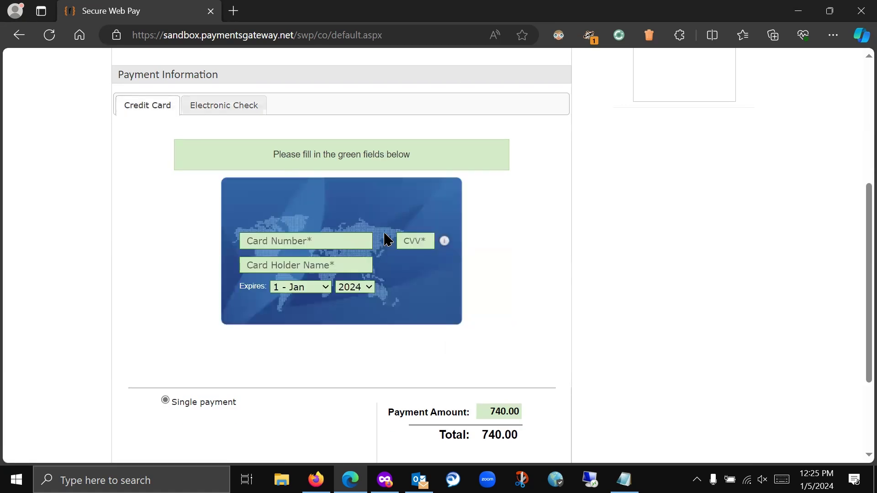
pyautogui.click(302, 237)
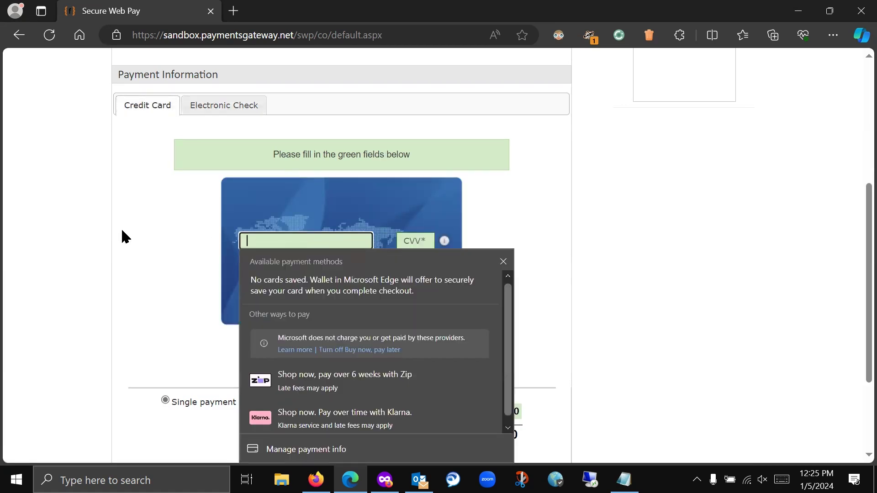
pyautogui.write('4111111111111111')
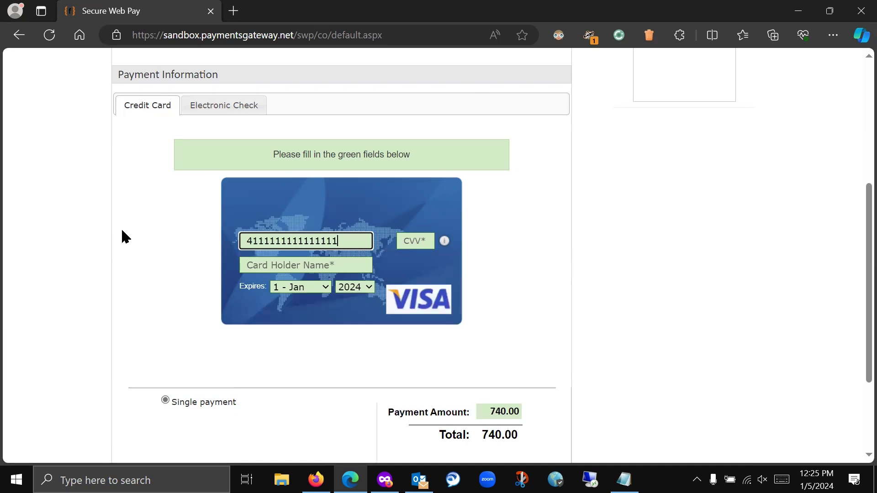
pyautogui.press('Tab')
pyautogui.write('509')
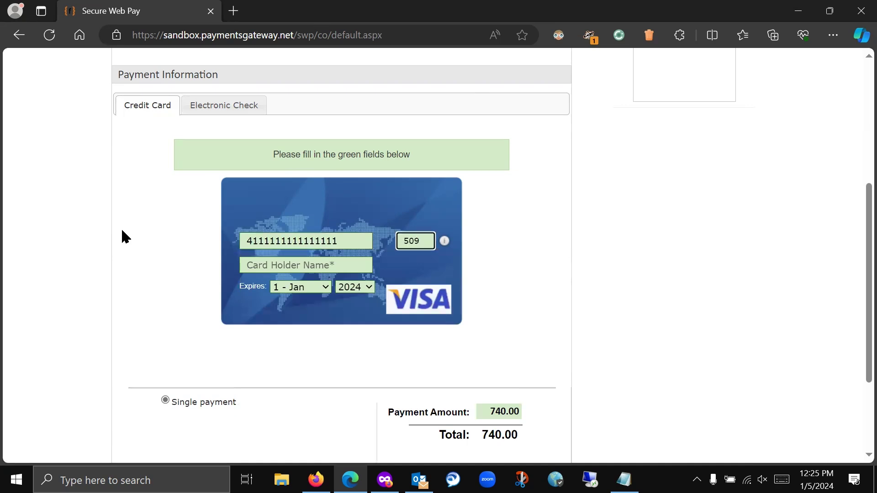
pyautogui.click(288, 264)
pyautogui.write('Bugs')
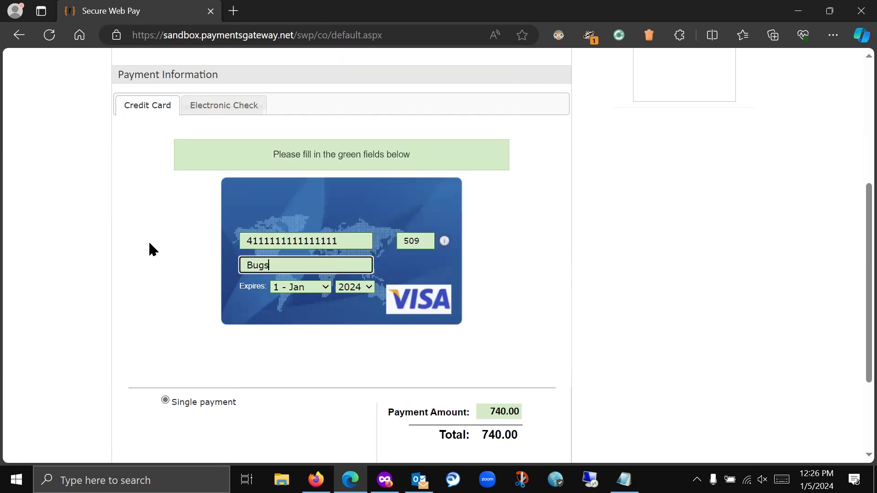
pyautogui.write(' Bunny')
pyautogui.click(324, 288)
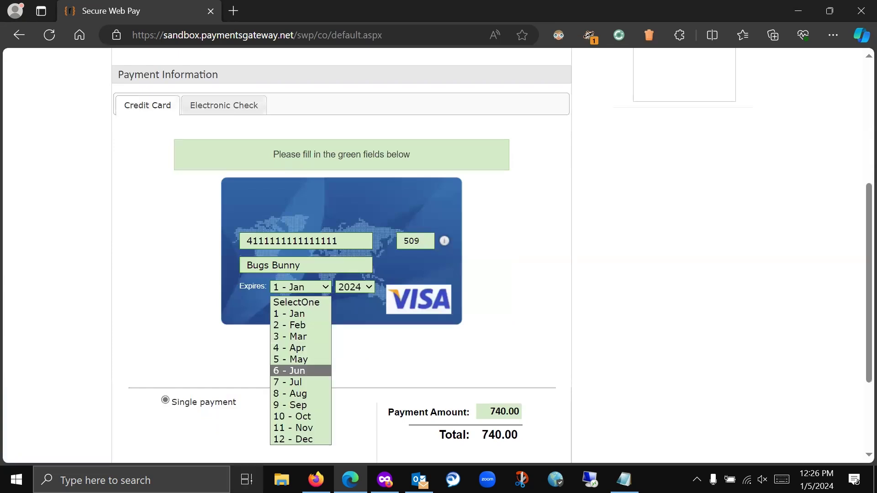
pyautogui.click(289, 440)
pyautogui.click(363, 287)
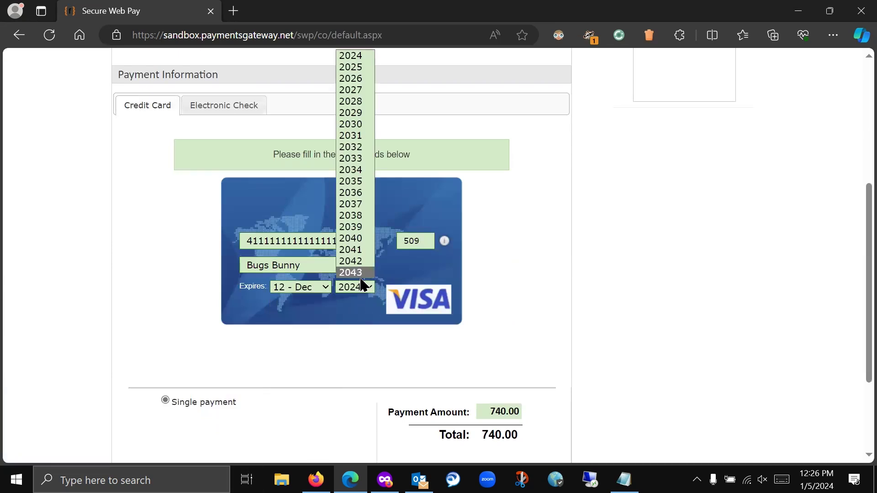
pyautogui.click(354, 112)
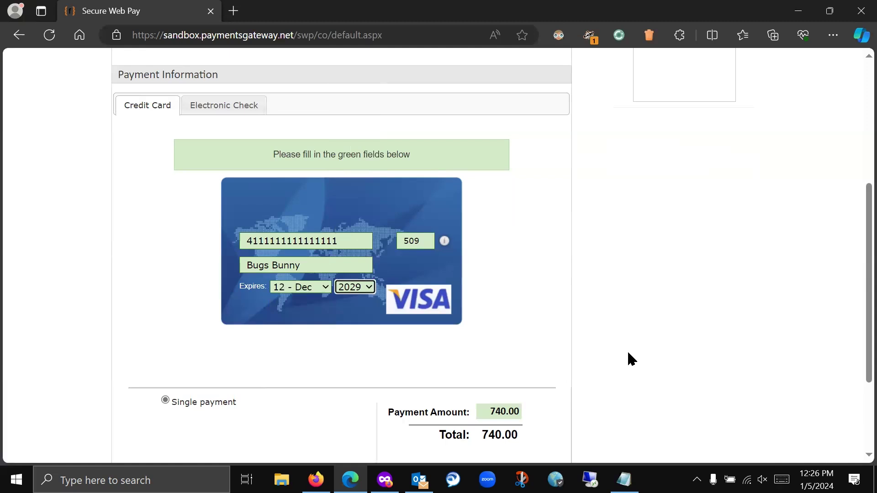
pyautogui.scroll(-3, 561, 265)
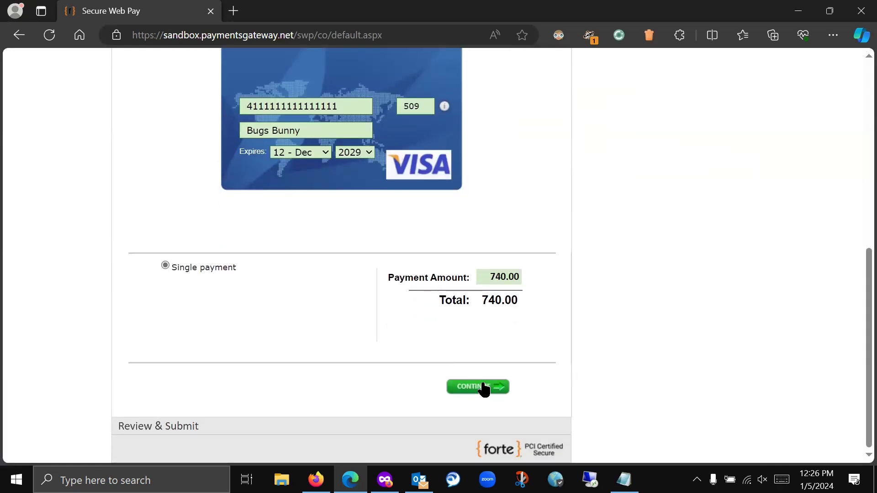
pyautogui.click(484, 389)
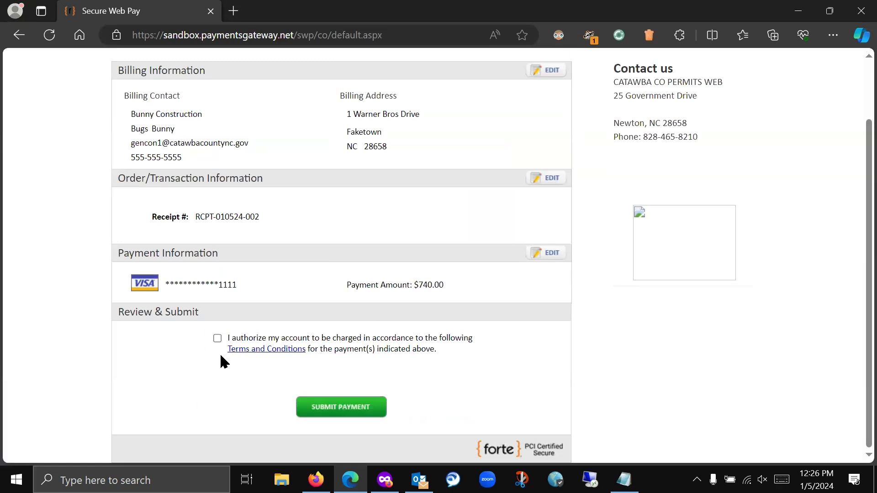
# - Accept the authorization terms, submit the $740.00 payment, and dismiss Edge's save-card offer
pyautogui.click(218, 338)
pyautogui.click(347, 410)
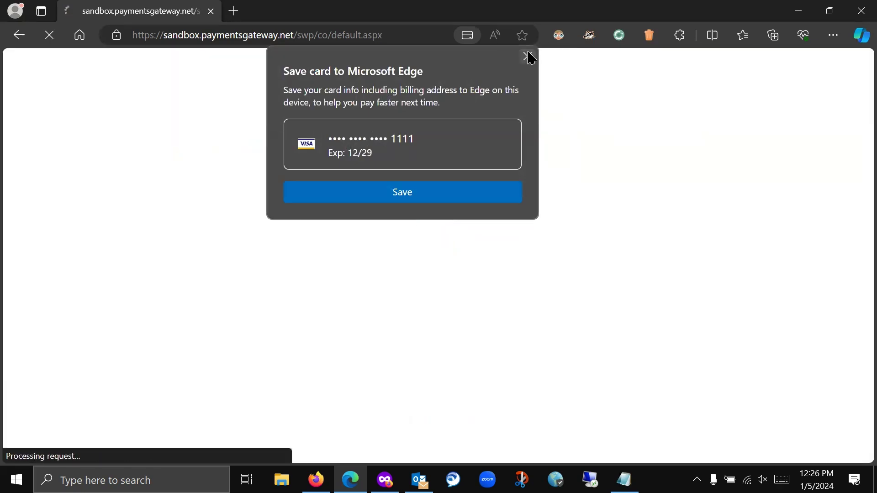
pyautogui.click(528, 55)
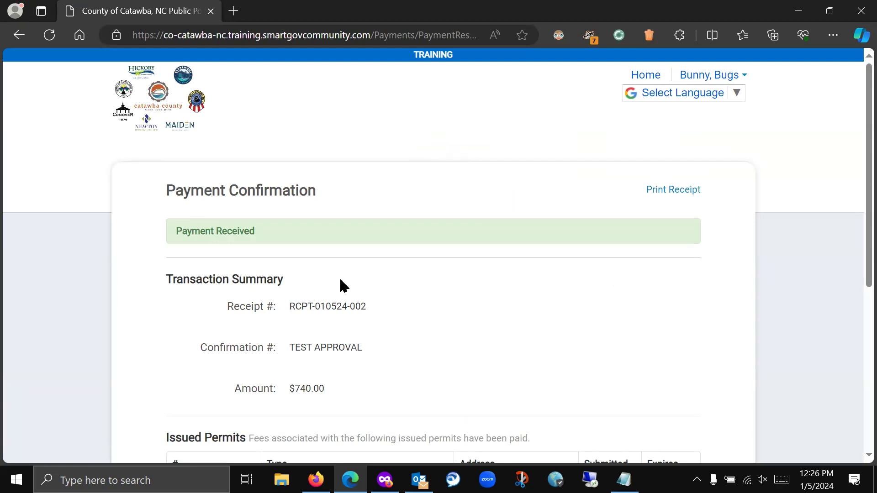
# - Open a printable receipt of the $740.00 payment in a new tab
pyautogui.scroll(-1, 653, 209)
pyautogui.scroll(-2, 653, 211)
pyautogui.scroll(1, 653, 212)
pyautogui.scroll(-1, 653, 211)
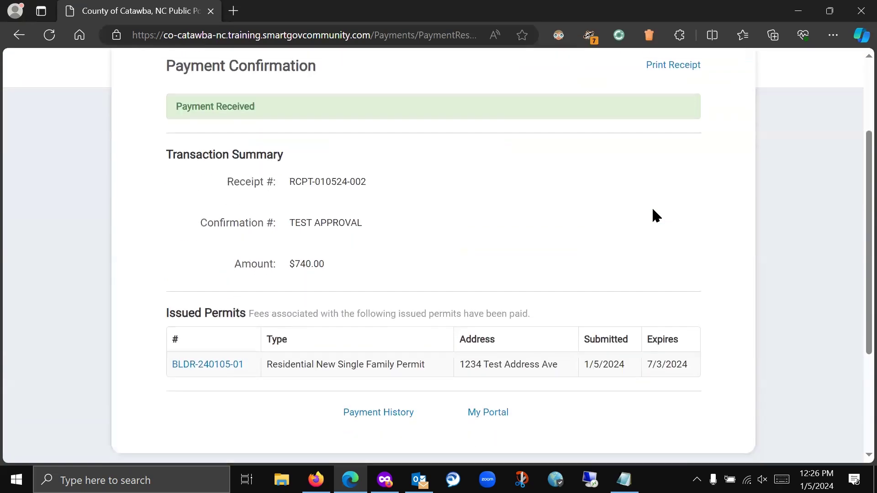
pyautogui.click(667, 66)
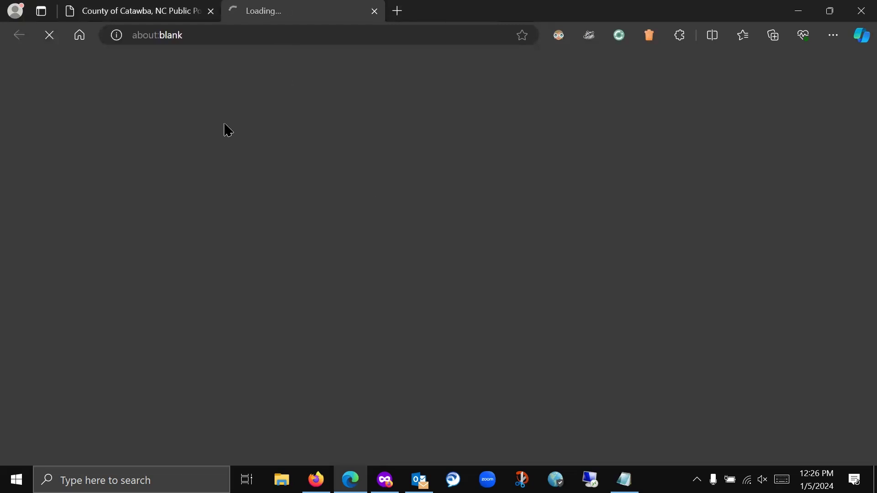
# - Check whether the receipt tab has loaded, then open Payment History from the confirmation page
pyautogui.click(173, 16)
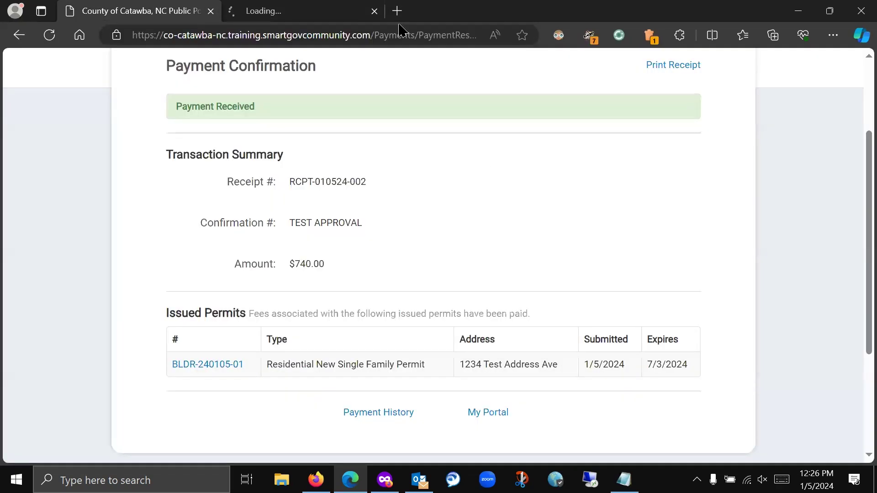
pyautogui.click(298, 9)
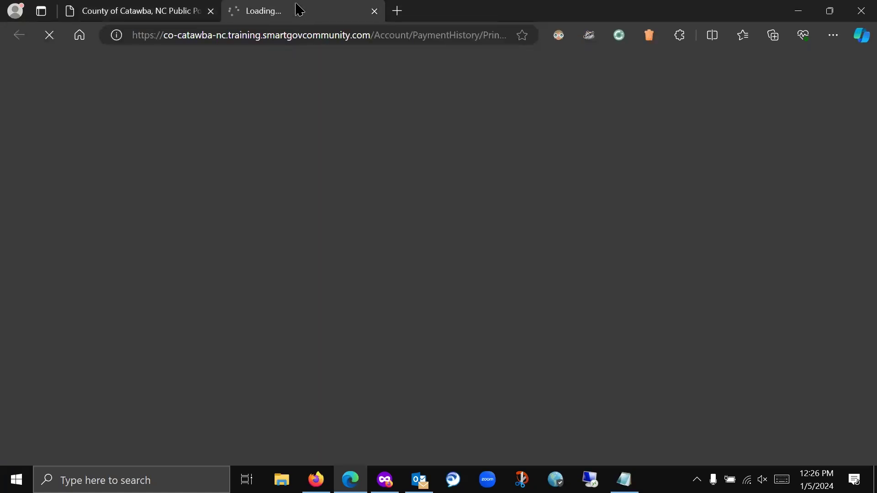
pyautogui.click(153, 9)
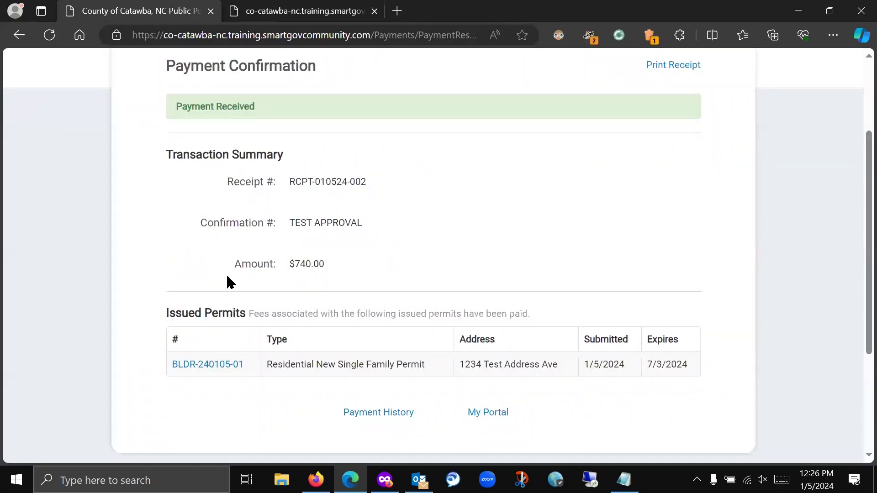
pyautogui.click(328, 16)
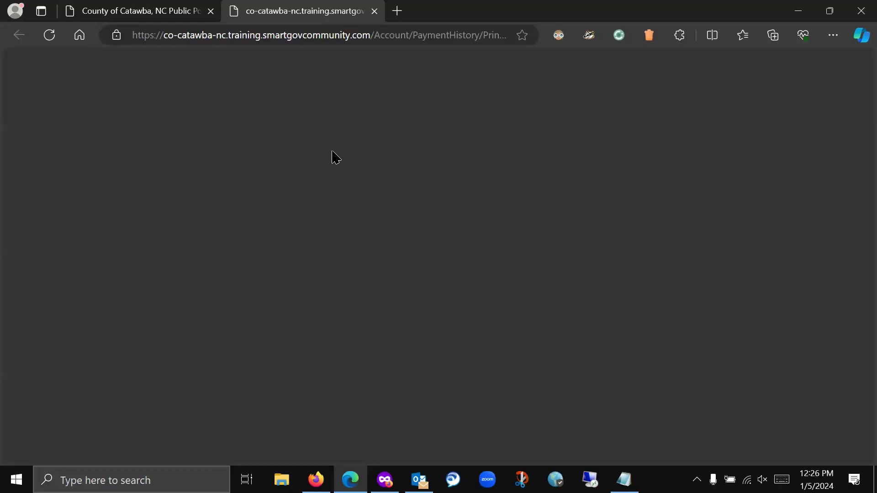
pyautogui.click(156, 14)
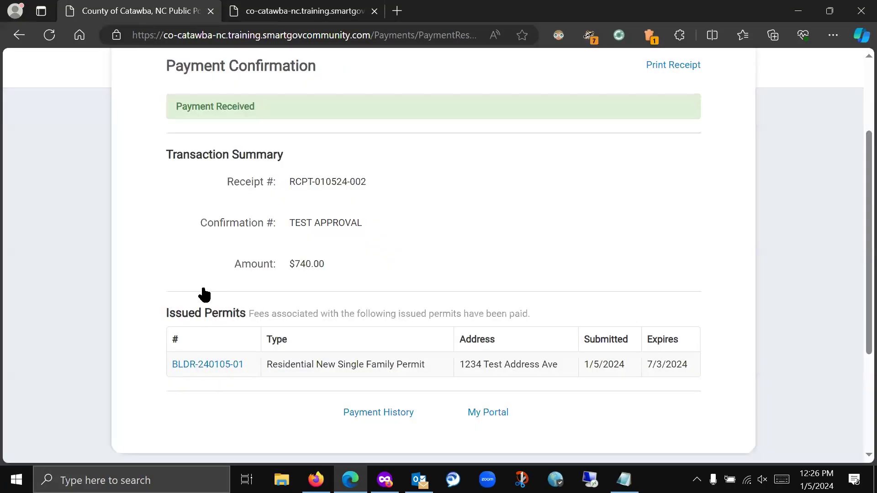
pyautogui.click(373, 414)
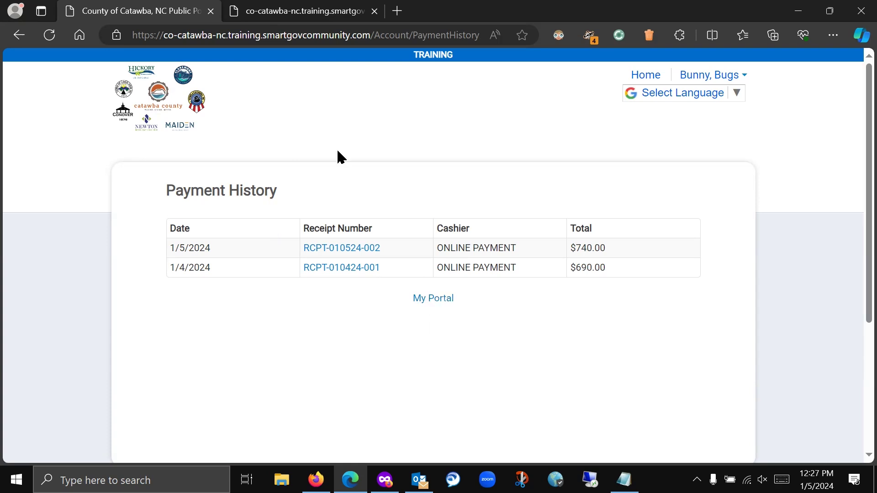
# - View receipt RCPT-010524-002, close the receipt tabs, and return to the Applications dashboard via My Portal
pyautogui.click(296, 11)
pyautogui.click(47, 40)
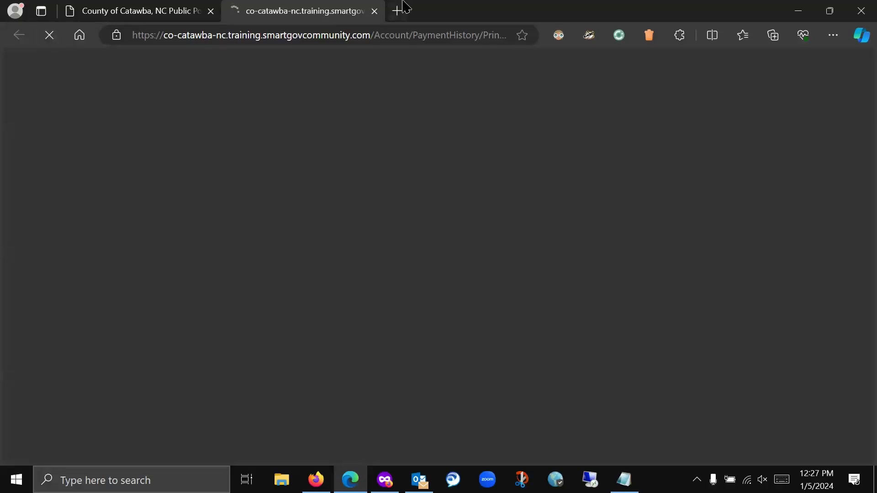
pyautogui.click(139, 11)
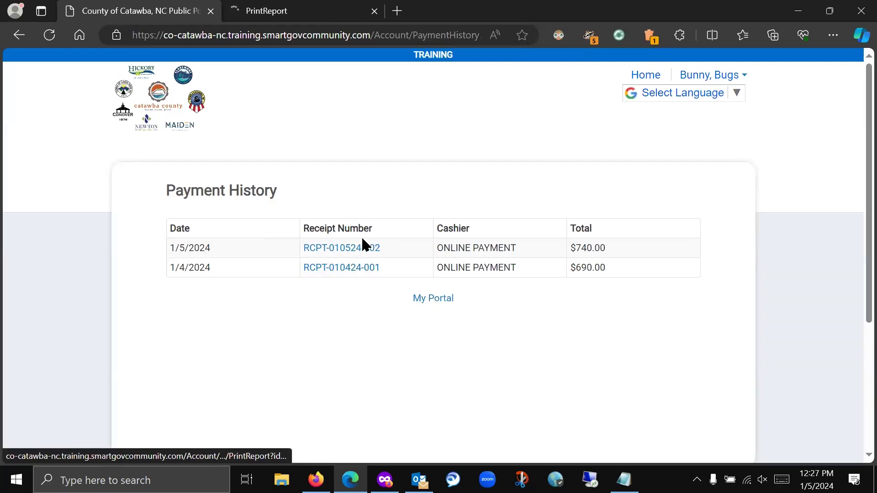
pyautogui.click(361, 249)
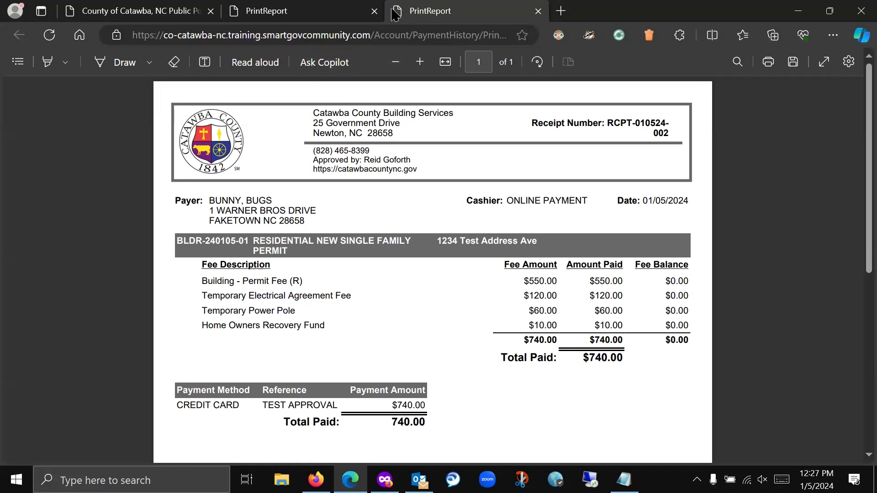
pyautogui.click(375, 11)
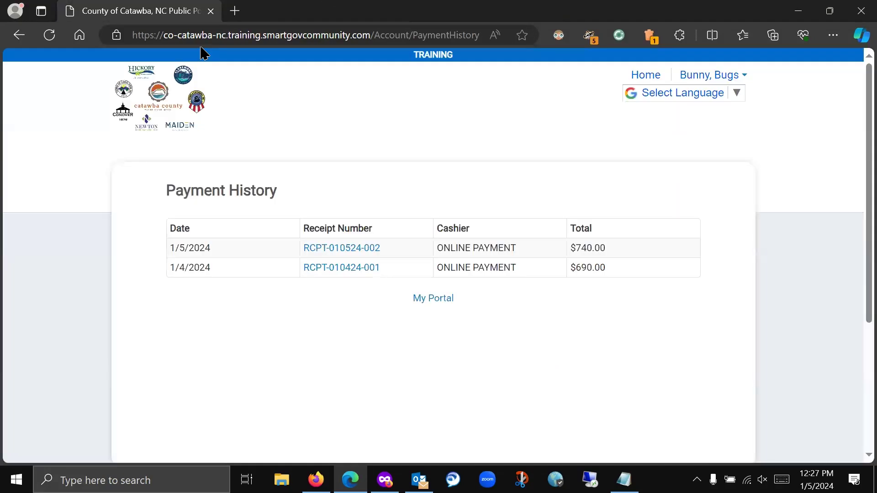
pyautogui.click(374, 11)
pyautogui.click(437, 300)
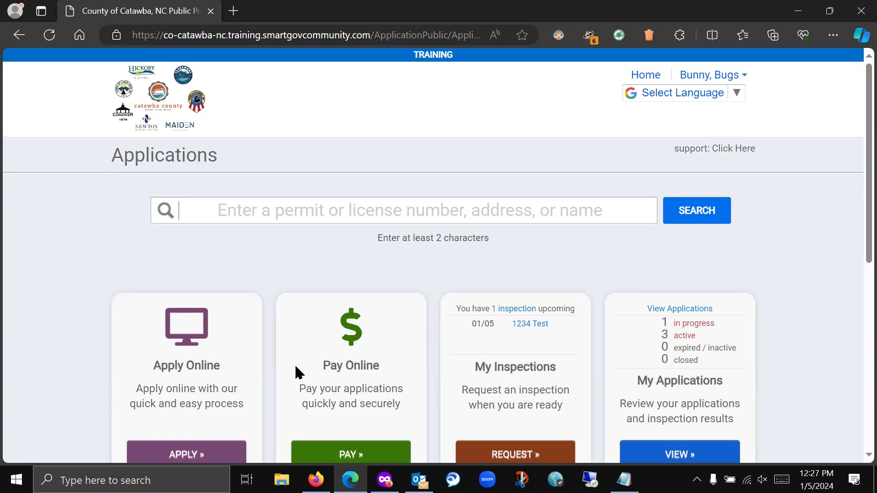
# - Open permit BLDR-240105-01 from the three Active records under My Applications
pyautogui.scroll(-3, 272, 274)
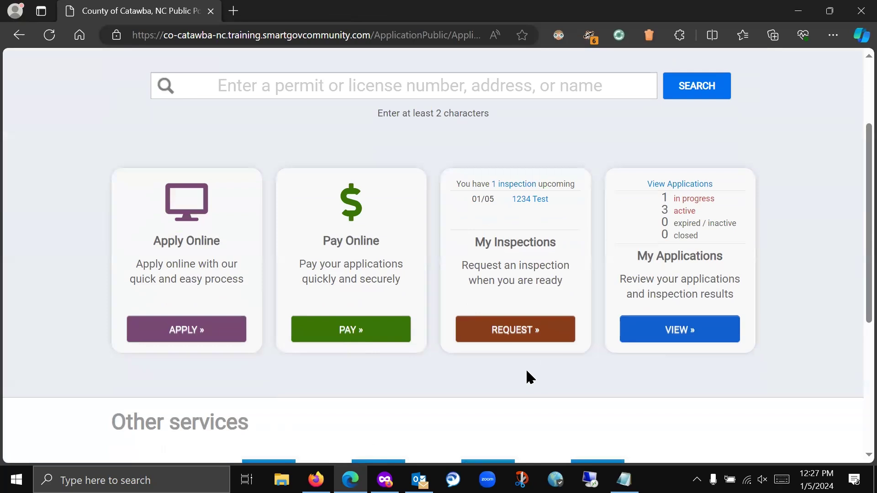
pyautogui.click(673, 335)
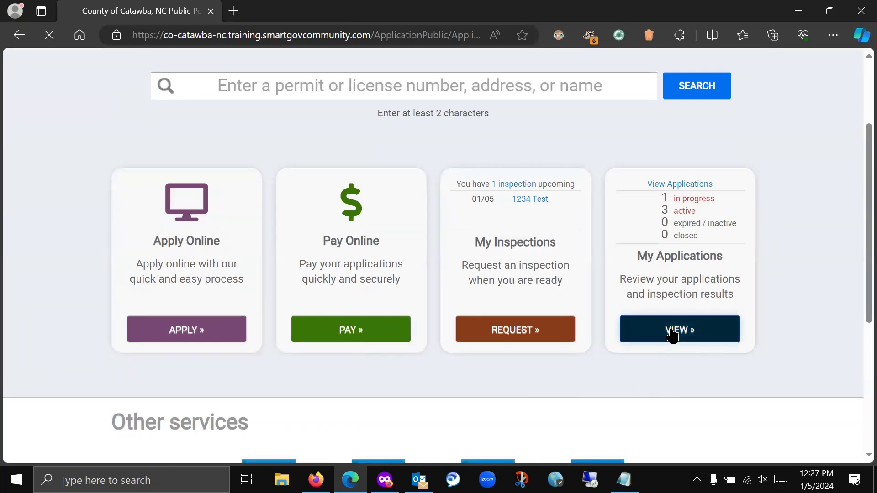
pyautogui.scroll(-3, 412, 260)
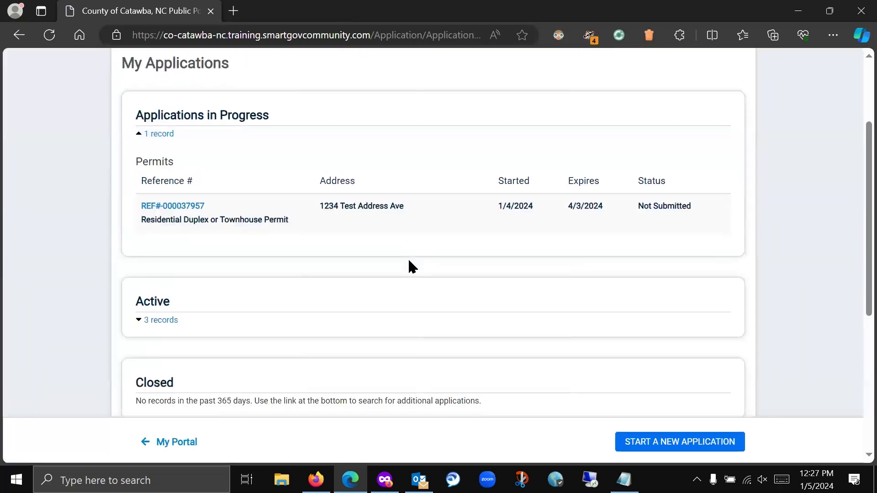
pyautogui.click(138, 321)
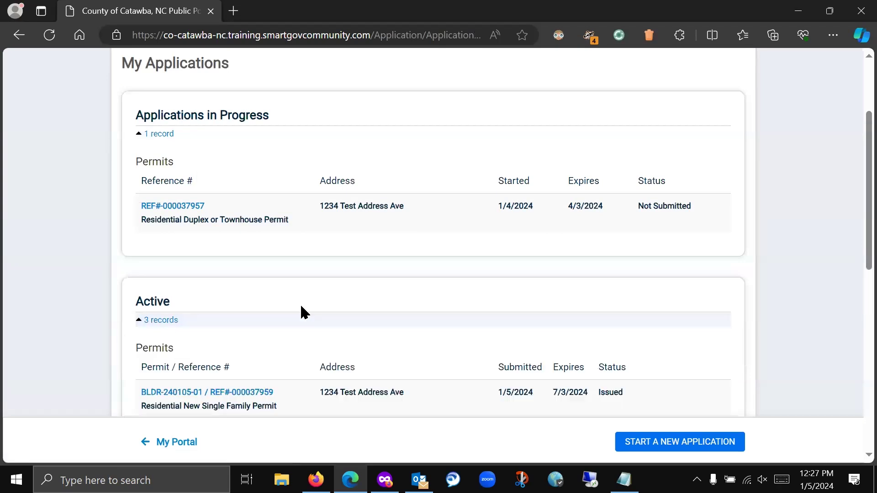
pyautogui.scroll(-3, 300, 311)
pyautogui.scroll(-2, 298, 309)
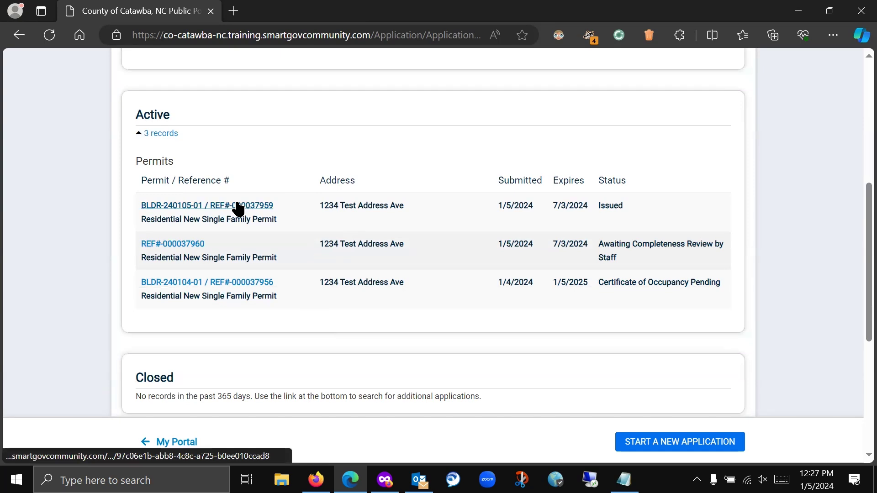
pyautogui.click(238, 205)
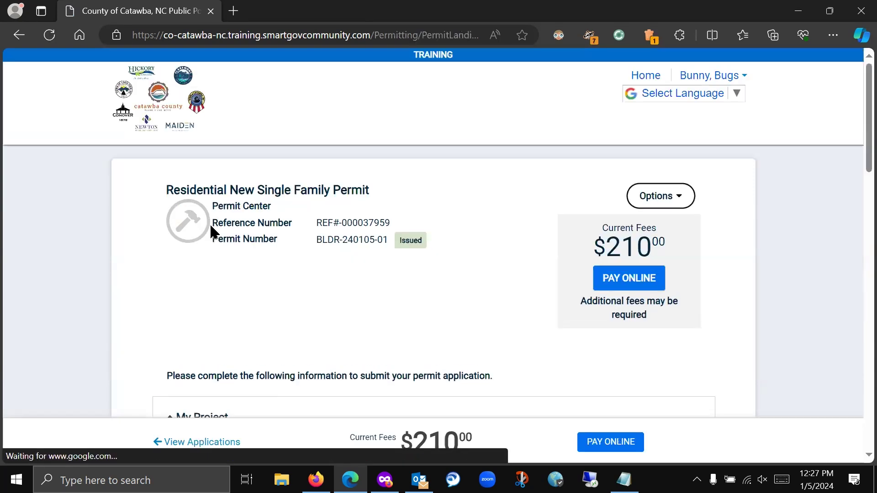
# - Highlight the permit and reference numbers, then choose Print Permit from the Options menu
pyautogui.moveTo(213, 239); pyautogui.dragTo(391, 245)
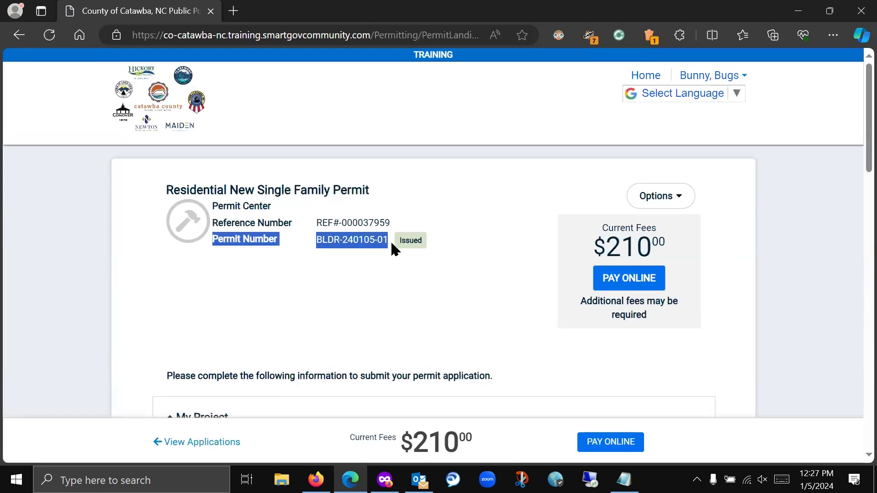
pyautogui.click(372, 297)
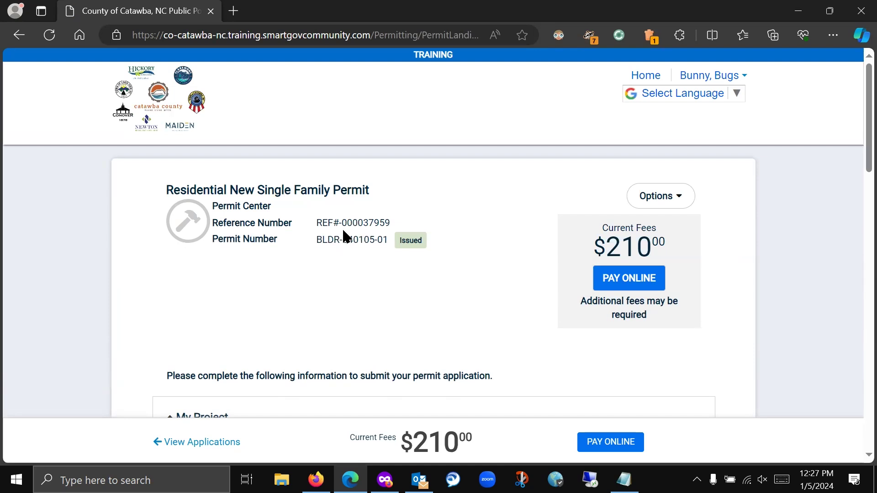
pyautogui.moveTo(364, 223); pyautogui.dragTo(405, 224)
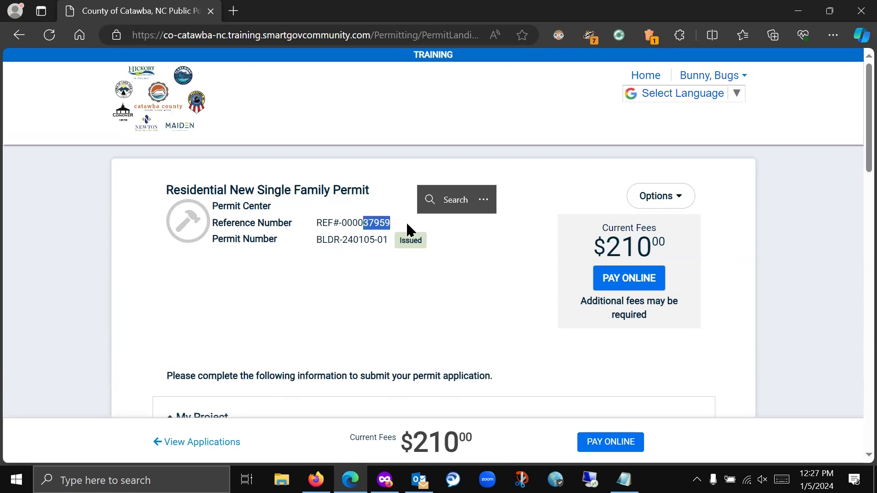
pyautogui.click(364, 290)
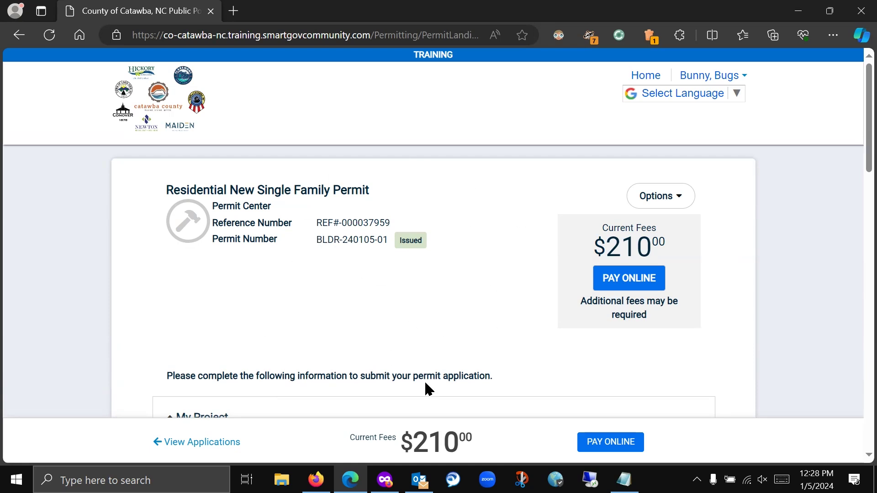
pyautogui.click(667, 198)
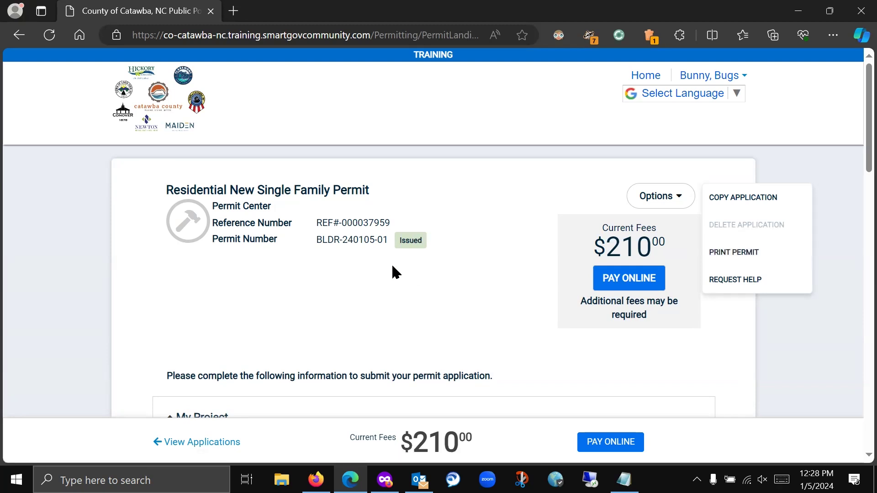
pyautogui.click(761, 258)
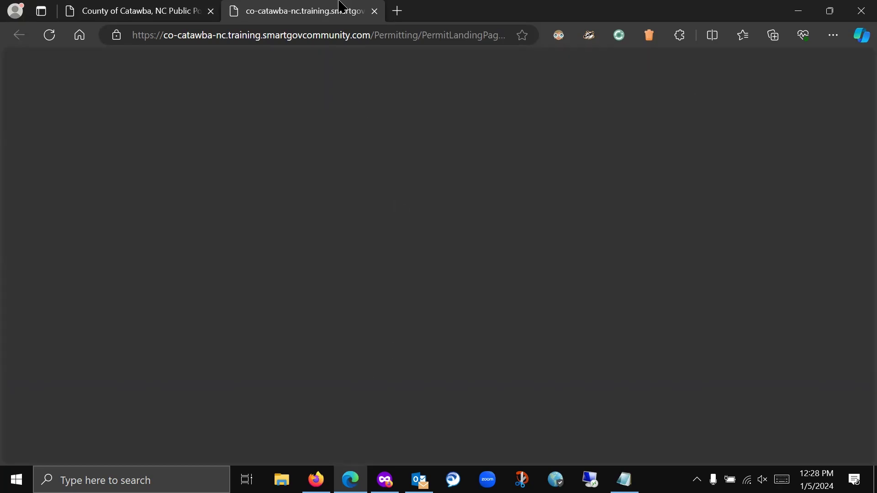
# - Close the stalled blank print tab and request Print Permit again
pyautogui.click(50, 43)
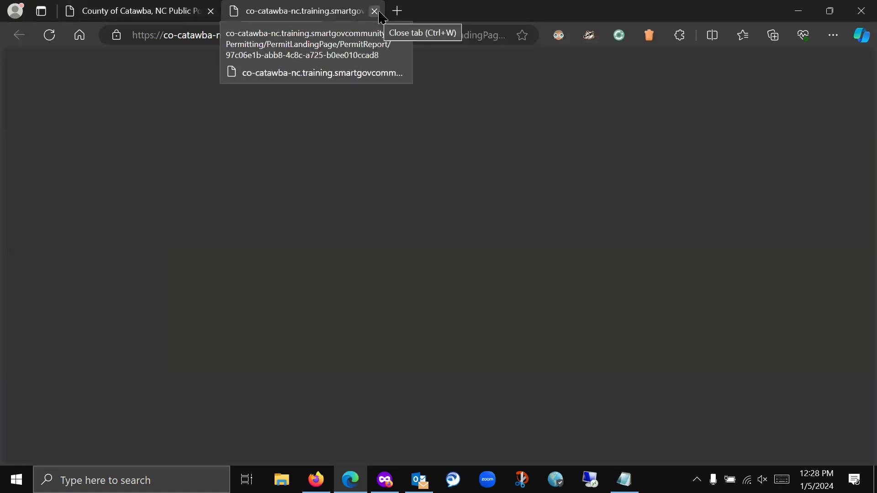
pyautogui.click(376, 12)
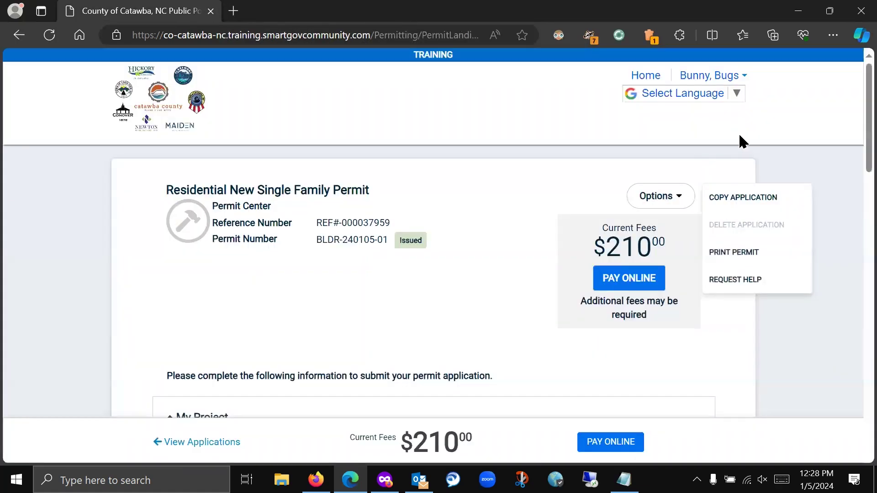
pyautogui.click(747, 252)
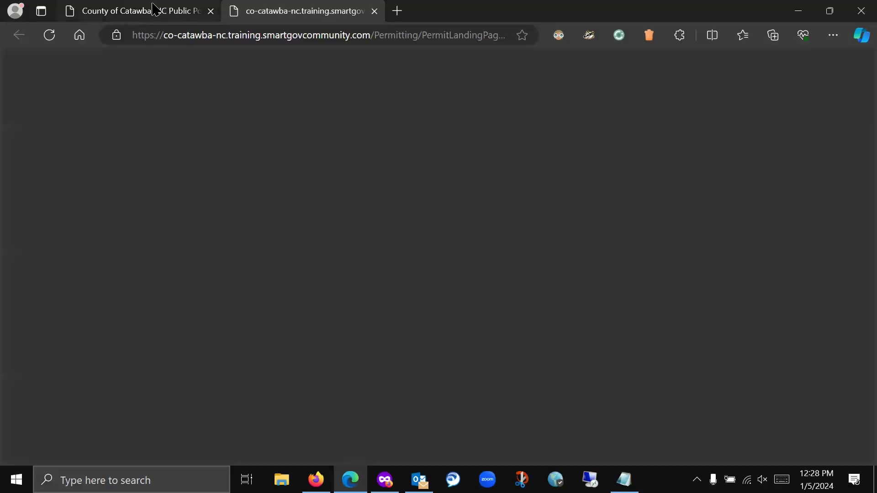
pyautogui.click(155, 9)
pyautogui.click(329, 16)
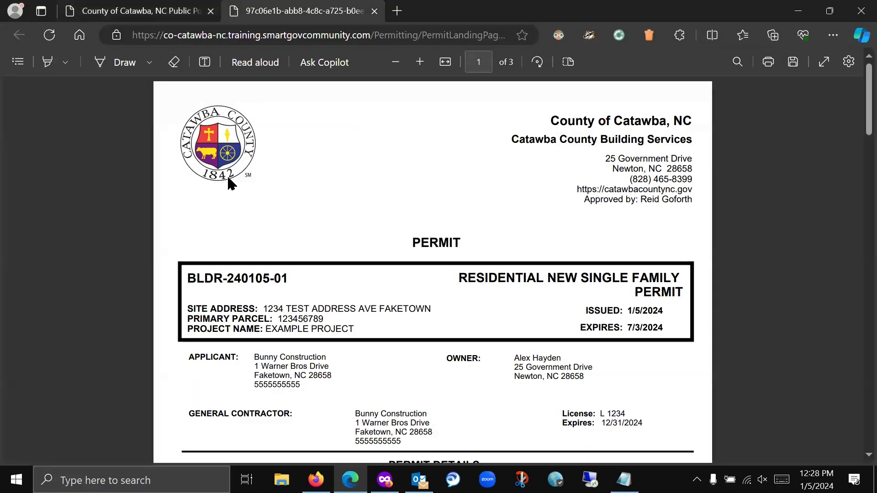
# - Scroll through the three-page permit PDF to its required inspections, then close it
pyautogui.scroll(-5, 172, 216)
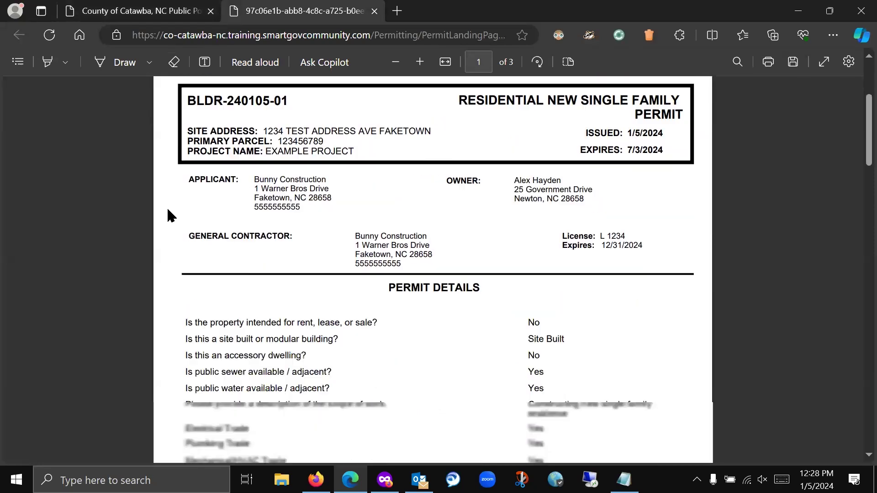
pyautogui.scroll(-10, 169, 216)
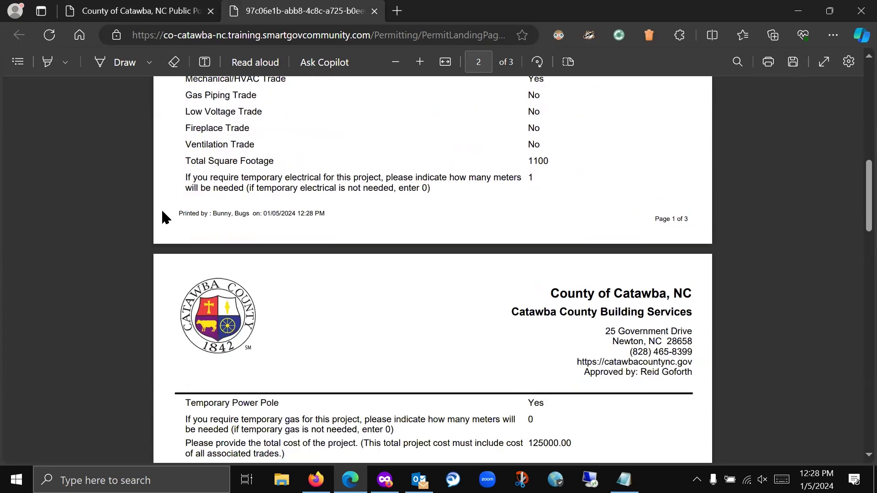
pyautogui.scroll(-7, 165, 221)
pyautogui.scroll(-15, 163, 224)
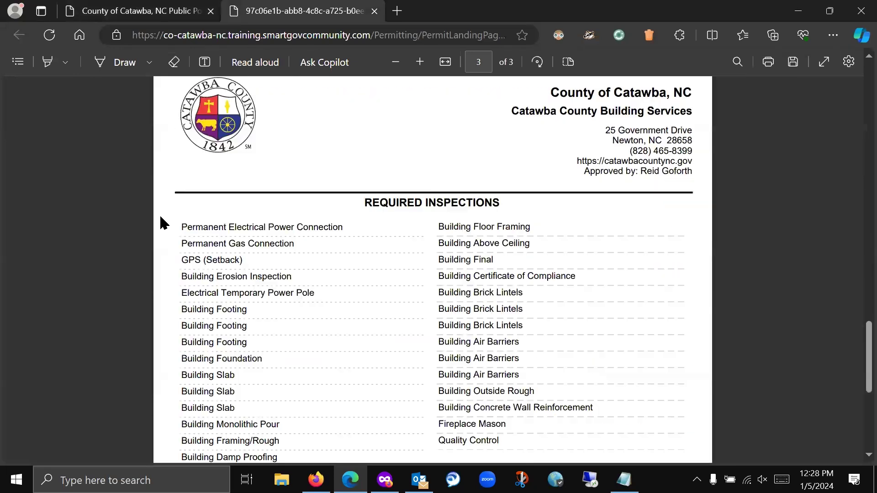
pyautogui.scroll(13, 164, 226)
pyautogui.scroll(20, 162, 225)
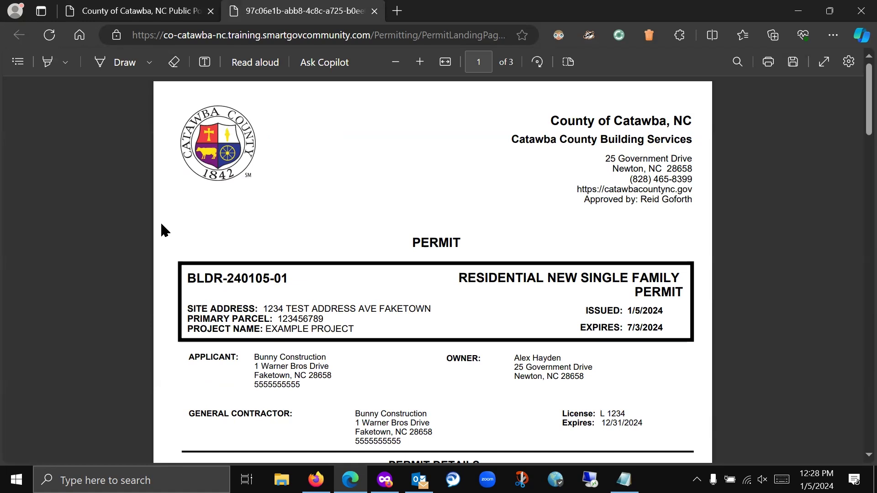
pyautogui.click(375, 11)
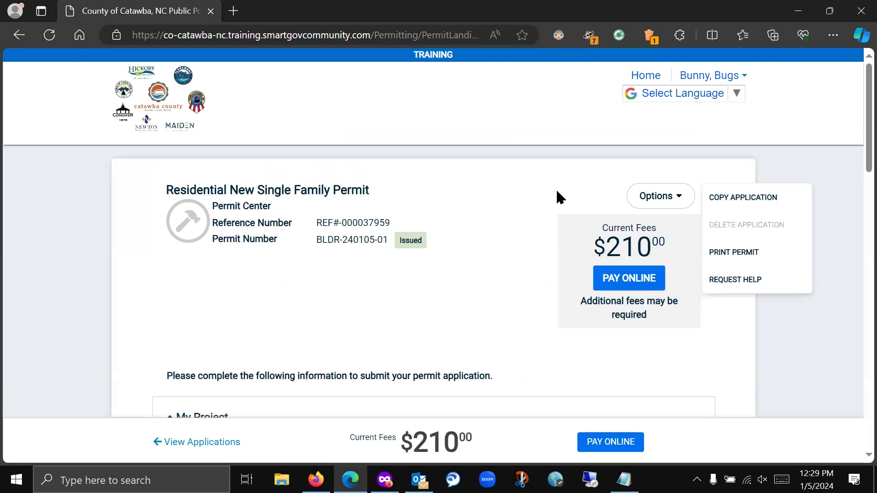
# - Dismiss the options list, go to the portal home page, and close the Edge window
pyautogui.click(561, 197)
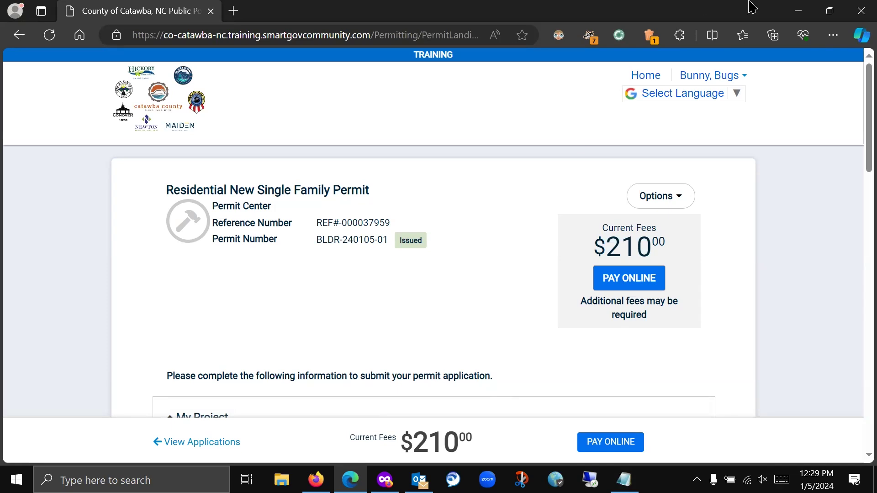
pyautogui.click(165, 115)
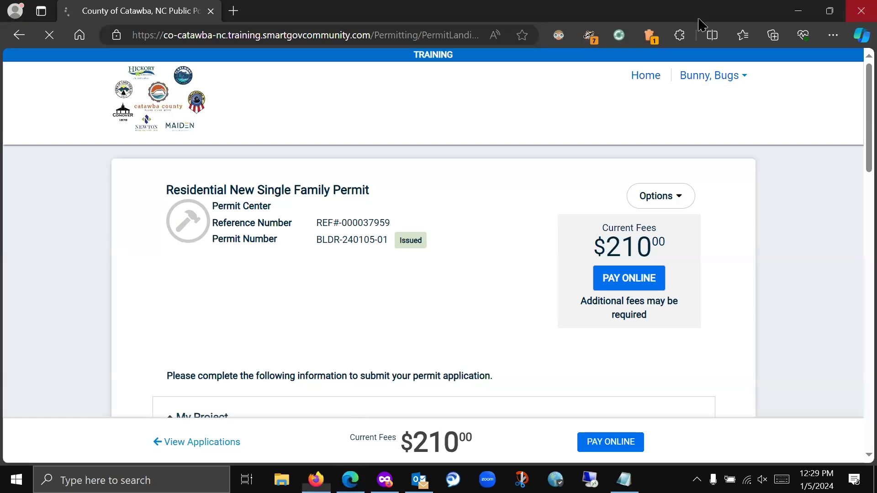
pyautogui.click(860, 10)
# - Close the first portal window and bring the private-browsing portal window forward
pyautogui.click(225, 112)
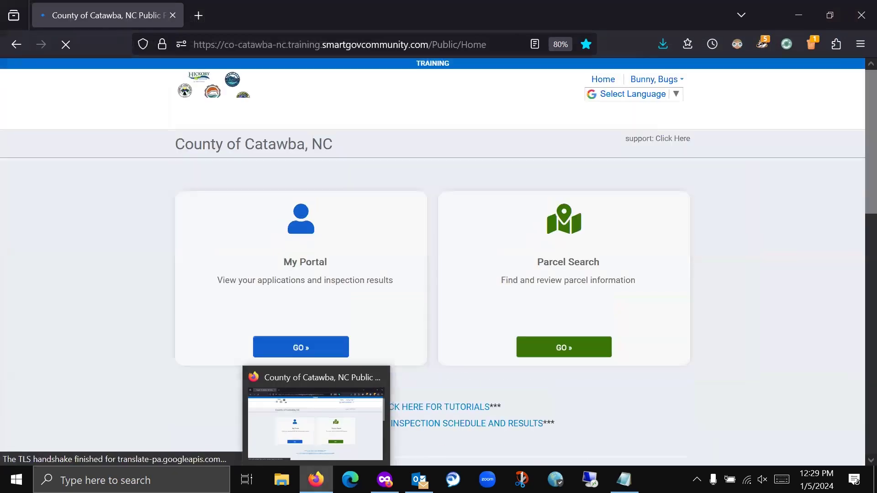
pyautogui.scroll(-3, 140, 315)
pyautogui.scroll(-6, 140, 315)
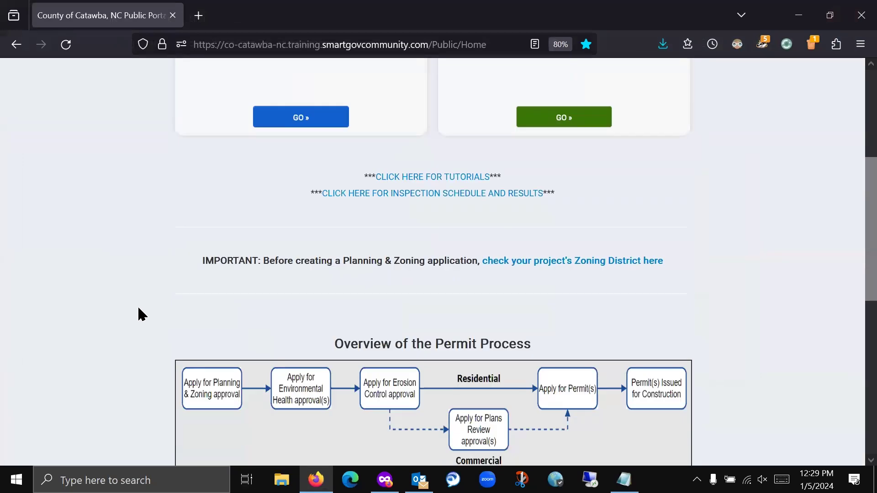
pyautogui.scroll(9, 136, 317)
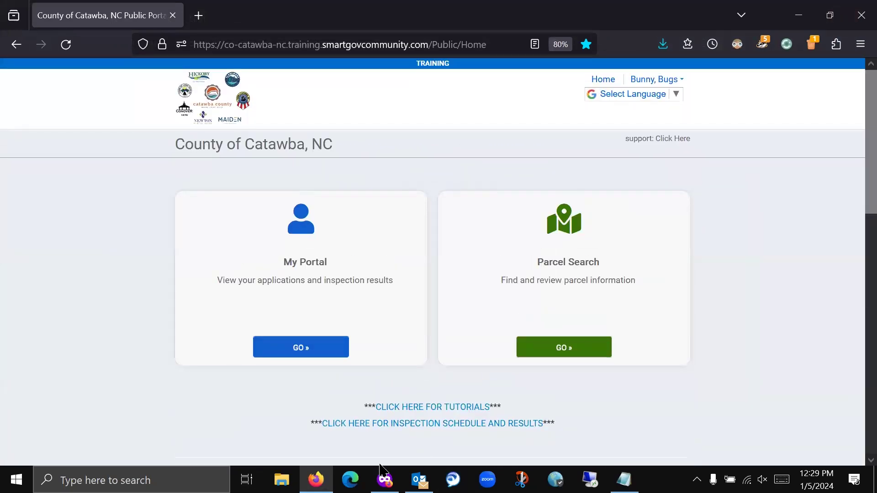
pyautogui.click(861, 15)
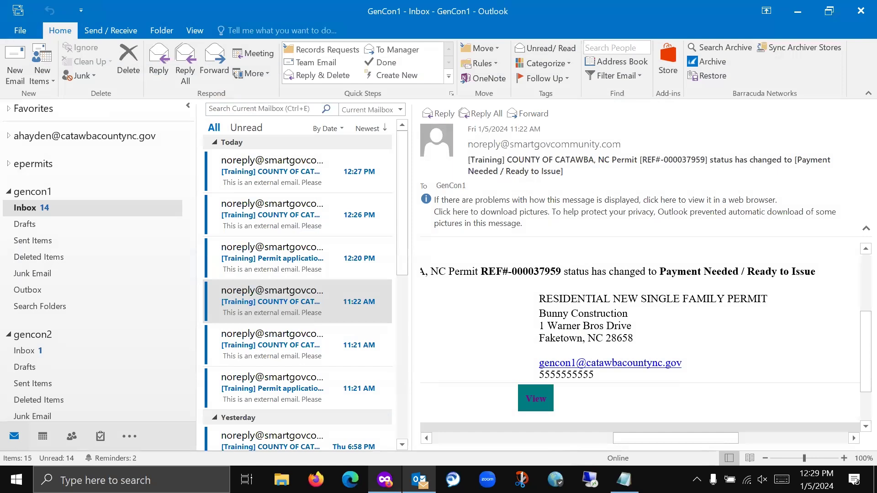
pyautogui.click(385, 480)
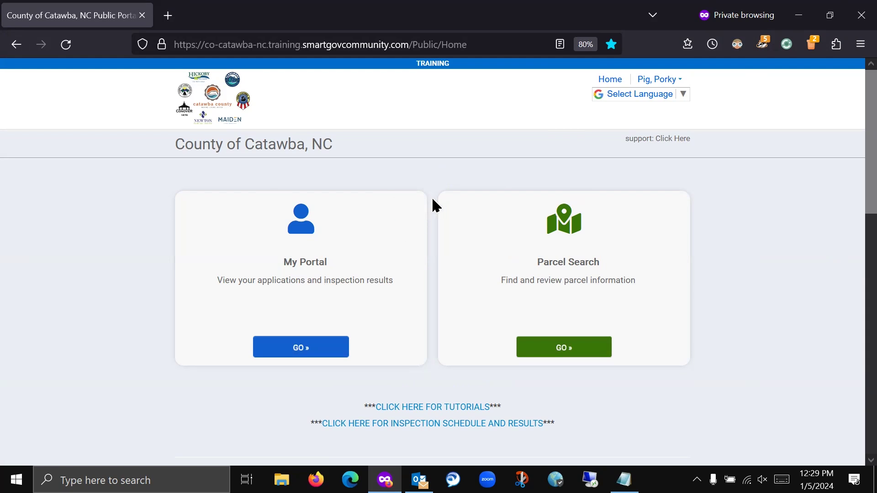
# - Go to My Portal, start a new inspection request and scroll to the Request an Inspection form
pyautogui.click(299, 352)
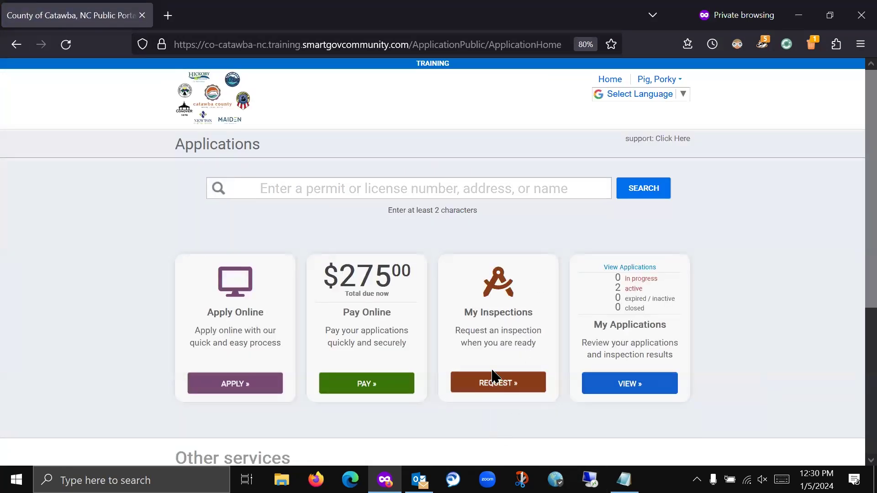
pyautogui.click(496, 388)
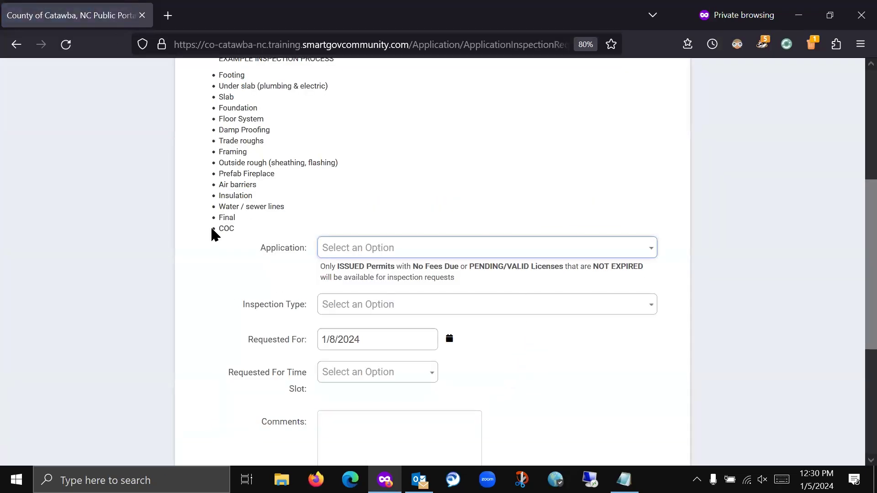
pyautogui.scroll(5, 208, 236)
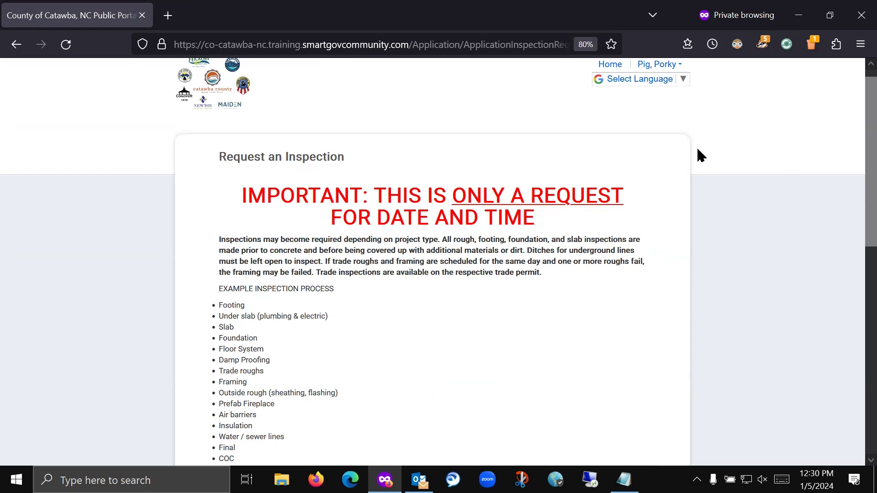
pyautogui.scroll(-6, 697, 149)
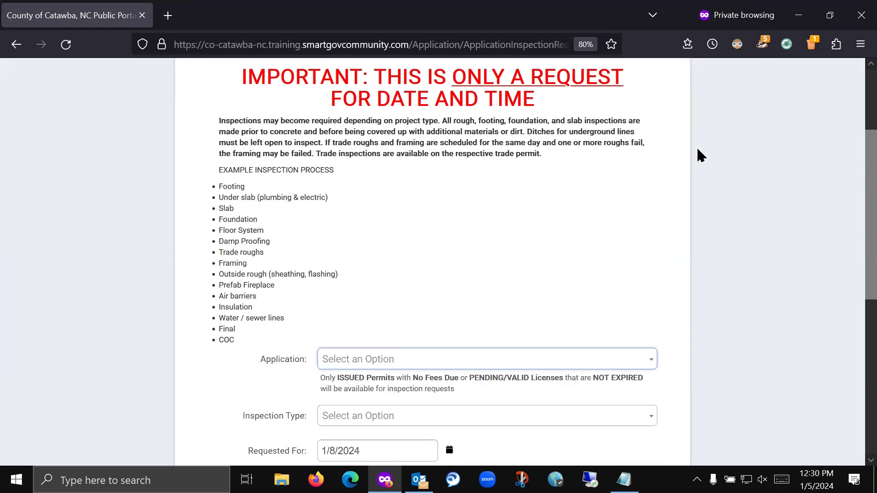
pyautogui.scroll(1, 697, 146)
pyautogui.scroll(-1, 697, 147)
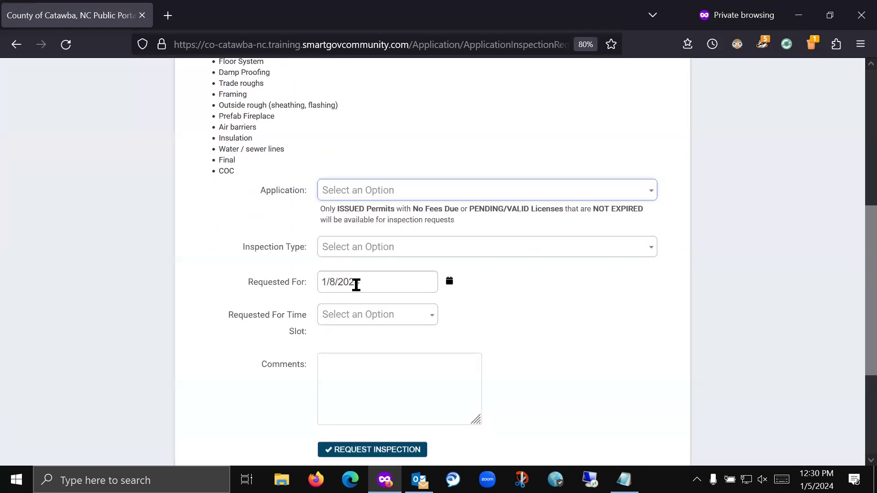
# - Choose application PLMB-240105-01 and inspection type PLUMBING UNDER SLAB
pyautogui.click(488, 195)
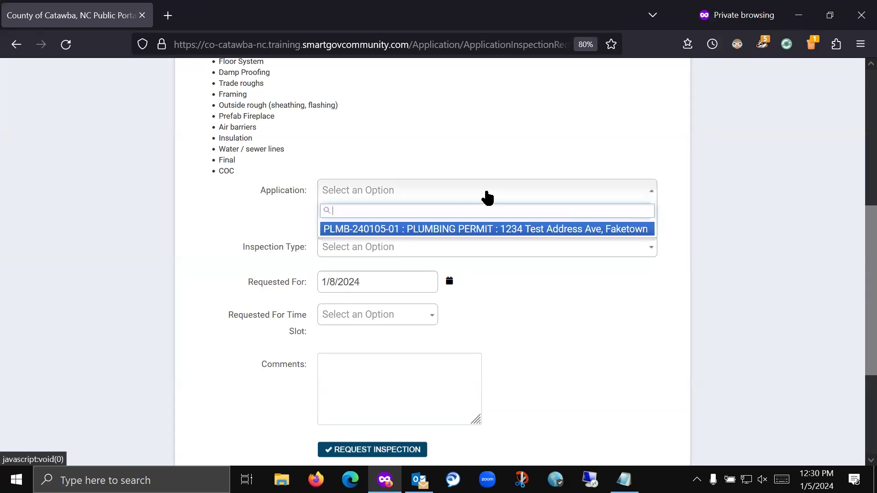
pyautogui.click(455, 231)
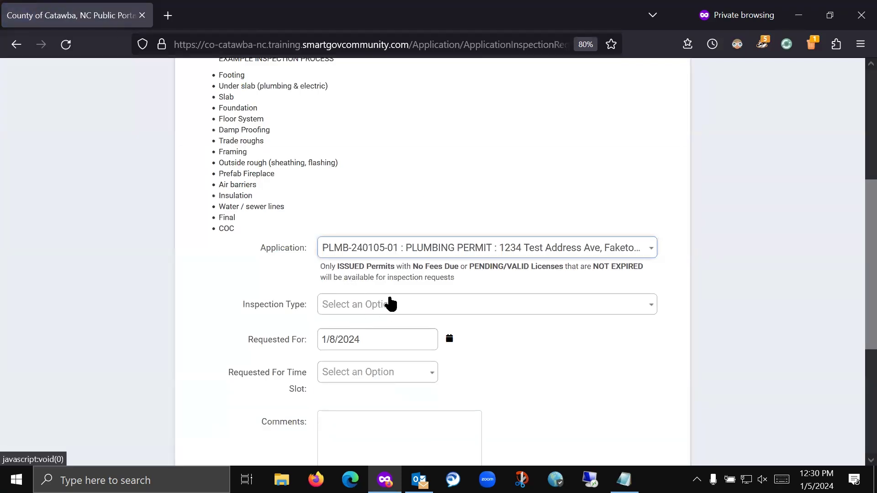
pyautogui.click(391, 305)
pyautogui.scroll(-1, 610, 382)
pyautogui.scroll(-3, 611, 376)
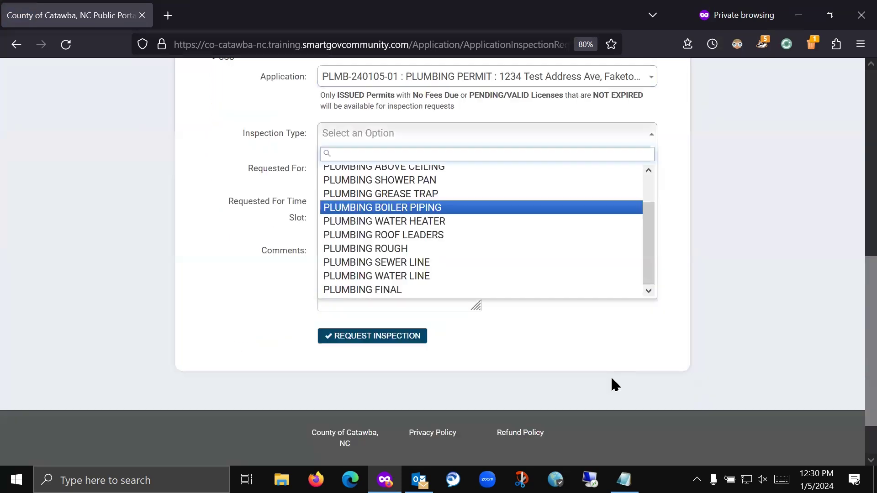
pyautogui.scroll(1, 754, 235)
pyautogui.scroll(1, 549, 310)
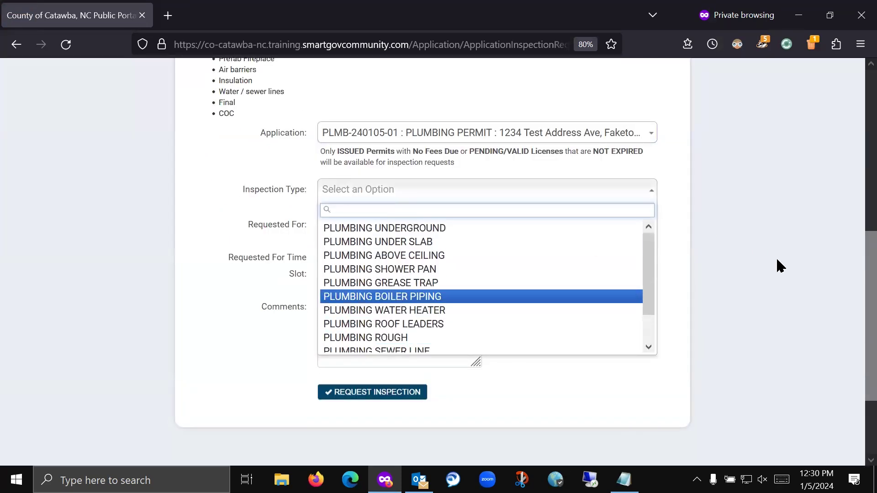
pyautogui.scroll(4, 726, 270)
pyautogui.scroll(-1, 726, 267)
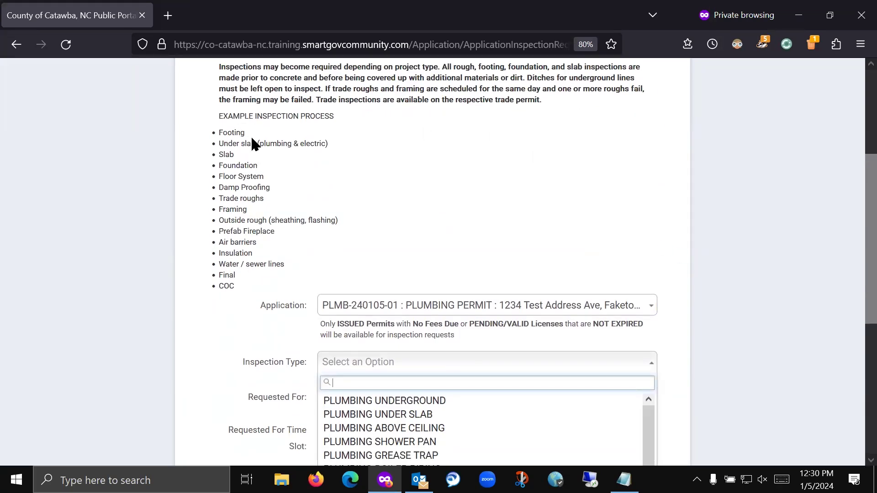
pyautogui.scroll(-1, 710, 252)
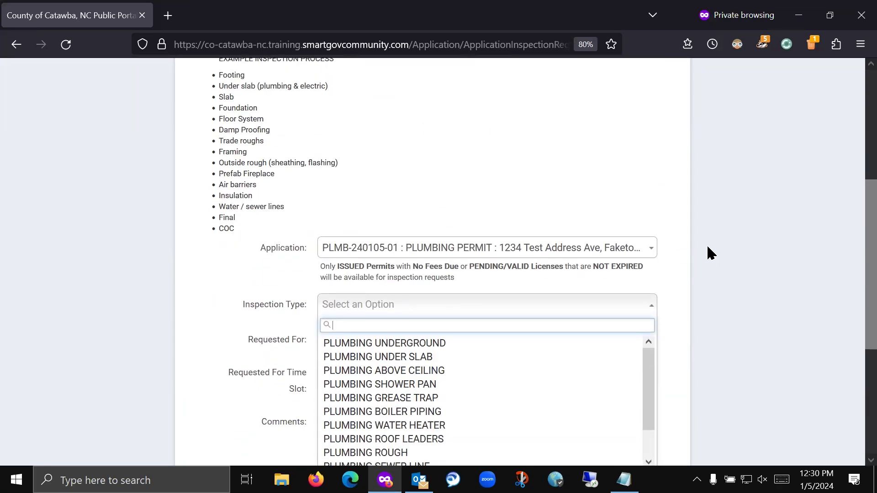
pyautogui.scroll(-1, 710, 252)
pyautogui.scroll(-1, 530, 327)
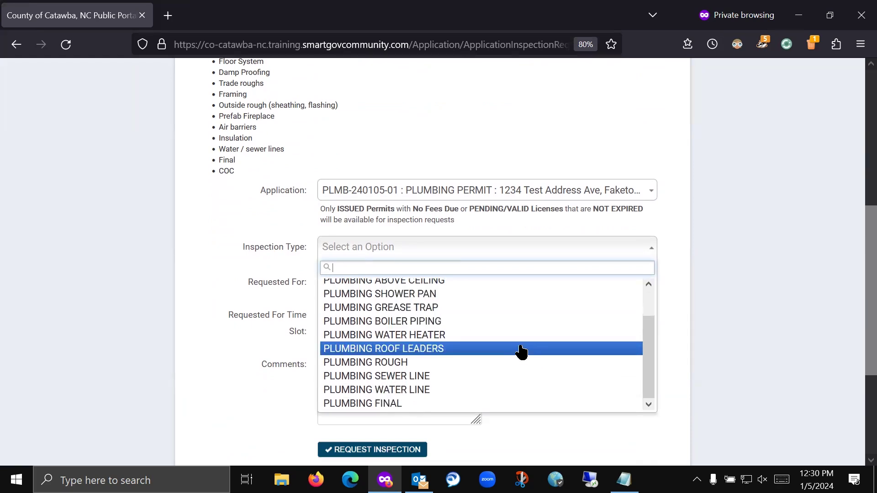
pyautogui.scroll(4, 522, 363)
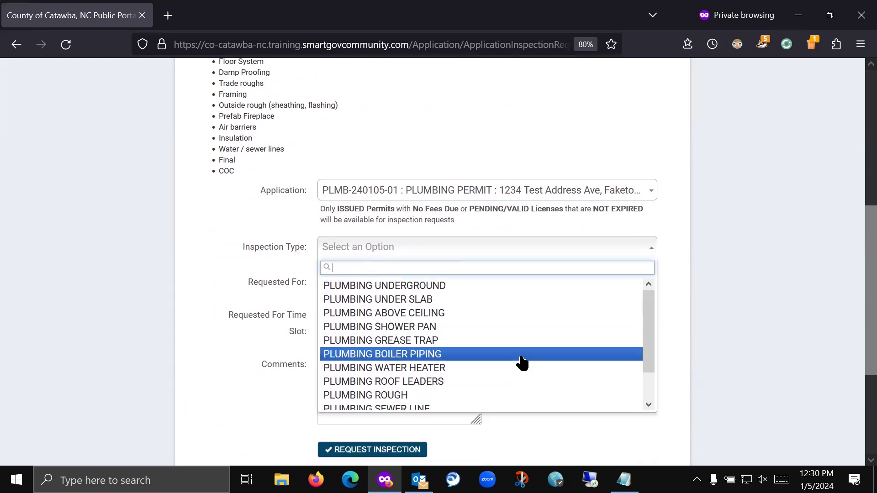
pyautogui.scroll(-2, 521, 367)
pyautogui.scroll(2, 506, 353)
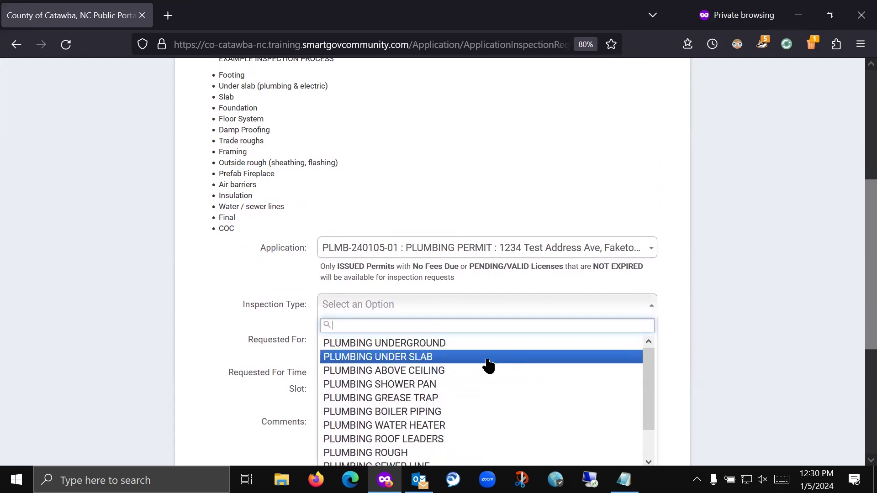
pyautogui.click(488, 358)
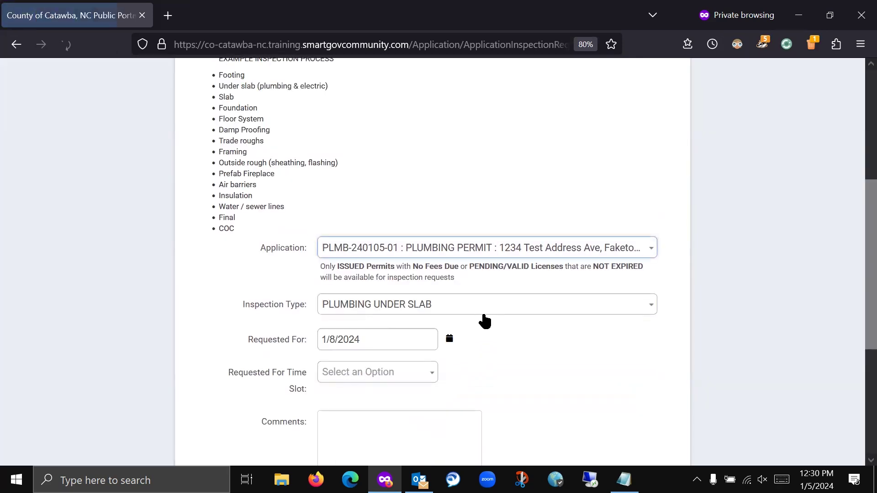
pyautogui.scroll(-2, 482, 311)
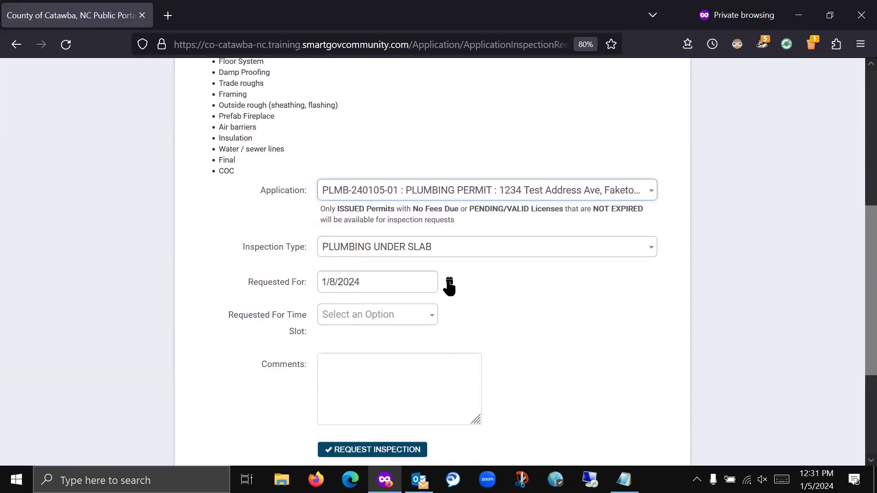
# - Set the requested date to January 8 and the time slot to NO PREFERENCE
pyautogui.click(449, 283)
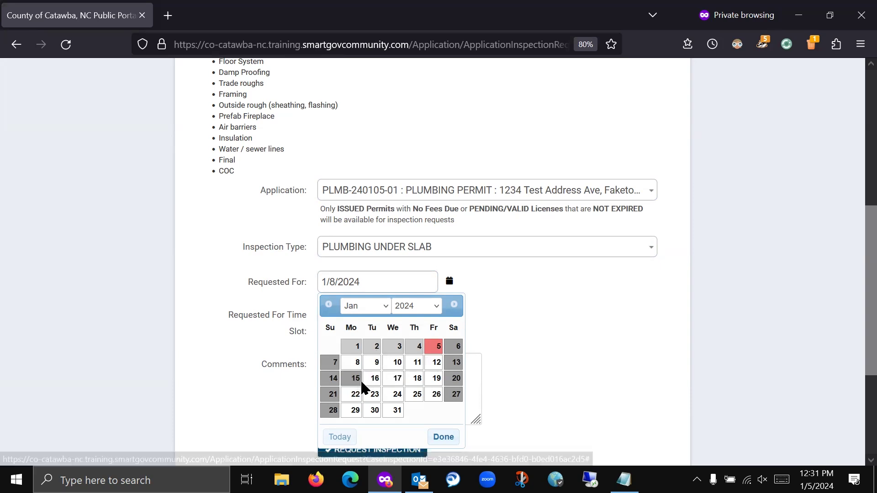
pyautogui.click(356, 365)
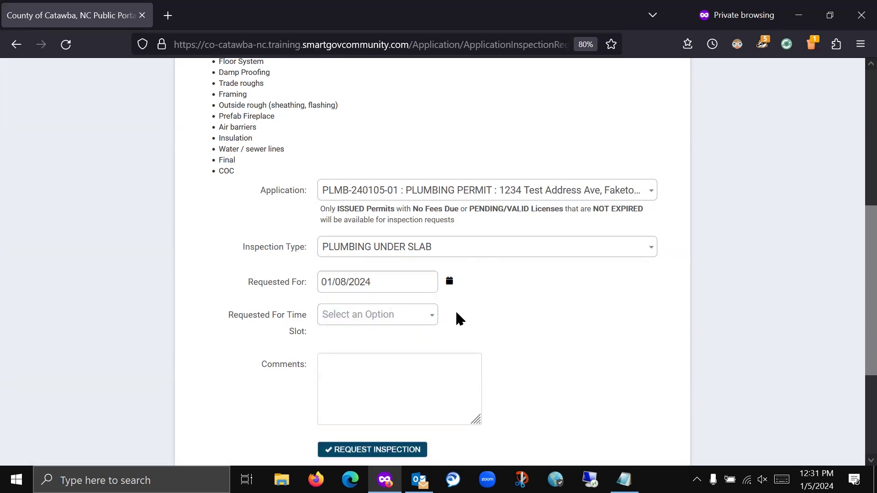
pyautogui.click(430, 323)
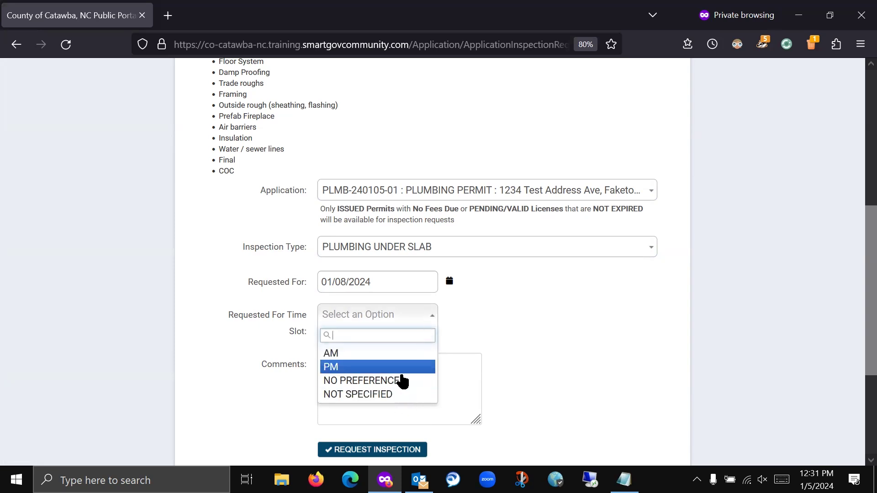
pyautogui.click(427, 385)
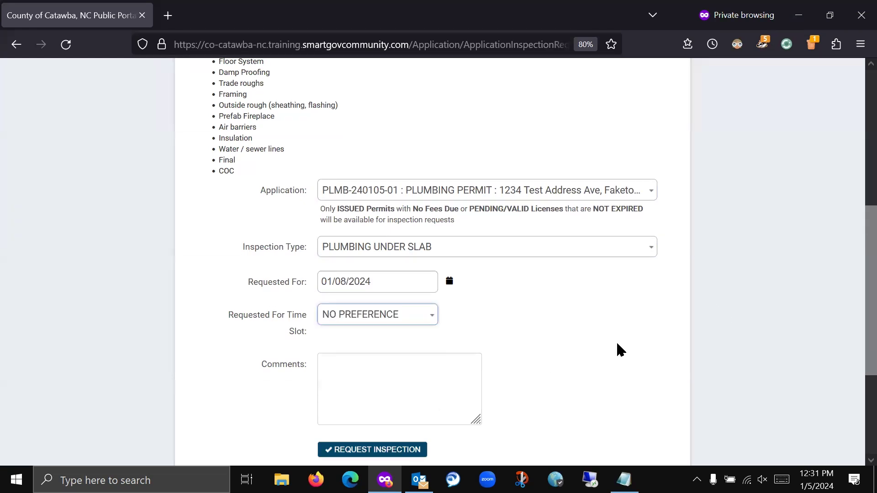
# - Add the comment 'Please call ahead before arrival' and submit the inspection request
pyautogui.scroll(-3, 621, 342)
pyautogui.scroll(-1, 630, 341)
pyautogui.click(388, 274)
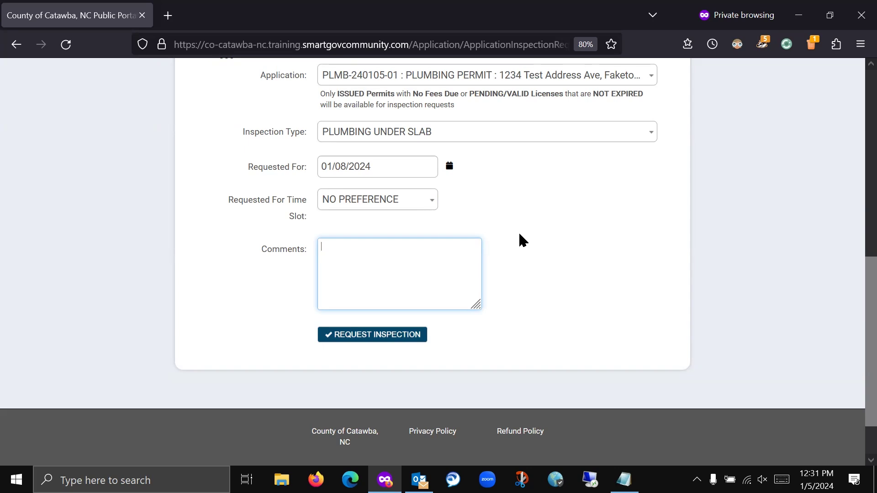
pyautogui.write('ae ')
pyautogui.write('e call ahead before arrival')
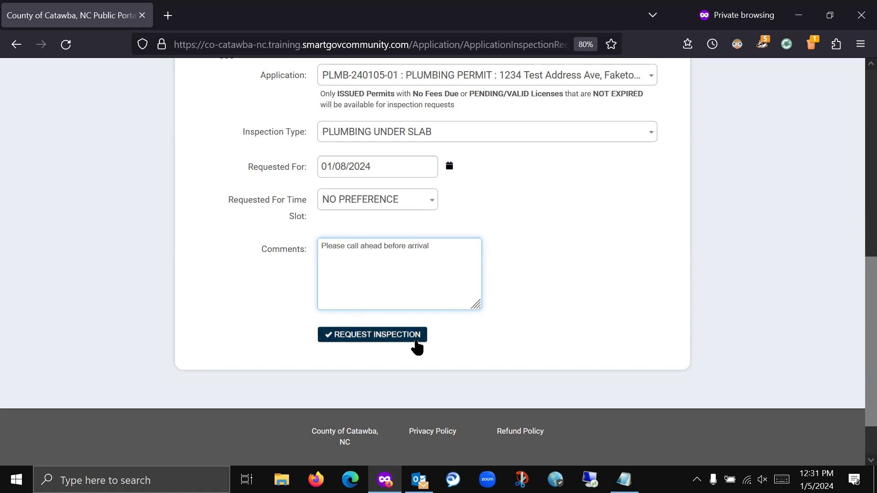
pyautogui.click(392, 338)
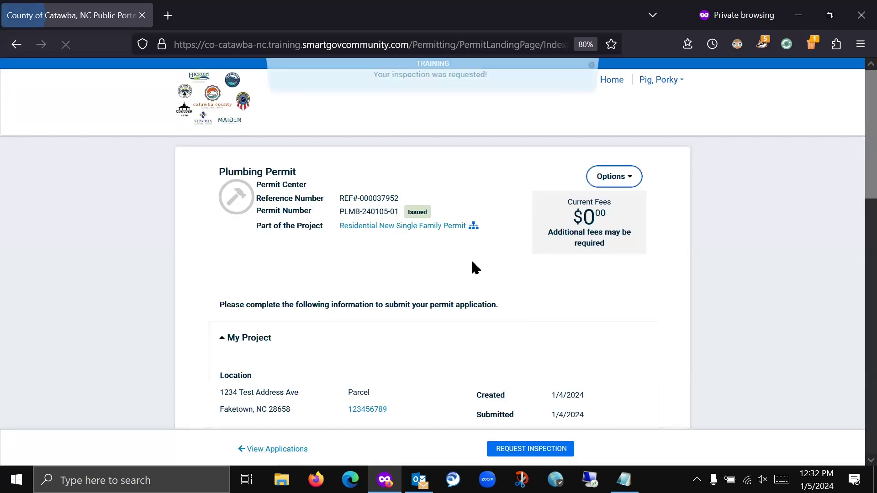
# - Expand the permit's inspections to see Plumbing Under Slab pending for 1/8/2024
pyautogui.scroll(-8, 196, 260)
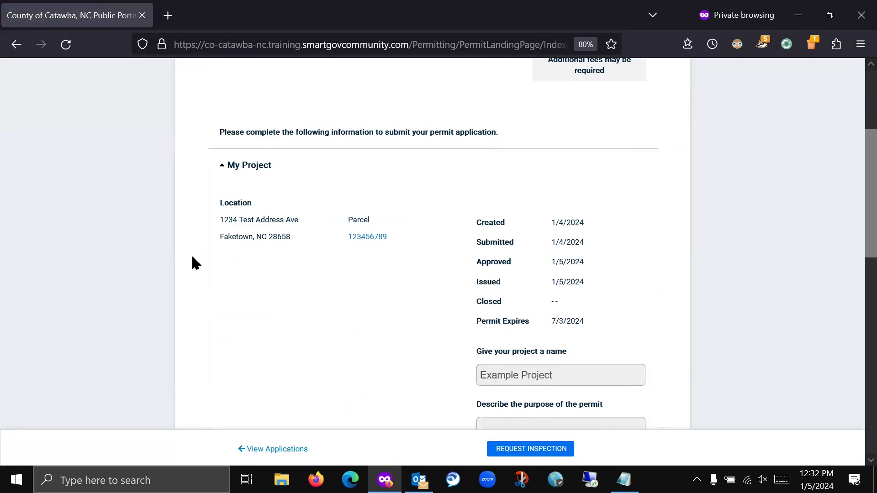
pyautogui.scroll(-9, 190, 264)
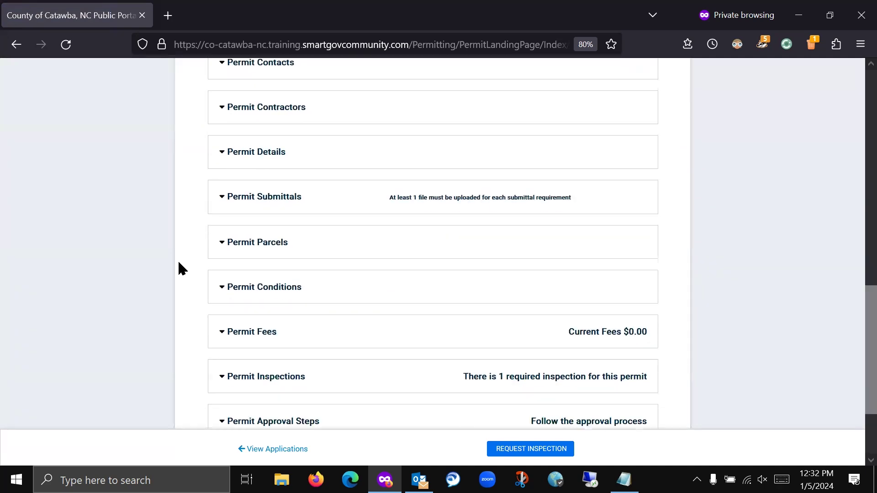
pyautogui.click(305, 269)
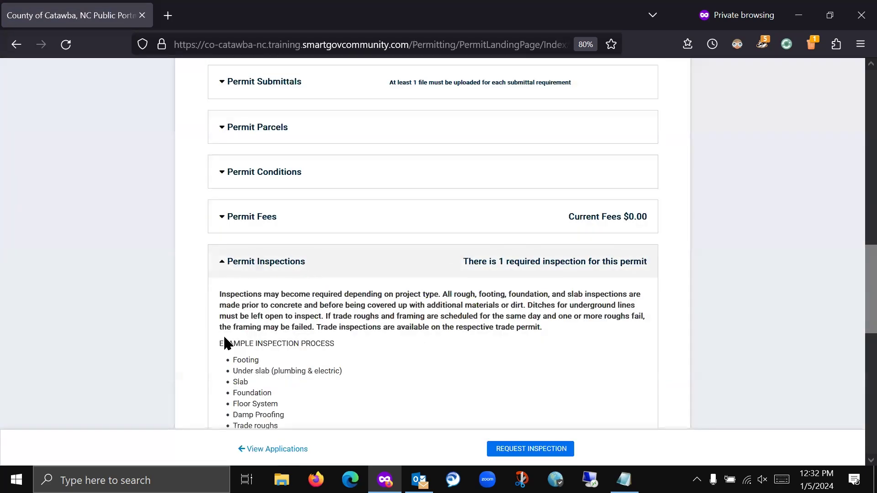
pyautogui.scroll(-8, 431, 290)
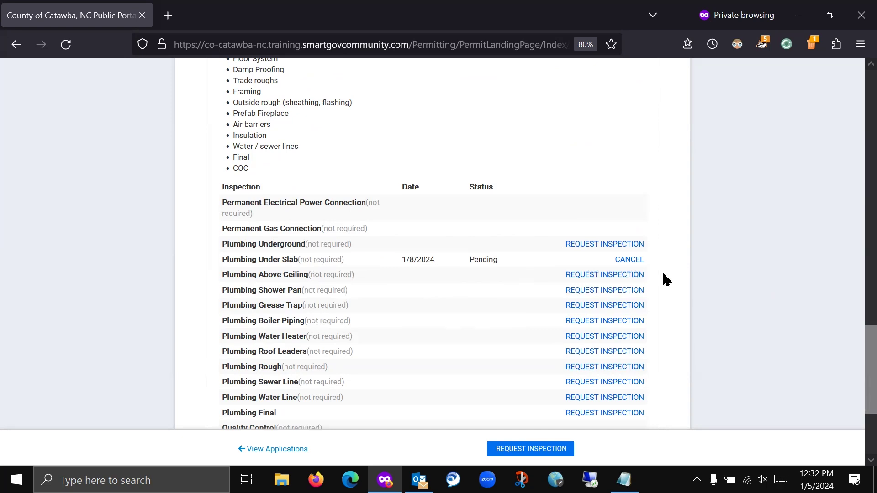
# - Cancel the Plumbing Under Slab inspection with the comment 'Date change needed'
pyautogui.click(629, 261)
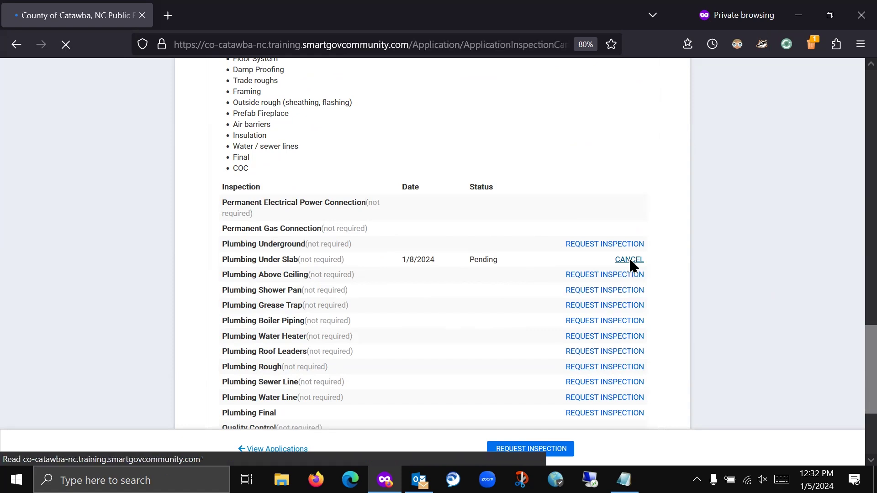
pyautogui.click(386, 357)
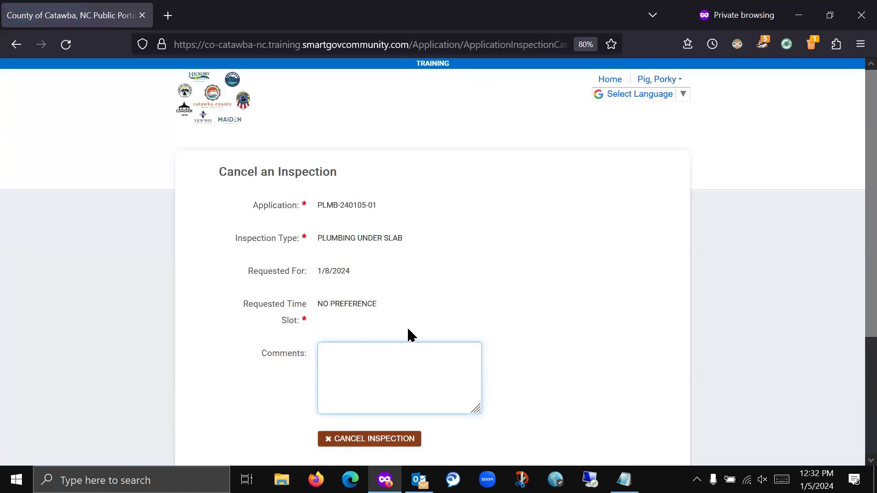
pyautogui.scroll(-2, 408, 329)
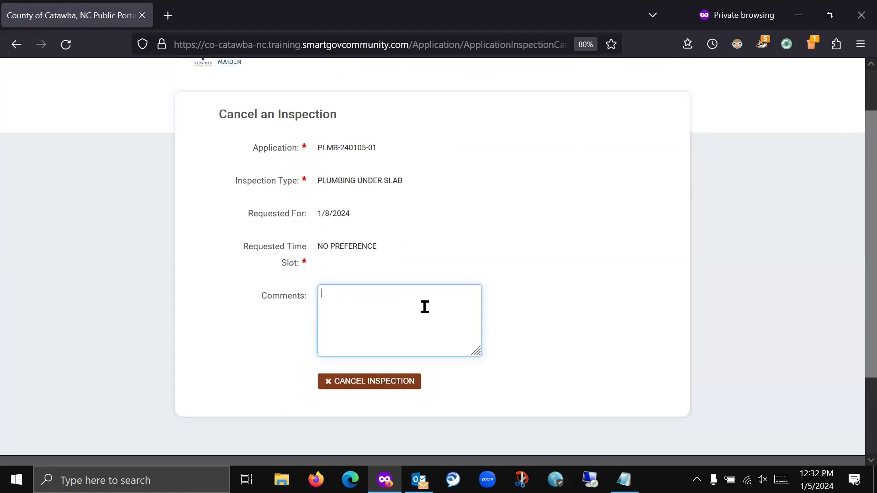
pyautogui.write('Date change needed')
pyautogui.click(358, 386)
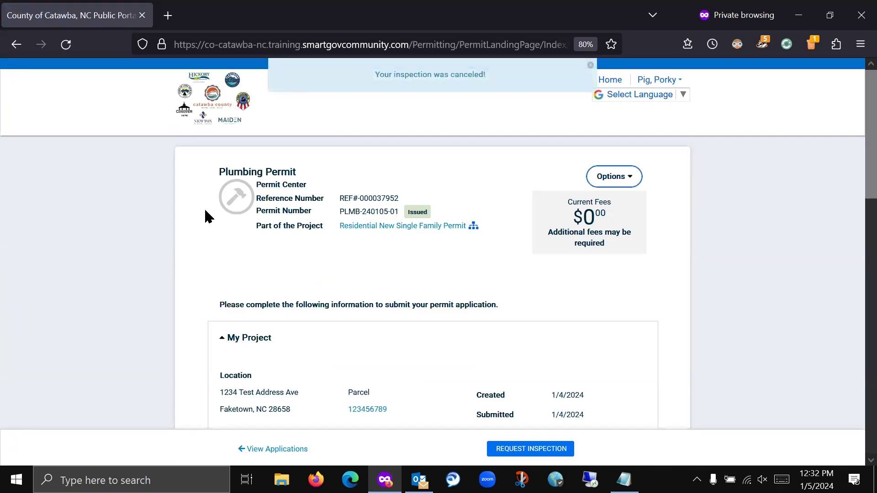
pyautogui.scroll(-9, 201, 215)
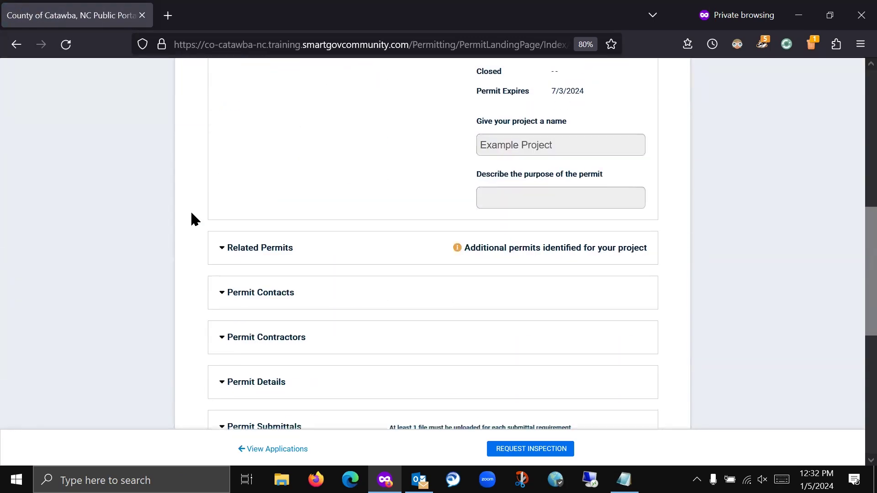
pyautogui.scroll(-5, 193, 220)
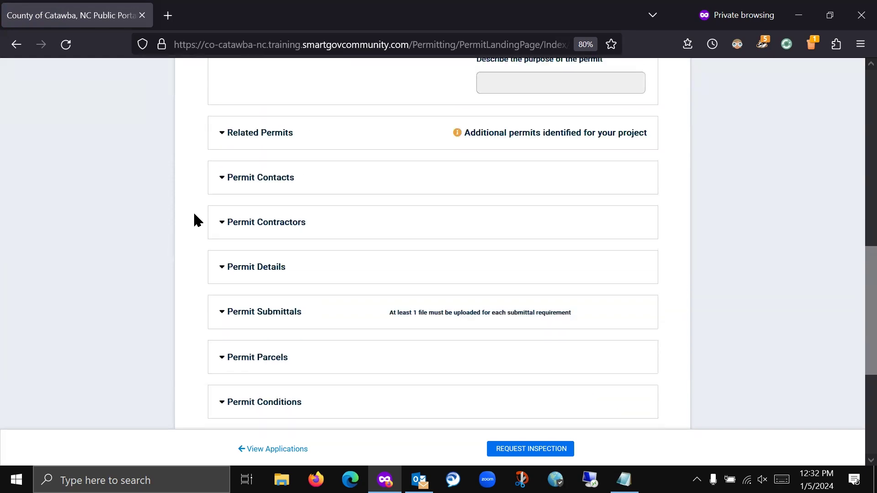
# - Start a new request for PLUMBING UNDER SLAB on January 10, 2024 with NO PREFERENCE time slot
pyautogui.click(535, 452)
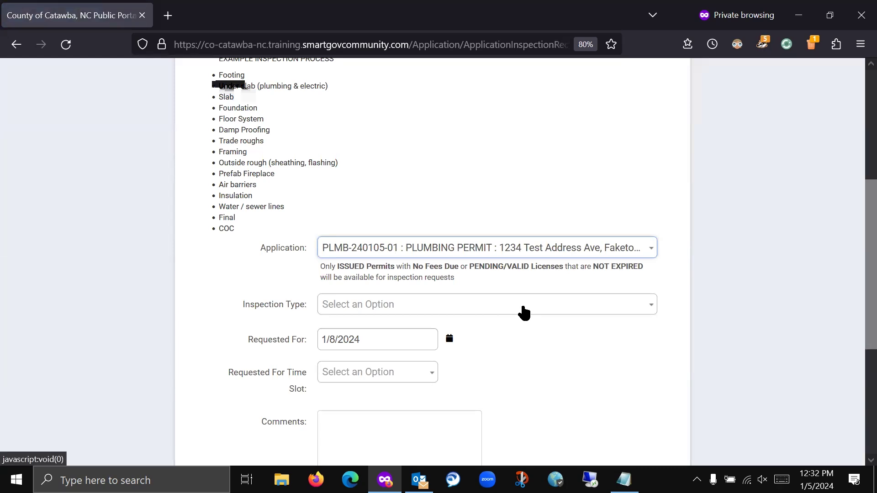
pyautogui.click(524, 313)
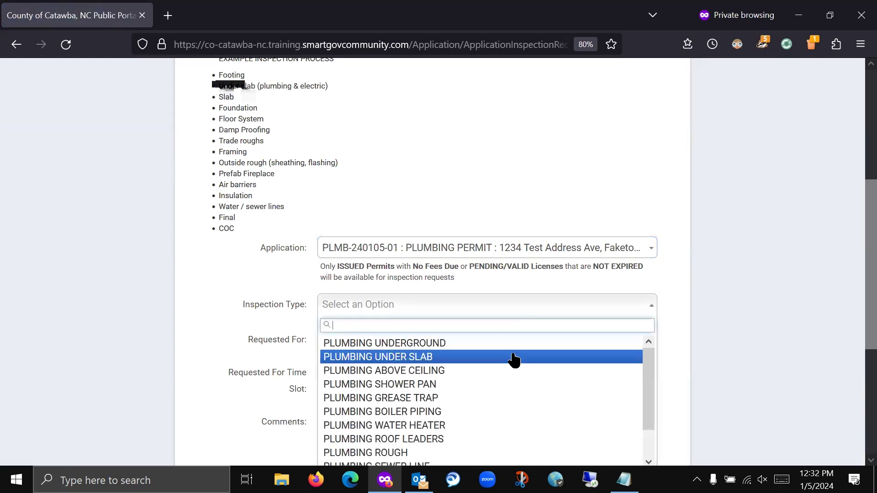
pyautogui.click(509, 356)
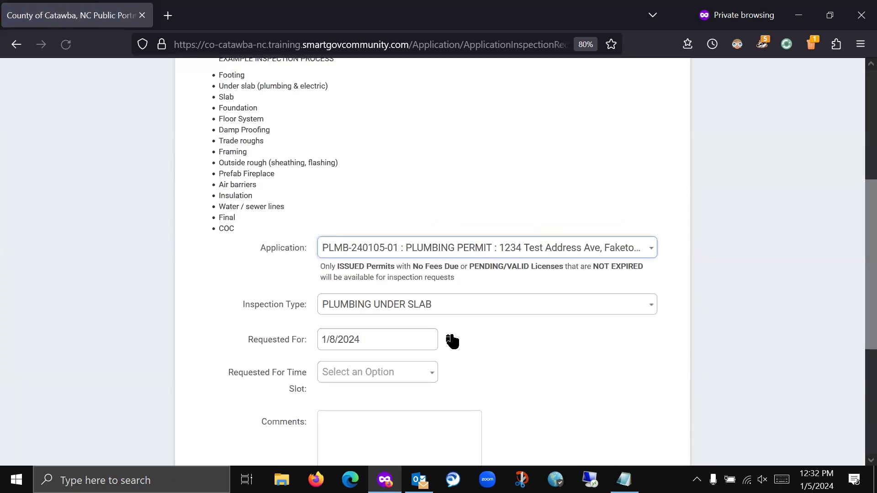
pyautogui.click(449, 338)
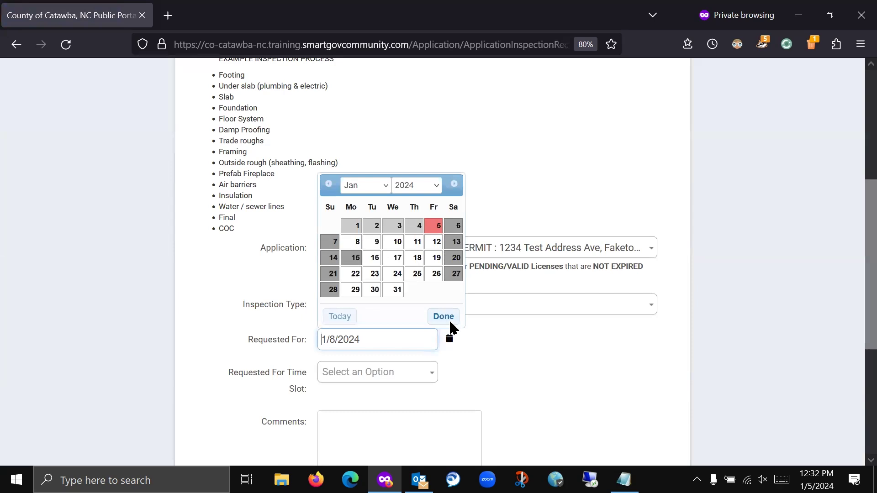
pyautogui.click(396, 242)
pyautogui.scroll(-3, 520, 368)
pyautogui.click(412, 200)
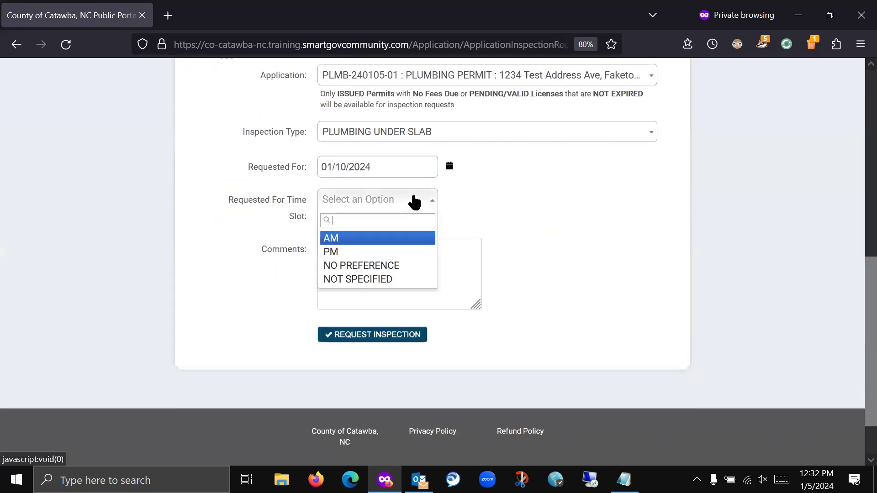
pyautogui.click(406, 266)
# - Add the comment 'Please call ahead 30 minutes before arrival' and submit the request
pyautogui.click(445, 271)
pyautogui.write('Please call ahead 30 minute')
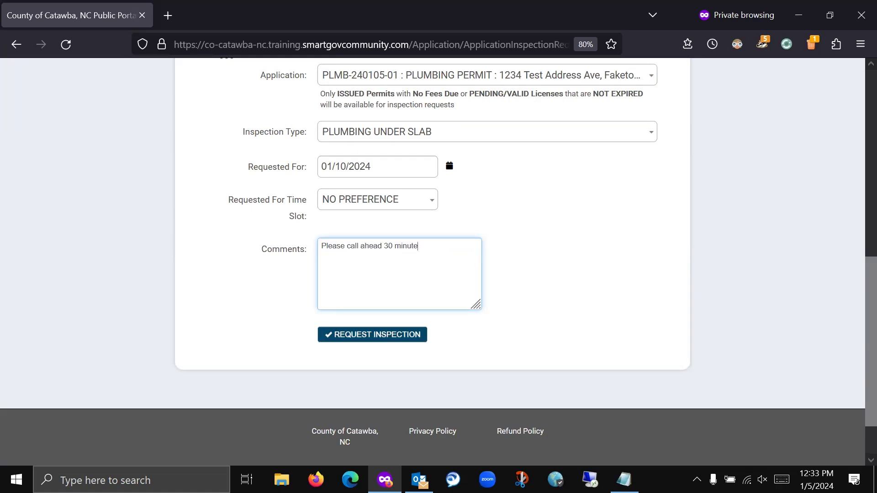
pyautogui.write('s before arrival')
pyautogui.click(382, 338)
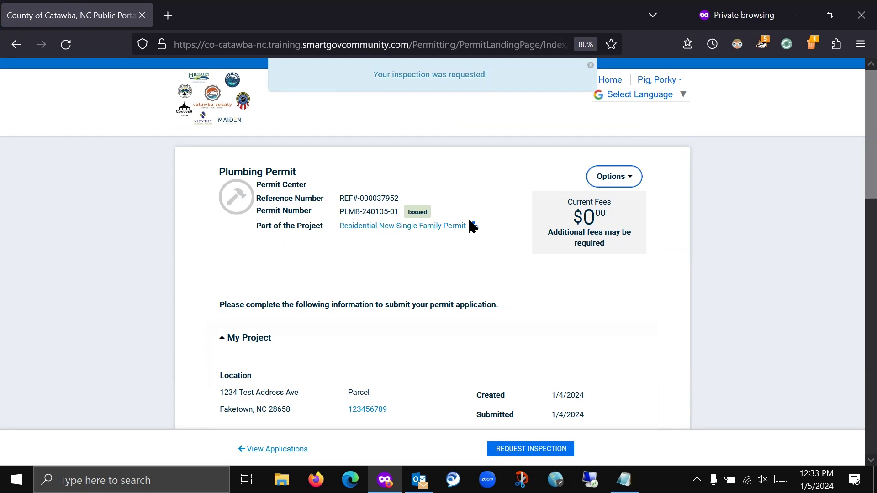
# - Open the parent Residential New Single Family Permit and view its contractor details
pyautogui.click(422, 227)
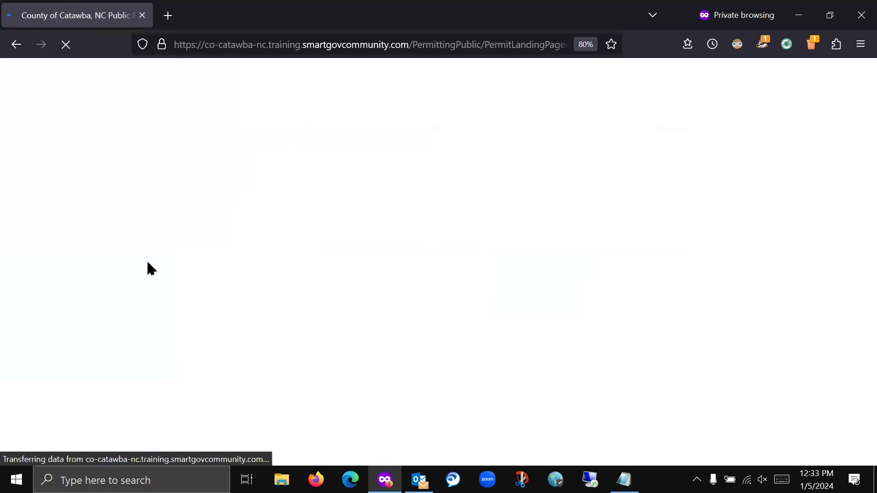
pyautogui.scroll(-5, 196, 283)
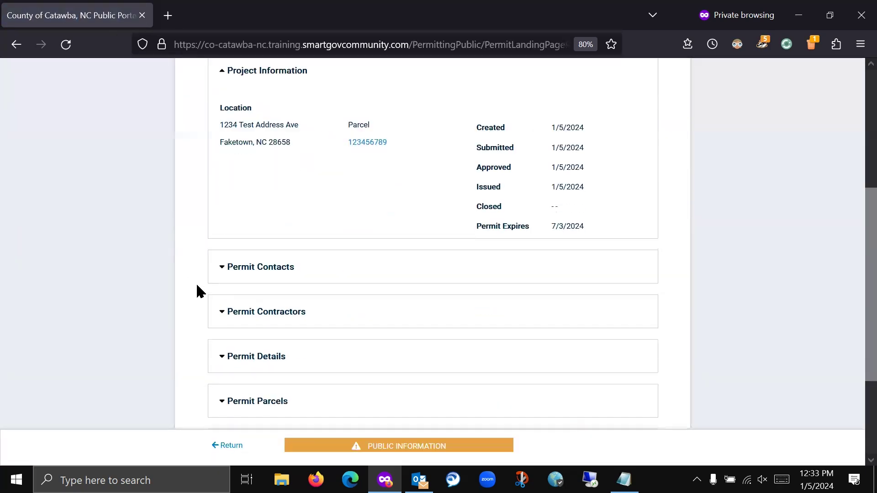
pyautogui.scroll(-2, 196, 288)
pyautogui.scroll(1, 208, 278)
pyautogui.click(242, 254)
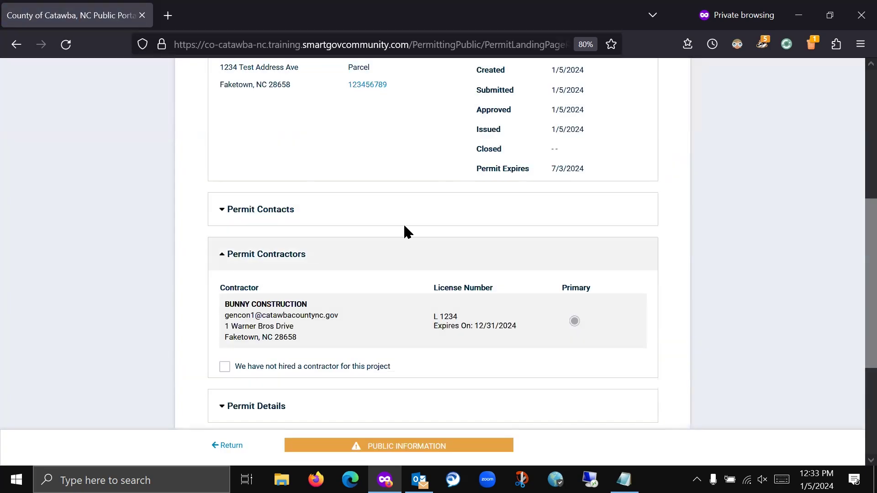
pyautogui.scroll(2, 371, 227)
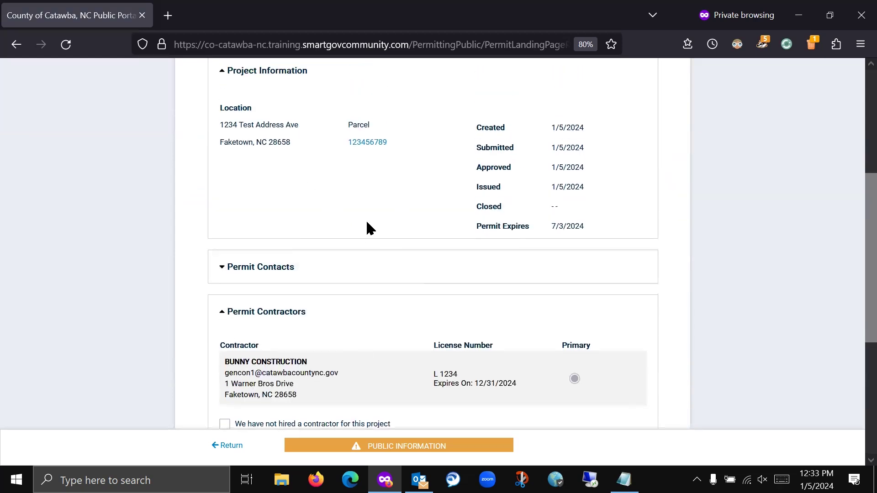
pyautogui.scroll(-4, 368, 226)
pyautogui.scroll(10, 367, 226)
pyautogui.scroll(-6, 367, 226)
pyautogui.scroll(6, 367, 223)
pyautogui.scroll(-6, 368, 224)
pyautogui.scroll(8, 368, 224)
pyautogui.scroll(-6, 367, 224)
pyautogui.scroll(5, 369, 227)
pyautogui.scroll(-5, 369, 227)
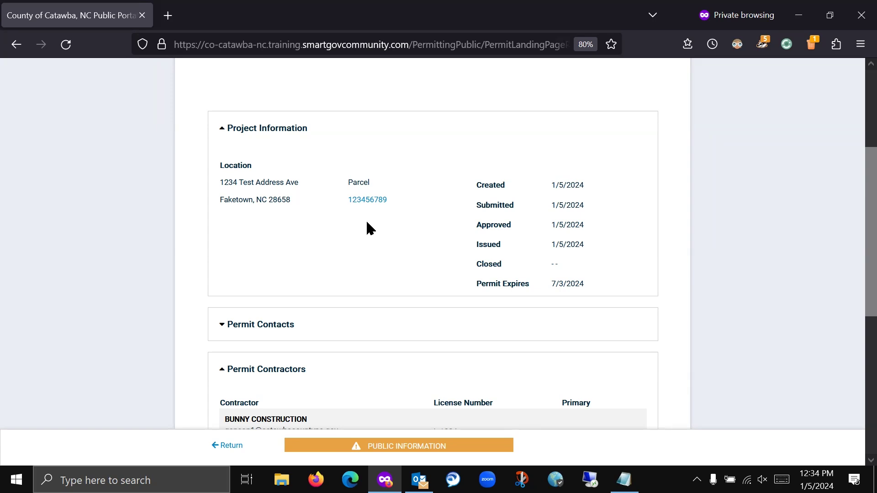
# - Return to the plumbing permit and switch to the regular Firefox window
pyautogui.scroll(-6, 198, 216)
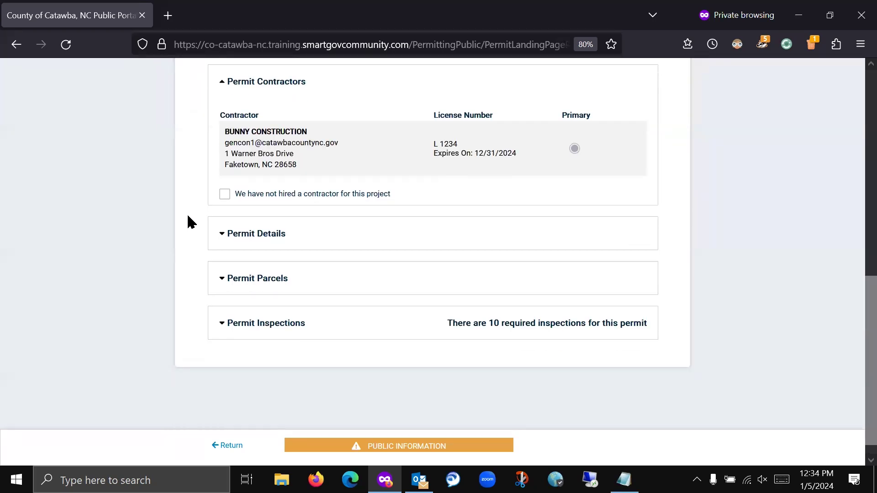
pyautogui.scroll(7, 192, 214)
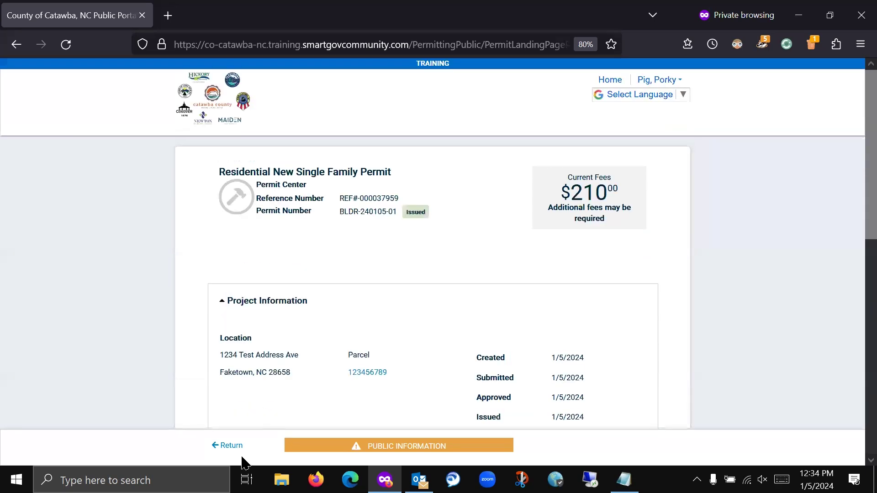
pyautogui.click(227, 447)
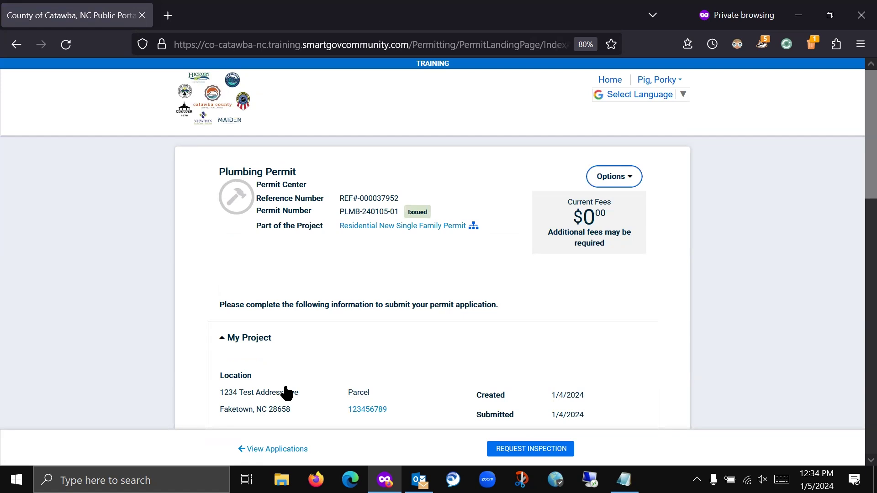
pyautogui.click(316, 479)
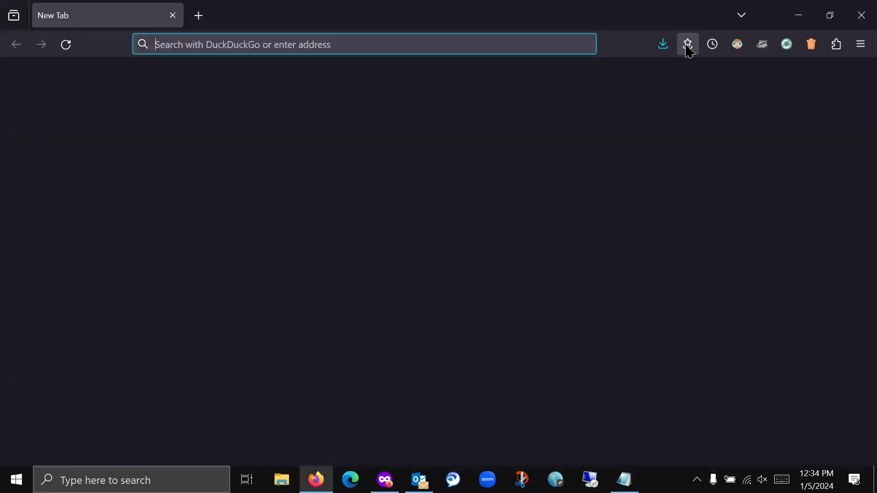
# - Go to epermits.catawbacountync.gov in the regular Firefox window
pyautogui.click(581, 44)
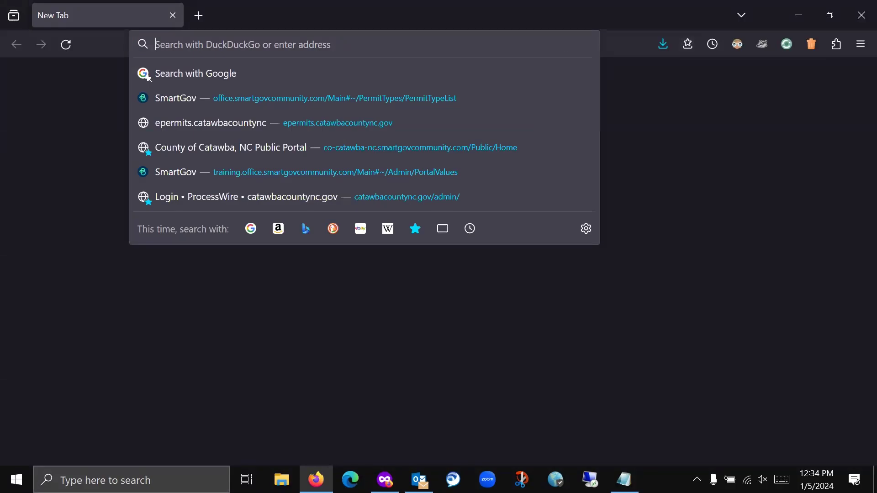
pyautogui.write('epermits.')
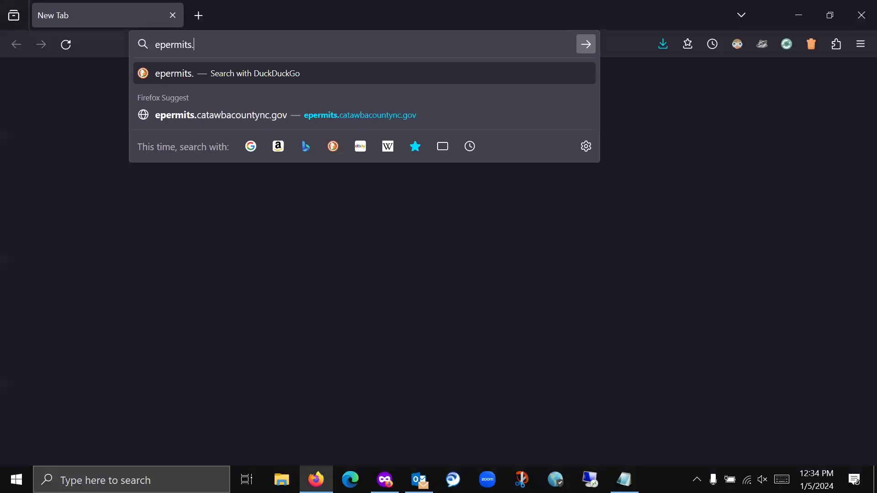
pyautogui.write('catyaw')
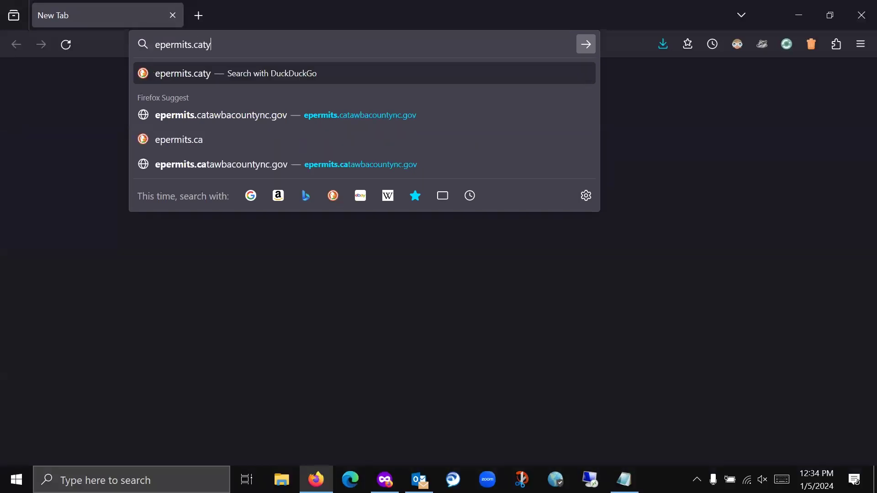
pyautogui.press('BackSpace')
pyautogui.press('BackSpace')
pyautogui.press('BackSpace')
pyautogui.write('awbaco')
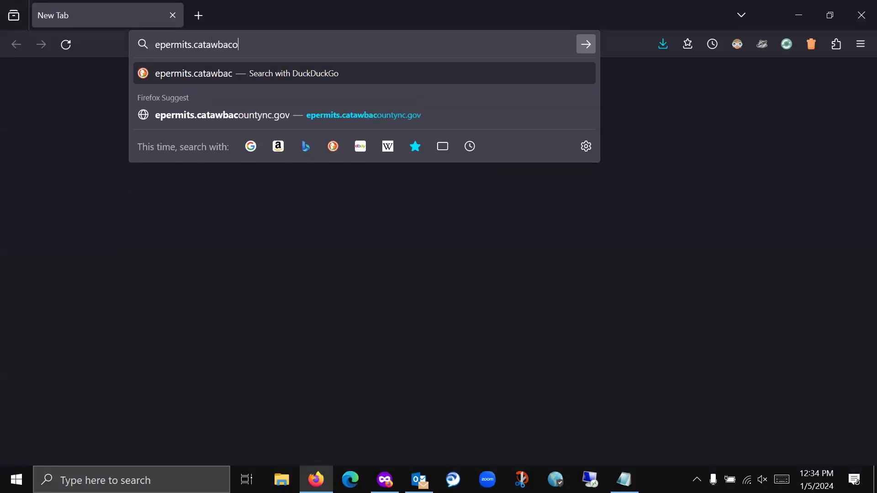
pyautogui.write('untync.gov/')
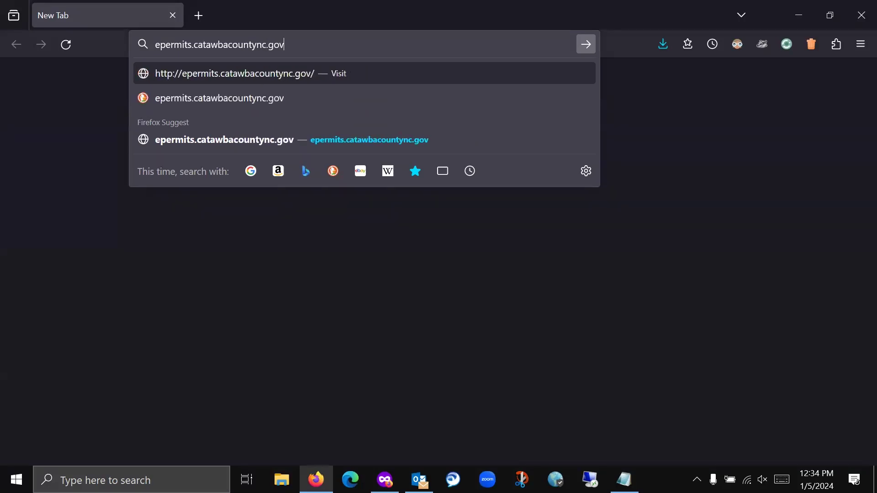
pyautogui.press('Return')
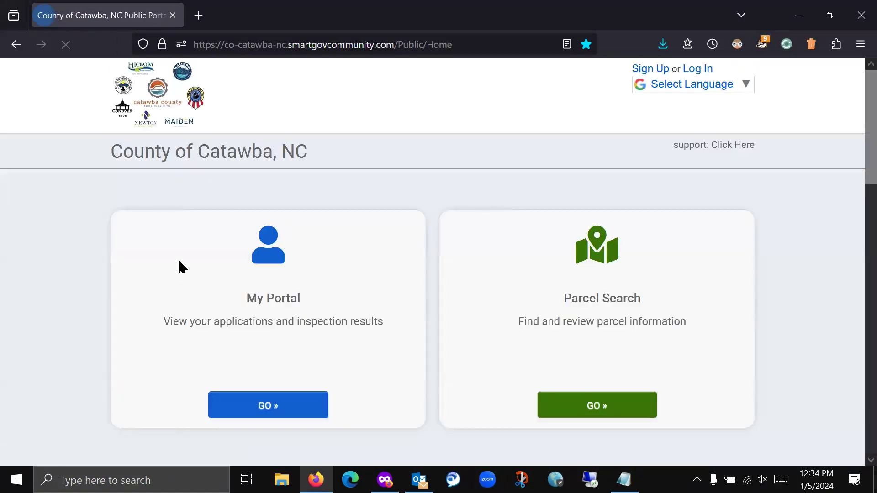
# - Open the inspection schedule and results reports link from the portal home page
pyautogui.scroll(-3, 90, 222)
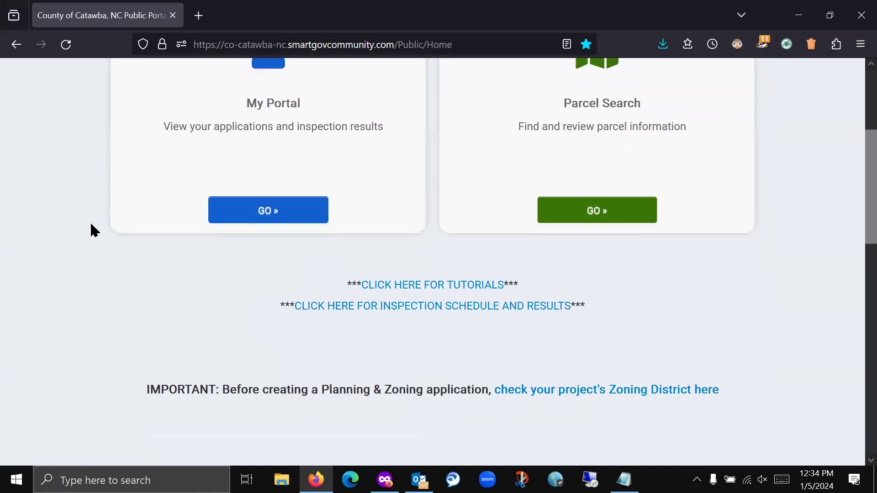
pyautogui.scroll(-3, 275, 318)
pyautogui.scroll(-1, 273, 318)
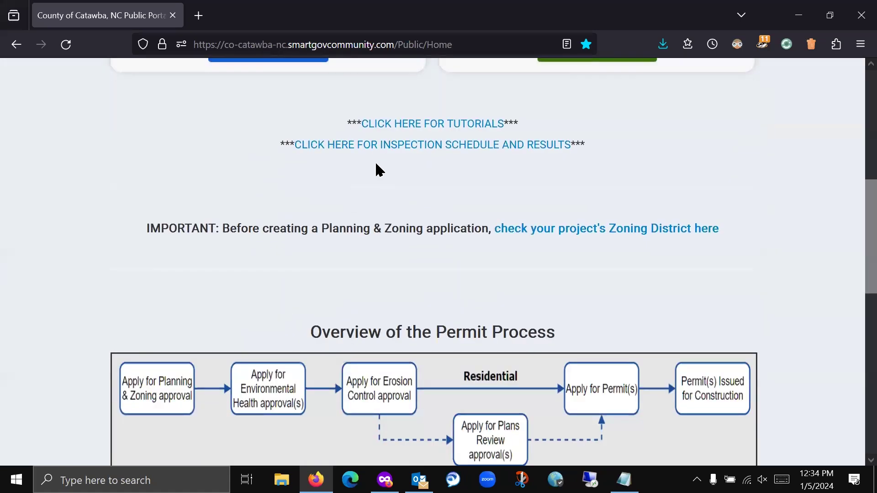
pyautogui.click(434, 149)
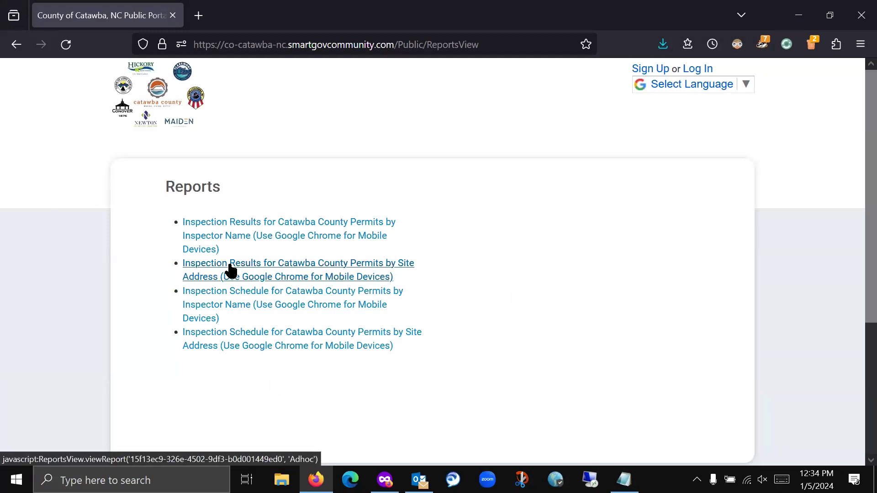
pyautogui.click(362, 279)
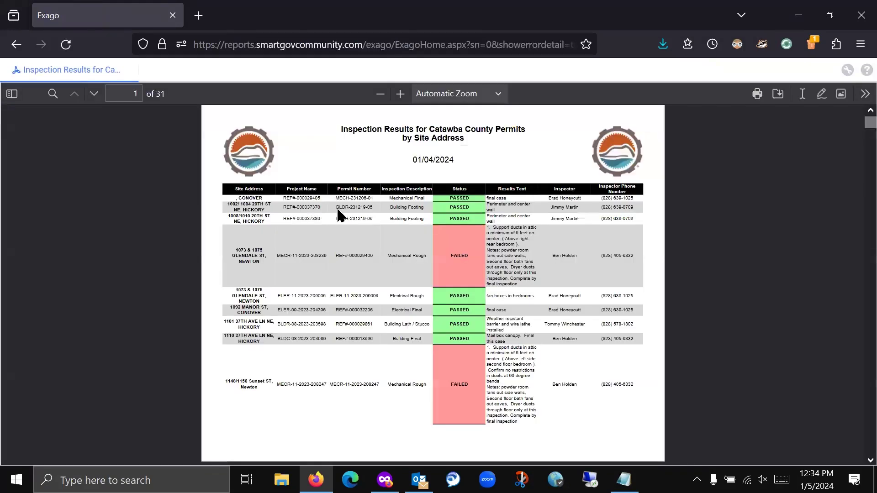
pyautogui.click(400, 94)
pyautogui.click(400, 94)
pyautogui.click(400, 94)
pyautogui.click(401, 93)
pyautogui.click(401, 93)
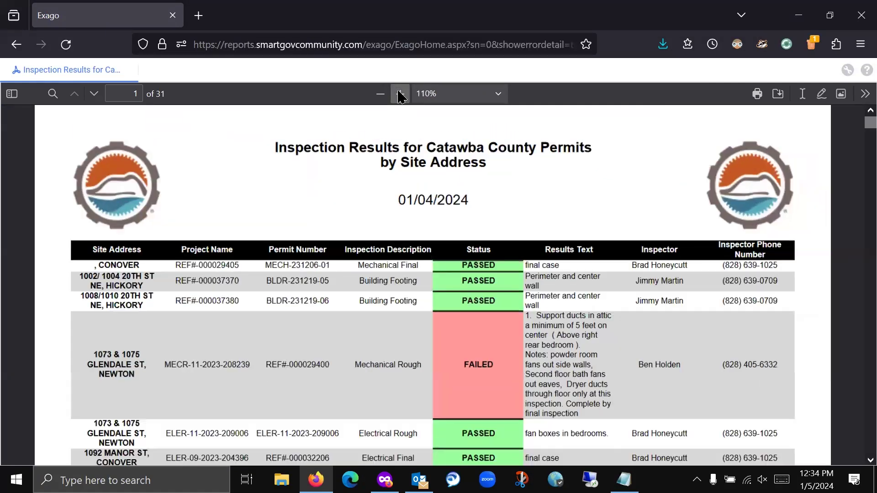
pyautogui.scroll(-6, 128, 259)
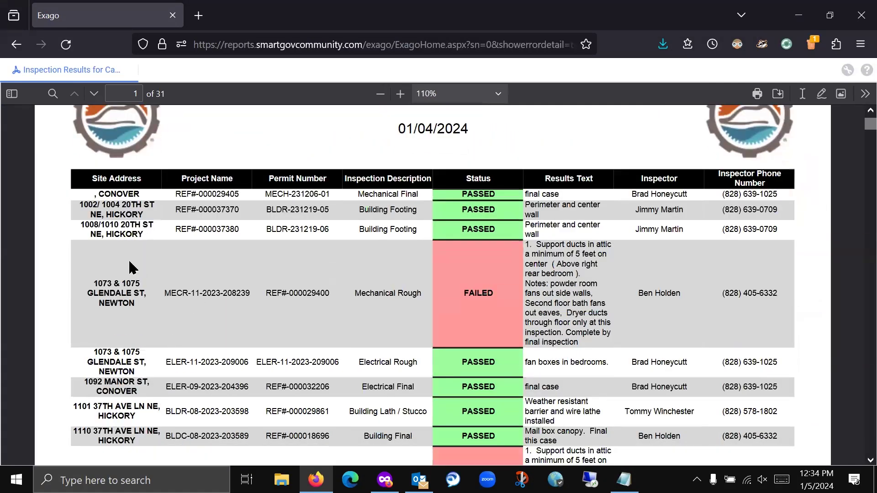
pyautogui.scroll(3, 128, 261)
pyautogui.scroll(-4, 126, 256)
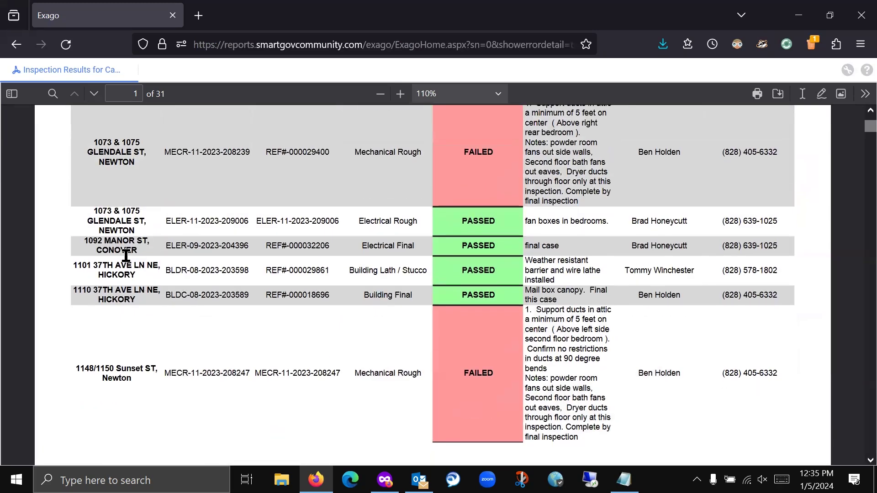
pyautogui.scroll(3, 238, 254)
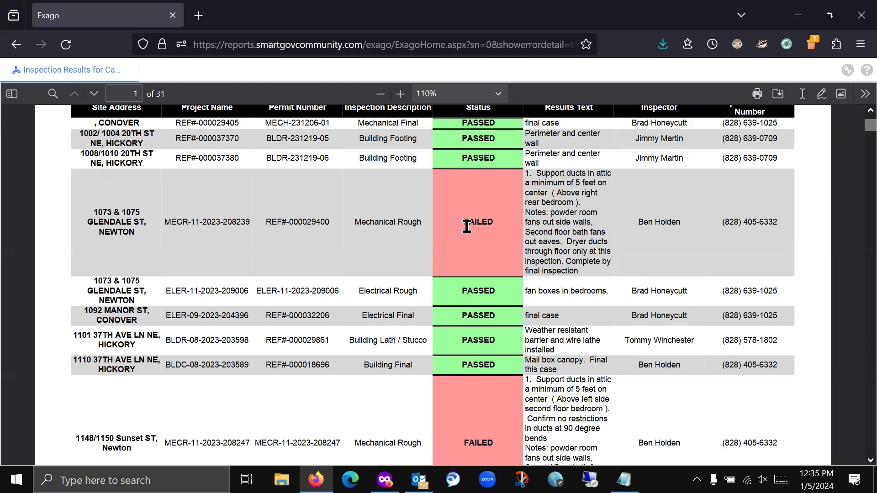
pyautogui.scroll(2, 575, 212)
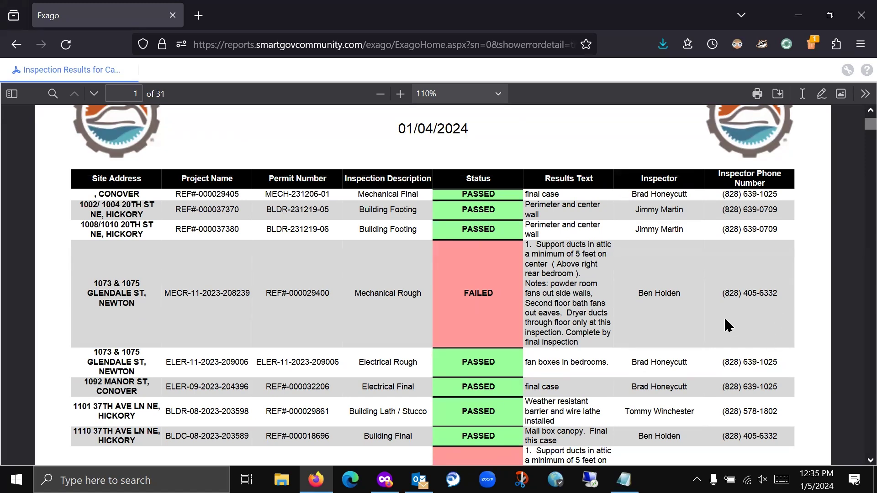
pyautogui.scroll(-15, 344, 310)
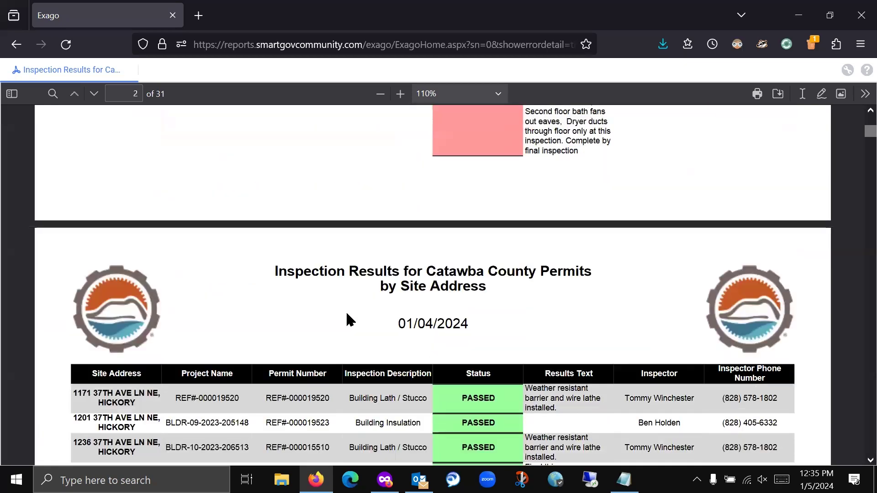
pyautogui.scroll(-15, 347, 322)
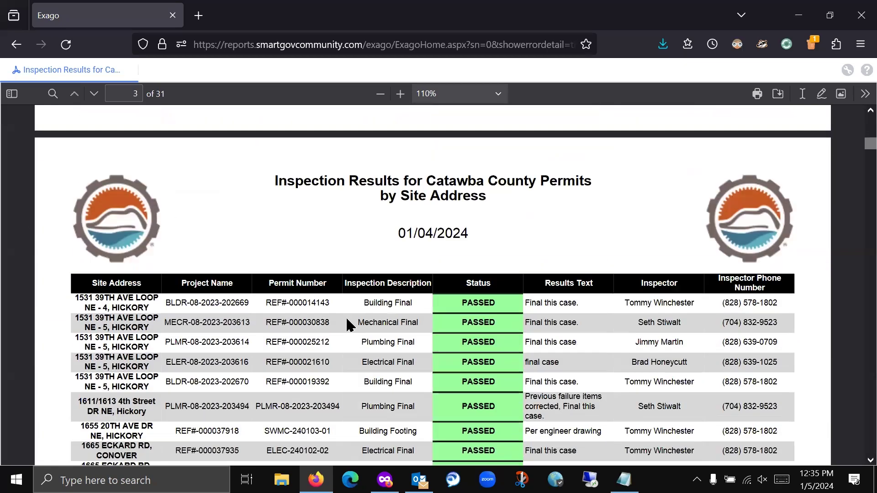
pyautogui.scroll(-3, 347, 325)
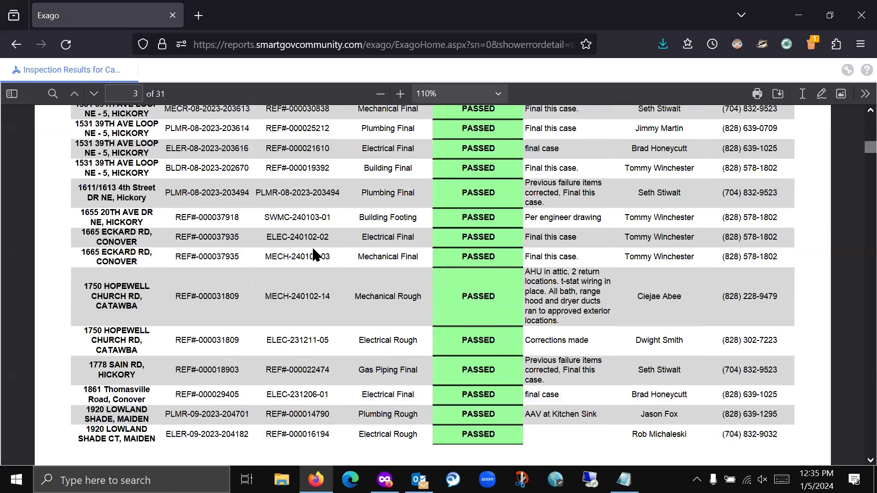
pyautogui.click(16, 45)
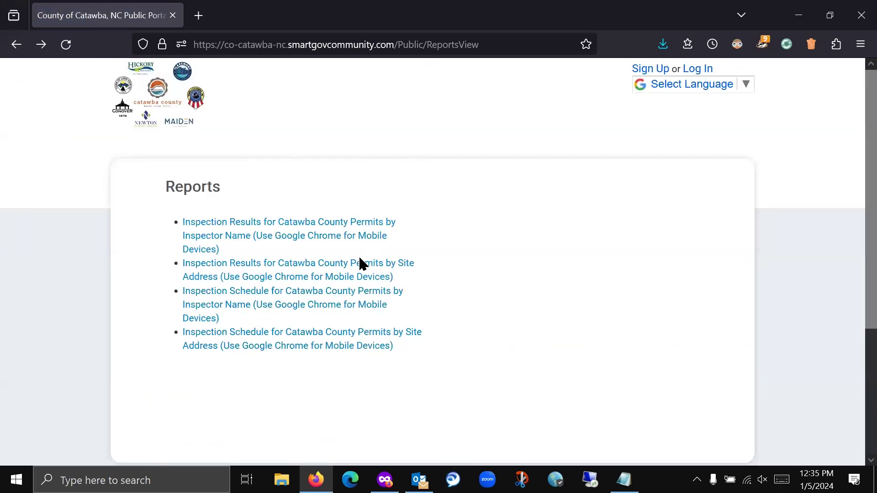
# - Reopen the inspection results by site address report, then go back to the county home page
pyautogui.click(323, 277)
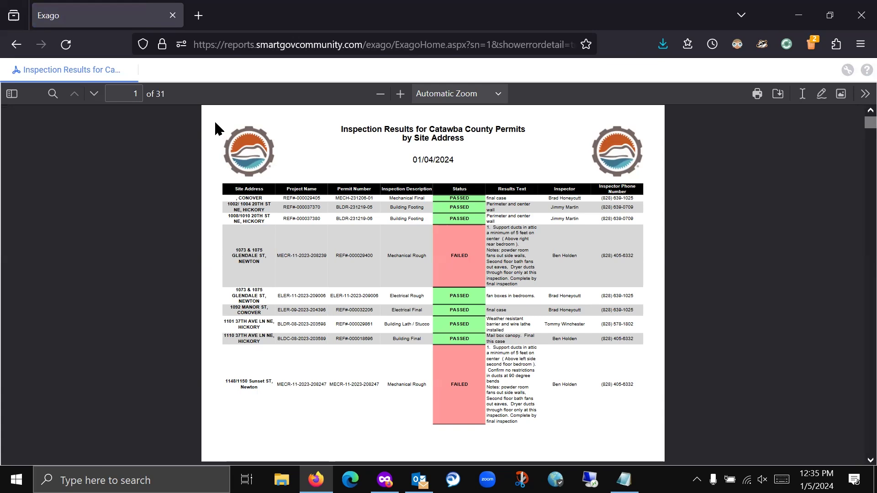
pyautogui.click(16, 44)
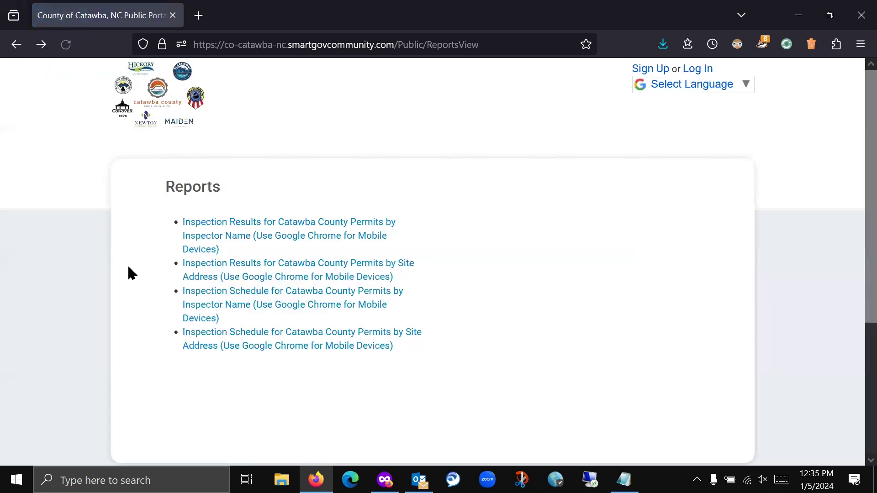
pyautogui.click(152, 108)
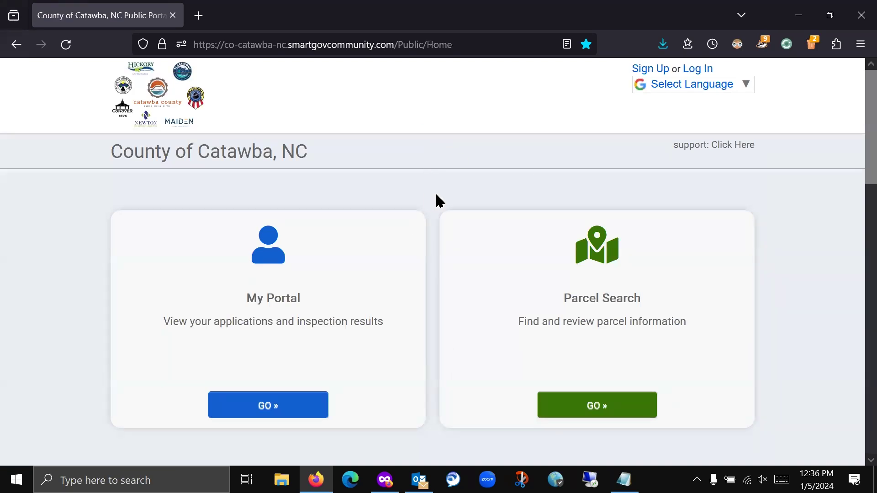
# - Load the portal's 'training' URL in the public window and open My Portal's Applications page
pyautogui.click(384, 480)
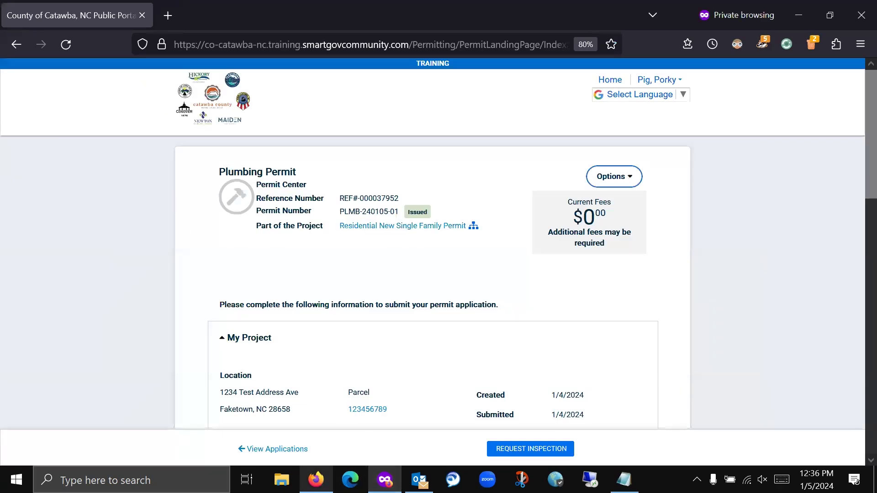
pyautogui.hotkey('alt', 'Tab')
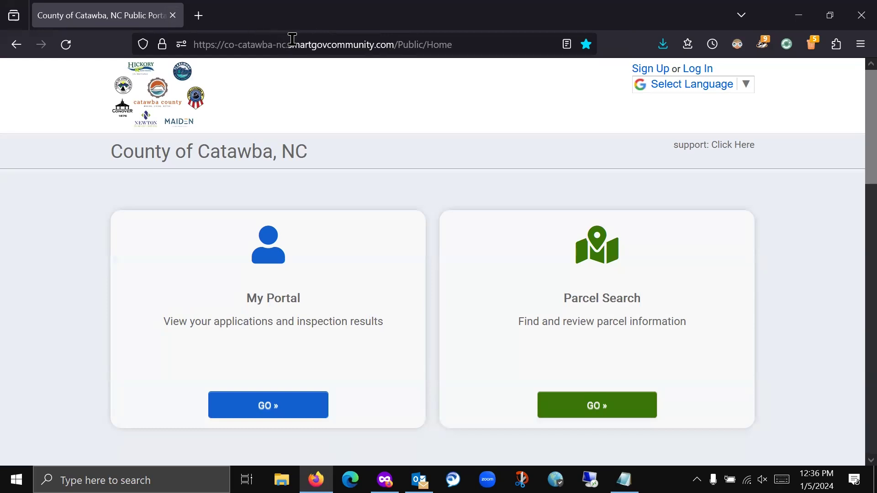
pyautogui.click(288, 37)
pyautogui.click(288, 37)
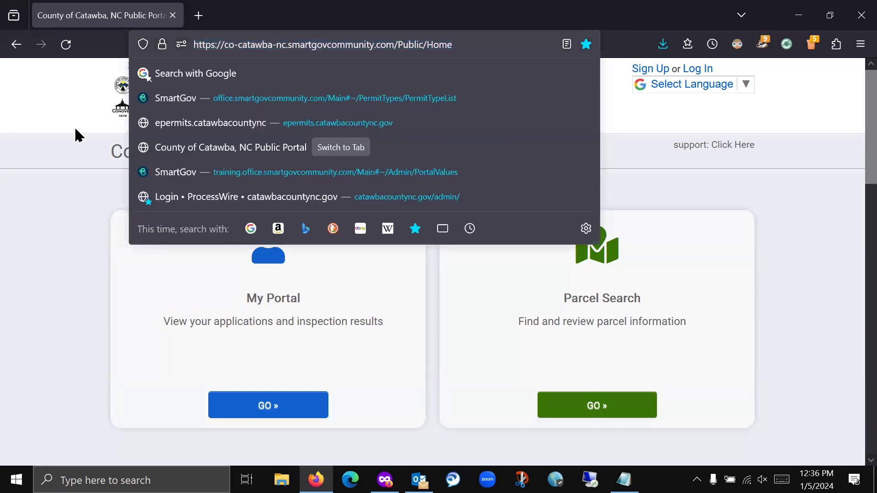
pyautogui.write('training')
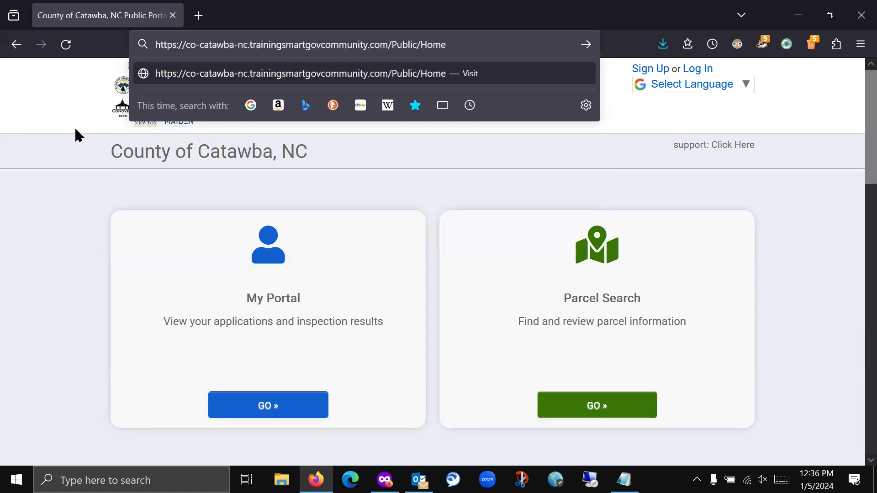
pyautogui.press('Return')
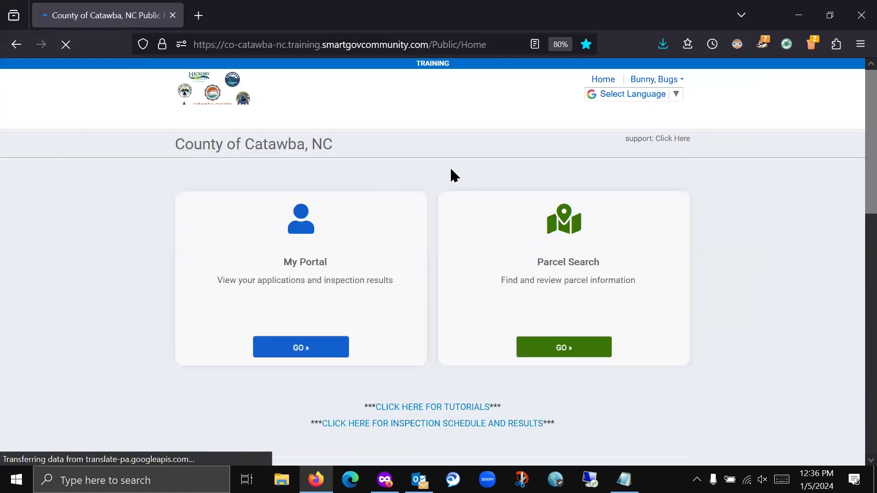
pyautogui.click(302, 348)
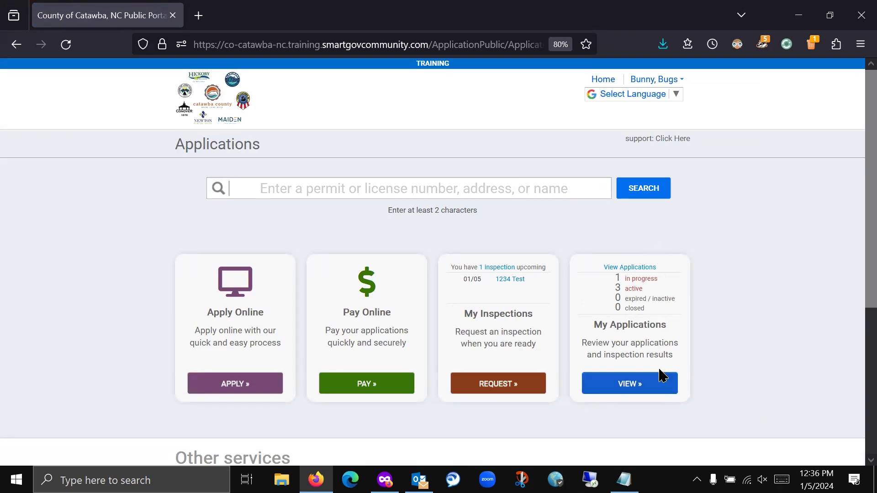
# - Open permit BLDR-240104-01 from the three active records in the applications list
pyautogui.click(635, 269)
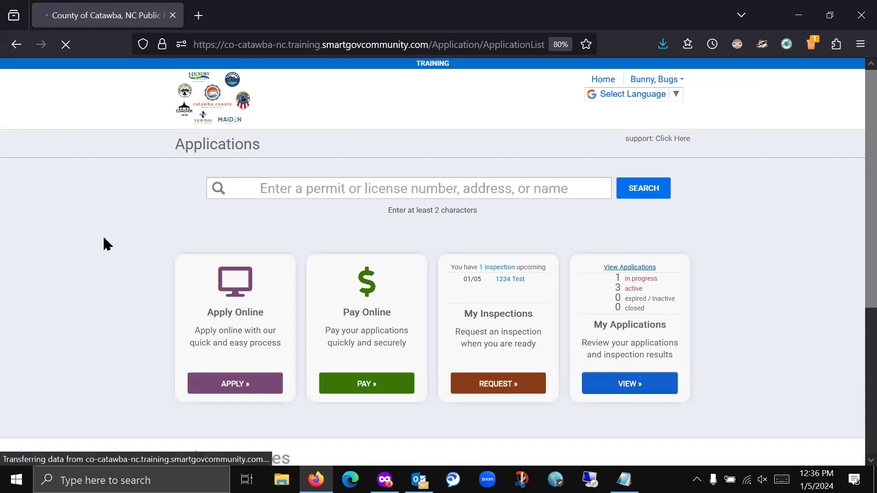
pyautogui.scroll(-3, 152, 250)
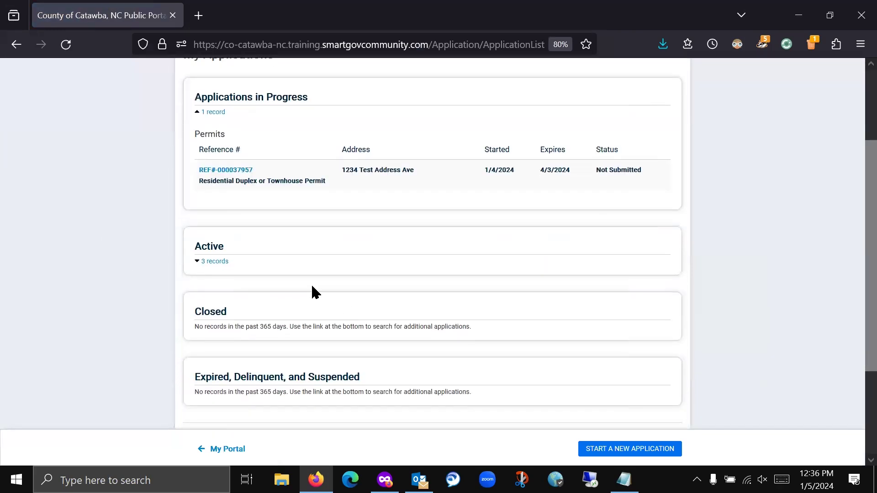
pyautogui.click(208, 262)
pyautogui.scroll(-3, 318, 255)
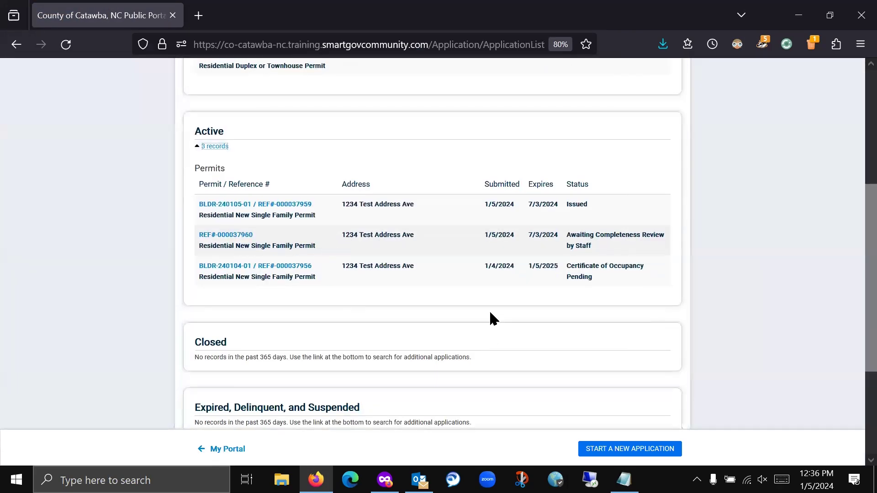
pyautogui.click(272, 273)
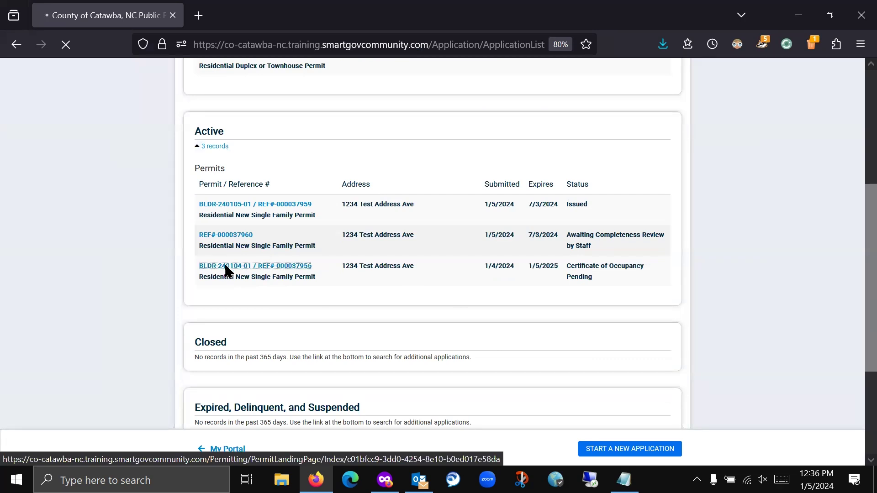
# - Expand the permit's inspections and open the failed Building Footing inspection report
pyautogui.scroll(-12, 169, 310)
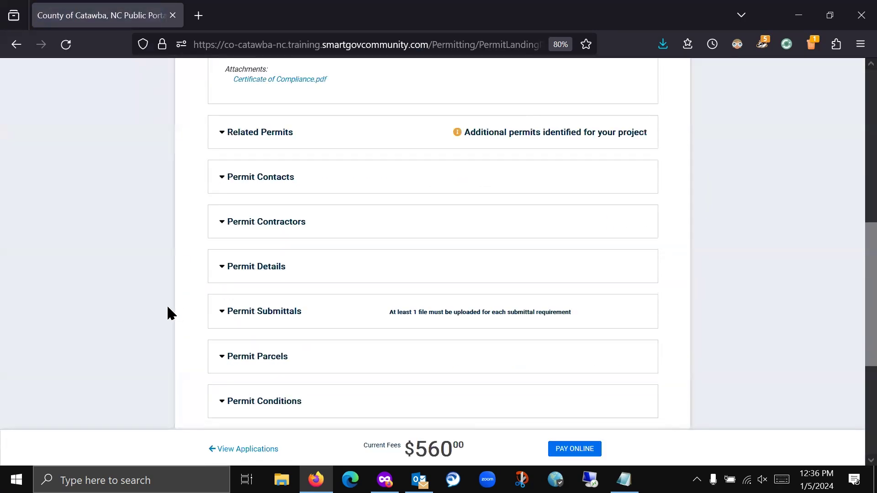
pyautogui.click(299, 325)
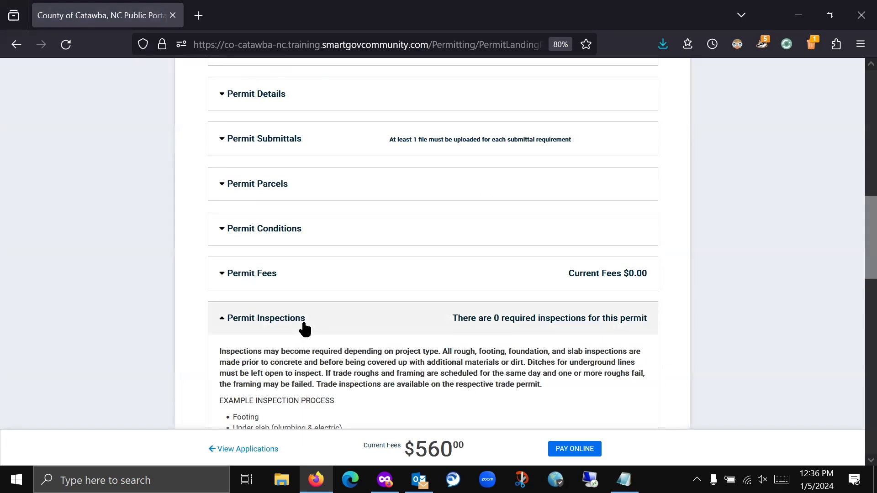
pyautogui.scroll(-7, 300, 322)
pyautogui.scroll(-3, 299, 324)
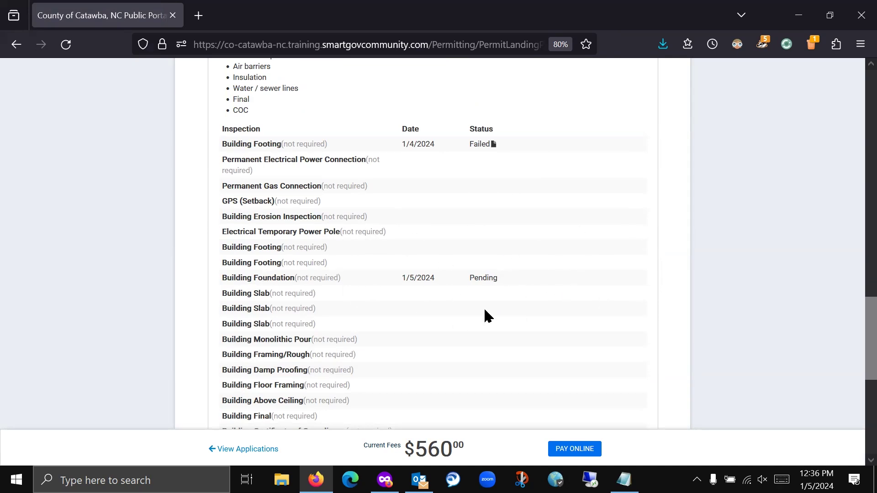
pyautogui.scroll(3, 512, 256)
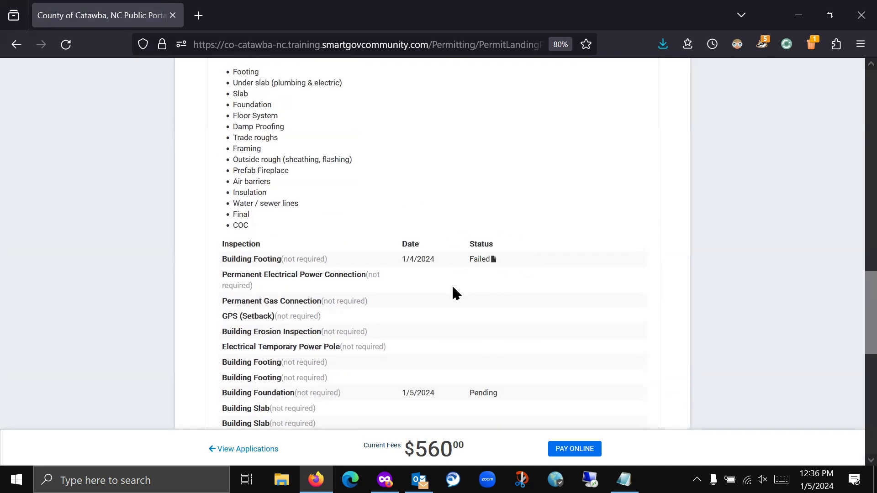
pyautogui.click(494, 260)
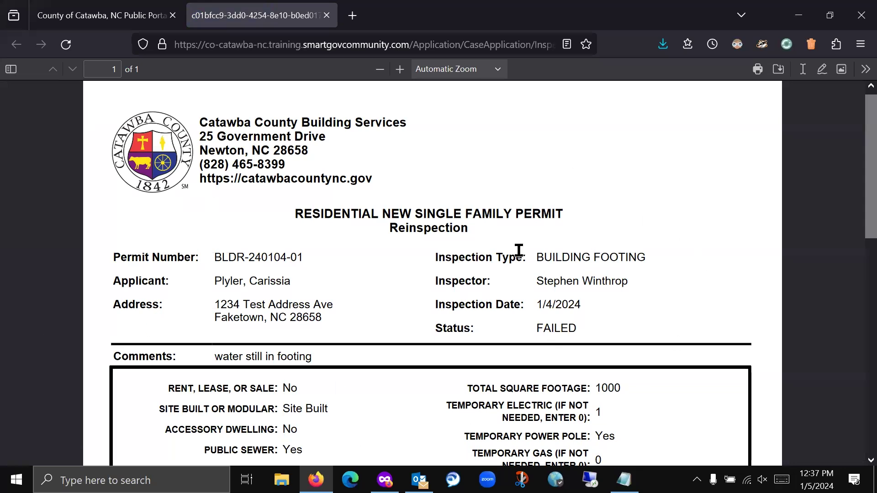
# - Read the footing reinspection PDF (failed 1/4/2024, 'water still in footing') and close its tab
pyautogui.scroll(-3, 328, 233)
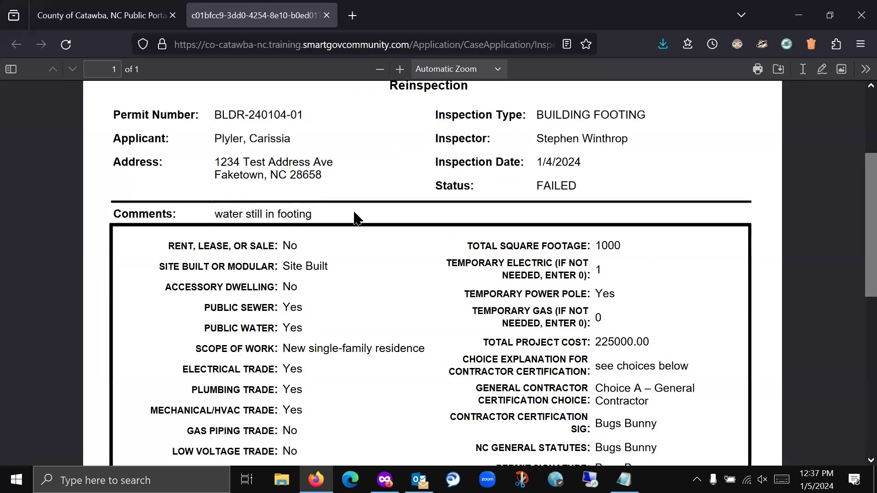
pyautogui.scroll(-2, 453, 220)
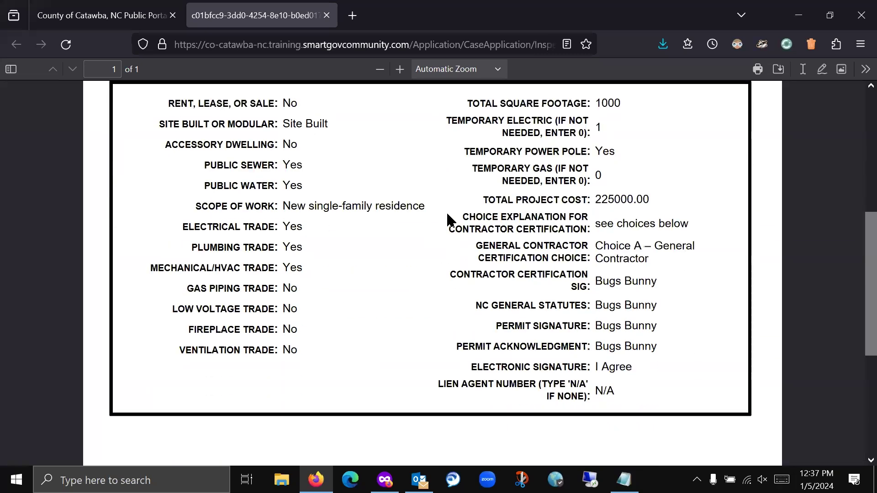
pyautogui.scroll(-5, 424, 183)
pyautogui.scroll(5, 421, 204)
pyautogui.scroll(-5, 418, 197)
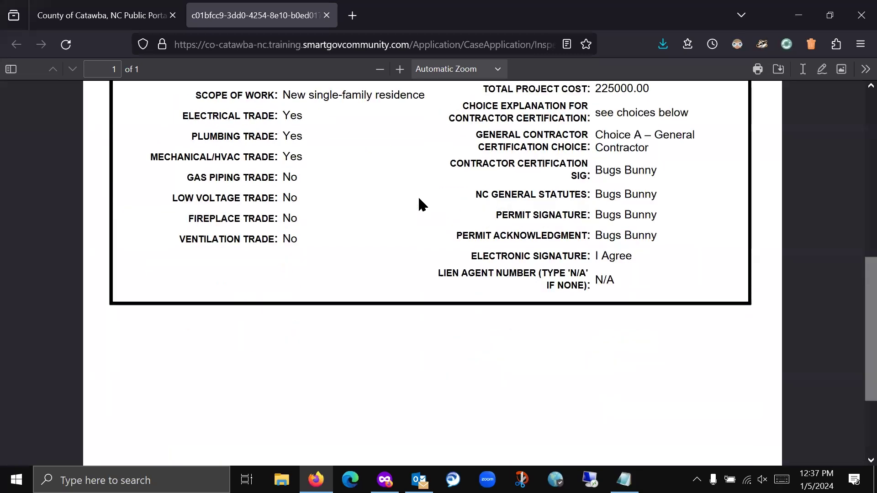
pyautogui.scroll(8, 419, 199)
pyautogui.scroll(4, 420, 203)
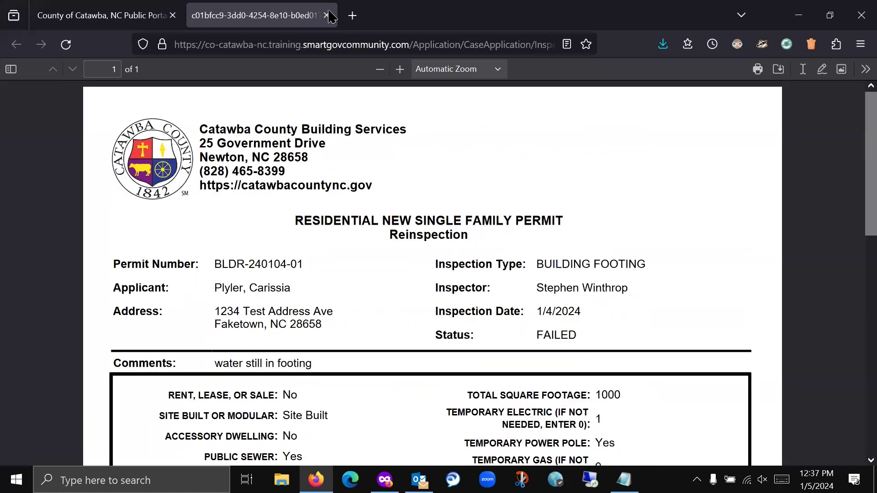
pyautogui.click(326, 15)
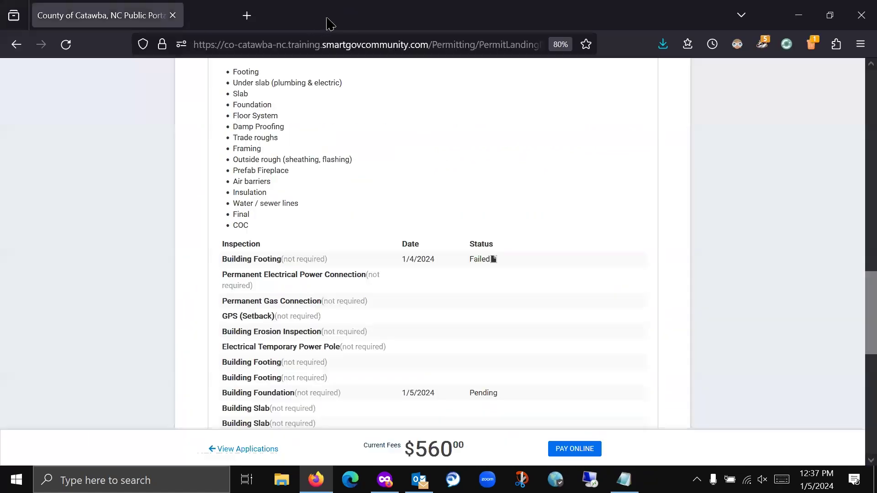
# - Scroll to the top of permit BLDR-240104-01 and return to the County of Catawba portal home
pyautogui.scroll(8, 194, 277)
pyautogui.scroll(10, 194, 277)
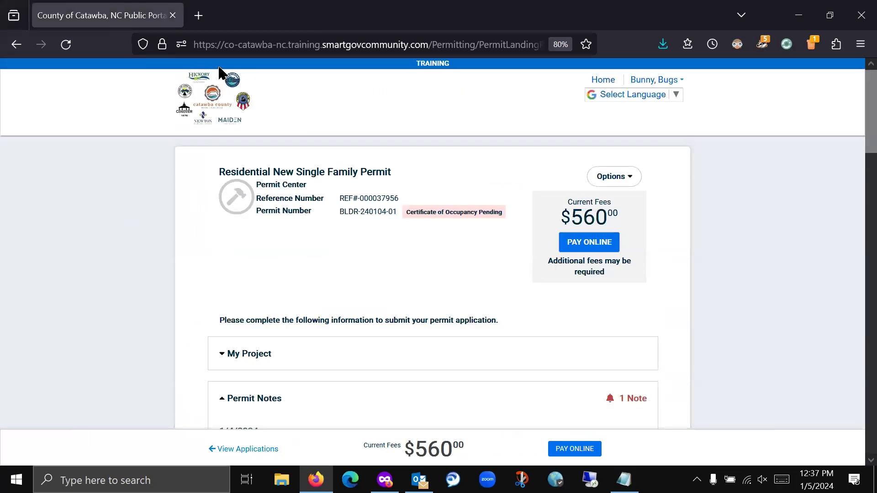
pyautogui.click(205, 112)
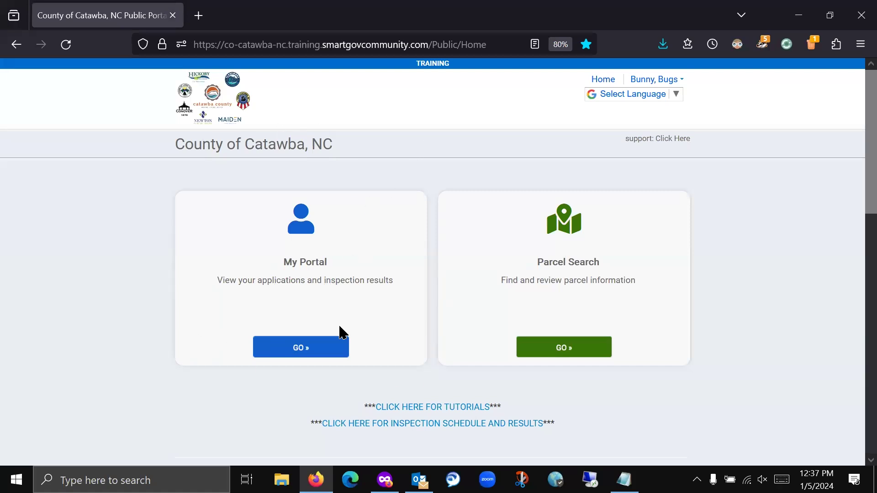
# - Open active permit BLDR-240104-01 from My Portal's applications list
pyautogui.click(299, 348)
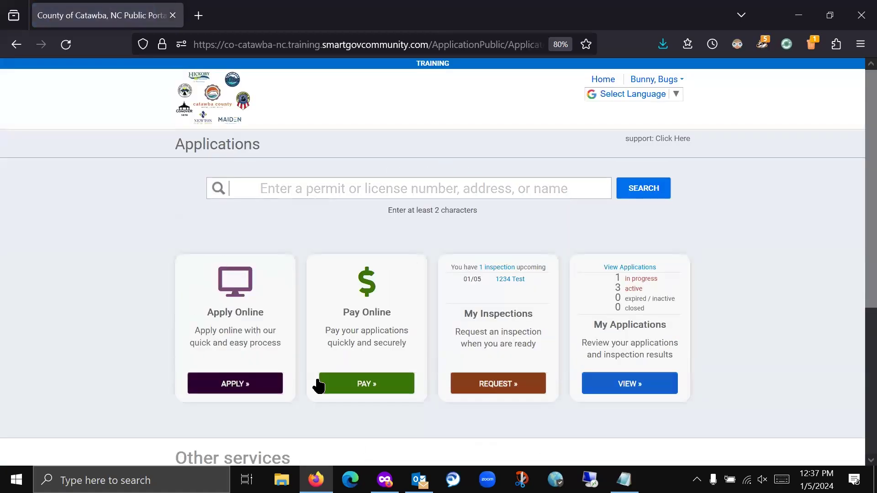
pyautogui.click(629, 383)
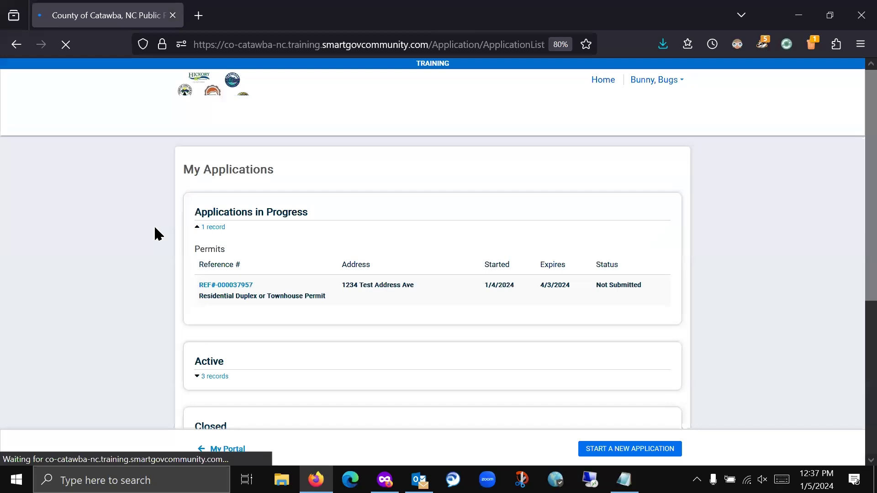
pyautogui.scroll(-2, 151, 229)
pyautogui.scroll(-1, 153, 235)
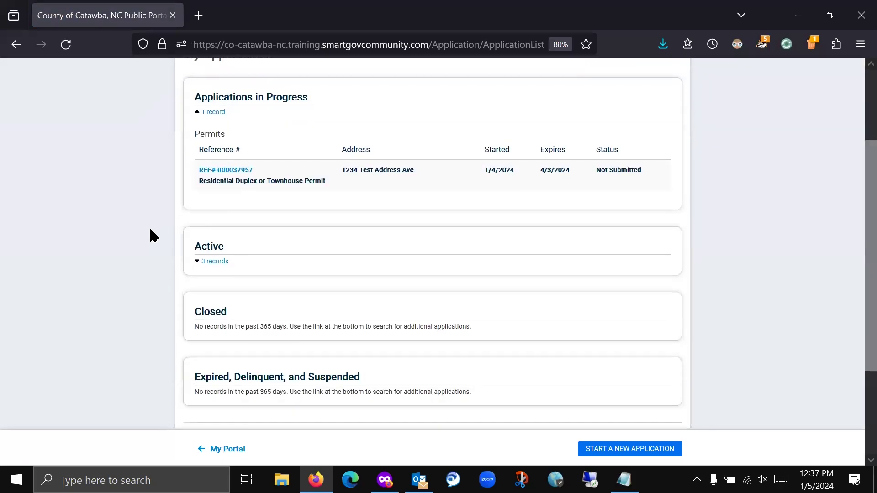
pyautogui.click(218, 262)
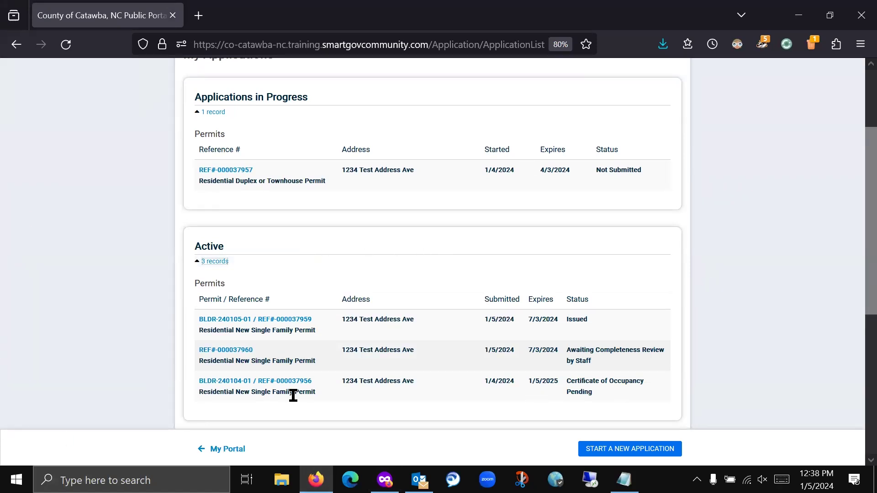
pyautogui.click(273, 382)
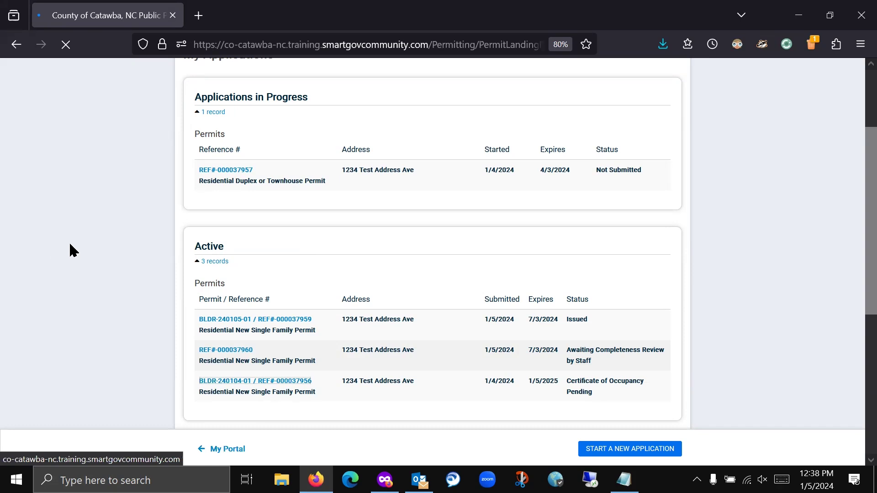
# - Find and open the permit's Certificate of Compliance.pdf attachment
pyautogui.scroll(-5, 186, 270)
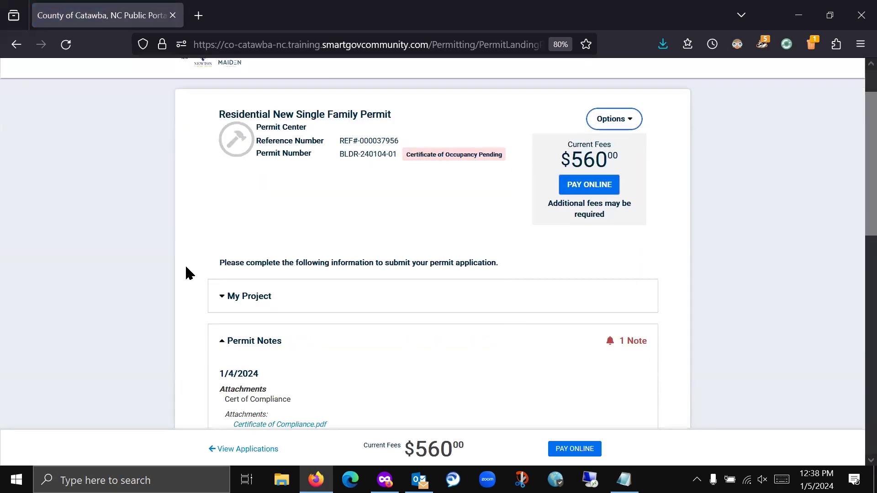
pyautogui.scroll(-2, 186, 267)
pyautogui.scroll(2, 185, 267)
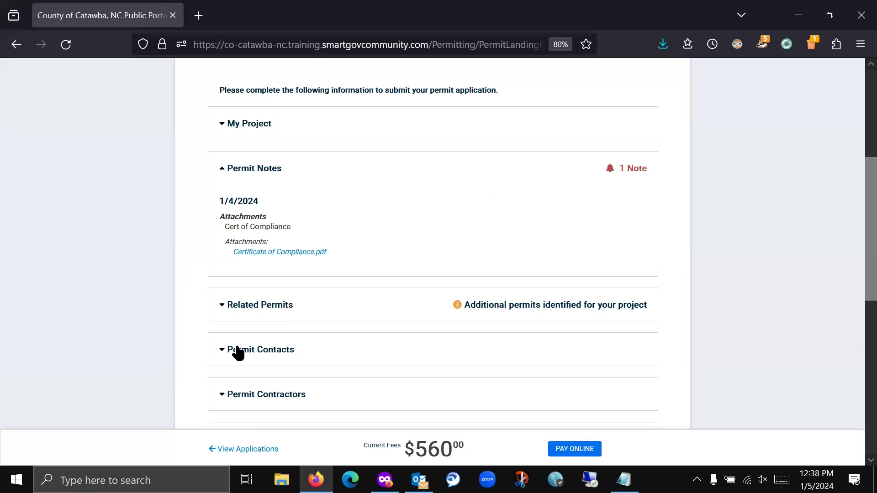
pyautogui.scroll(4, 189, 256)
pyautogui.scroll(-4, 190, 257)
pyautogui.scroll(3, 194, 274)
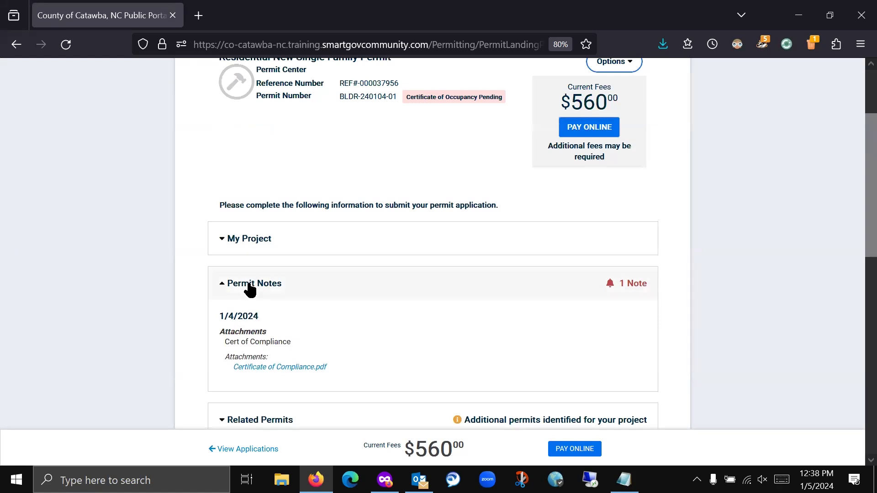
pyautogui.click(291, 371)
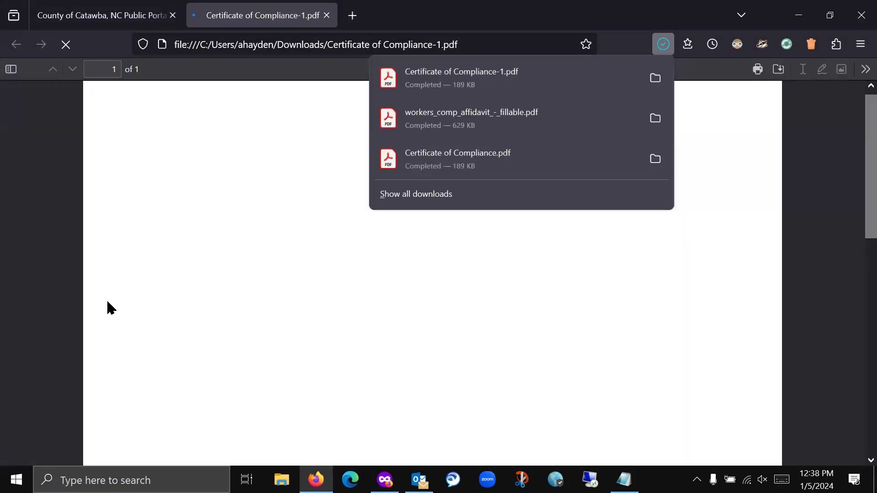
# - View the one-page Certificate of Compliance for Residential New Single Family permit BLDR-240104-01
pyautogui.click(515, 212)
pyautogui.scroll(-3, 506, 207)
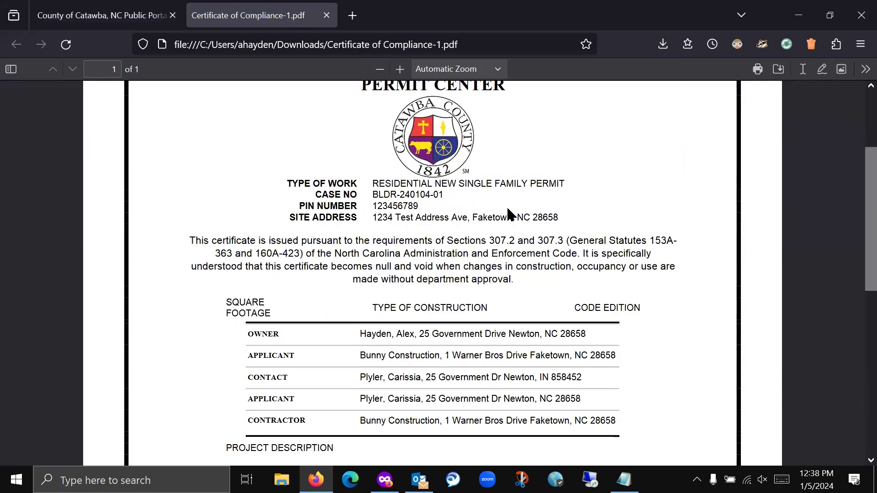
pyautogui.scroll(-3, 503, 213)
pyautogui.scroll(3, 503, 212)
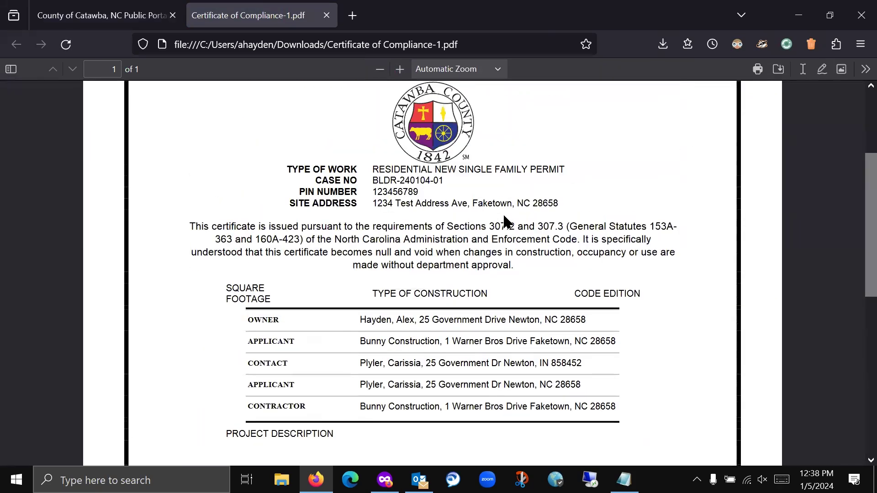
pyautogui.scroll(2, 504, 215)
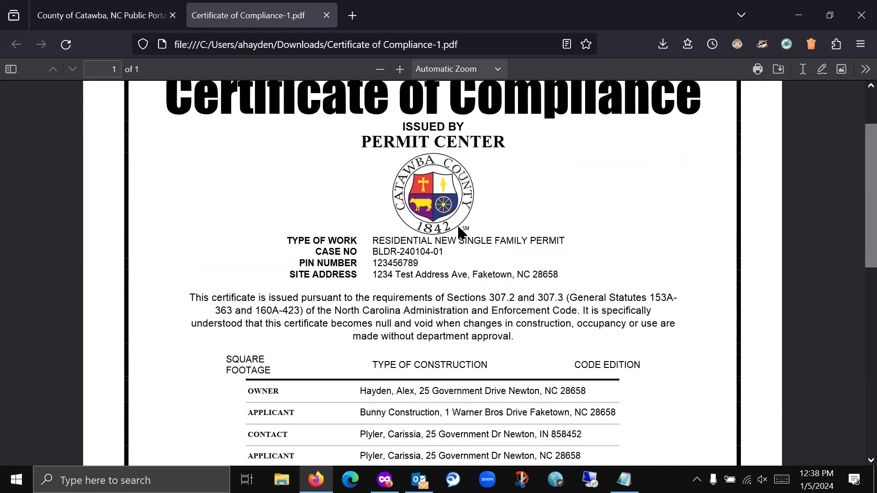
pyautogui.scroll(2, 352, 274)
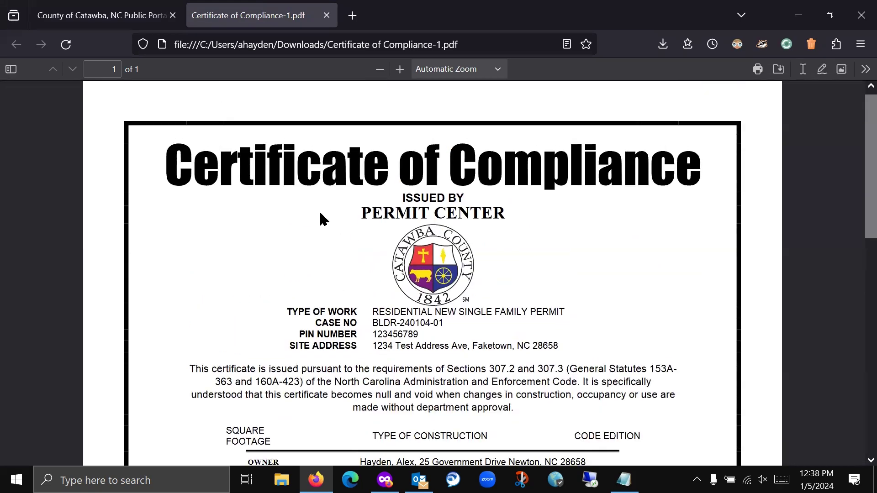
# - Close the certificate, review the Electrical, Mechanical/HVAC and Plumbing related permits, then return home
pyautogui.click(326, 15)
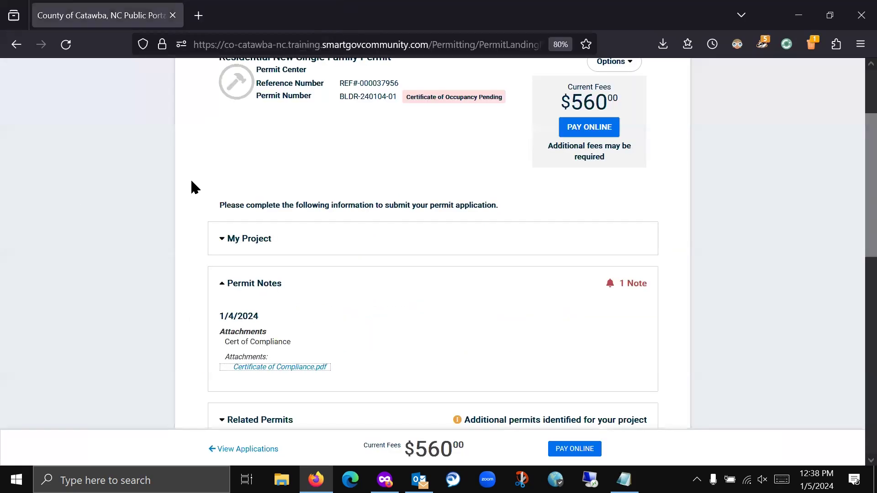
pyautogui.scroll(-3, 180, 251)
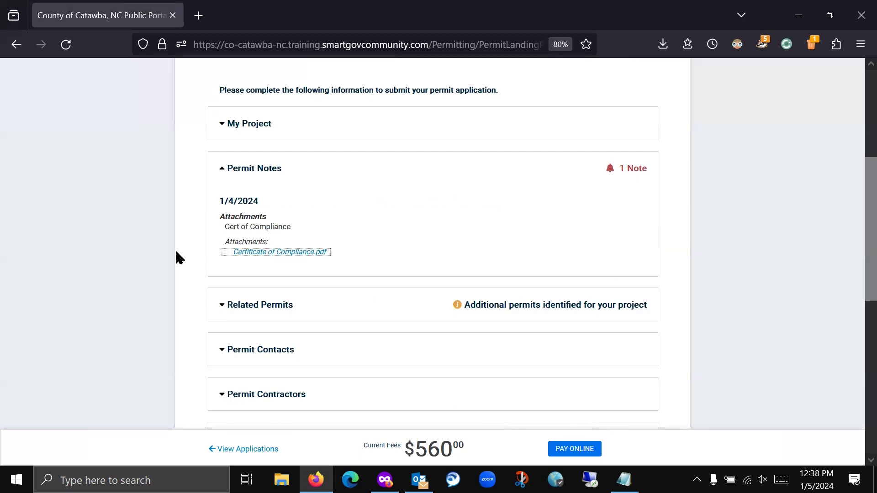
pyautogui.click(231, 305)
pyautogui.scroll(-1, 192, 277)
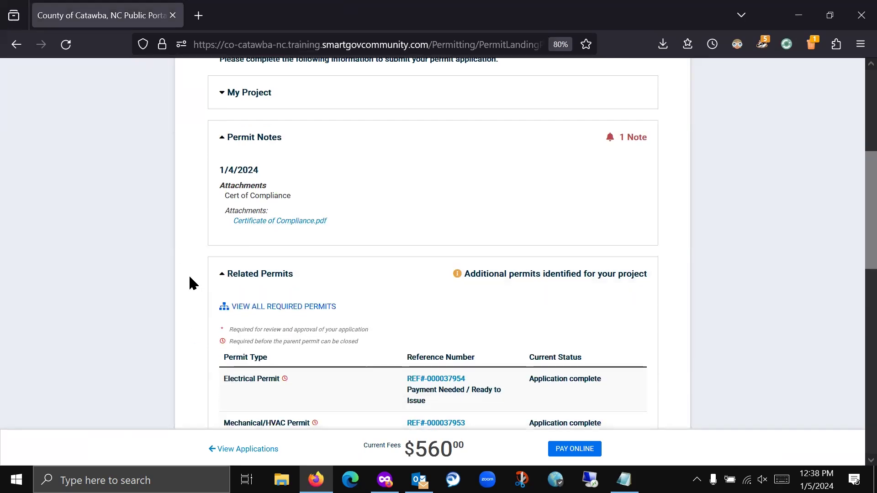
pyautogui.scroll(-3, 189, 277)
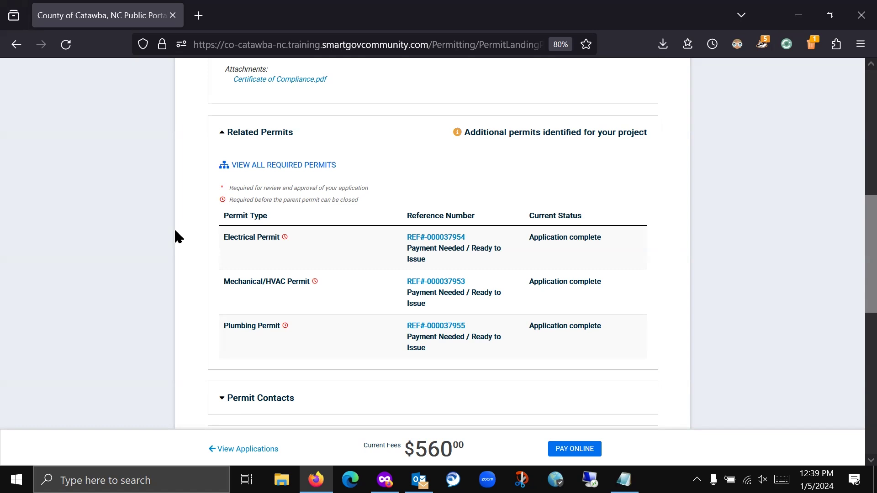
pyautogui.scroll(10, 210, 248)
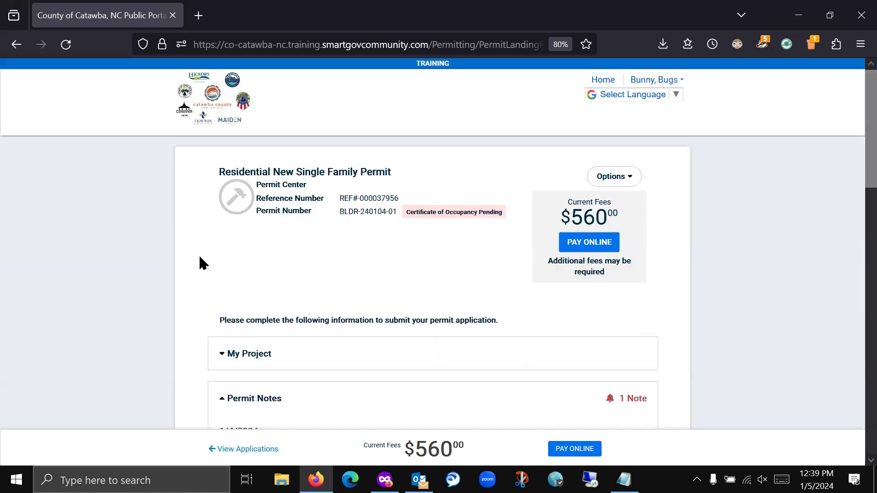
pyautogui.click(225, 117)
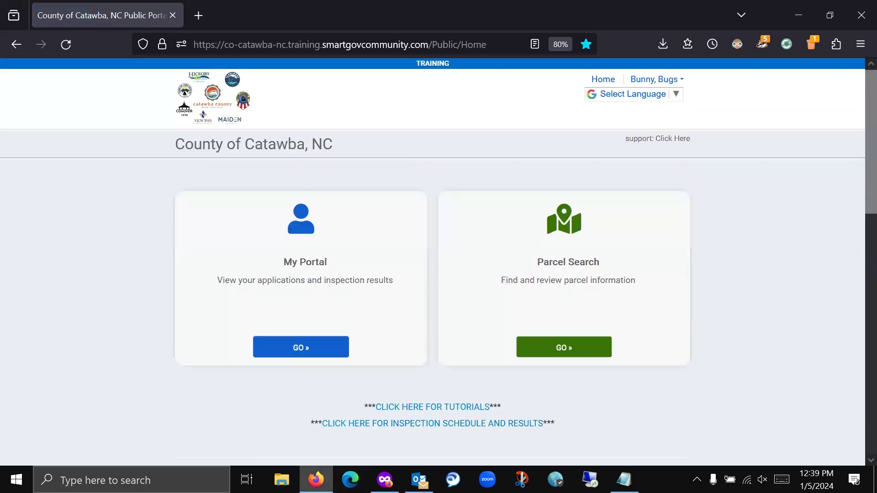
# - Load epermits.catawbacountync.gov in a new Firefox tab from the autocompleted 'epermi'
pyautogui.click(198, 15)
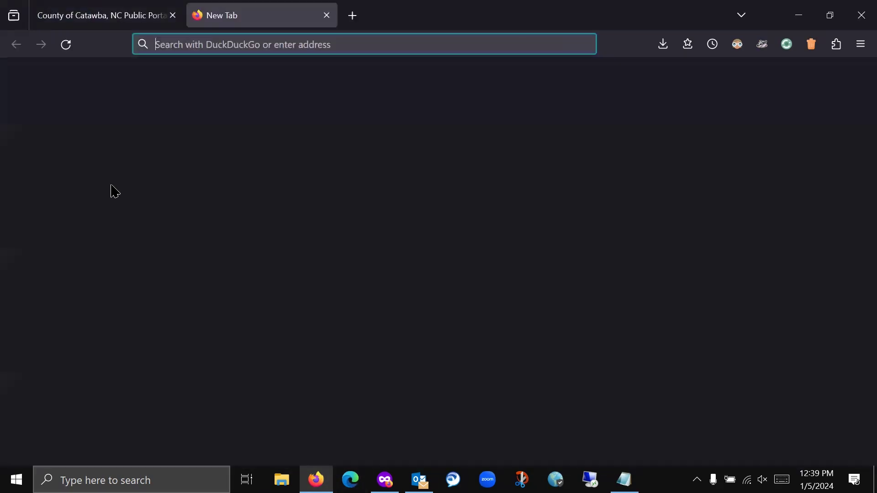
pyautogui.write('epermits.catawbacountync.gov/')
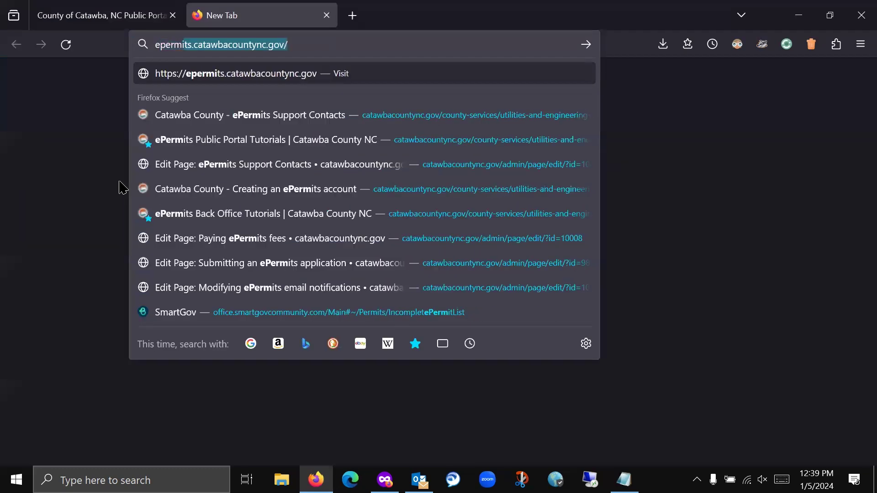
pyautogui.press('Return')
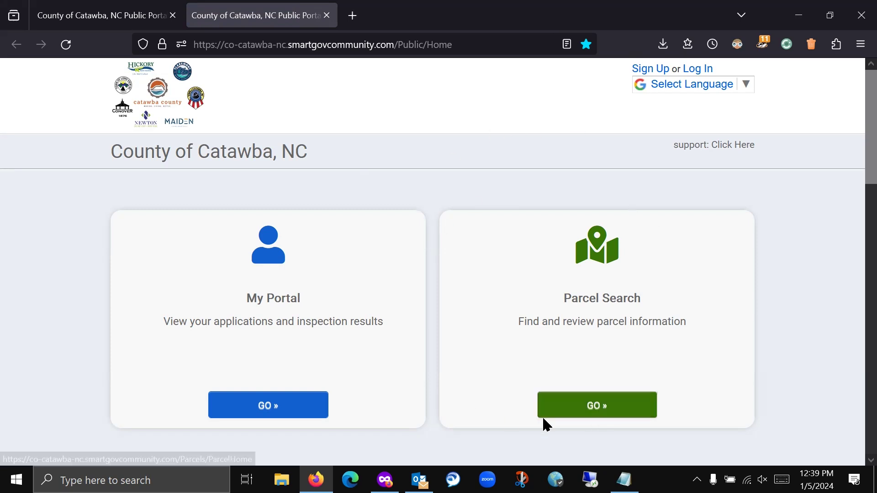
pyautogui.click(606, 413)
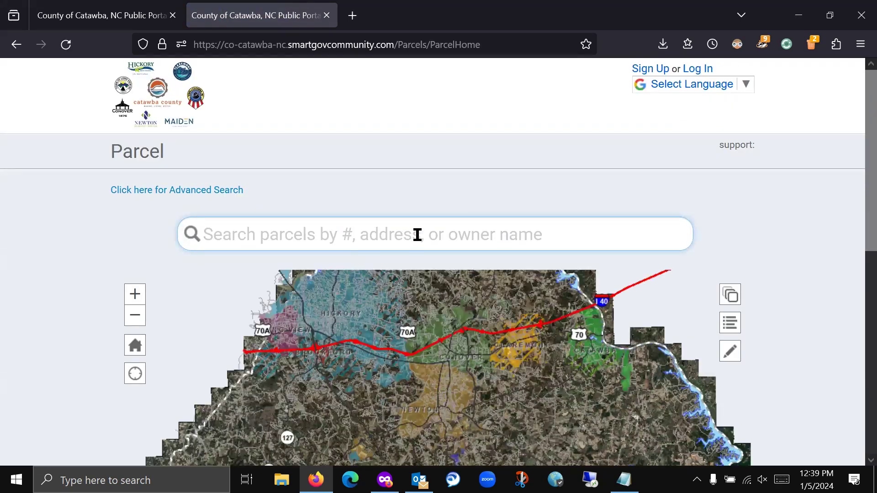
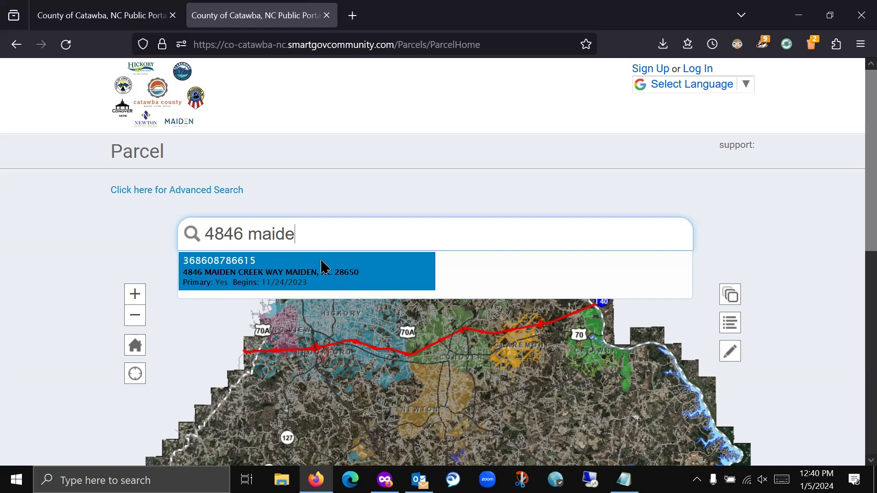
pyautogui.click(325, 267)
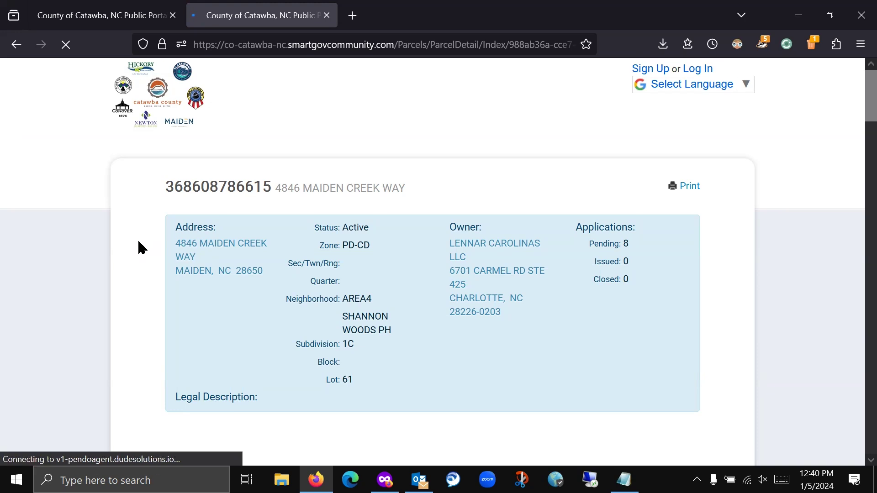
pyautogui.scroll(-7, 138, 242)
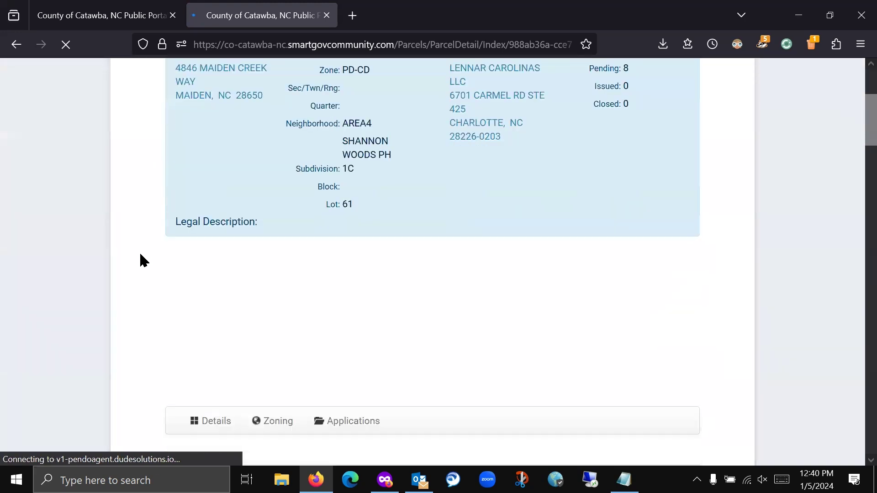
pyautogui.scroll(-4, 117, 265)
pyautogui.scroll(6, 130, 235)
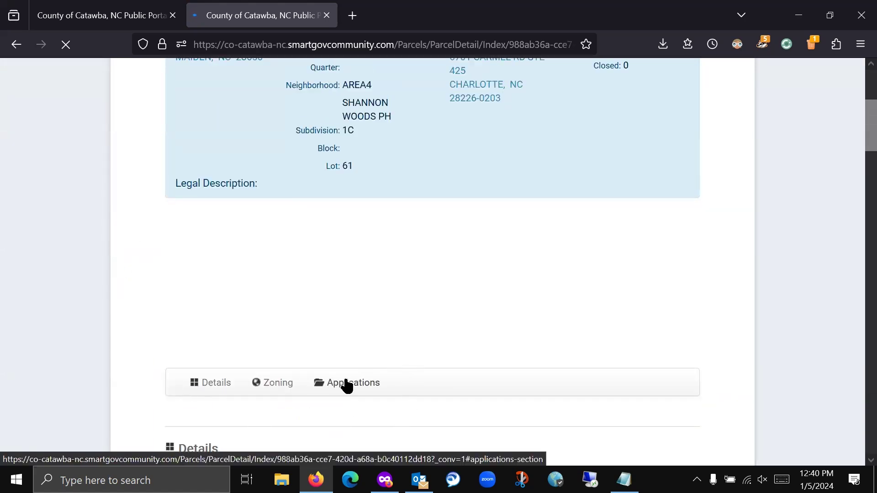
# - Browse the parcel's Applications list down to the Gas Piping Permit entry
pyautogui.click(345, 384)
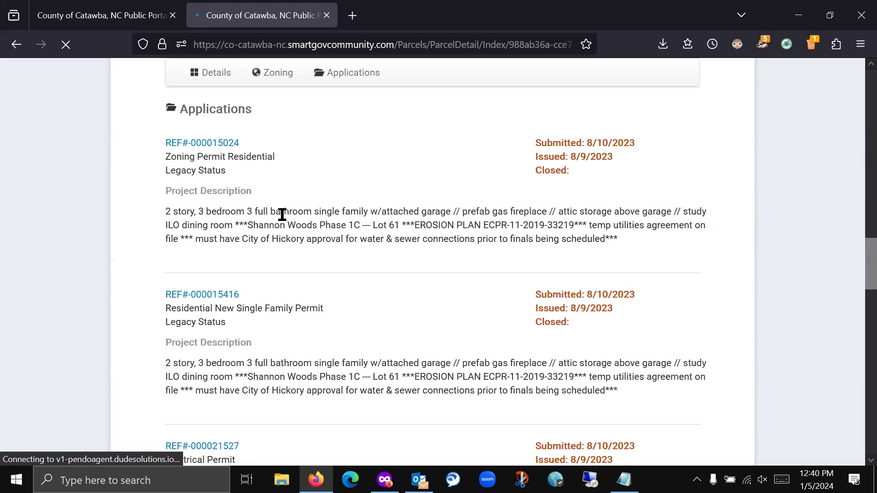
pyautogui.scroll(10, 360, 231)
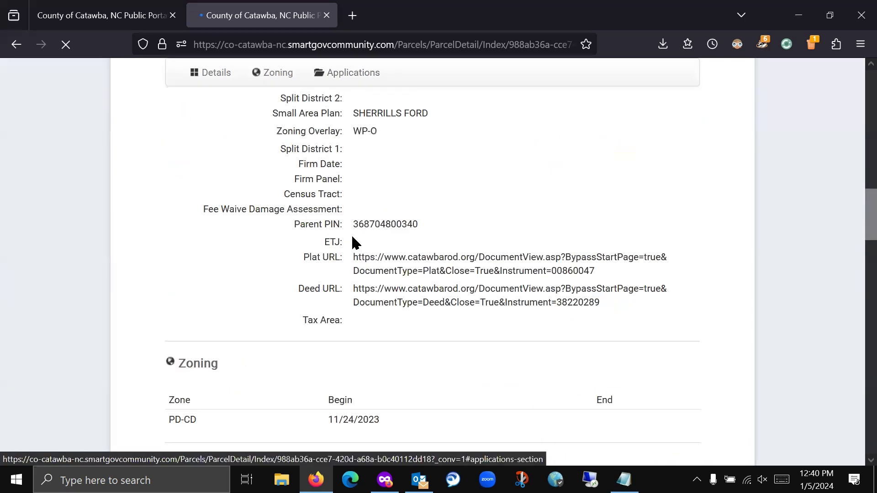
pyautogui.scroll(-5, 275, 163)
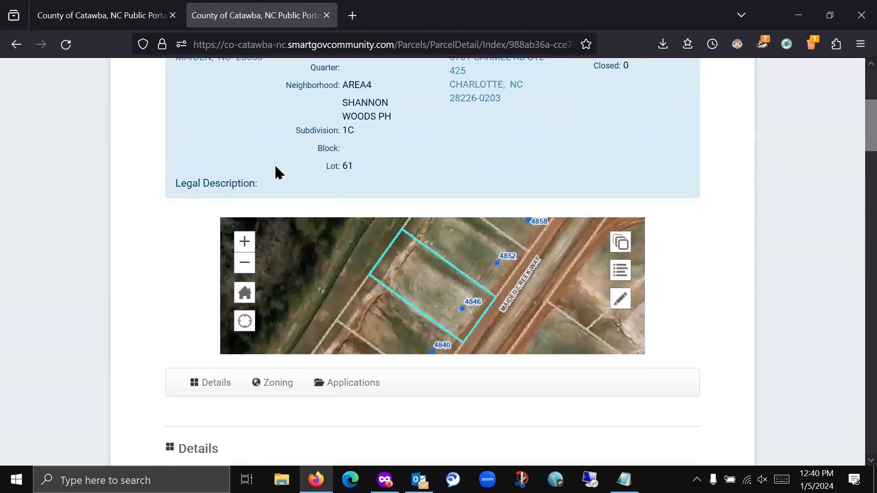
pyautogui.scroll(-15, 151, 220)
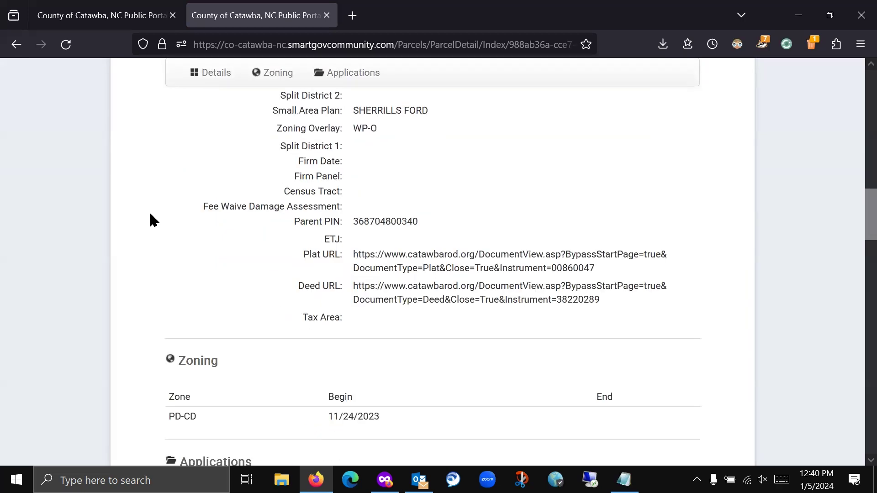
pyautogui.scroll(-3, 150, 214)
pyautogui.scroll(12, 174, 256)
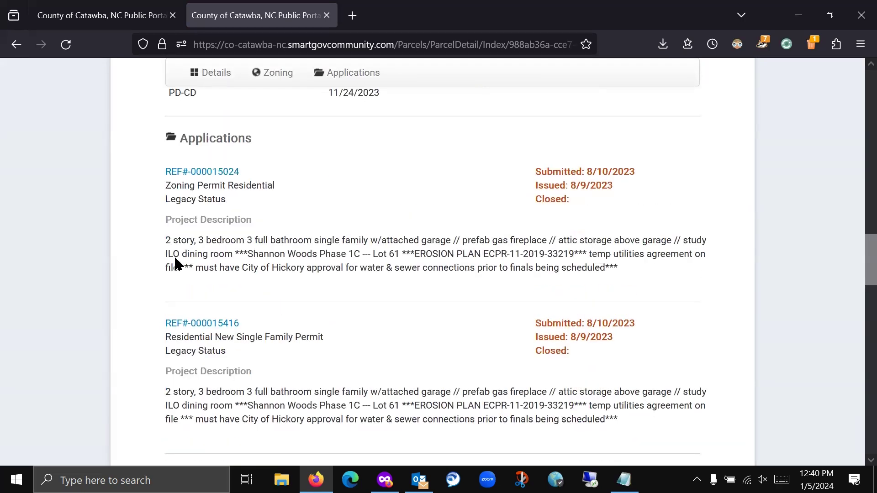
pyautogui.scroll(8, 151, 280)
pyautogui.scroll(-3, 150, 286)
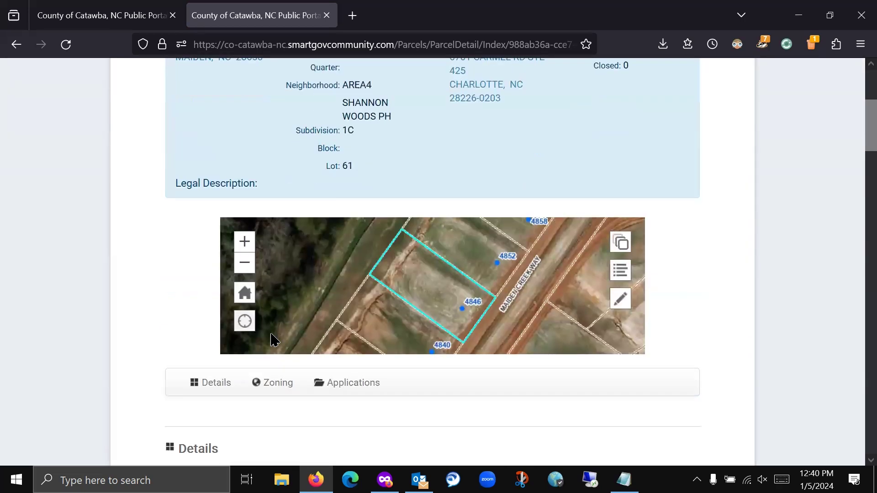
pyautogui.click(359, 379)
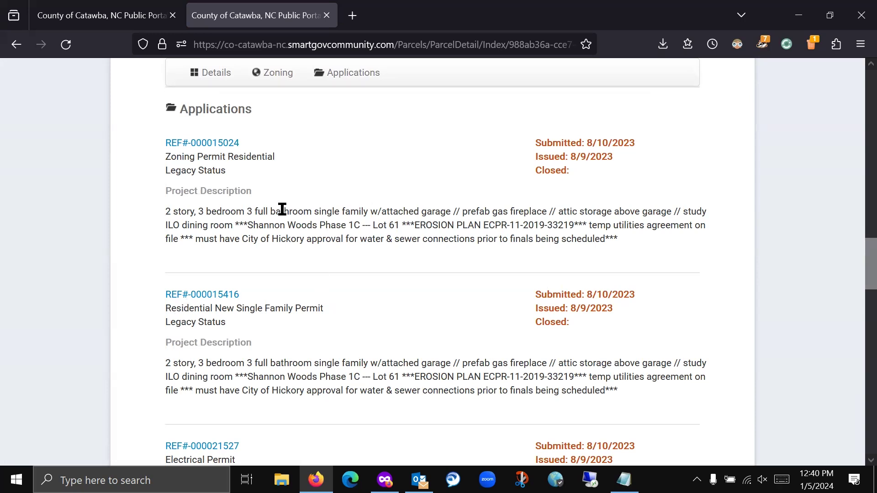
pyautogui.scroll(-5, 331, 198)
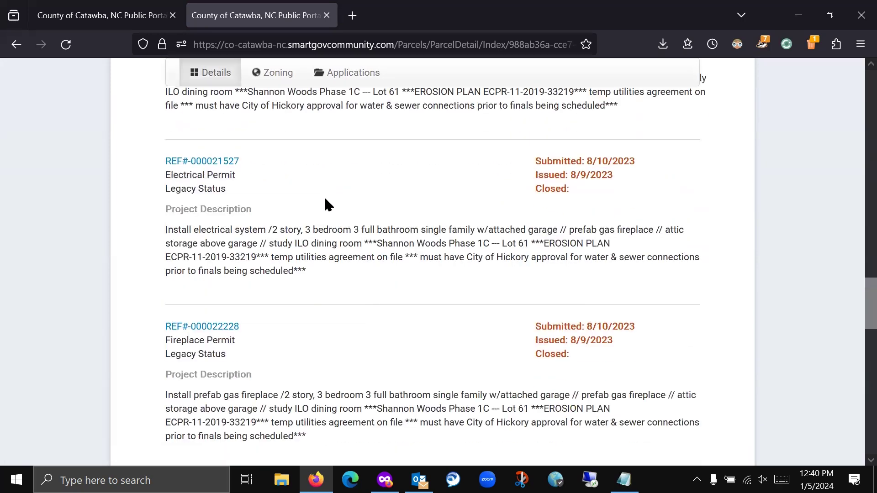
pyautogui.scroll(-5, 324, 197)
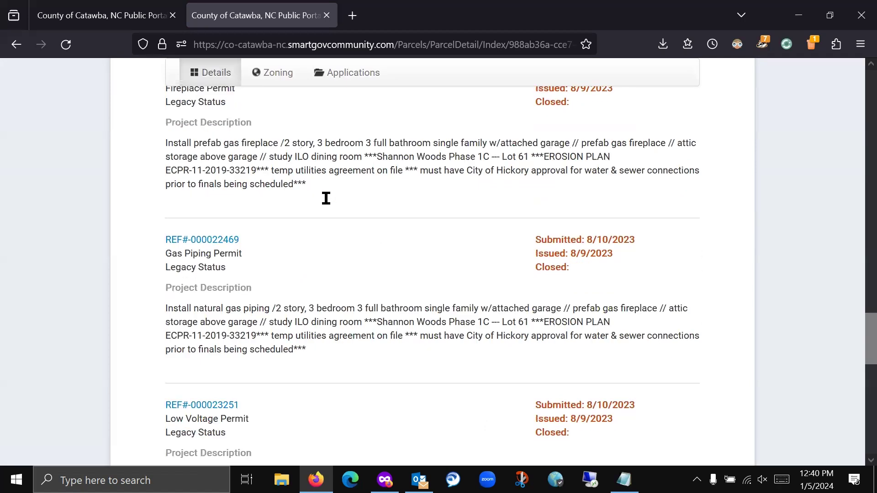
pyautogui.scroll(-1, 330, 205)
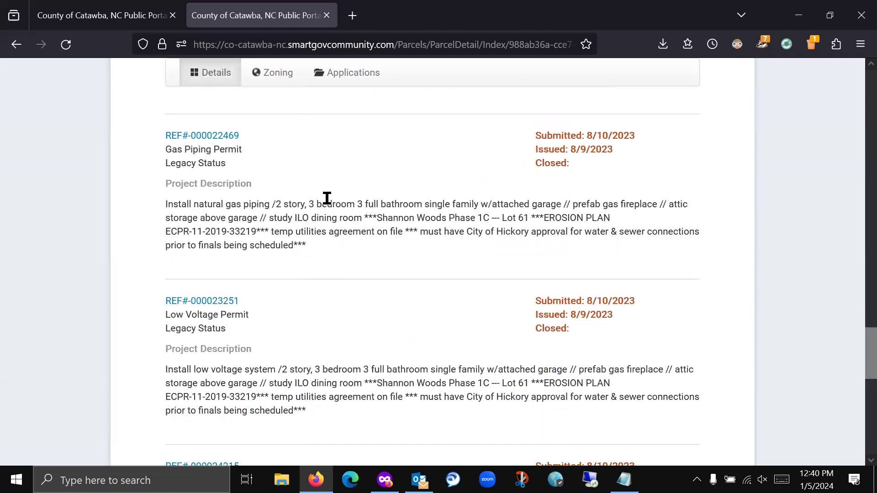
# - Open Gas Piping Permit REF#-000022469 and select its Legacy Status label
pyautogui.click(216, 142)
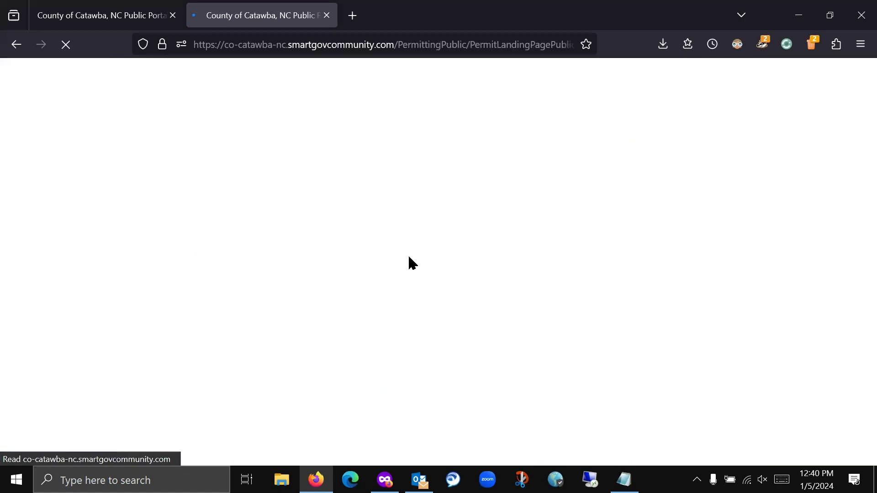
pyautogui.scroll(-5, 408, 260)
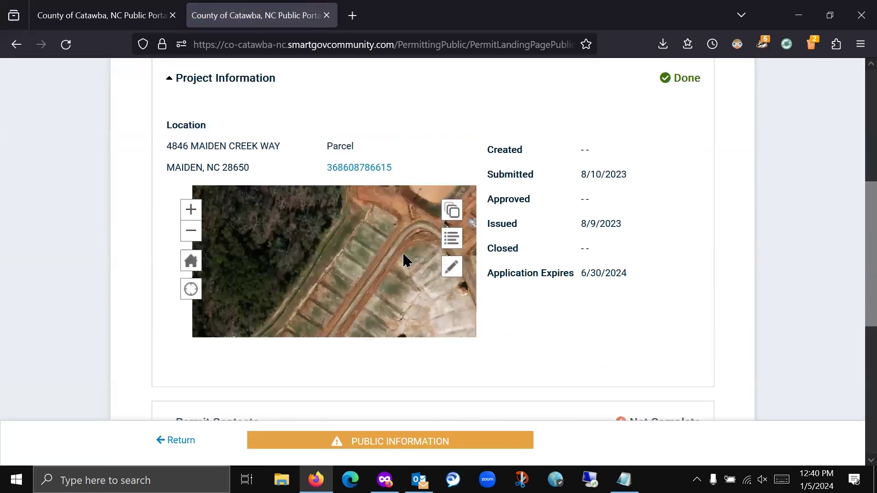
pyautogui.scroll(4, 468, 165)
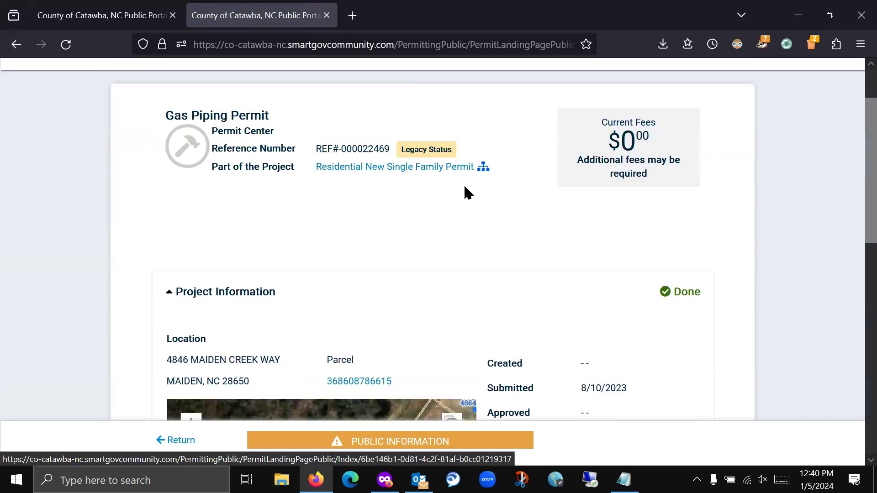
pyautogui.moveTo(402, 147); pyautogui.dragTo(461, 145)
pyautogui.click(469, 144)
pyautogui.moveTo(402, 150); pyautogui.dragTo(452, 148)
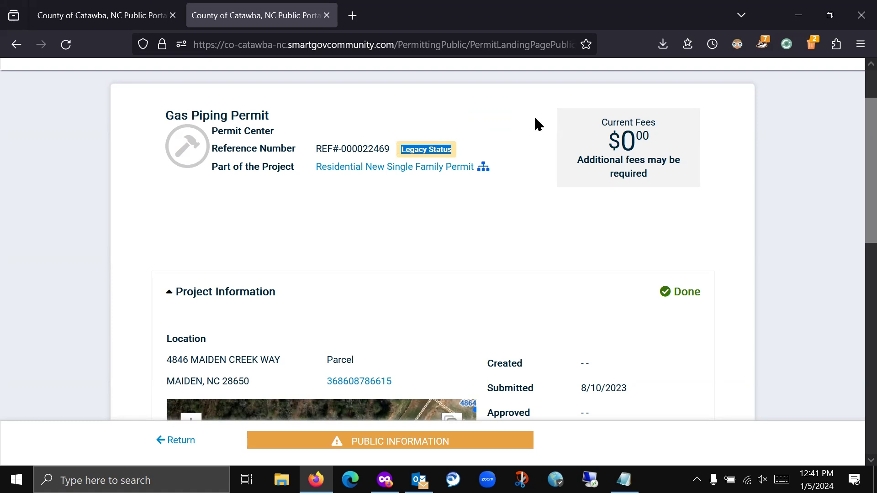
# - Expand Permit Inspections to show the Temporary Gas Connection passed on 1/2/2024
pyautogui.scroll(-10, 515, 156)
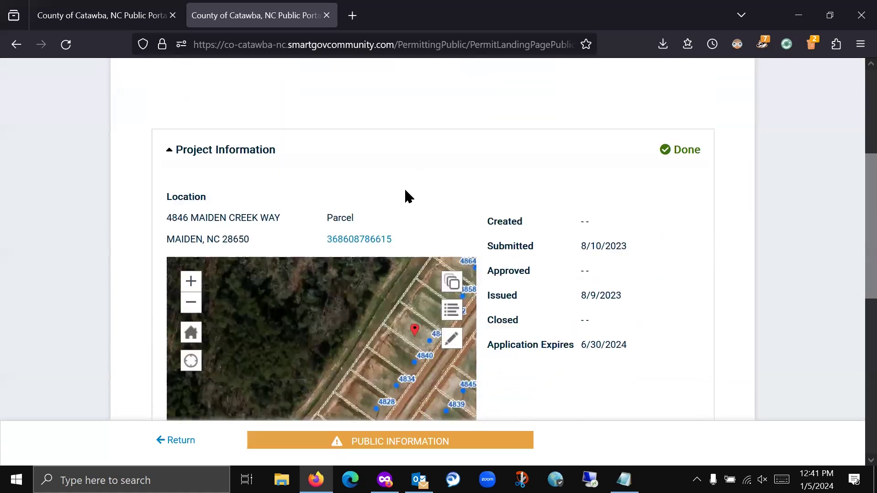
pyautogui.scroll(-2, 492, 155)
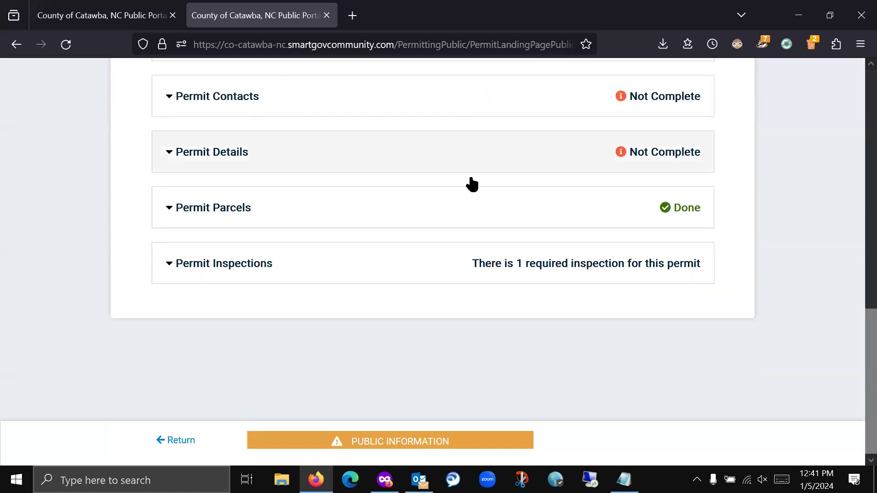
pyautogui.click(315, 265)
pyautogui.scroll(-9, 389, 210)
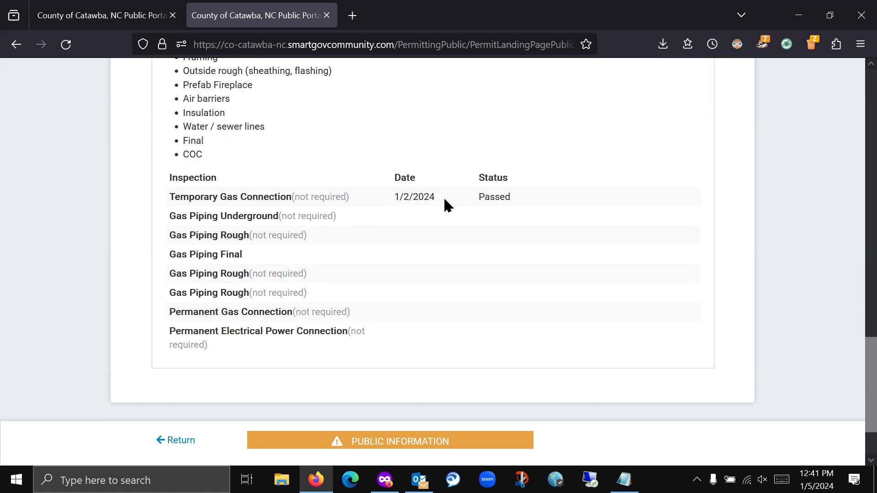
pyautogui.scroll(4, 444, 200)
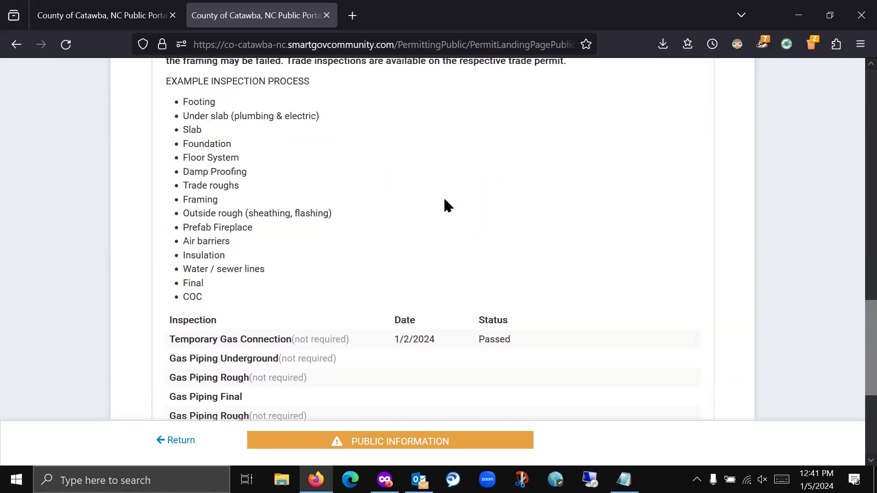
pyautogui.scroll(3, 445, 199)
pyautogui.scroll(12, 445, 200)
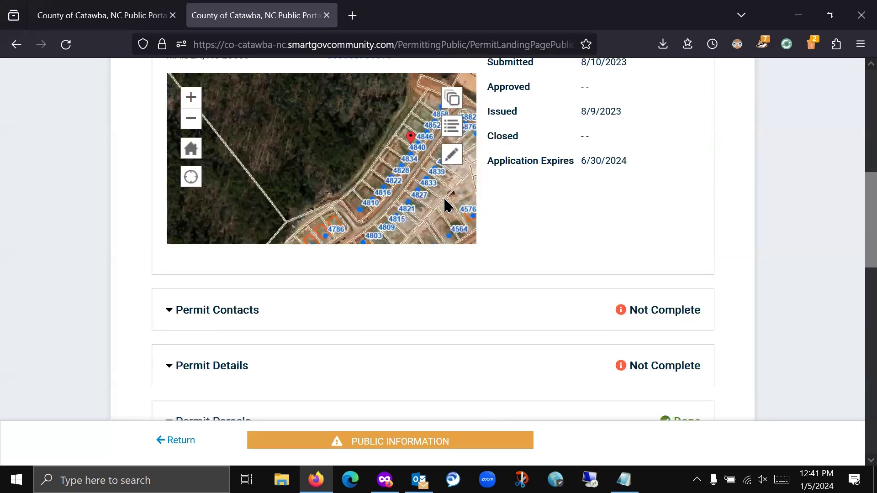
pyautogui.scroll(2, 444, 201)
pyautogui.scroll(-6, 445, 201)
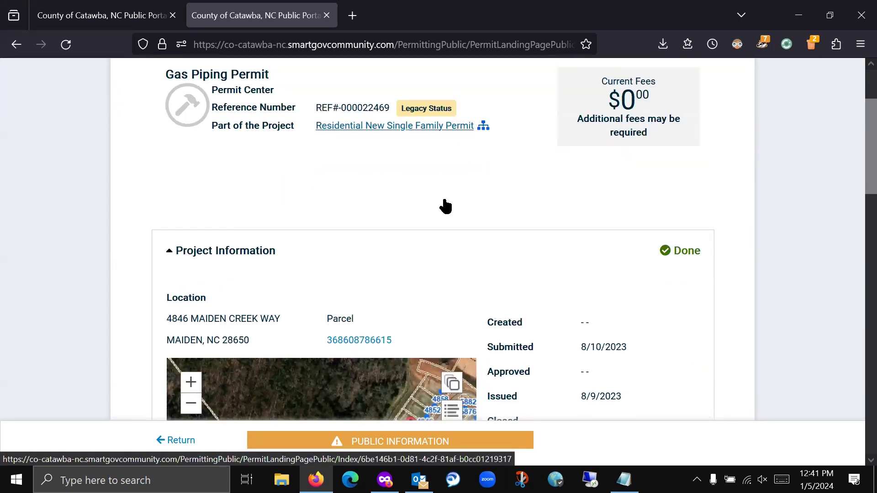
pyautogui.scroll(-3, 466, 201)
pyautogui.scroll(3, 503, 209)
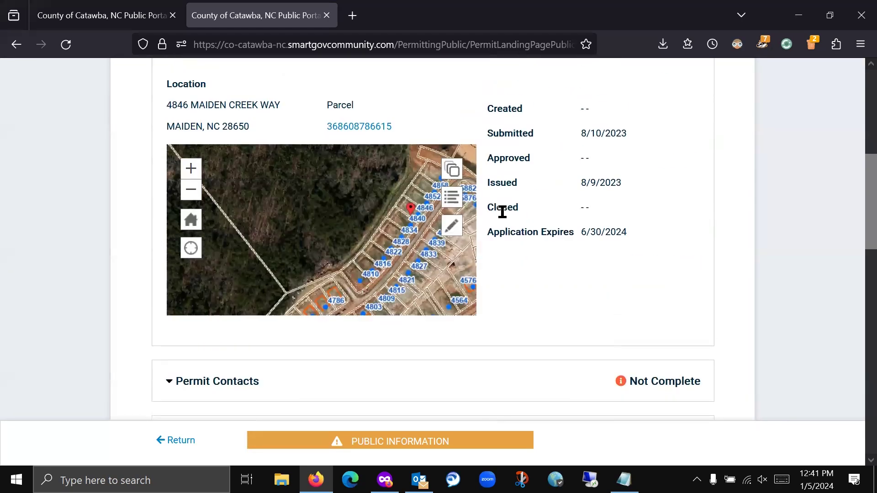
pyautogui.scroll(-5, 505, 220)
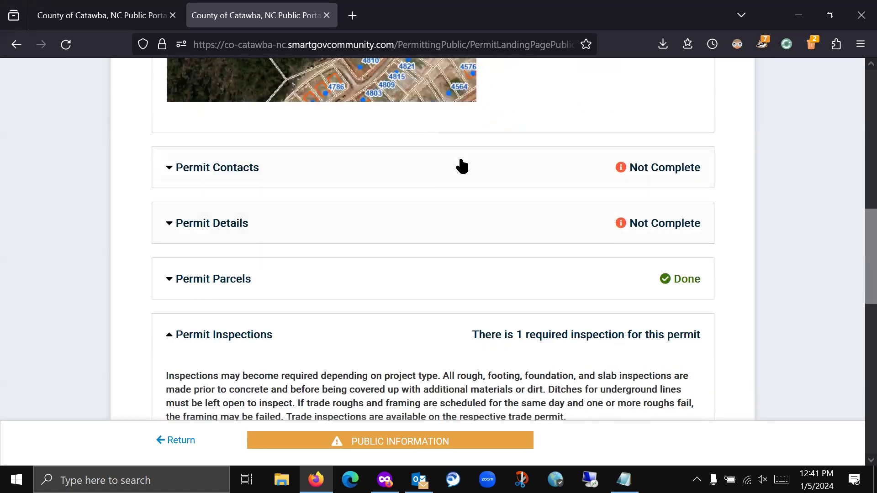
pyautogui.scroll(11, 503, 158)
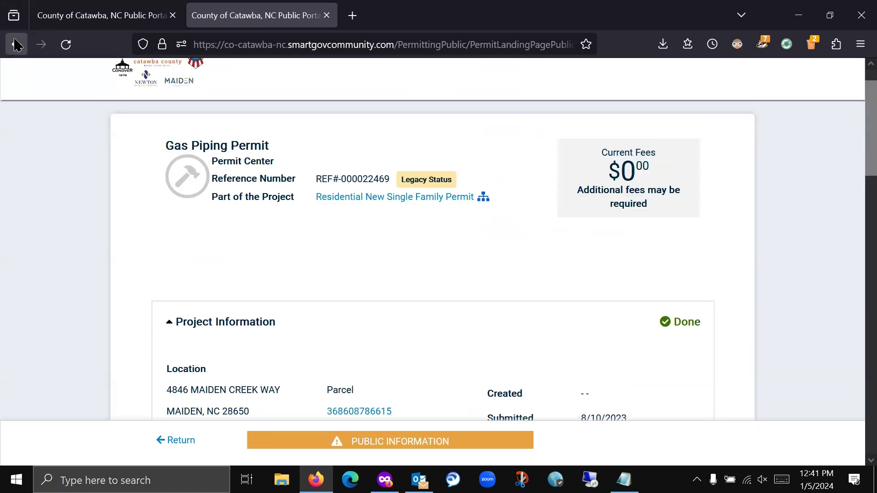
# - Reopen REF#-000022469 from the applications list and scroll to its one required inspection
pyautogui.click(16, 44)
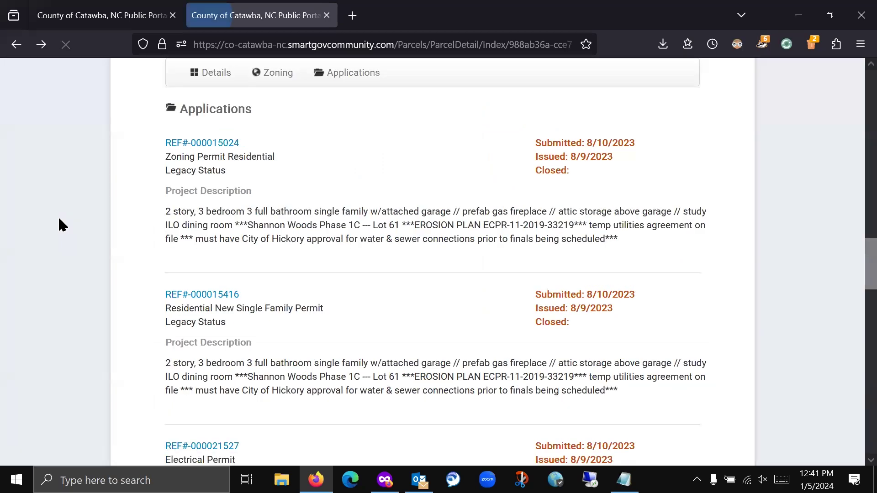
pyautogui.scroll(-12, 326, 290)
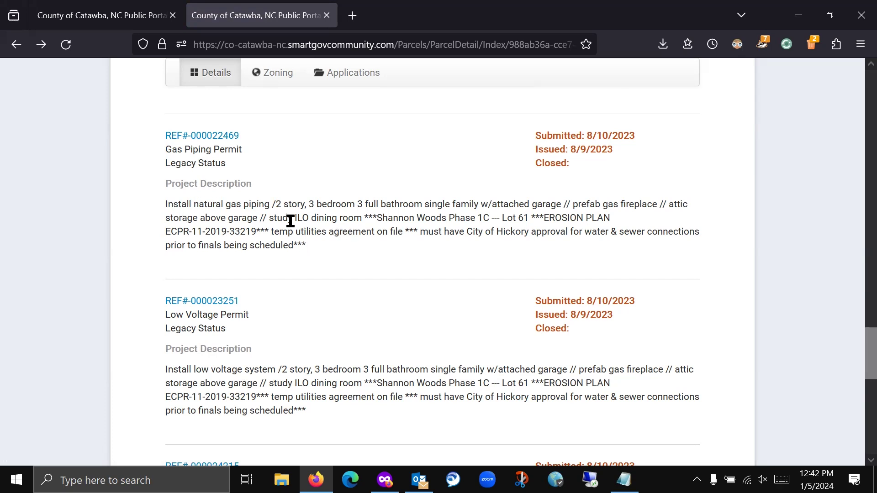
pyautogui.click(208, 136)
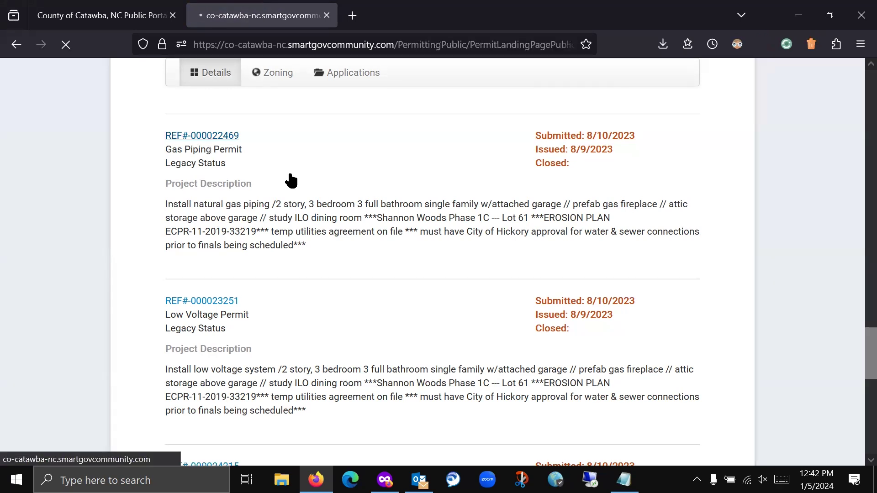
pyautogui.scroll(-5, 299, 230)
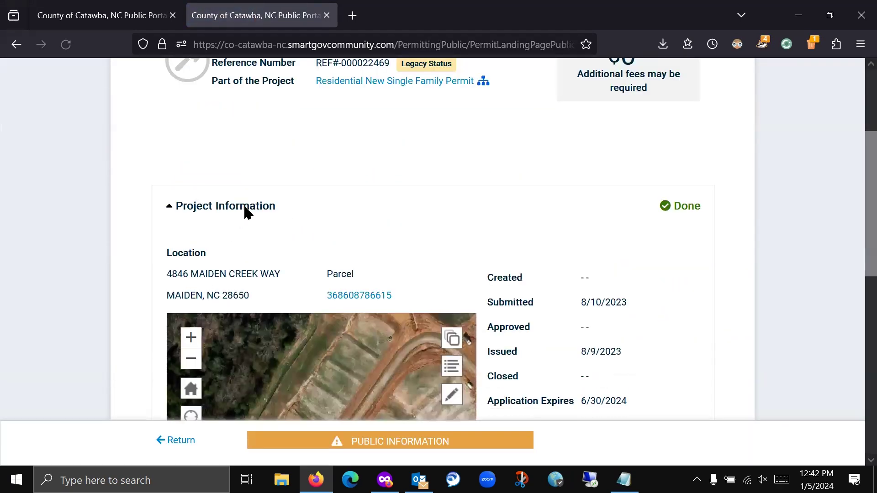
pyautogui.scroll(-5, 726, 165)
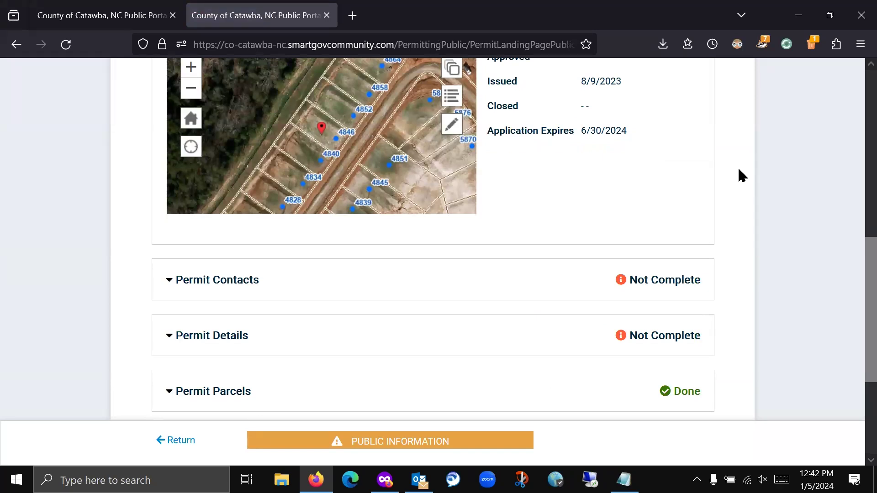
pyautogui.scroll(6, 533, 171)
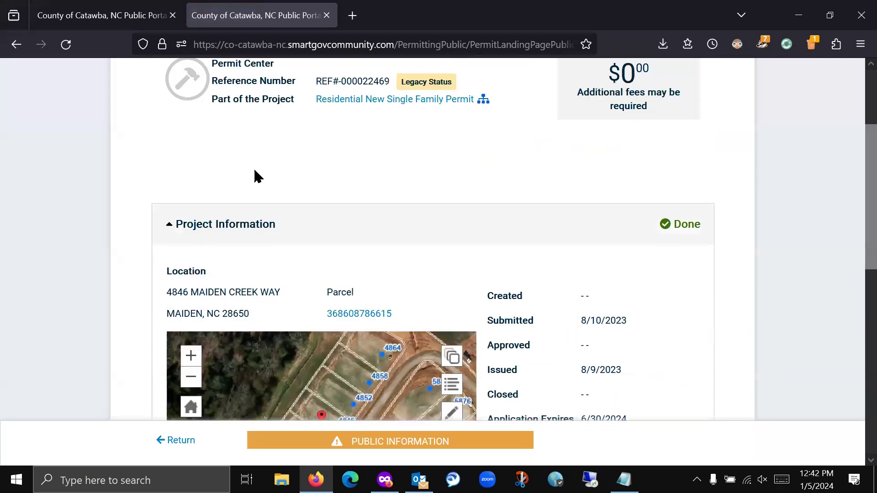
pyautogui.scroll(1, 415, 156)
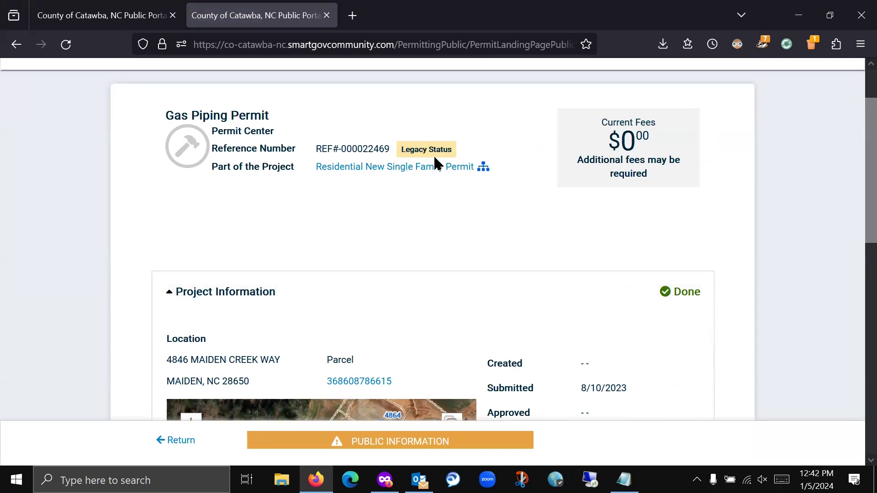
pyautogui.scroll(-1, 629, 213)
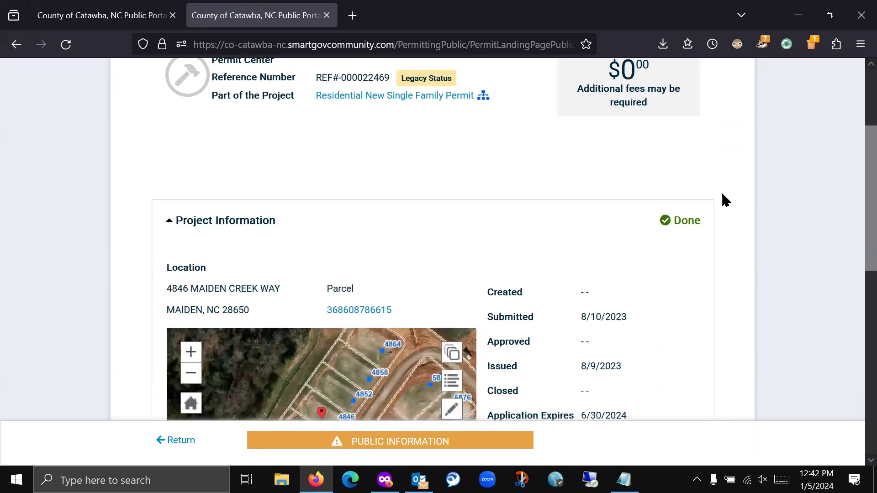
pyautogui.scroll(-7, 726, 193)
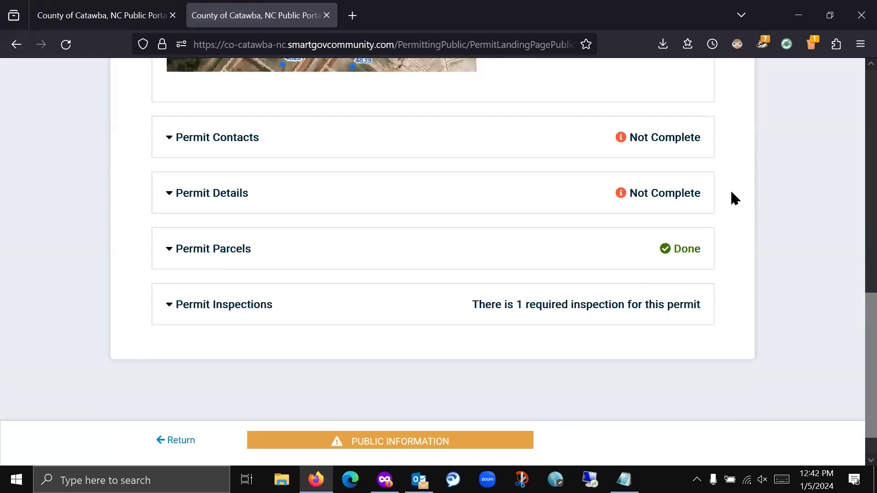
pyautogui.scroll(-1, 731, 193)
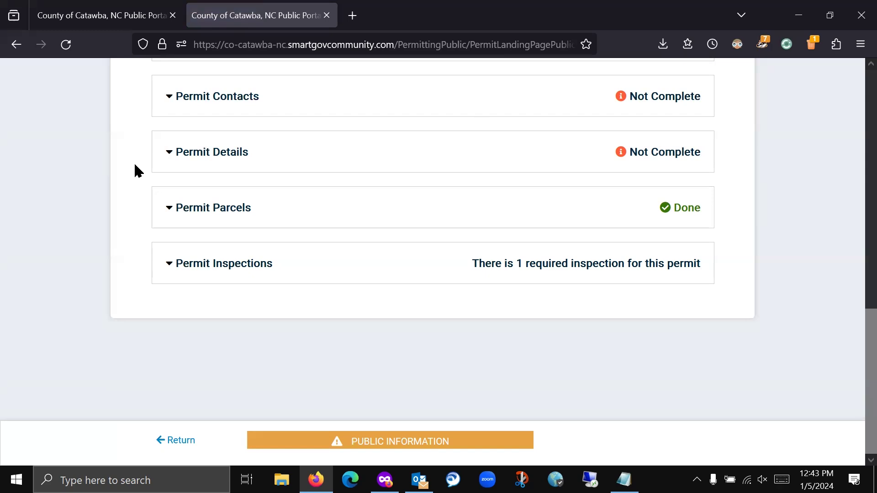
pyautogui.scroll(1, 135, 166)
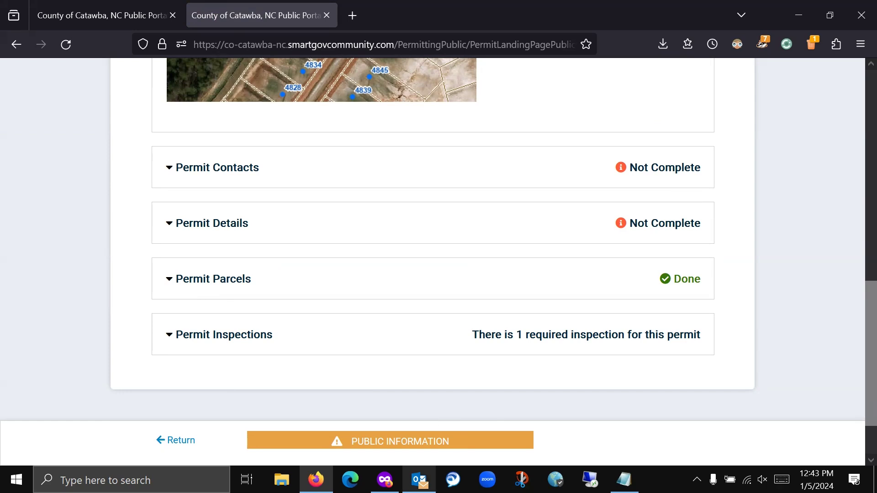
# - Switch to Outlook and open the county mailbox's Inbox
pyautogui.click(419, 480)
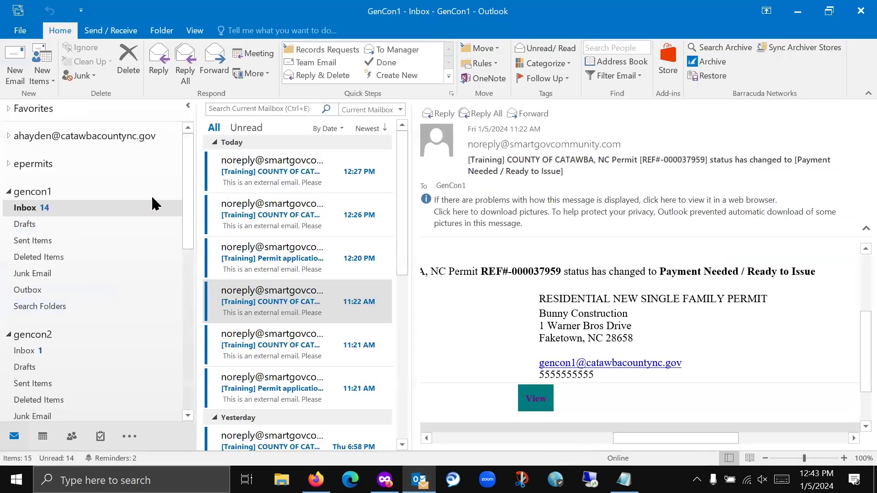
pyautogui.click(8, 135)
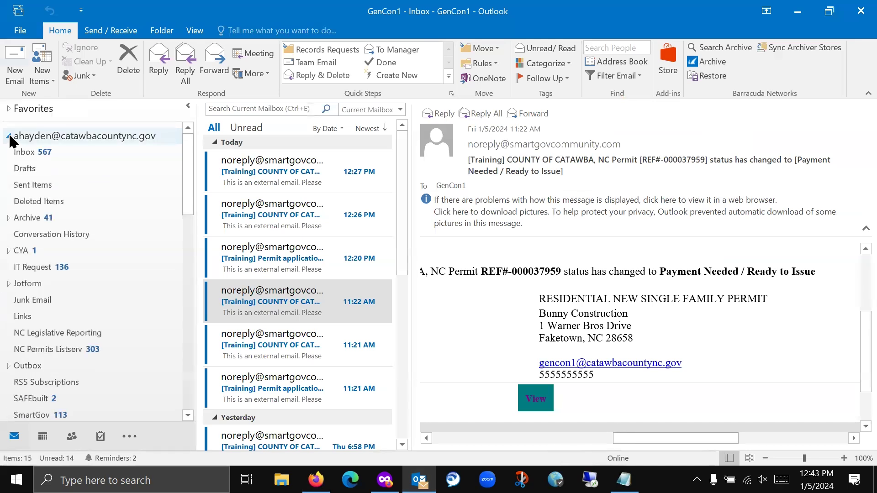
pyautogui.click(50, 150)
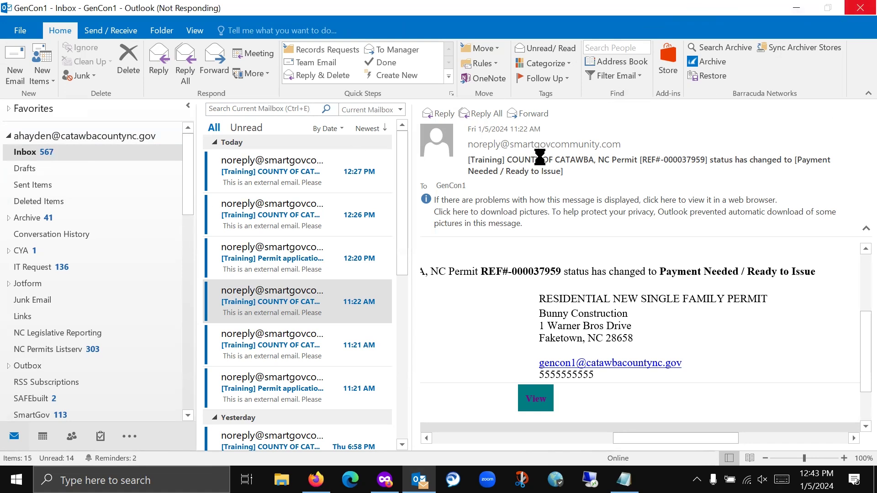
# - Close the unresponsive Outlook without recovering information, returning to the Gas Piping Permit page
pyautogui.click(539, 157)
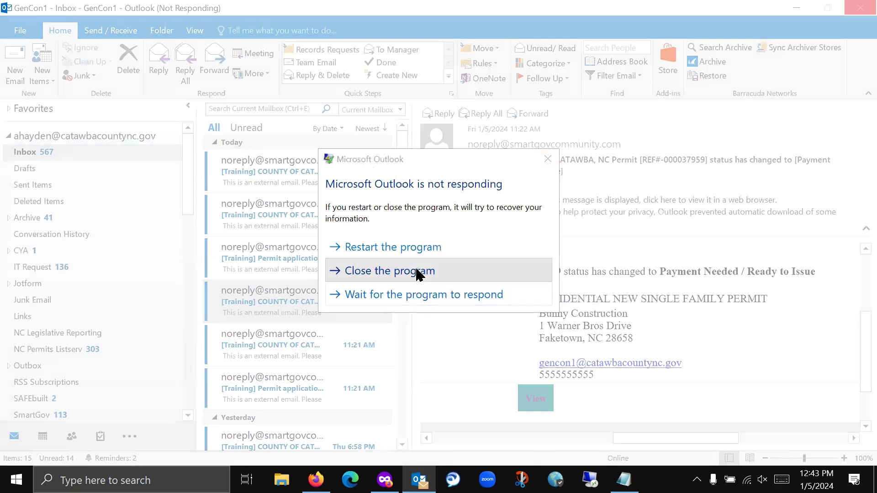
pyautogui.click(419, 271)
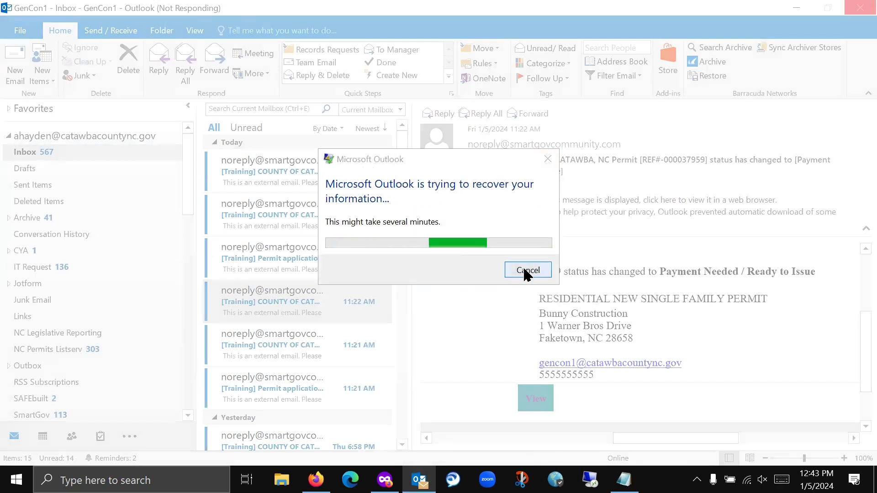
pyautogui.click(525, 270)
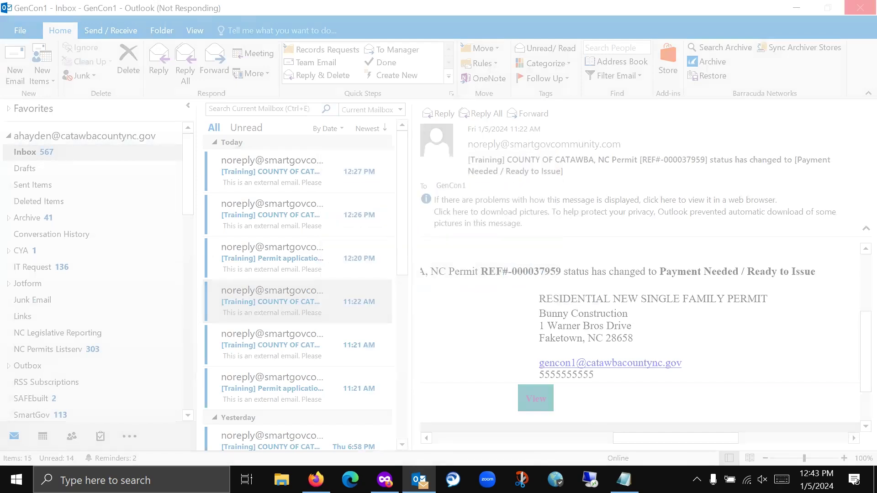
pyautogui.rightClick(658, 479)
pyautogui.click(75, 344)
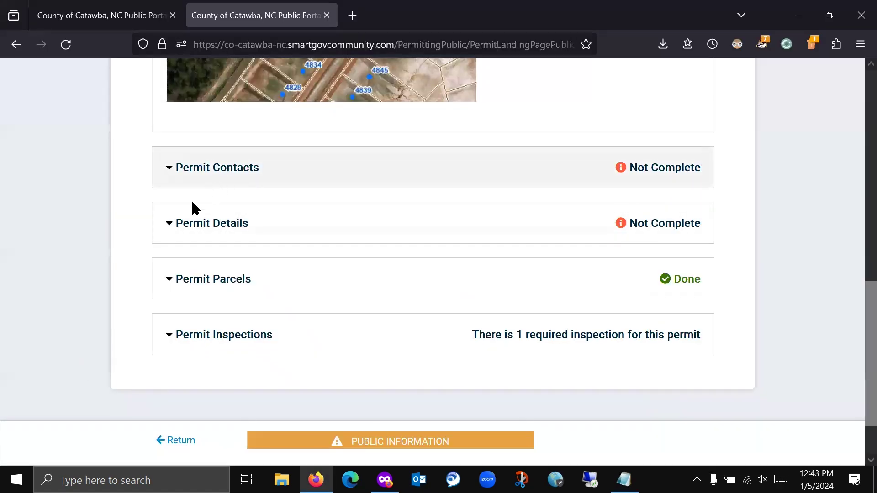
pyautogui.scroll(10, 137, 283)
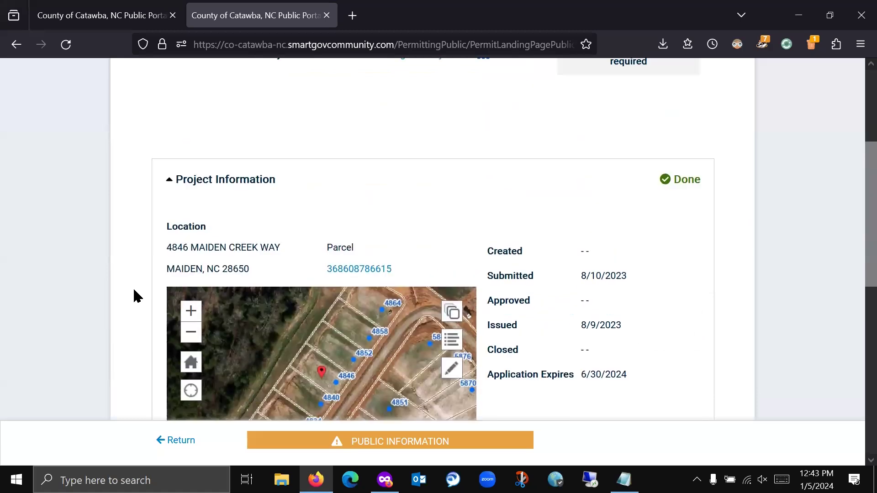
pyautogui.scroll(5, 137, 297)
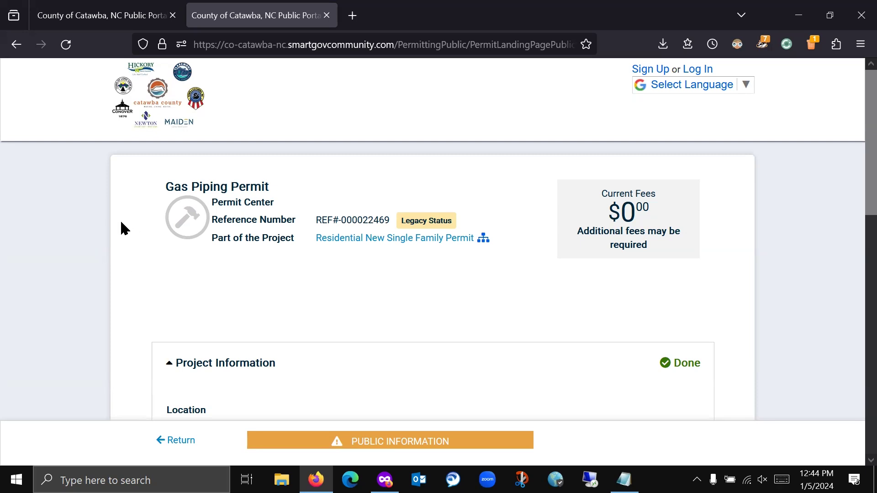
pyautogui.scroll(-6, 124, 242)
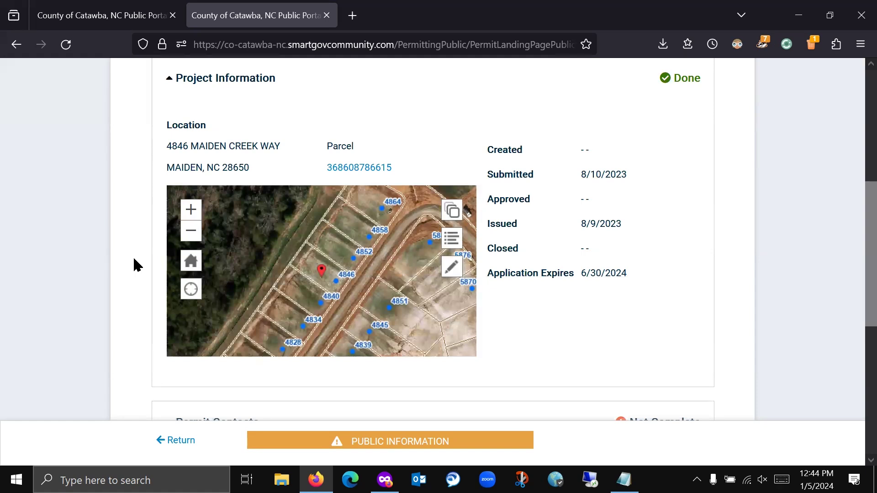
pyautogui.scroll(-2, 133, 257)
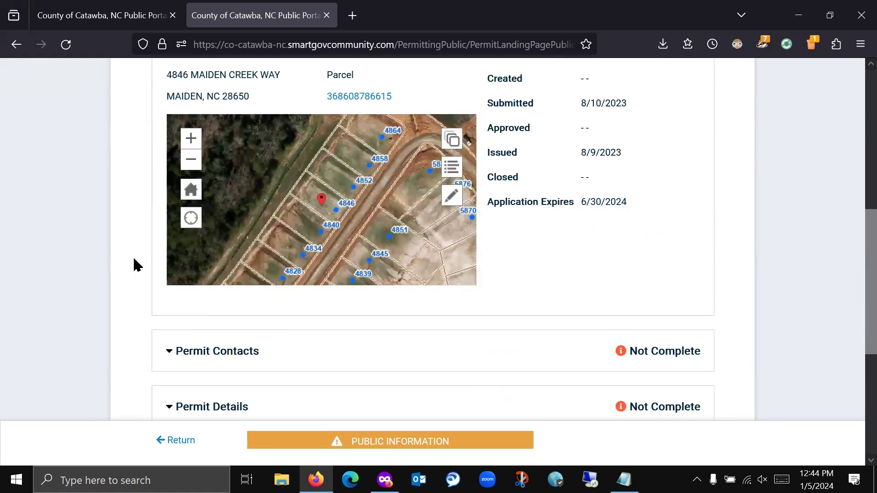
pyautogui.scroll(3, 133, 257)
pyautogui.scroll(-2, 133, 256)
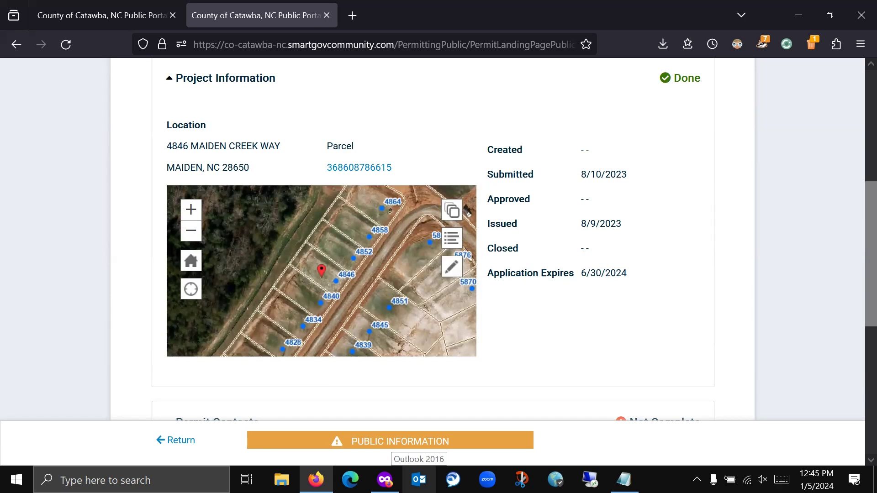
# - Restart Outlook and open the Gas Approvals email's 6 Times Daily_Catawba .xlsx attachment in Excel
pyautogui.click(419, 479)
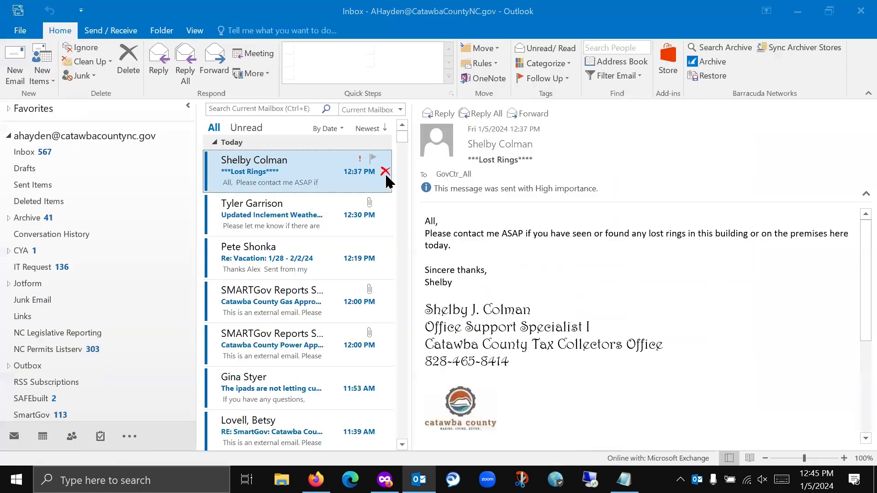
pyautogui.click(290, 311)
pyautogui.click(472, 214)
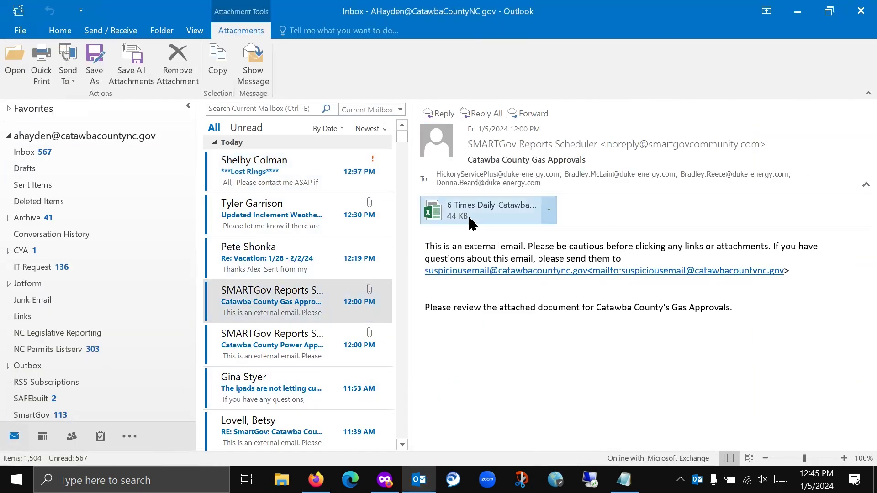
pyautogui.doubleClick(493, 164)
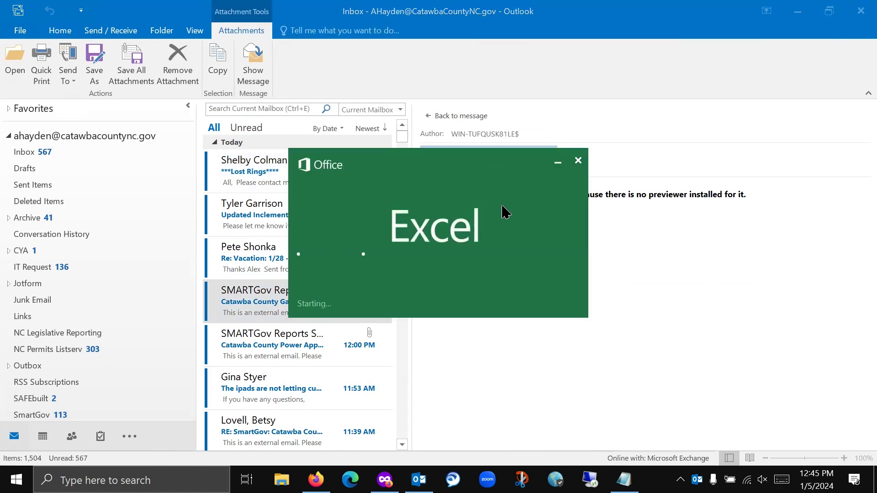
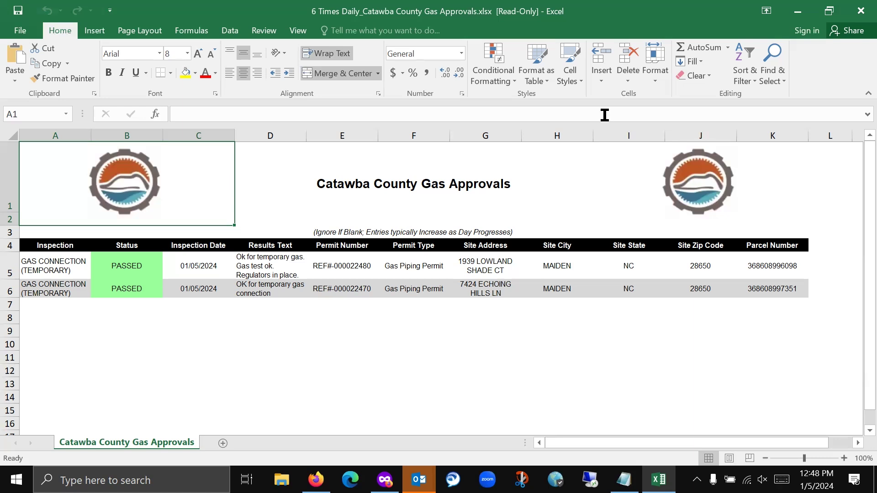
# - Close the Gas Approvals workbook, dismiss Outlook's overdue reminders, and minimize Outlook
pyautogui.click(864, 12)
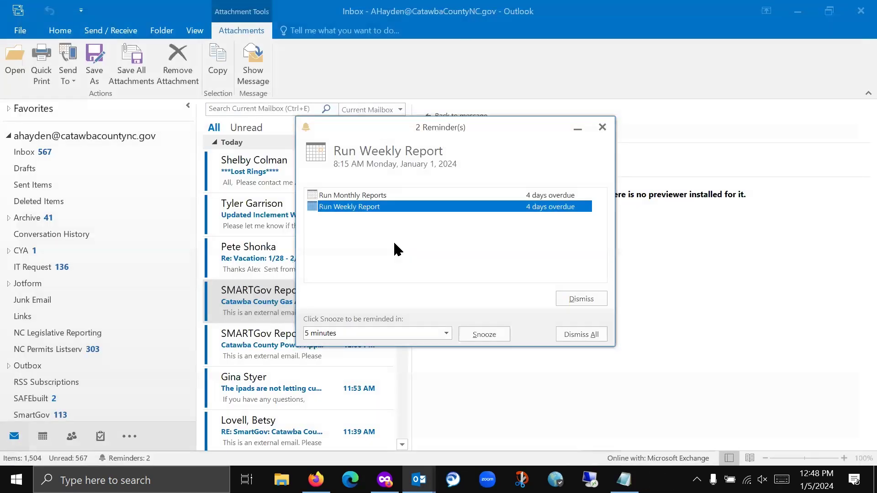
pyautogui.click(612, 128)
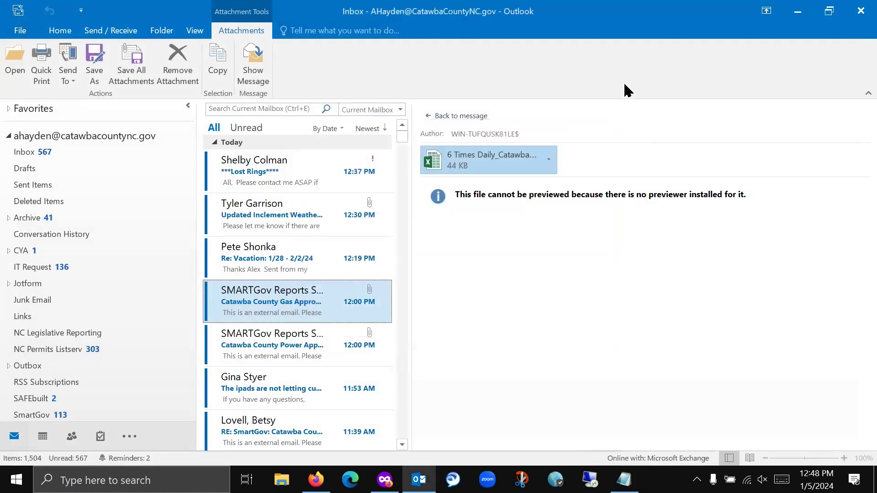
pyautogui.click(798, 11)
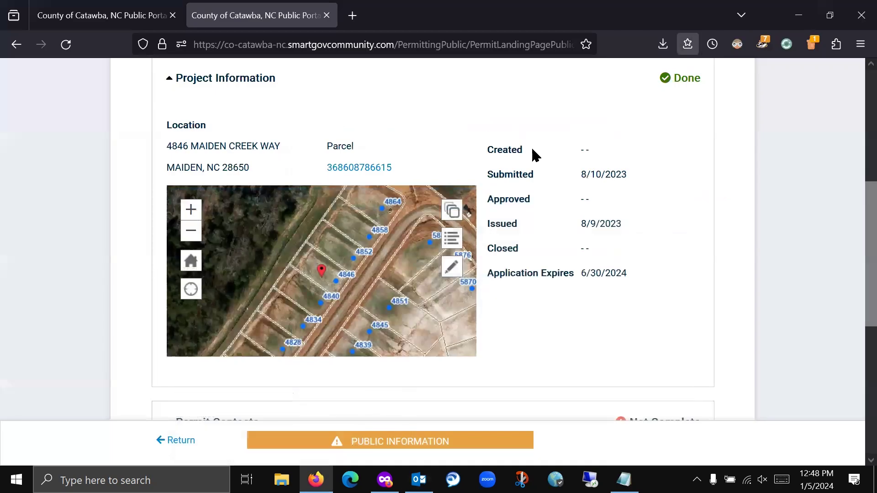
# - Expand the Gas Piping Permit's Permit Details to show its property and gas work questions
pyautogui.scroll(-5, 104, 265)
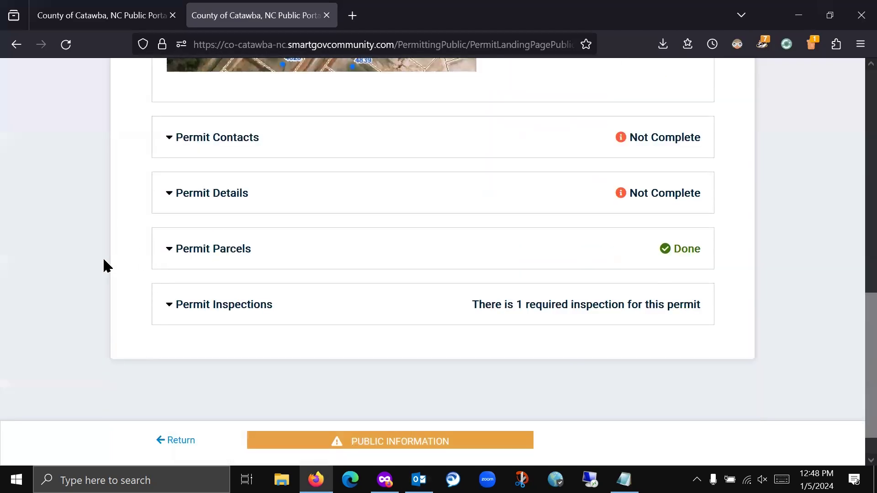
pyautogui.scroll(1, 103, 256)
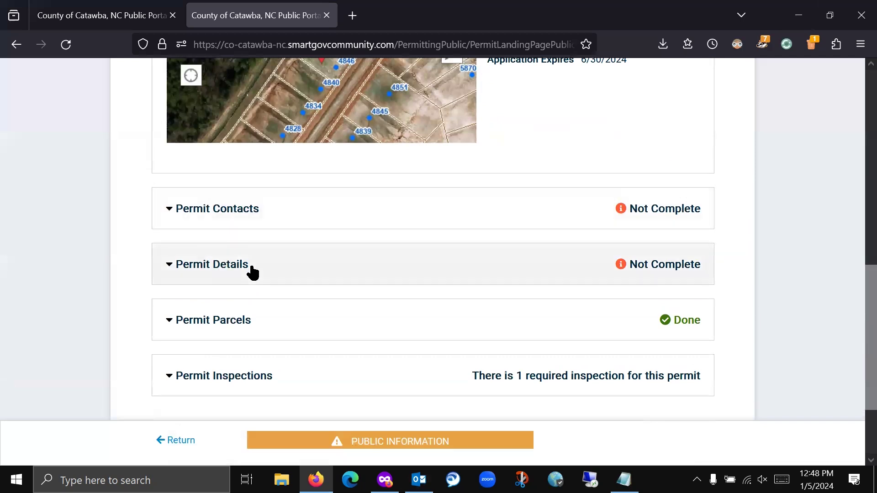
pyautogui.click(246, 271)
pyautogui.scroll(-3, 152, 282)
pyautogui.scroll(-4, 145, 288)
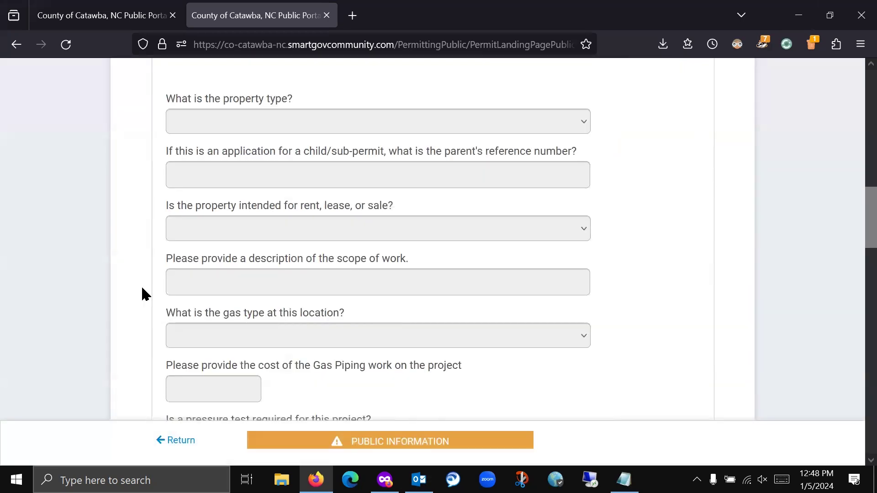
pyautogui.scroll(8, 141, 287)
pyautogui.scroll(8, 141, 284)
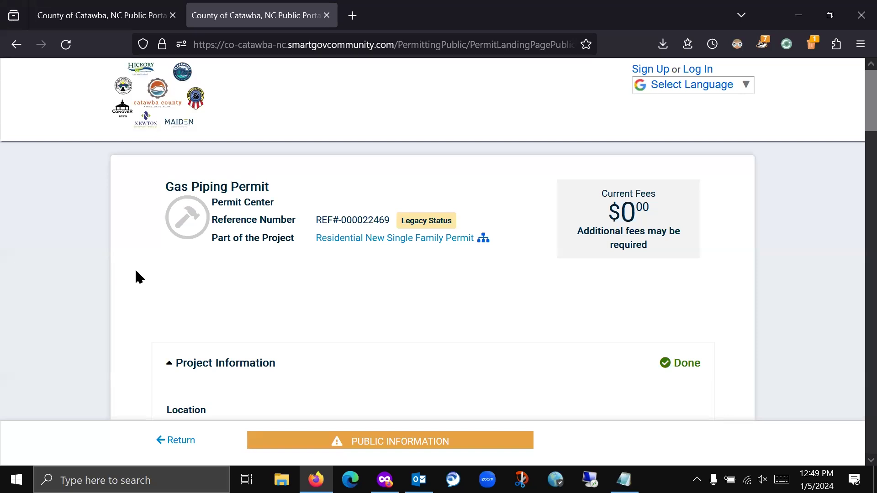
pyautogui.scroll(-2, 147, 237)
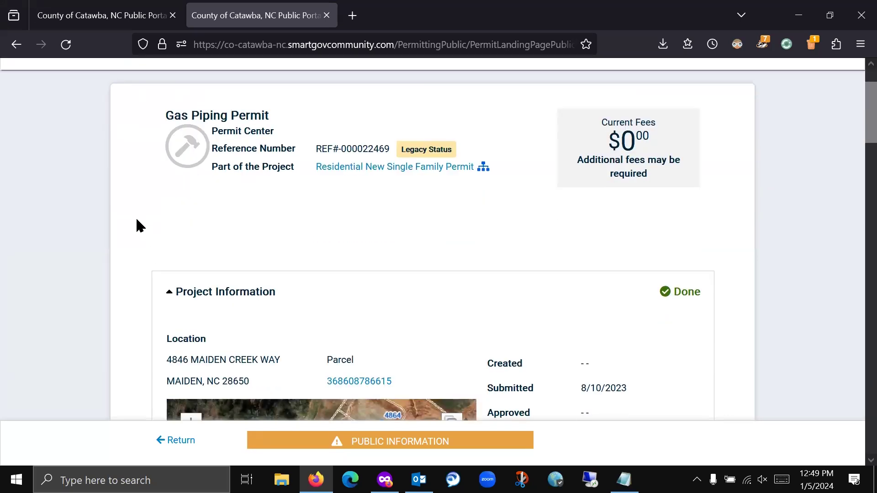
pyautogui.scroll(-2, 136, 219)
pyautogui.scroll(2, 136, 220)
pyautogui.scroll(-9, 123, 176)
pyautogui.scroll(12, 124, 193)
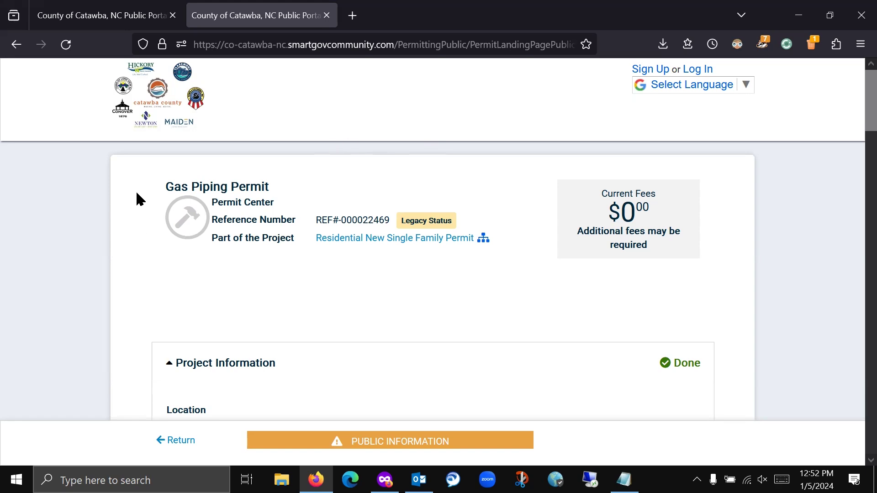
pyautogui.scroll(-12, 137, 199)
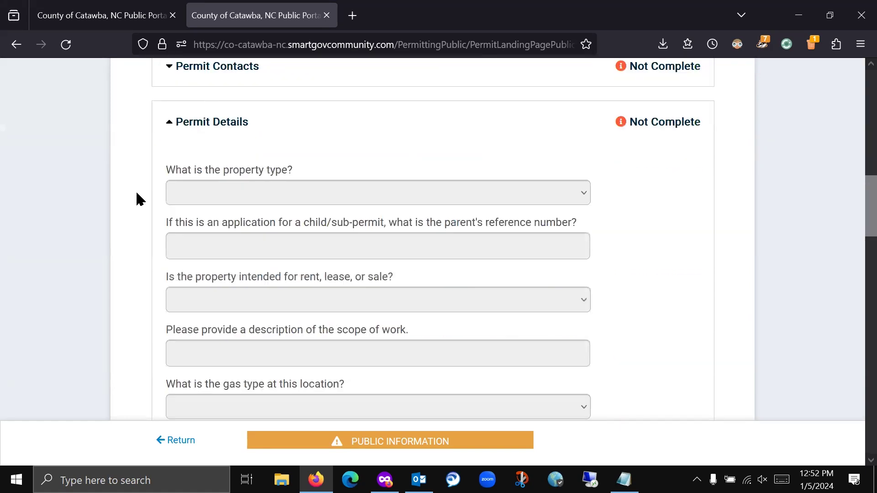
pyautogui.scroll(-14, 137, 197)
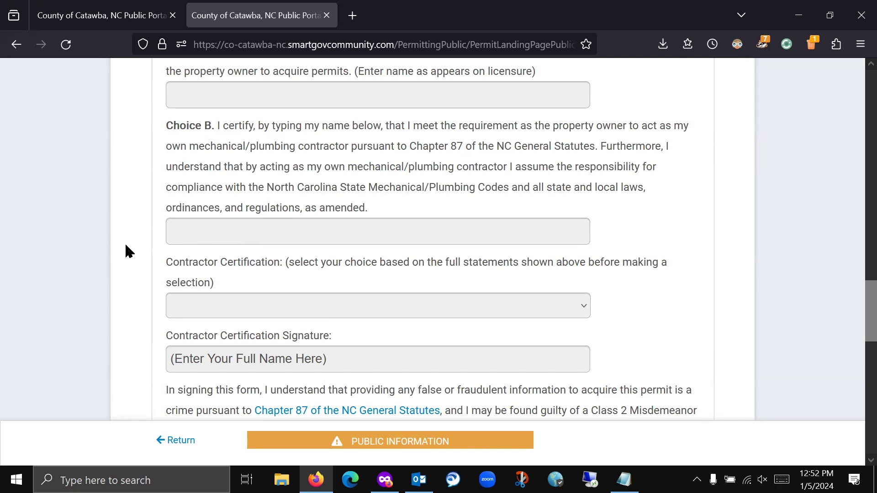
pyautogui.scroll(5, 136, 269)
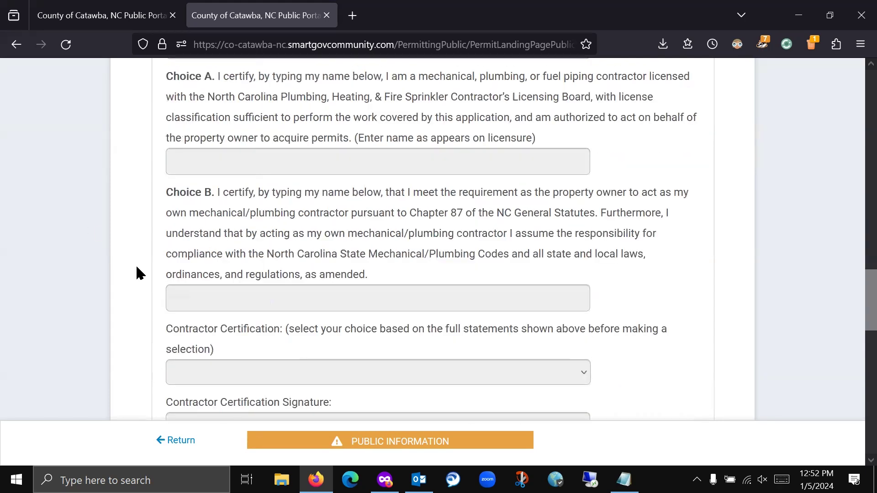
pyautogui.scroll(15, 135, 271)
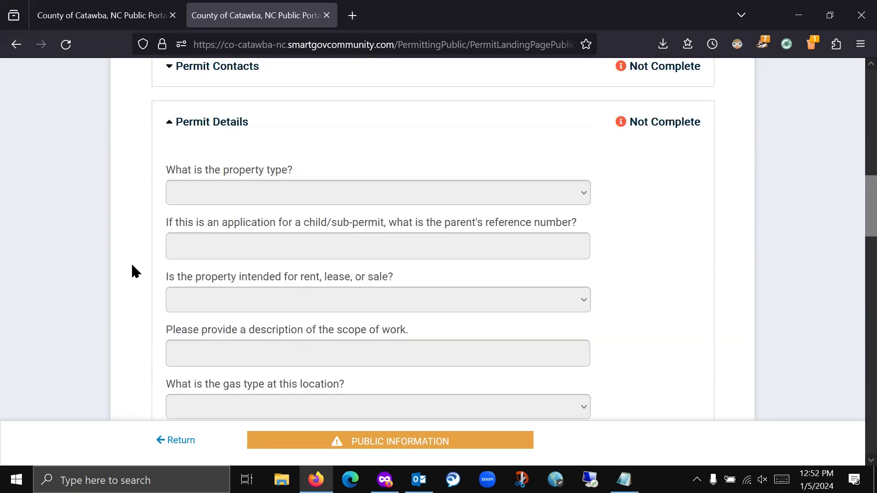
pyautogui.scroll(2, 135, 272)
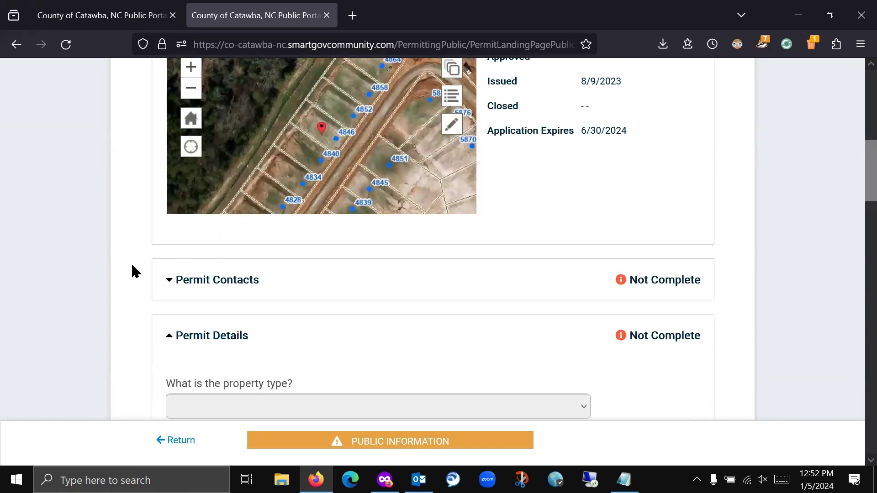
pyautogui.scroll(10, 135, 271)
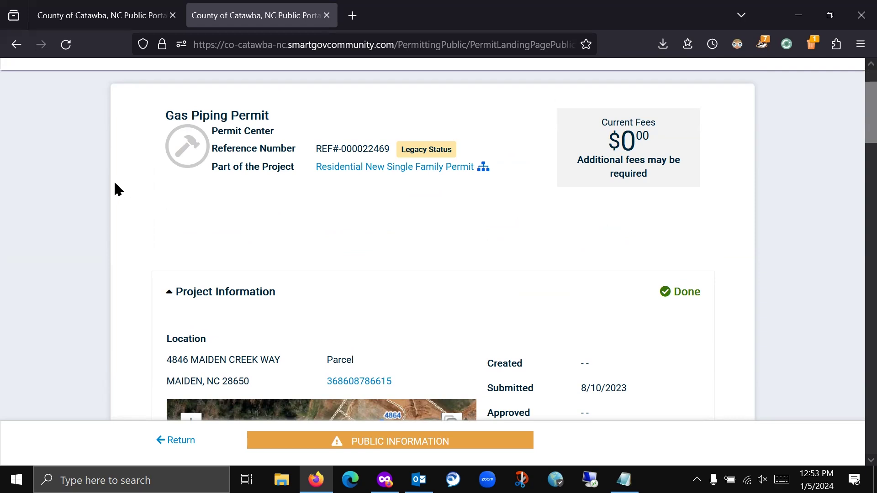
pyautogui.scroll(2, 115, 182)
pyautogui.scroll(-2, 114, 184)
pyautogui.scroll(2, 526, 219)
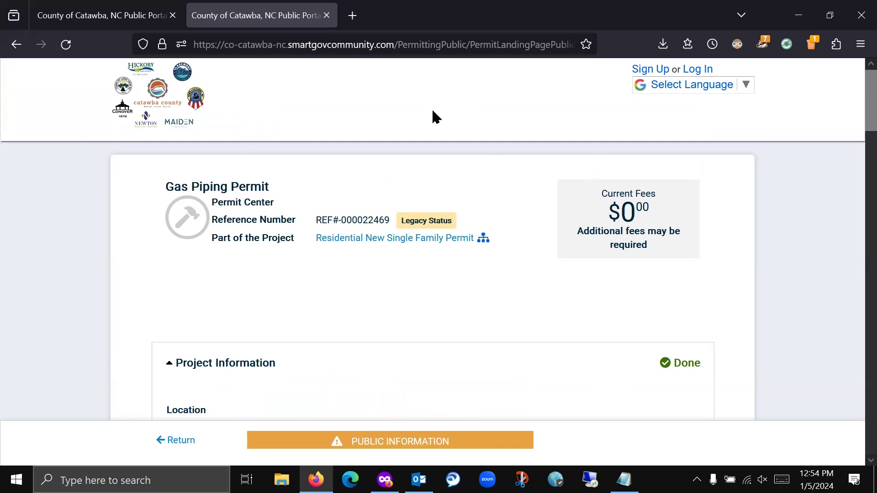
pyautogui.click(152, 7)
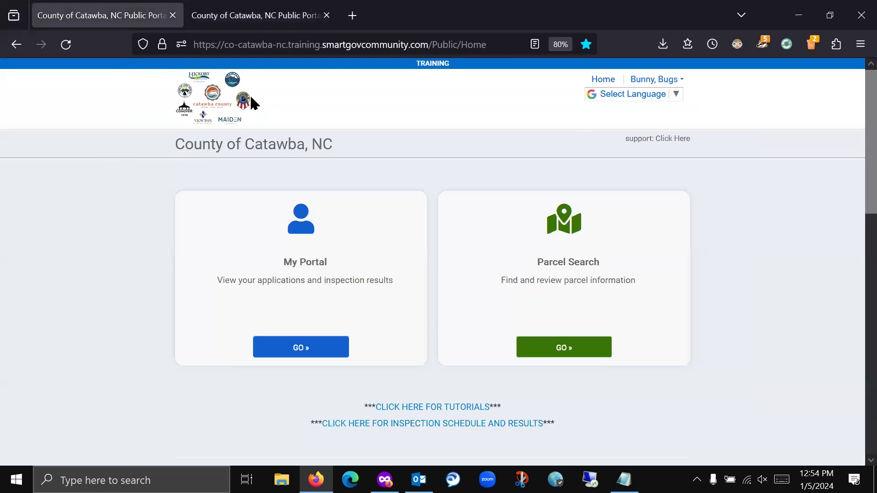
pyautogui.click(293, 11)
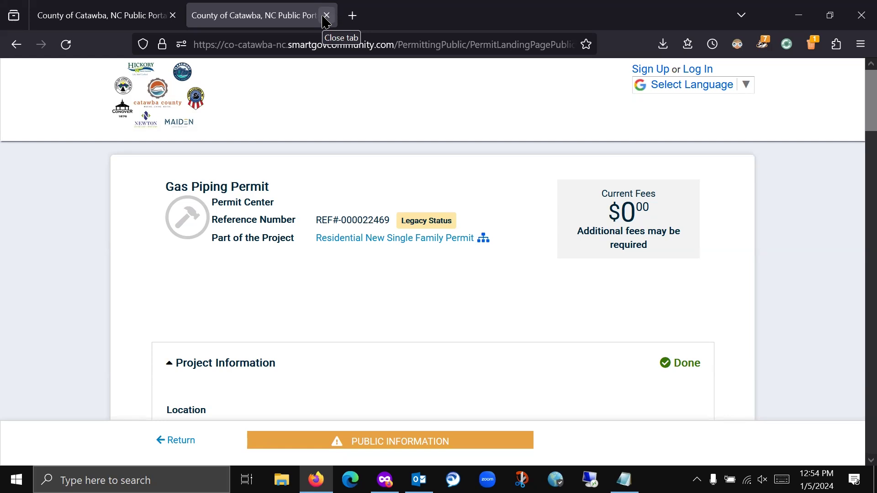
pyautogui.click(326, 15)
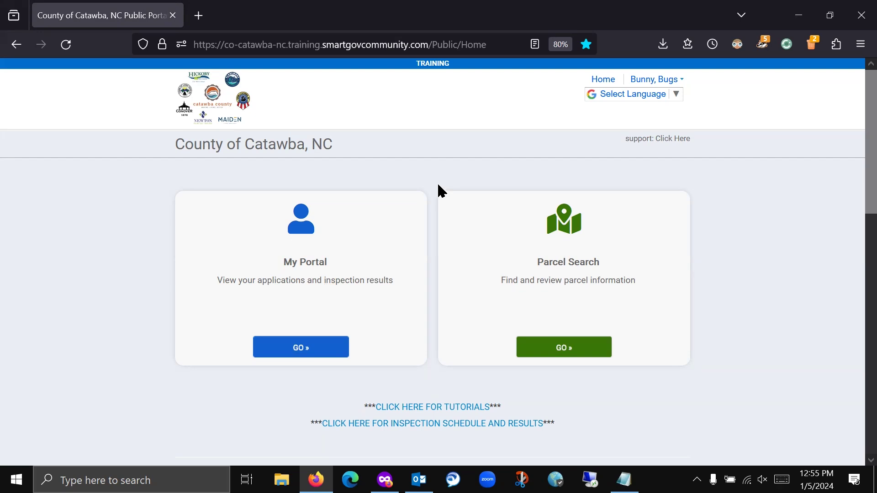
pyautogui.scroll(-2, 438, 188)
pyautogui.scroll(2, 455, 187)
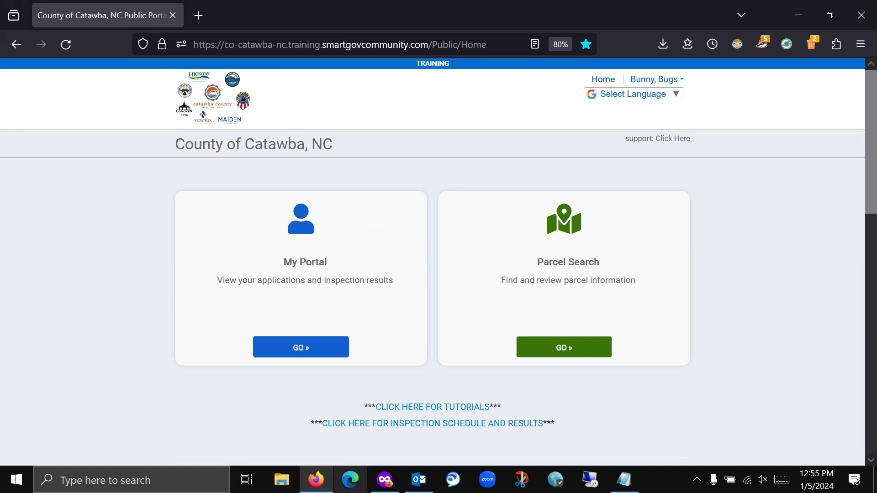
# - Load epermits.catawbacountync.gov in a new tab and go to the inspection schedule and results reports
pyautogui.click(198, 15)
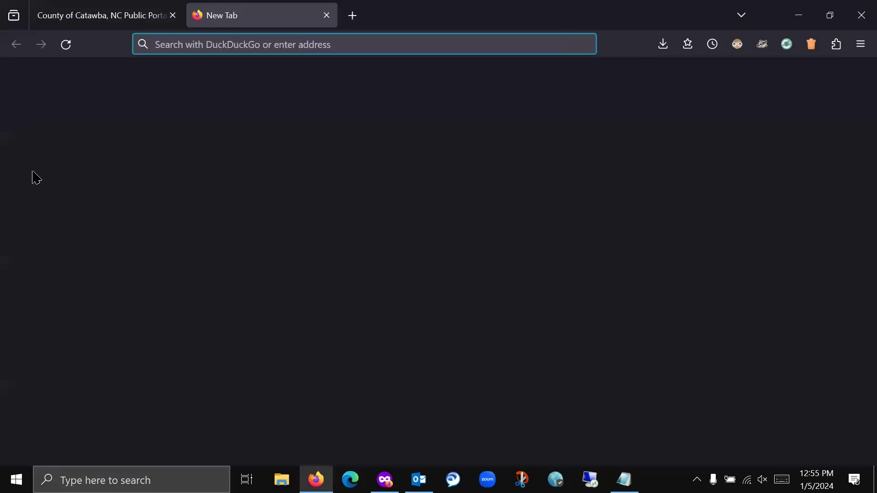
pyautogui.write('epermits.catawbacountync.gov/')
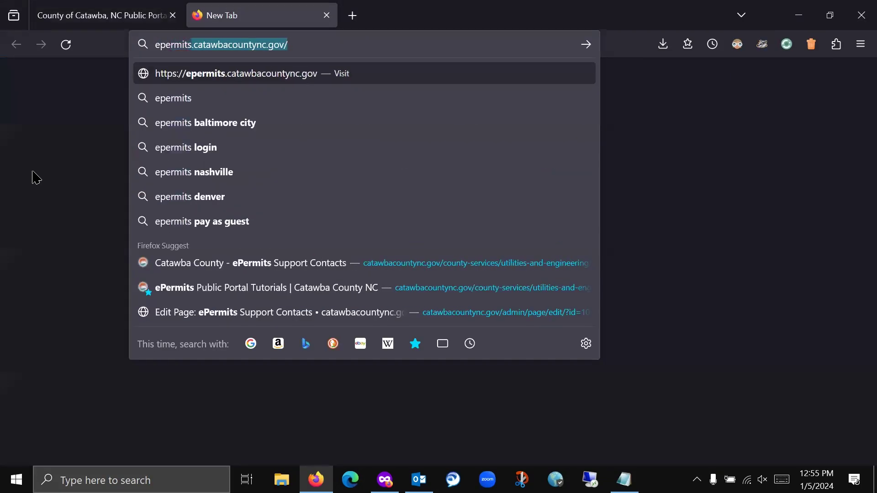
pyautogui.press('Return')
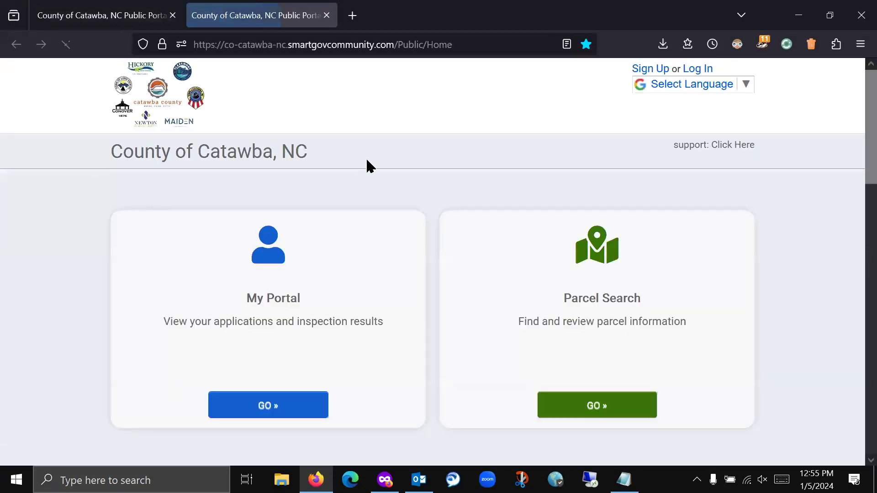
pyautogui.scroll(-6, 436, 172)
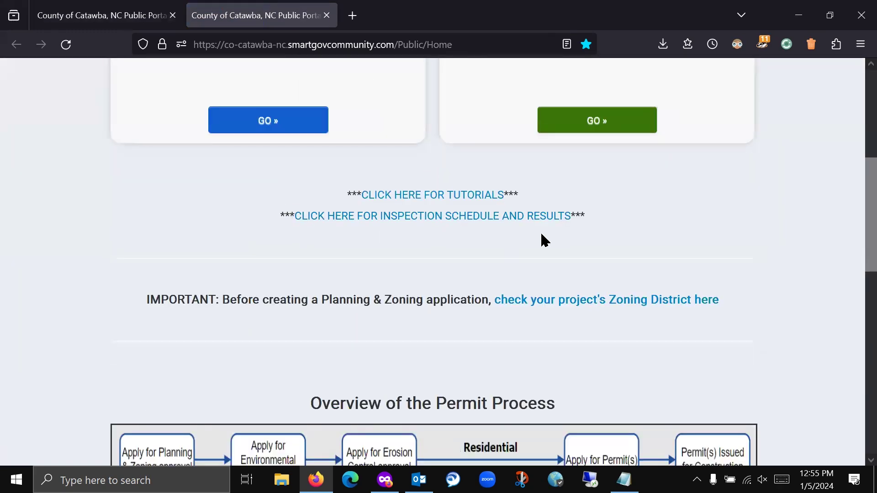
pyautogui.click(424, 216)
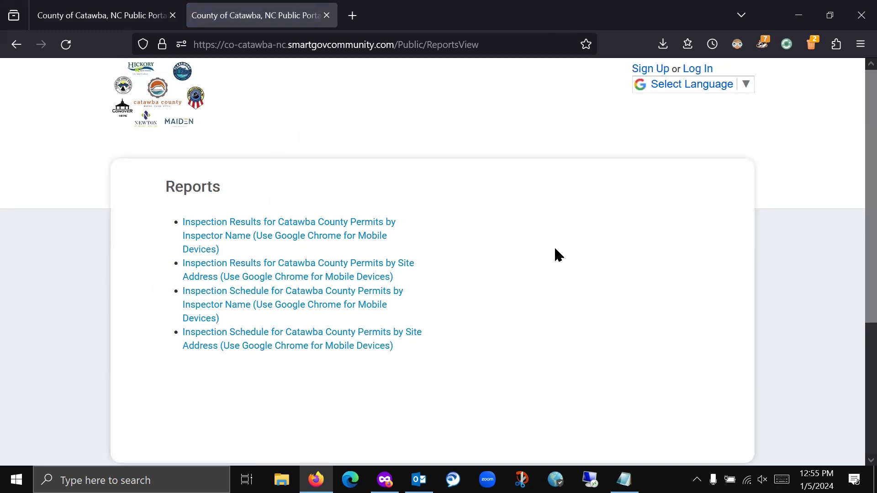
# - Run the Inspection Schedule by Site Address report for 01/05/2024 and zoom it to 100%
pyautogui.click(232, 348)
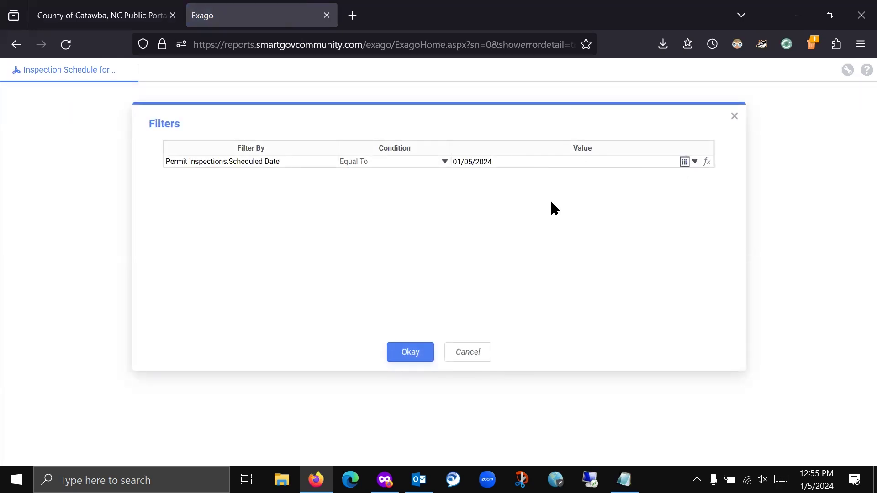
pyautogui.click(409, 352)
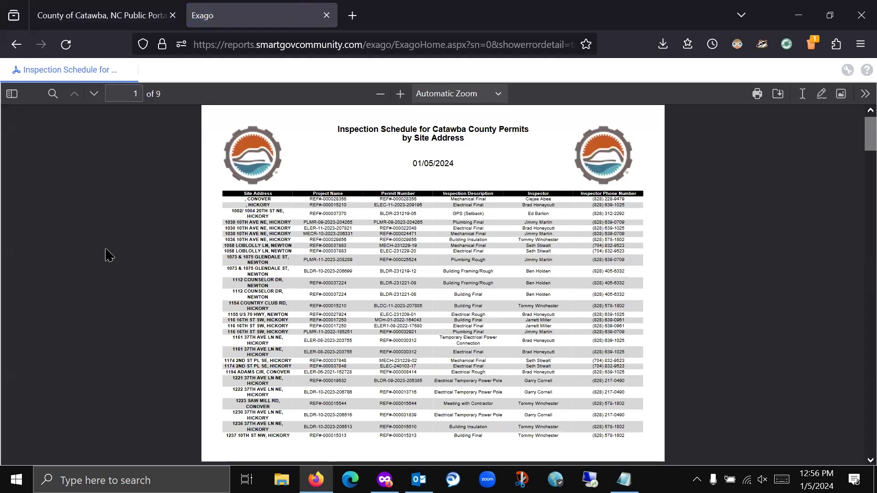
pyautogui.click(400, 94)
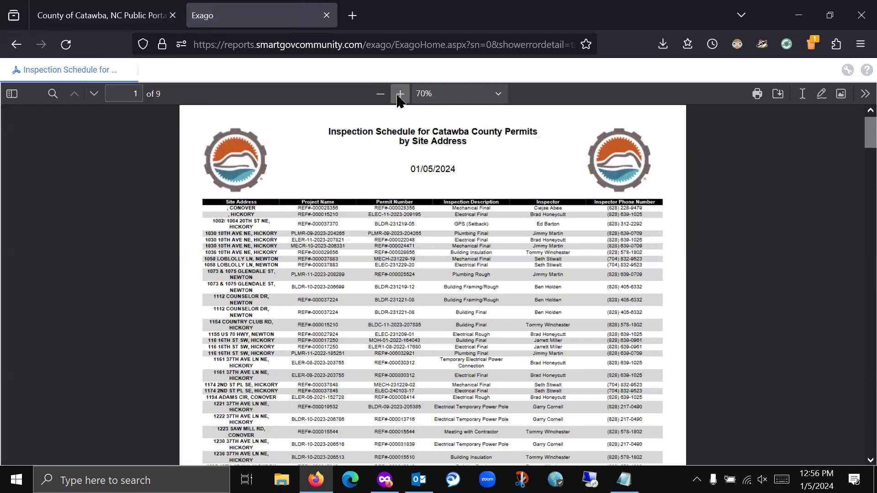
pyautogui.click(400, 94)
pyautogui.click(400, 94)
pyautogui.click(400, 94)
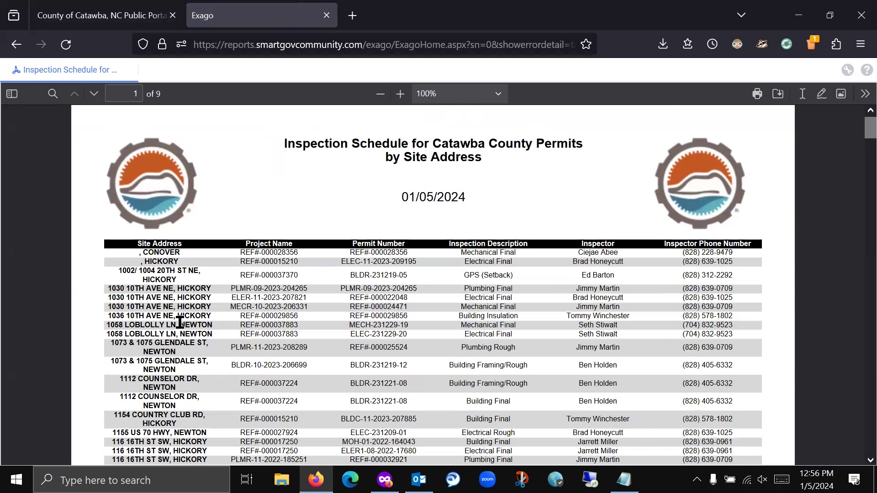
# - Scroll through all nine pages of the inspection schedule report
pyautogui.scroll(-4, 180, 323)
pyautogui.scroll(2, 178, 327)
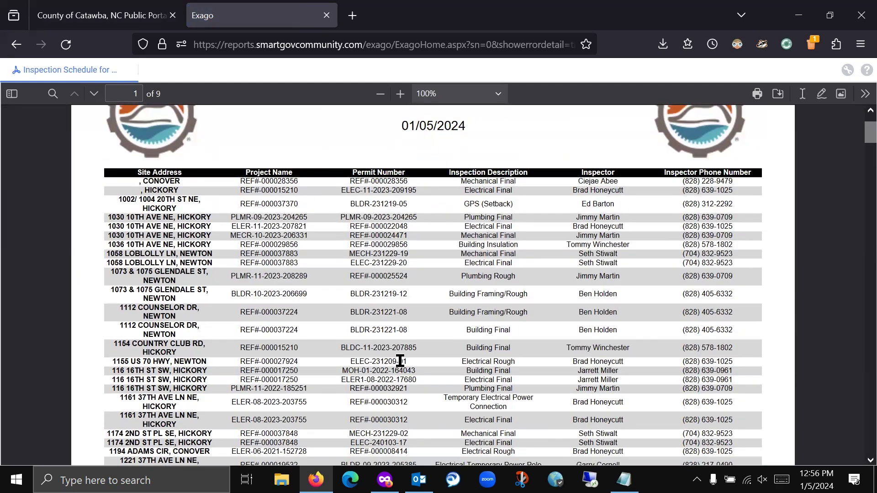
pyautogui.scroll(-3, 214, 291)
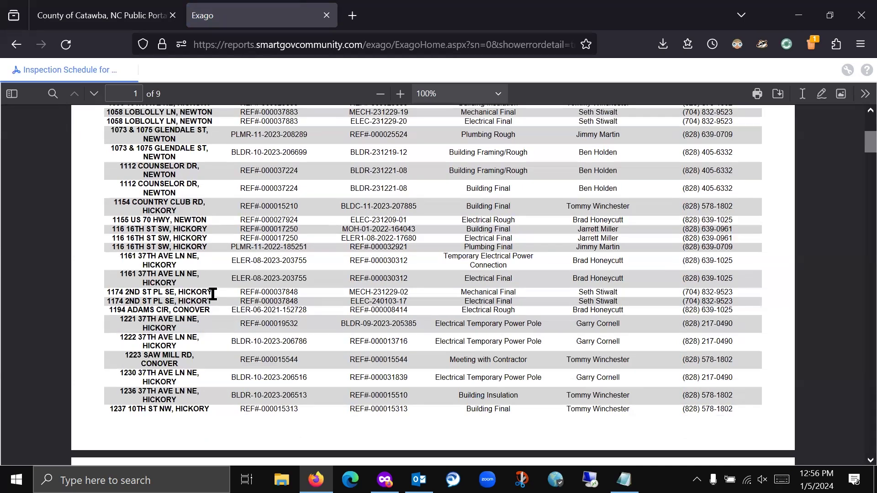
pyautogui.scroll(5, 213, 294)
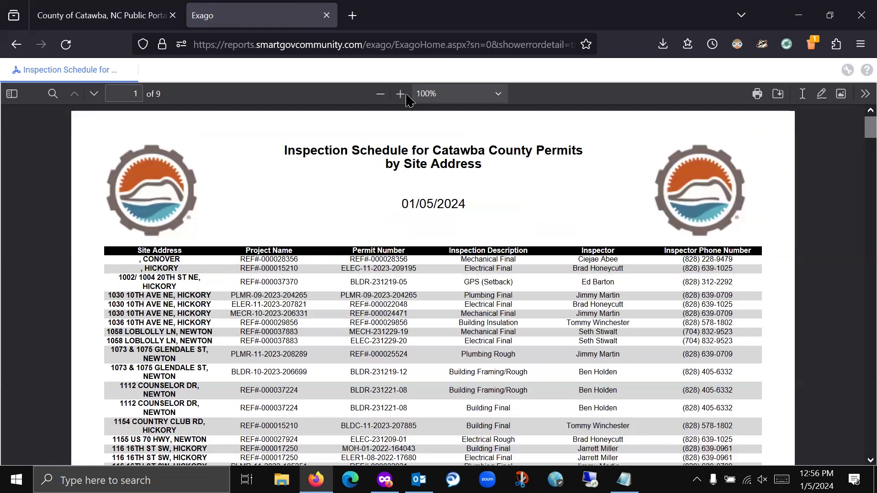
pyautogui.scroll(-1, 574, 301)
pyautogui.scroll(-2, 571, 289)
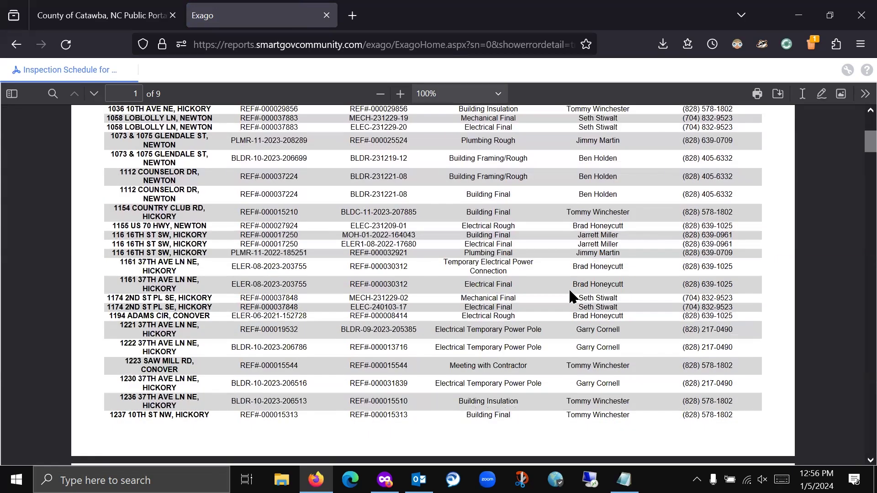
pyautogui.scroll(4, 569, 289)
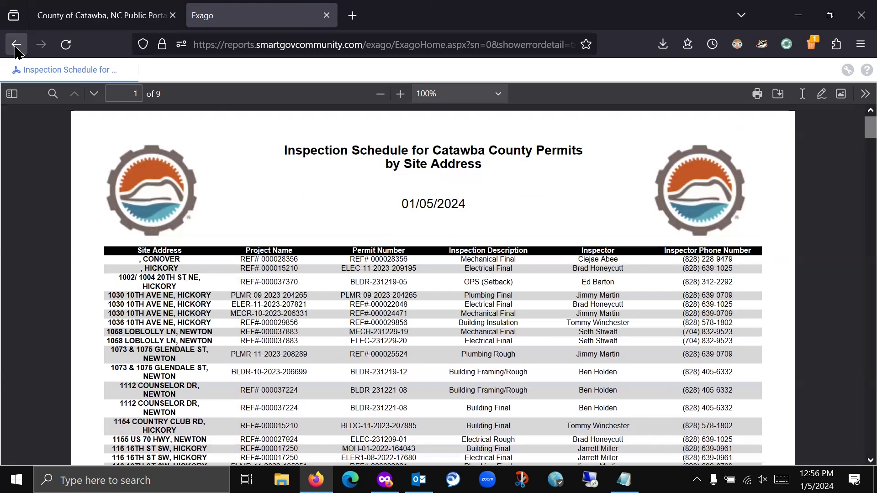
pyautogui.scroll(-15, 207, 296)
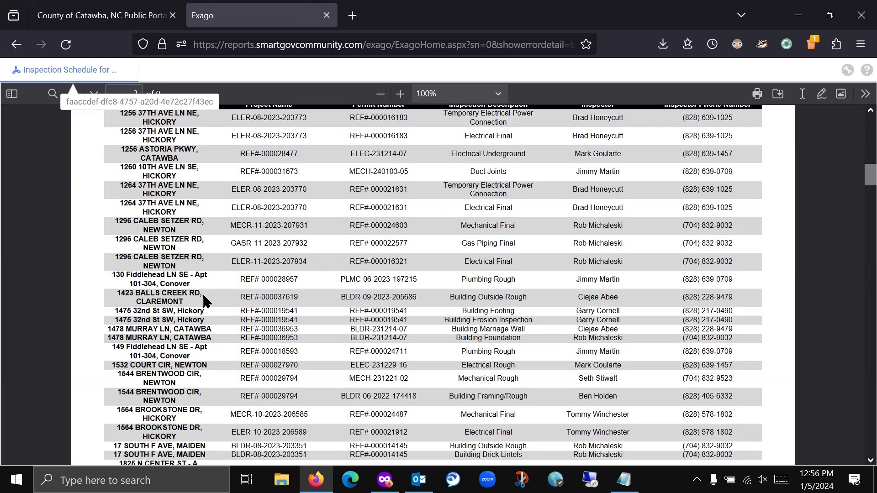
pyautogui.scroll(-15, 204, 301)
pyautogui.scroll(-15, 200, 302)
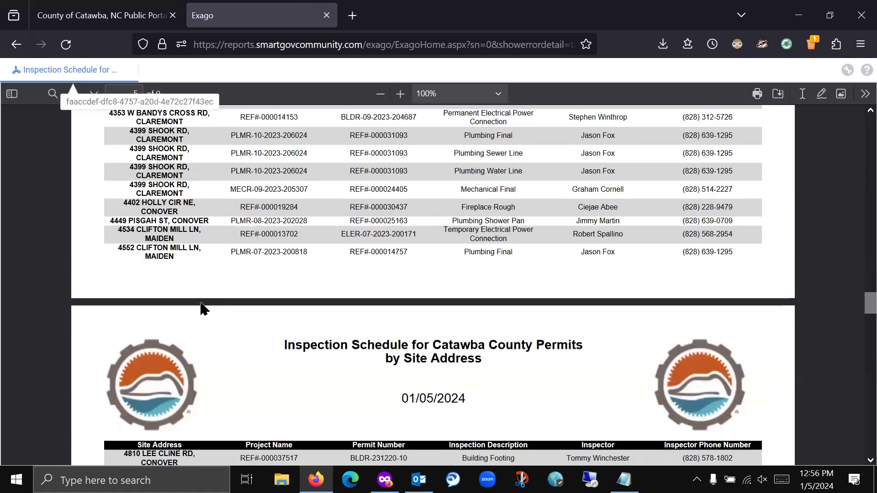
pyautogui.scroll(-3, 202, 309)
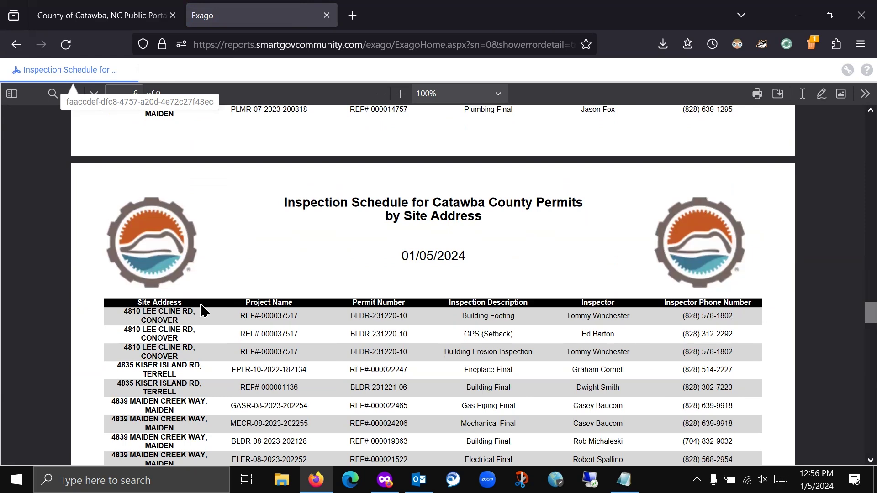
pyautogui.scroll(-12, 204, 310)
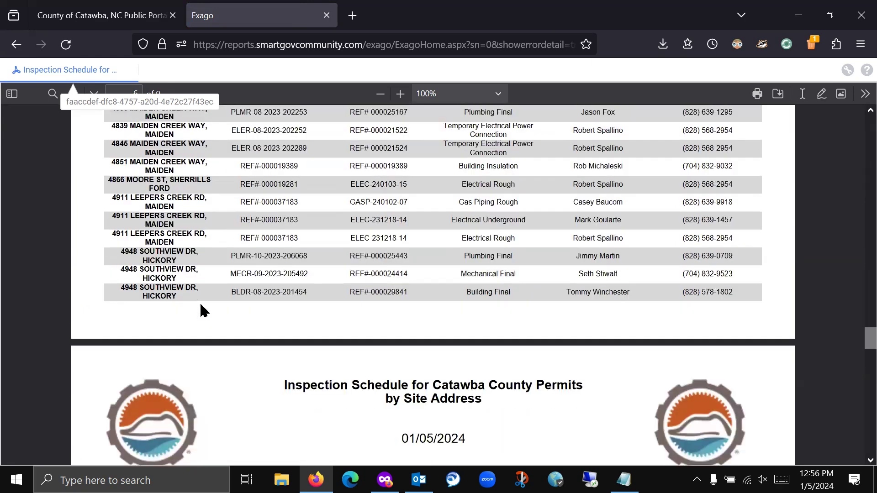
pyautogui.scroll(-17, 201, 311)
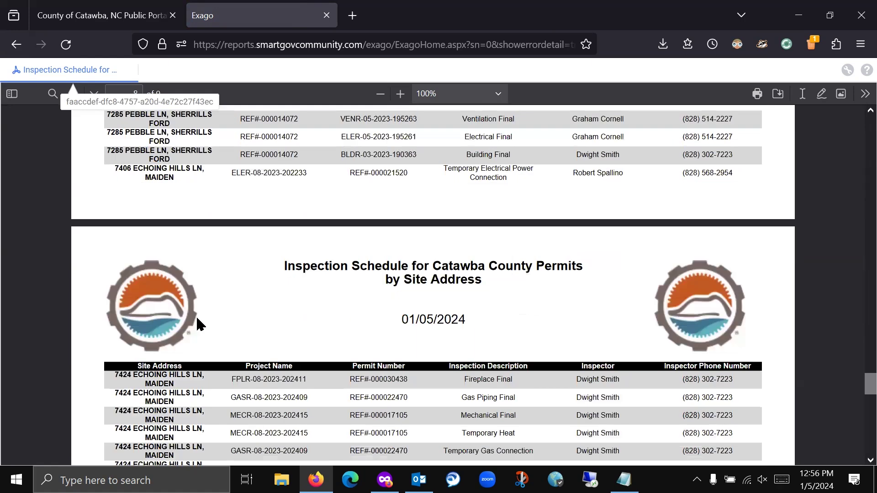
pyautogui.scroll(-15, 199, 325)
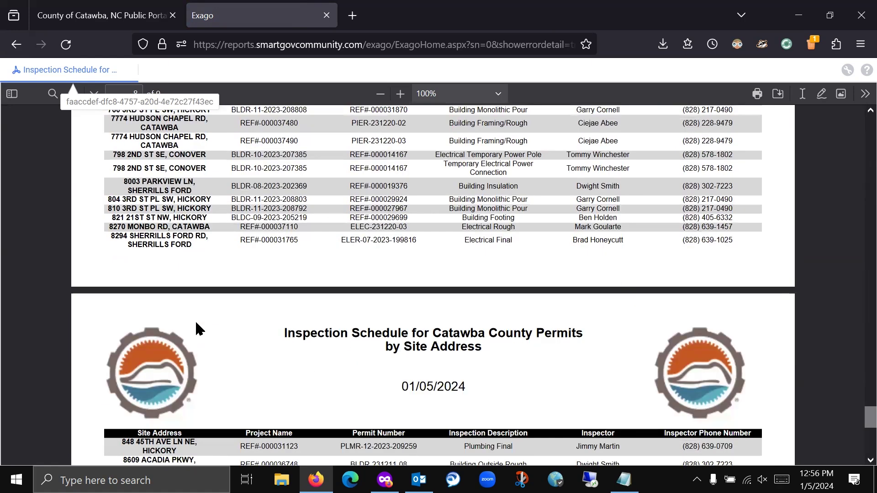
pyautogui.scroll(3, 200, 330)
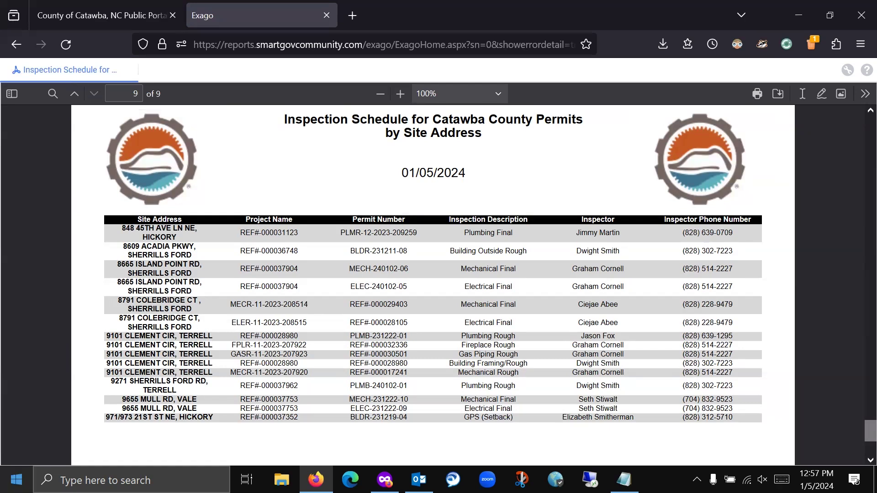
# - Close the Exago report tab and open My Portal's Applications page in the private window
pyautogui.click(326, 15)
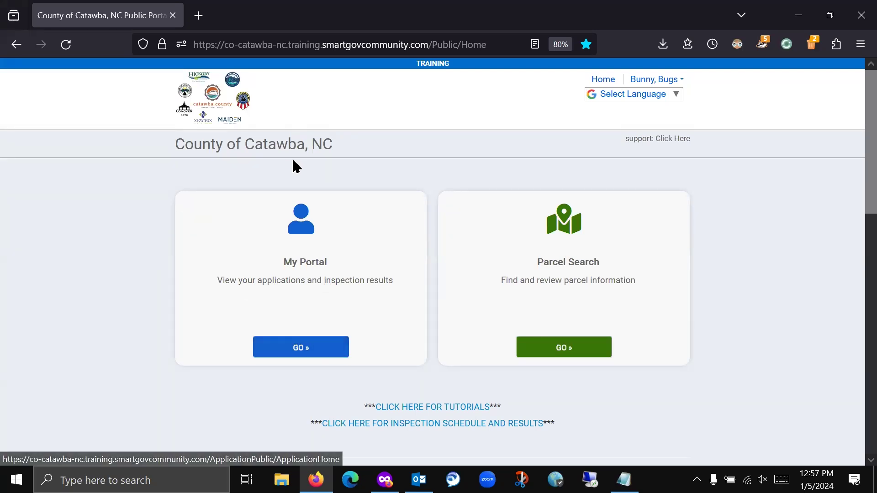
pyautogui.click(385, 479)
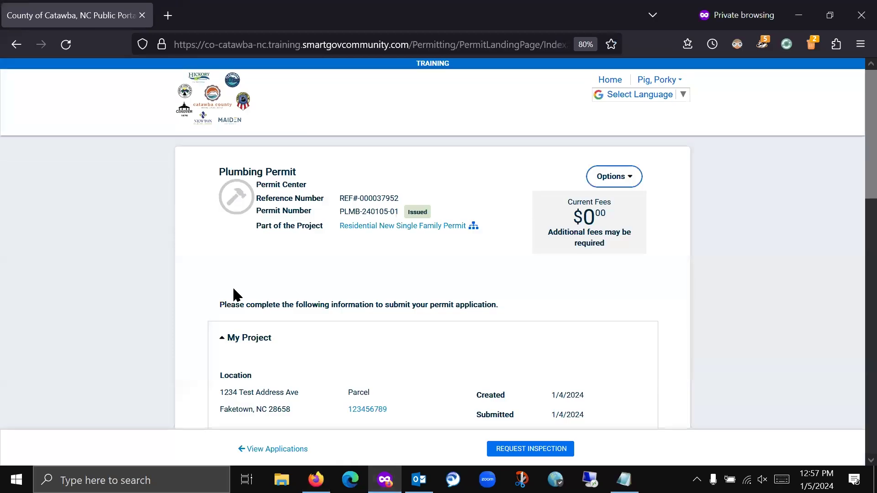
pyautogui.click(611, 81)
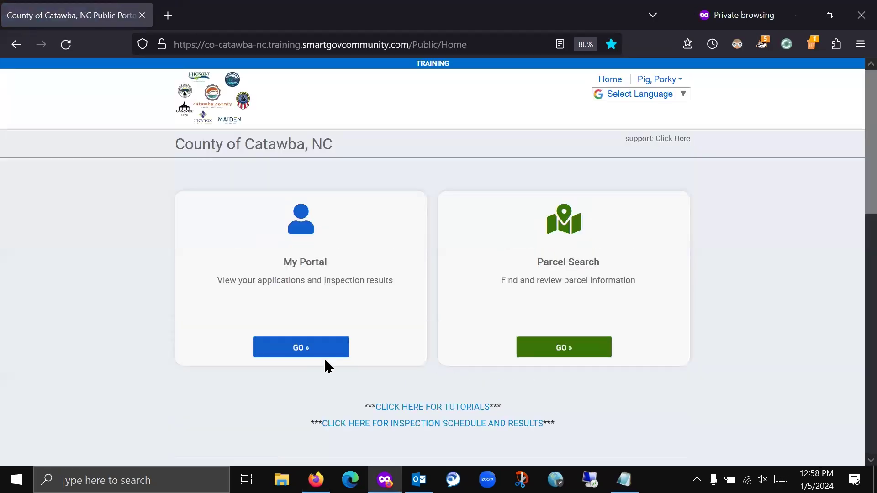
pyautogui.click(312, 353)
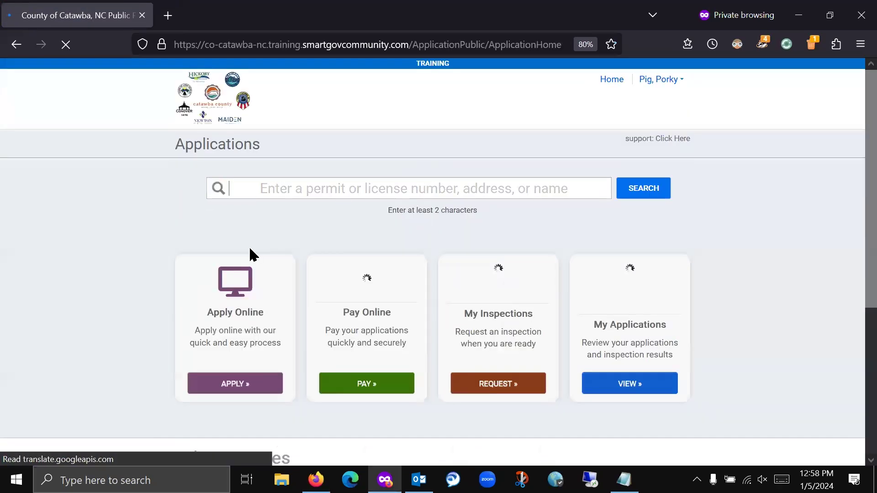
# - Start a new application under the Permit Center category with Plumbing Permit as the type
pyautogui.click(256, 392)
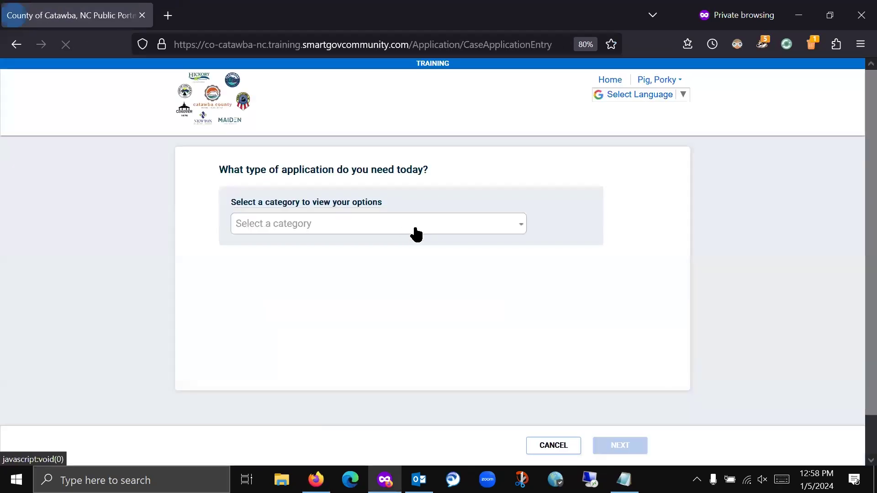
pyautogui.click(411, 230)
pyautogui.scroll(-2, 306, 338)
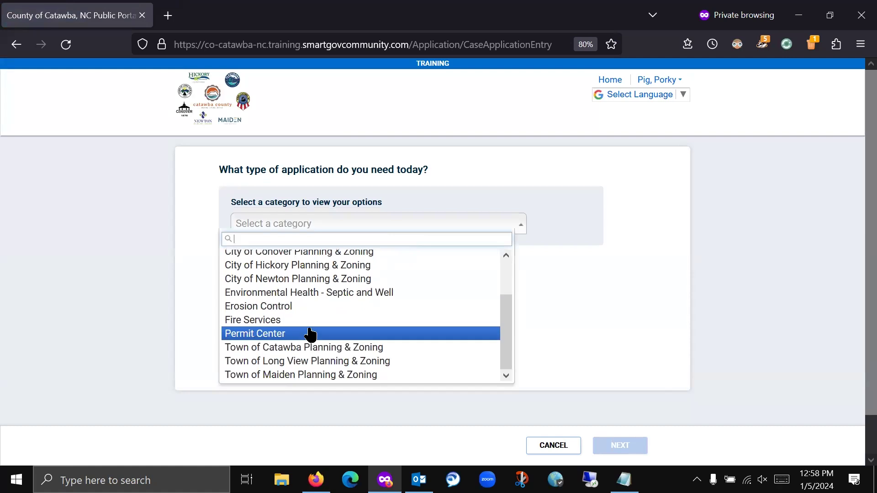
pyautogui.click(308, 334)
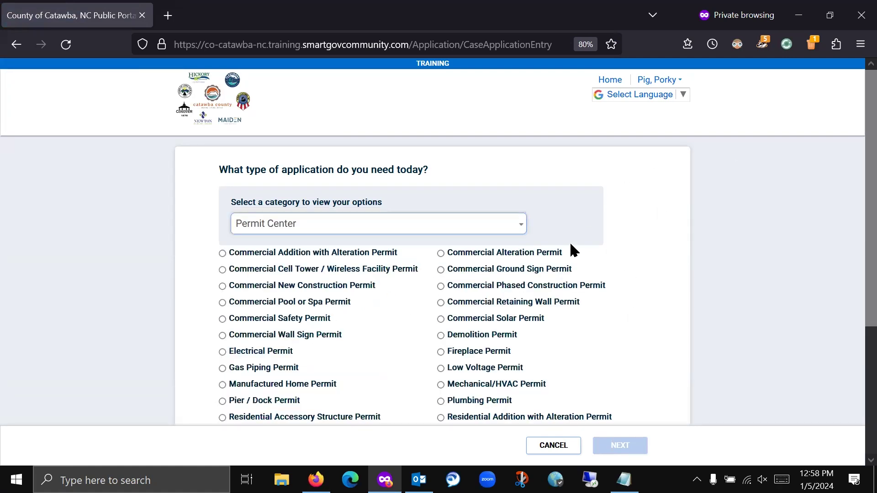
pyautogui.scroll(-4, 420, 313)
pyautogui.click(440, 231)
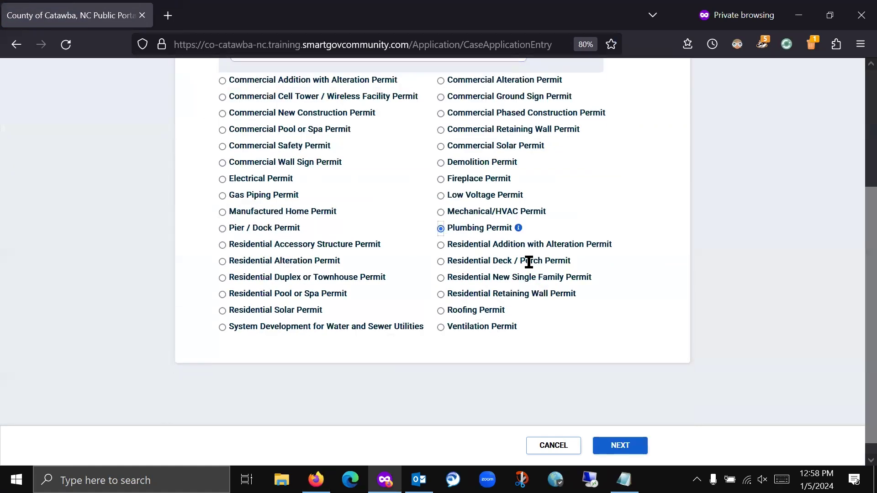
pyautogui.click(619, 446)
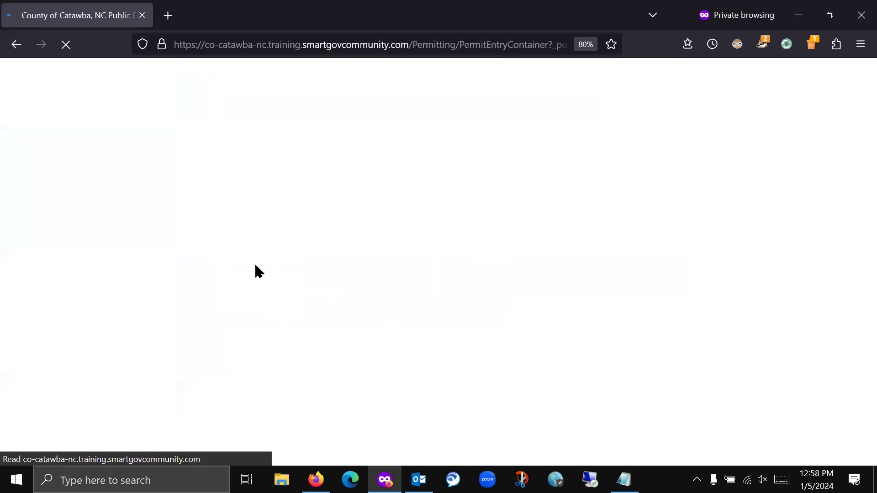
# - Set the project location to the 1234 test address suggestion and save the application
pyautogui.write('1234 tes')
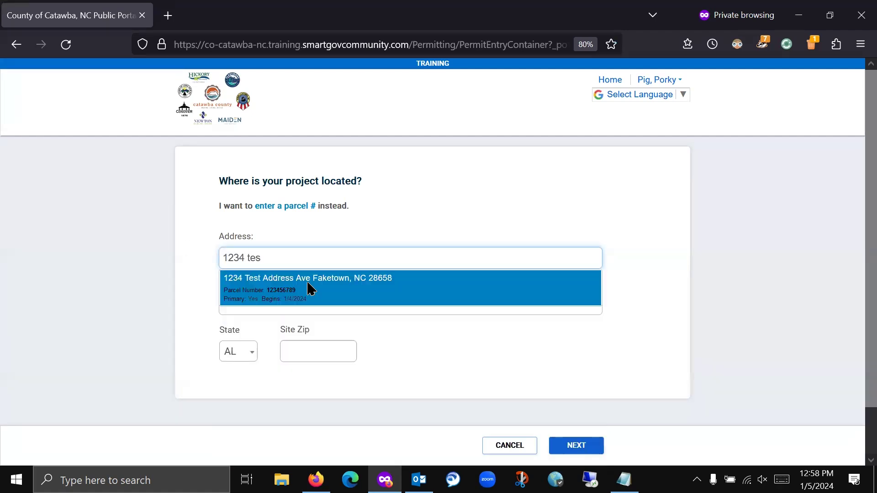
pyautogui.click(308, 288)
pyautogui.click(575, 446)
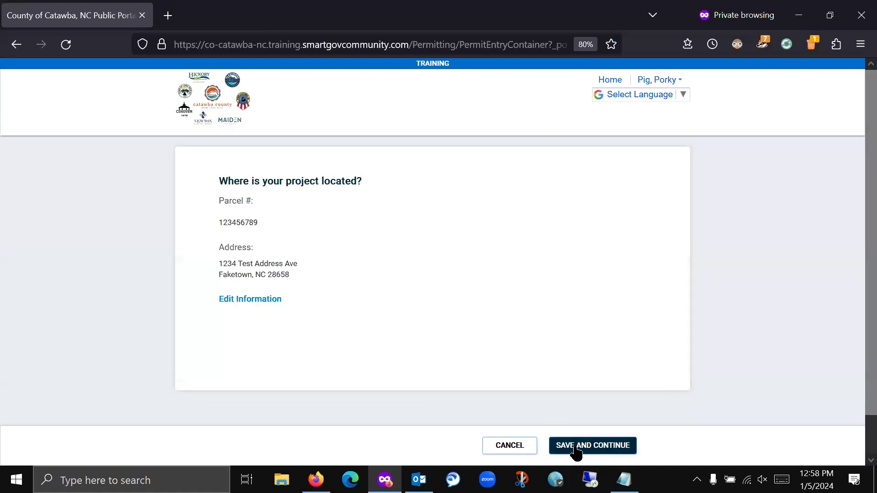
pyautogui.click(574, 447)
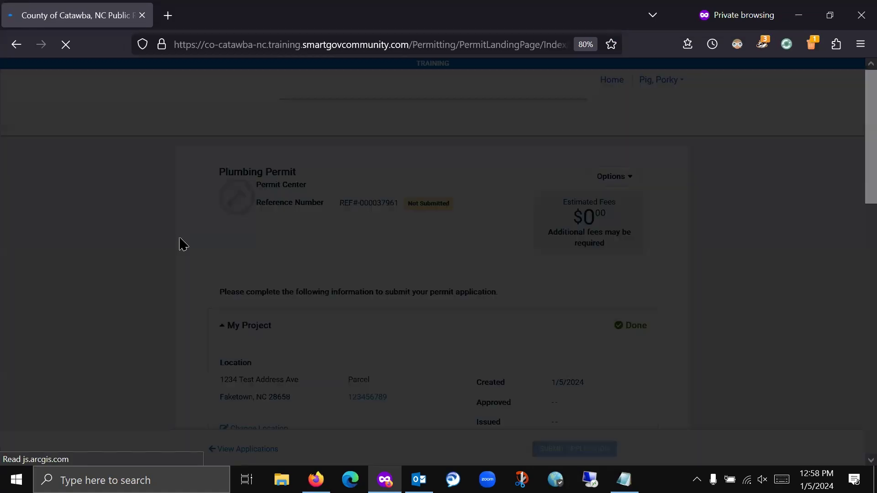
# - Add the plumbing contractor found by searching 'pork' to the permit's contractors
pyautogui.click(443, 314)
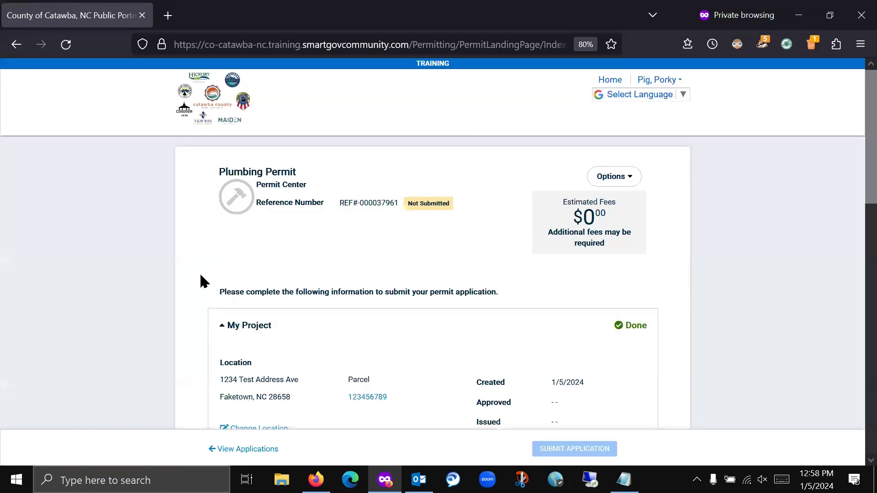
pyautogui.scroll(-10, 196, 274)
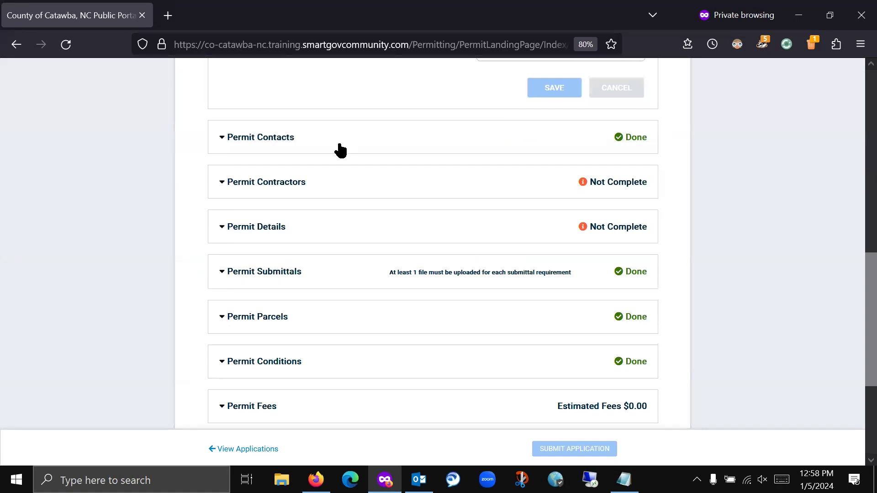
pyautogui.click(310, 182)
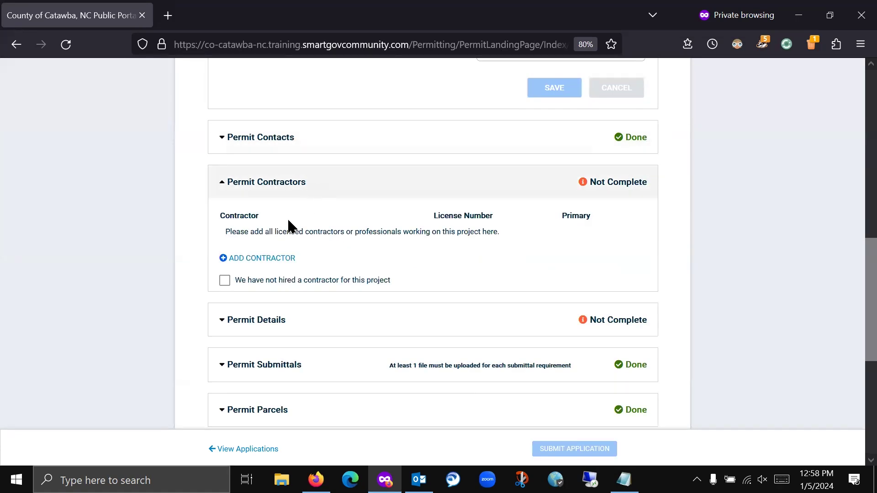
pyautogui.click(240, 259)
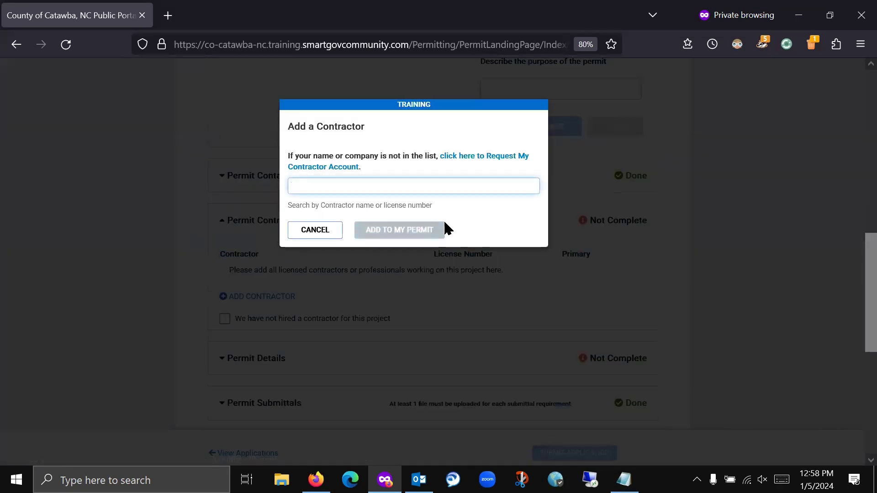
pyautogui.write('pork')
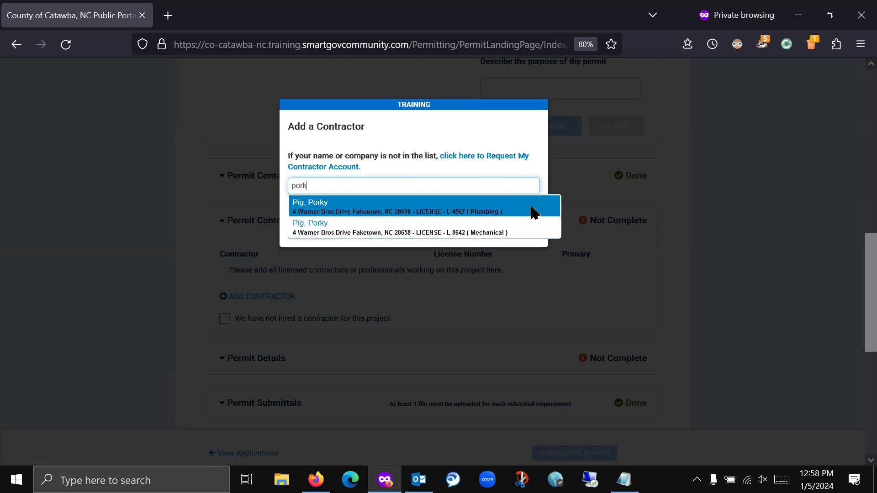
pyautogui.click(534, 212)
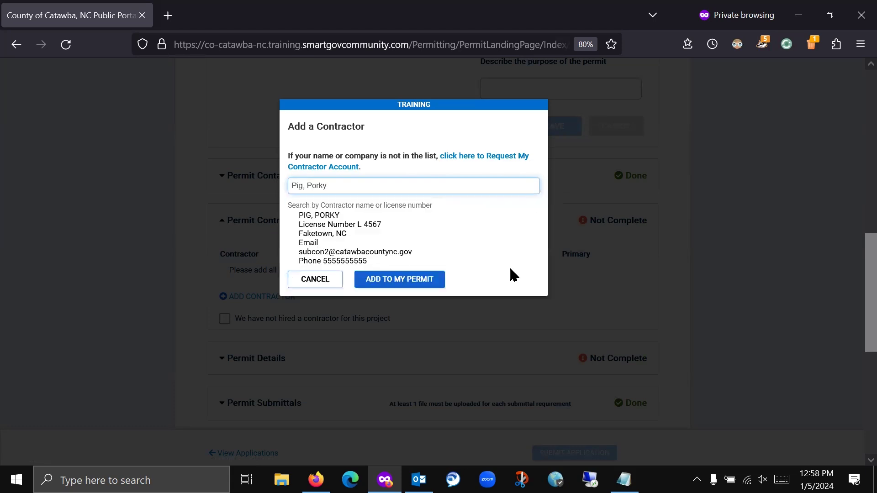
pyautogui.click(388, 283)
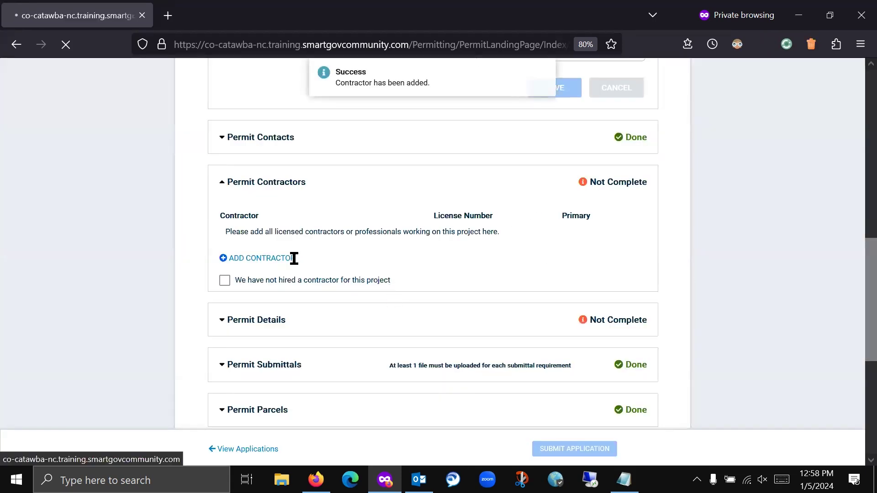
# - Add Bunny Construction as a second contractor on the permit
pyautogui.scroll(-5, 191, 311)
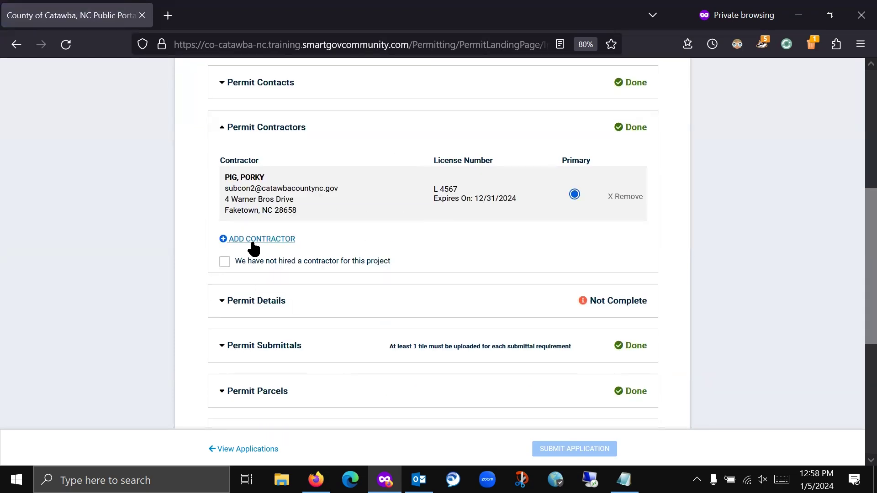
pyautogui.click(253, 244)
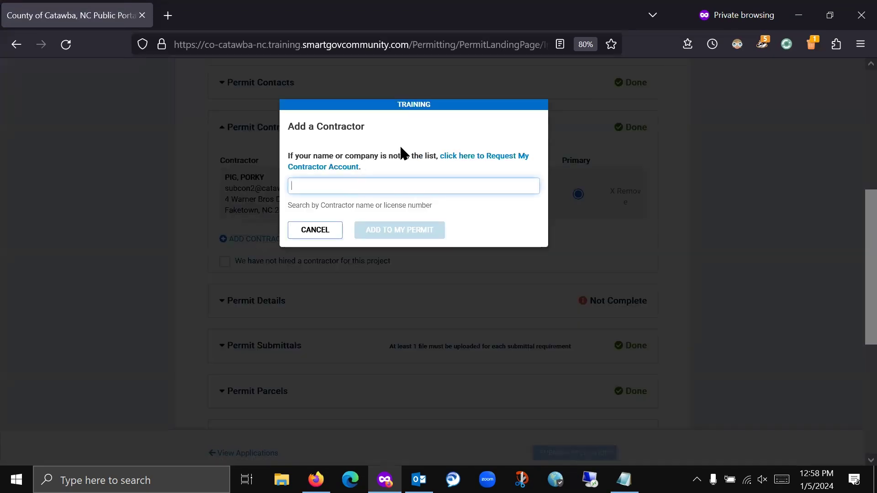
pyautogui.write('Bunny')
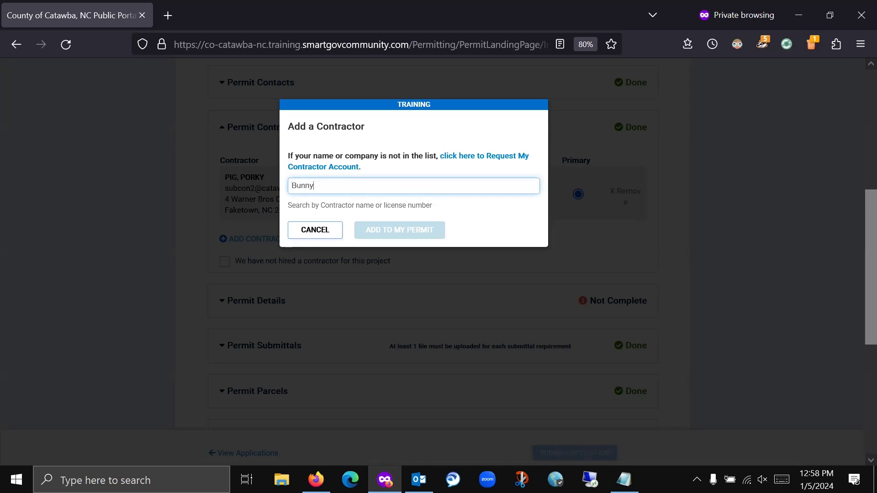
pyautogui.write(' Const')
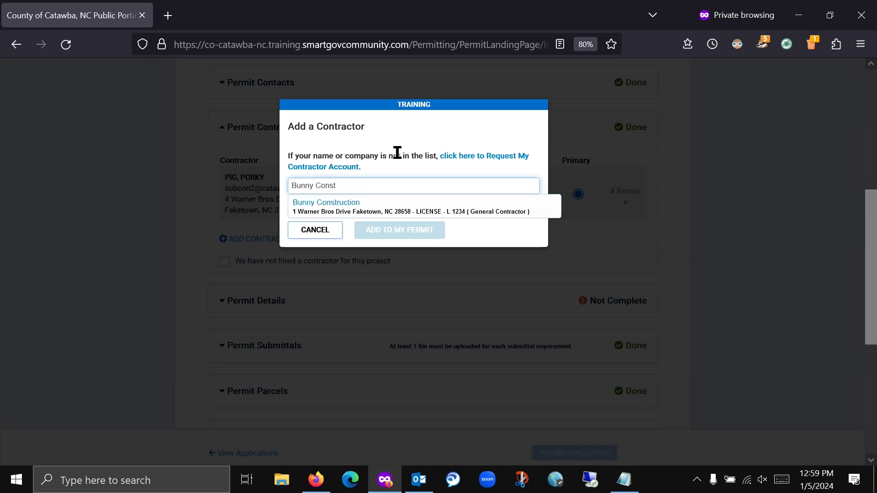
pyautogui.click(385, 202)
pyautogui.click(390, 279)
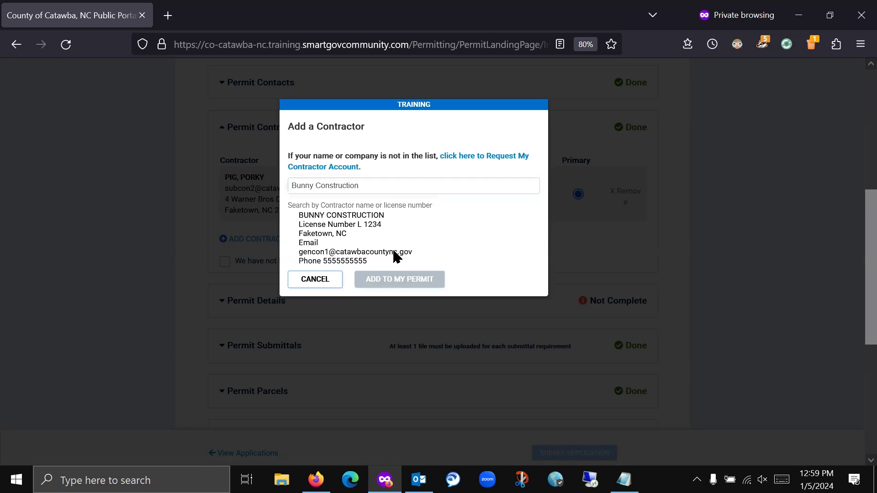
# - Review the expanded Permit Contacts section, then return to the main Firefox window
pyautogui.scroll(-7, 187, 237)
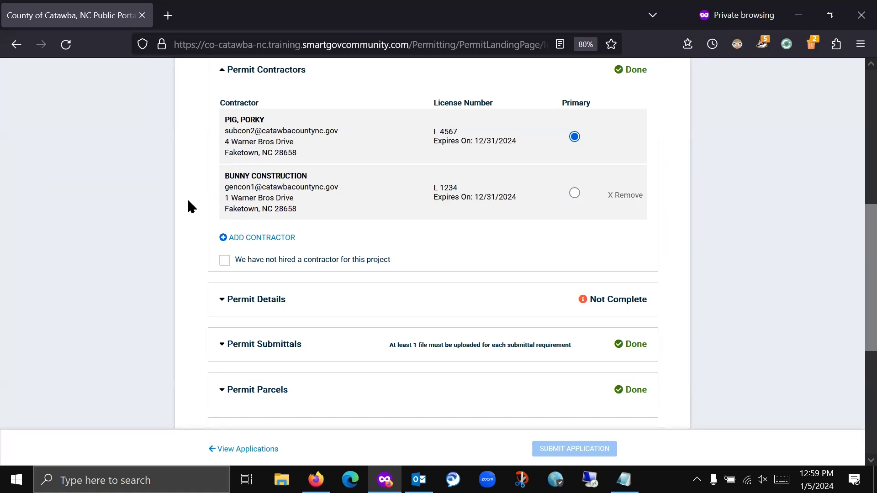
pyautogui.scroll(5, 267, 242)
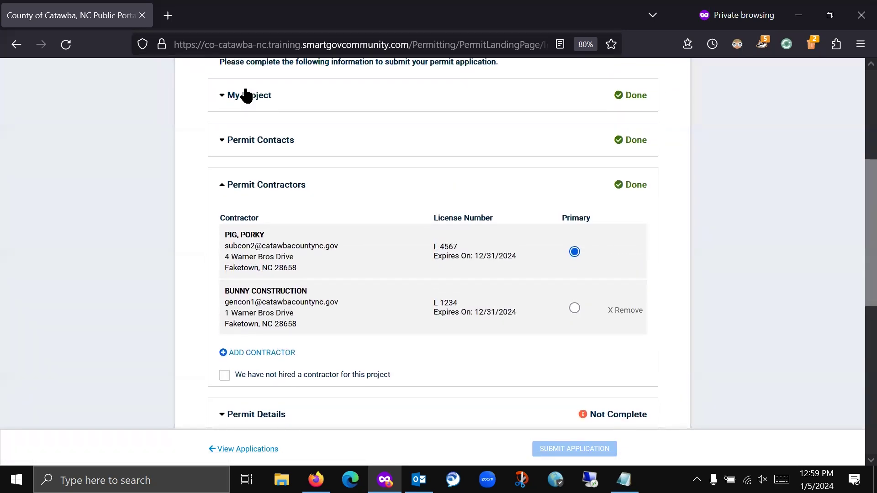
pyautogui.click(280, 137)
pyautogui.scroll(-4, 185, 254)
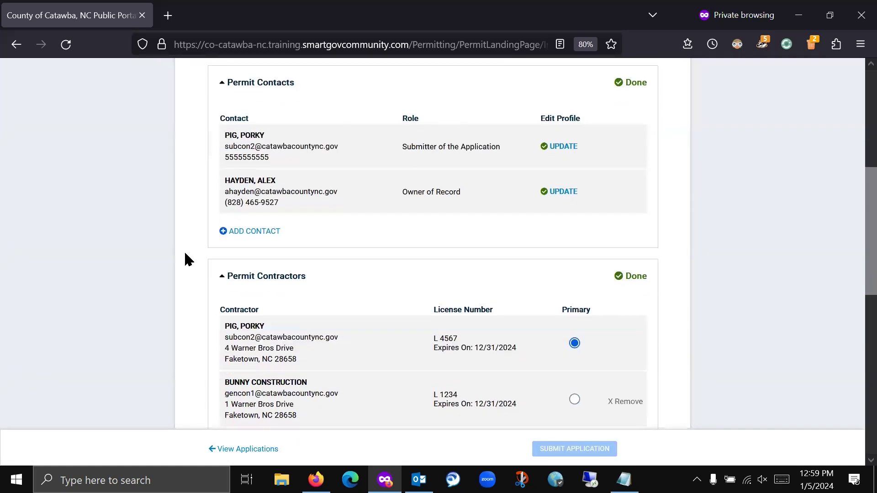
pyautogui.scroll(-1, 184, 257)
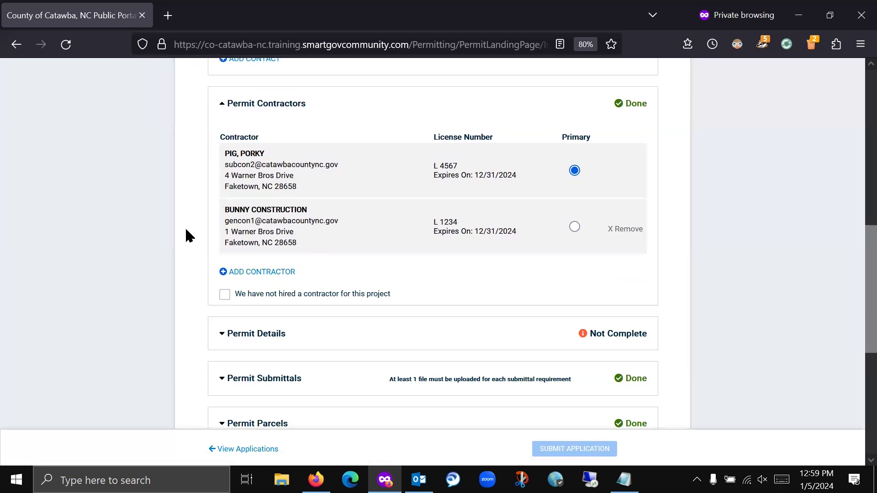
pyautogui.scroll(1, 186, 230)
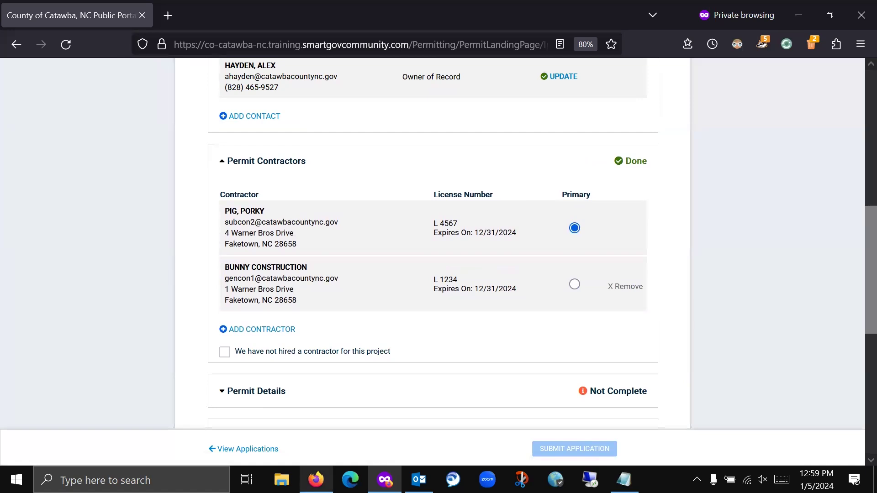
pyautogui.click(316, 480)
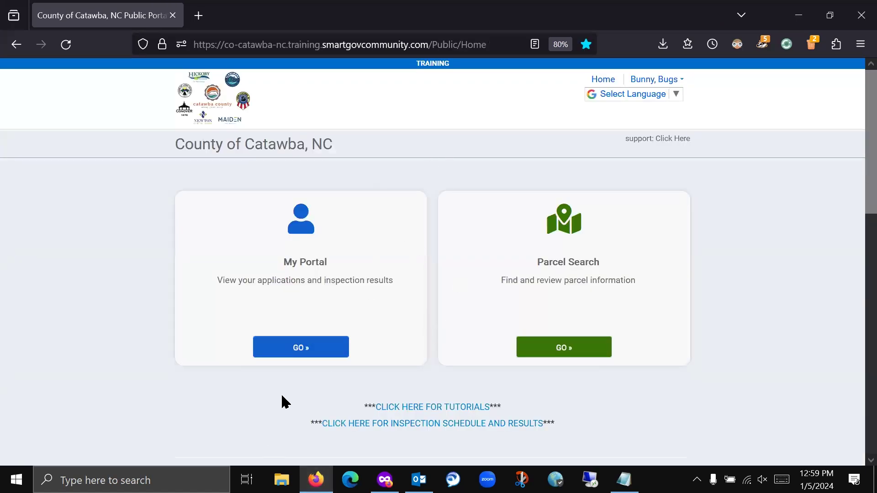
# - From My Portal, view My Applications and expand the 3 active records
pyautogui.click(282, 349)
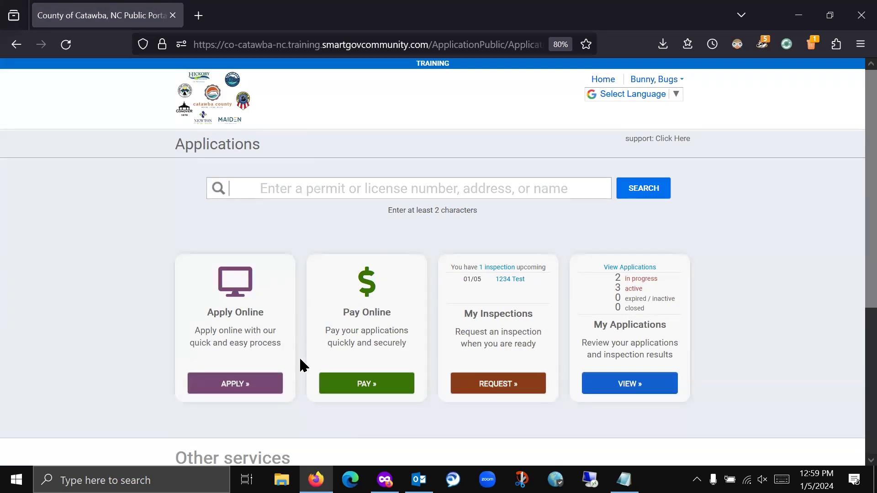
pyautogui.click(635, 388)
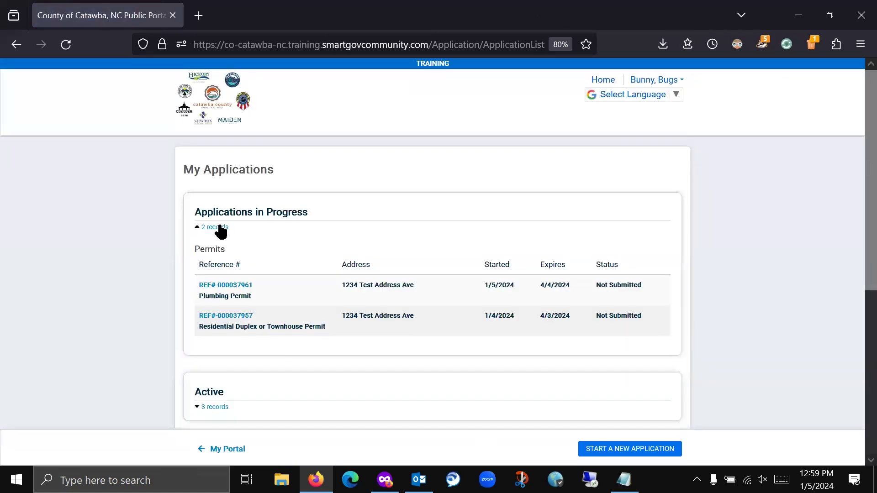
pyautogui.scroll(-4, 139, 201)
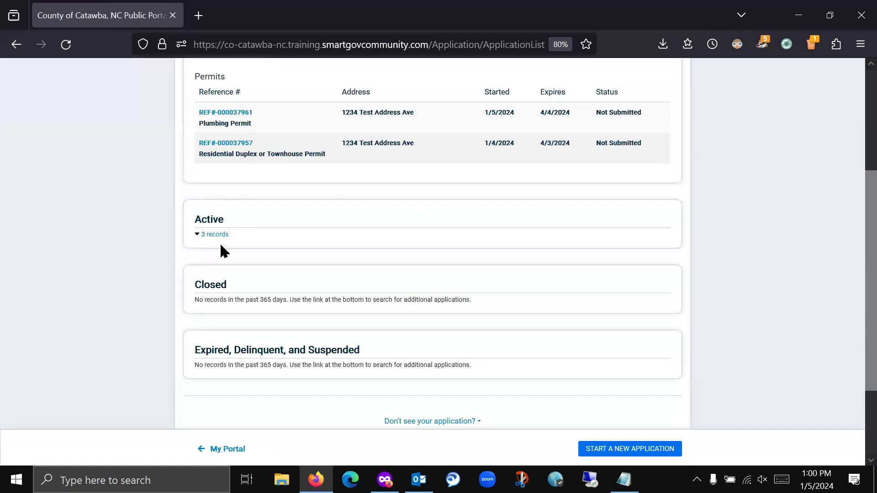
pyautogui.click(225, 235)
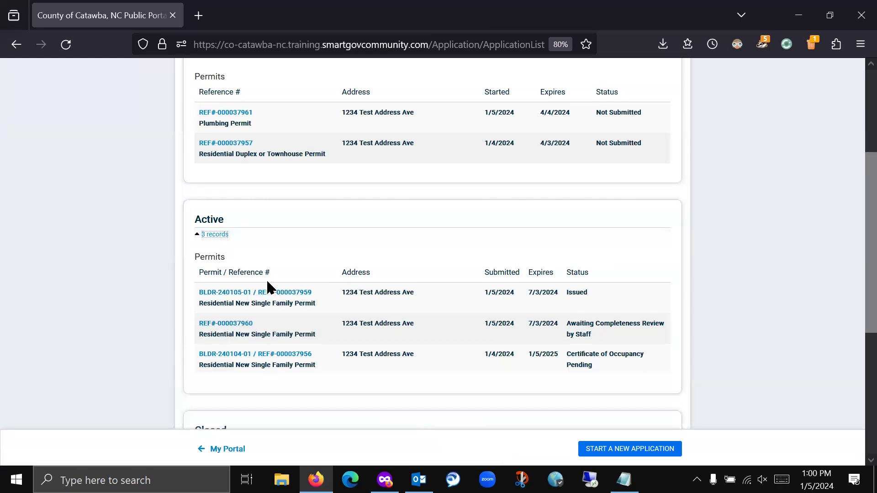
# - Open permit BLDR-240105-01, expand Related Permits, and open its related Electrical Permit
pyautogui.click(274, 294)
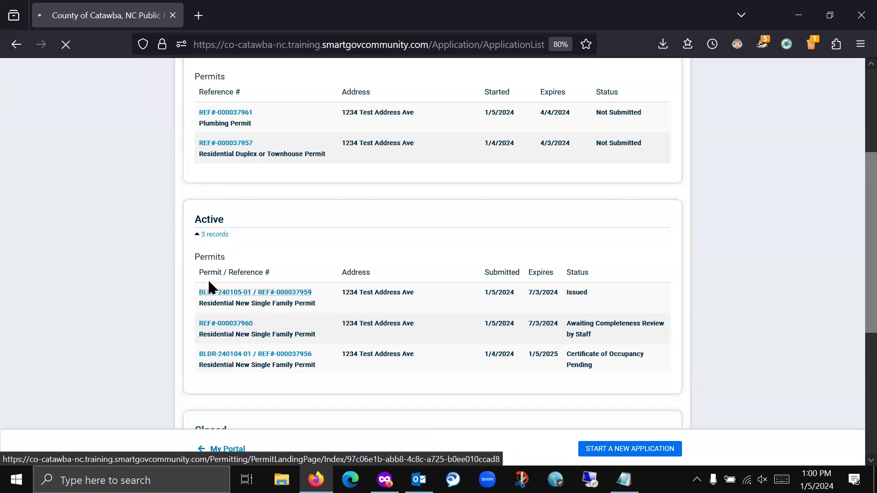
pyautogui.scroll(-8, 127, 257)
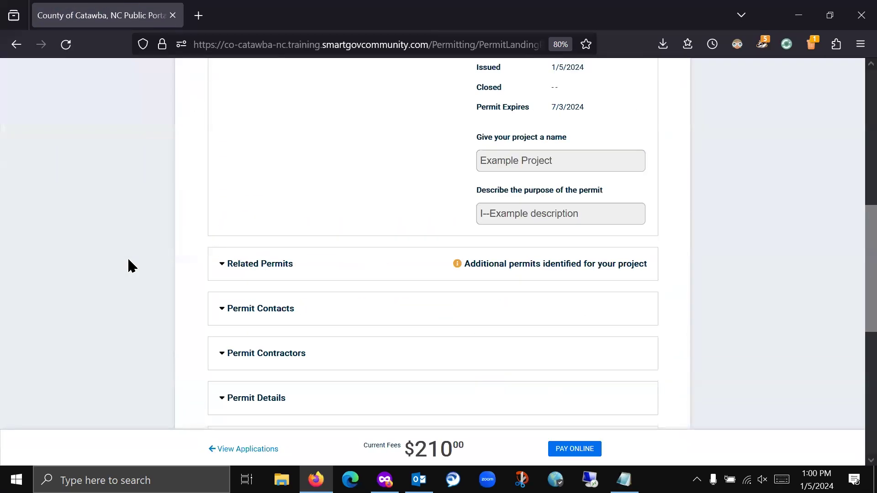
pyautogui.scroll(-3, 129, 266)
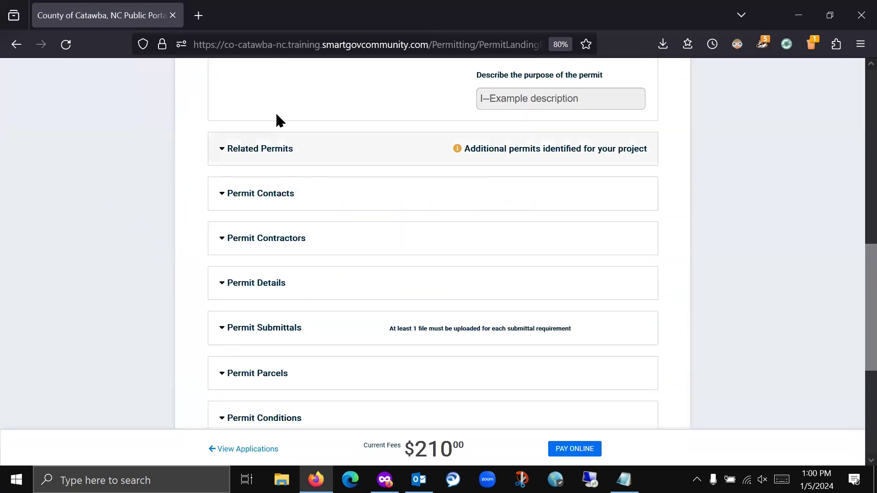
pyautogui.click(291, 160)
pyautogui.scroll(9, 280, 187)
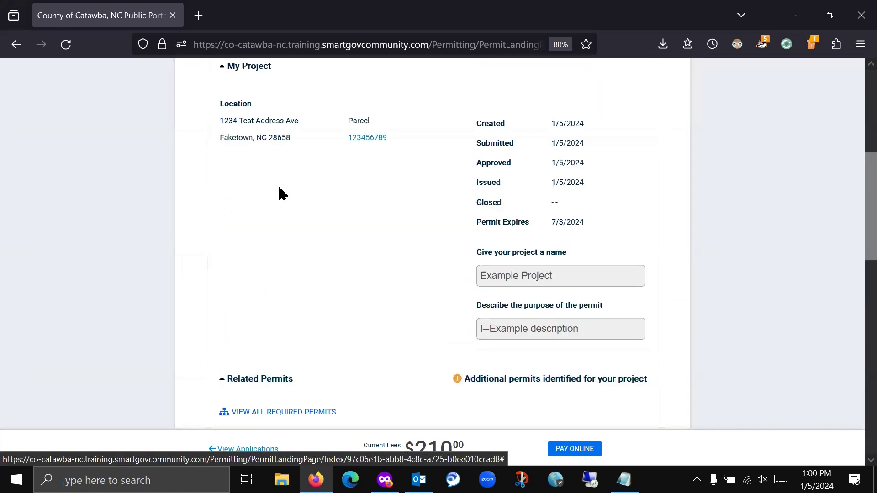
pyautogui.scroll(-9, 300, 212)
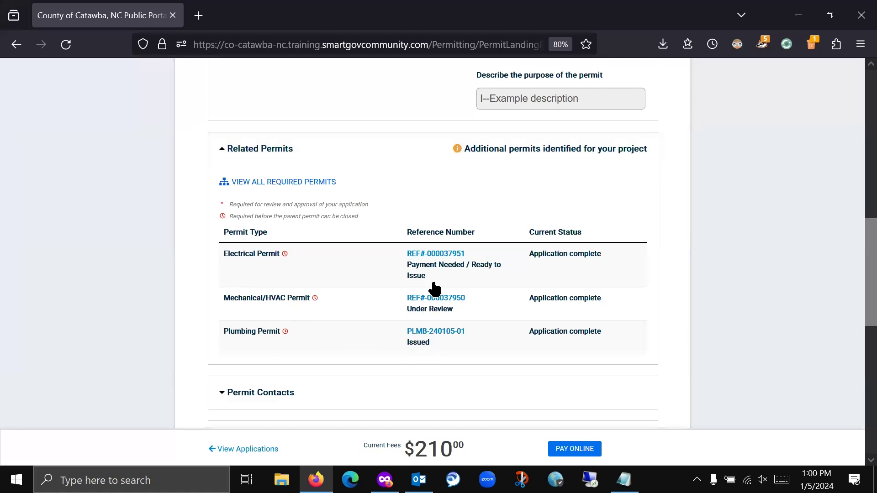
pyautogui.click(441, 257)
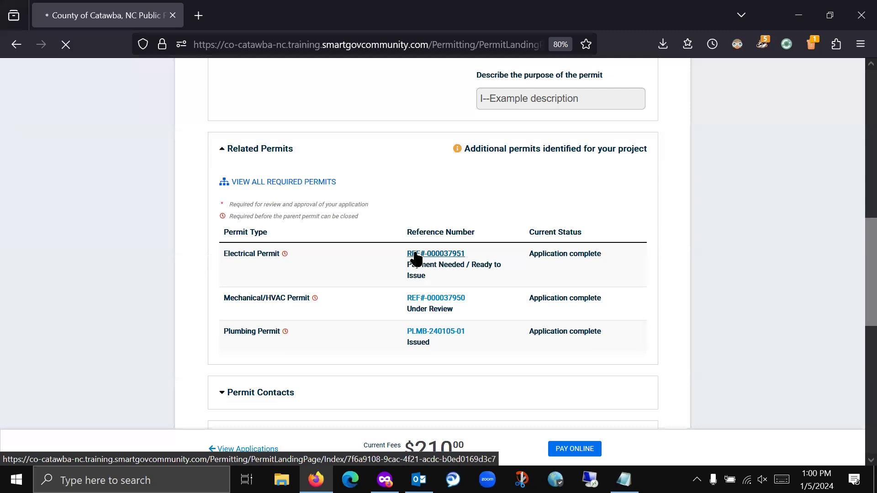
# - Check the Electrical Permit's contractors, then go back to the single-family permit page
pyautogui.scroll(-5, 163, 283)
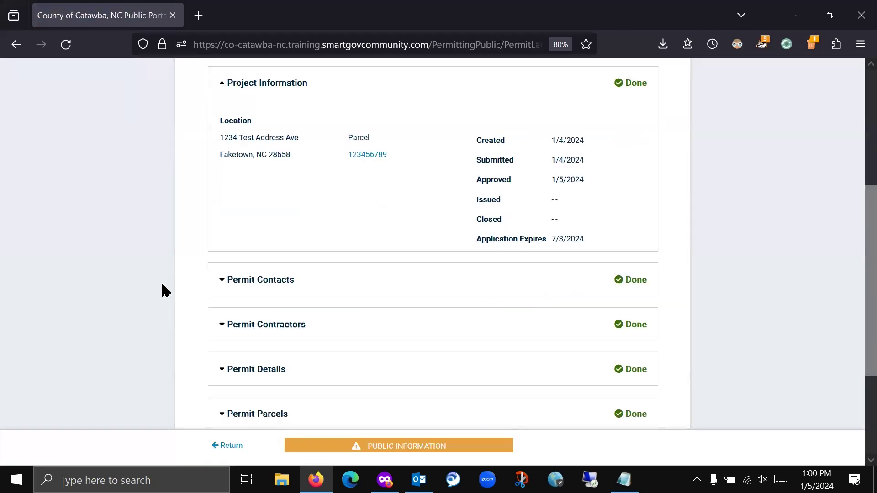
pyautogui.scroll(-3, 162, 284)
pyautogui.scroll(2, 156, 288)
pyautogui.click(221, 283)
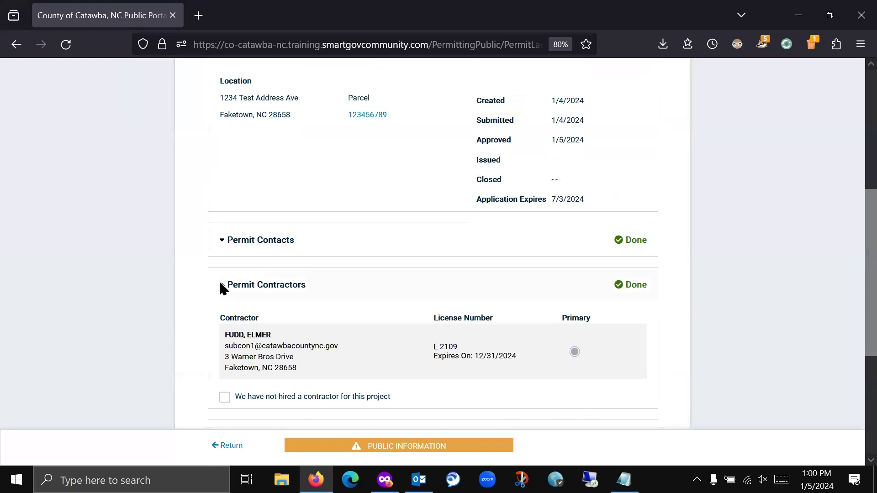
pyautogui.click(302, 296)
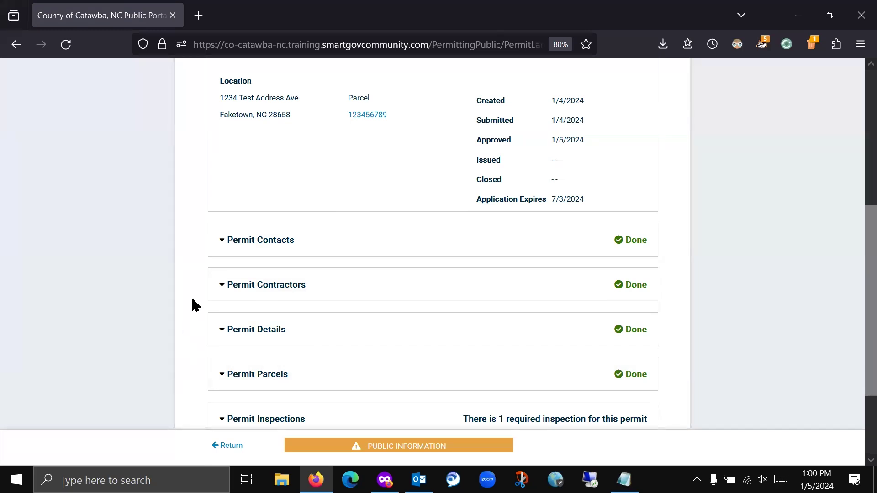
pyautogui.scroll(5, 195, 283)
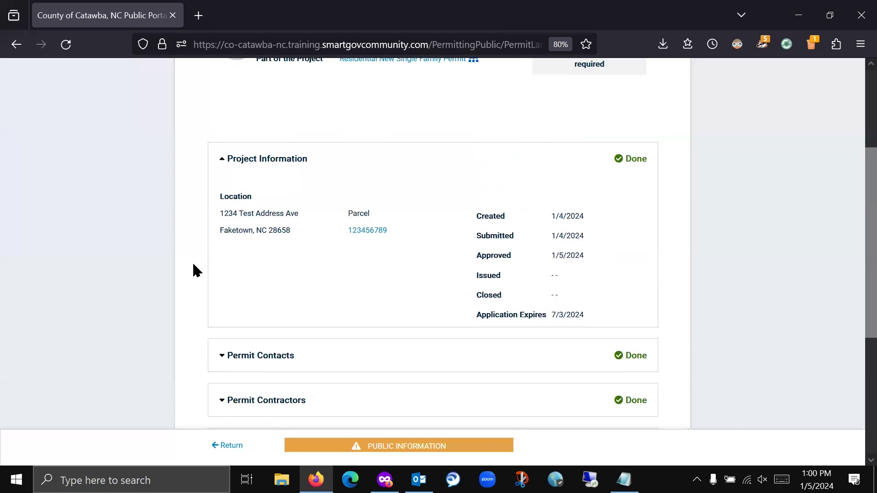
pyautogui.click(16, 44)
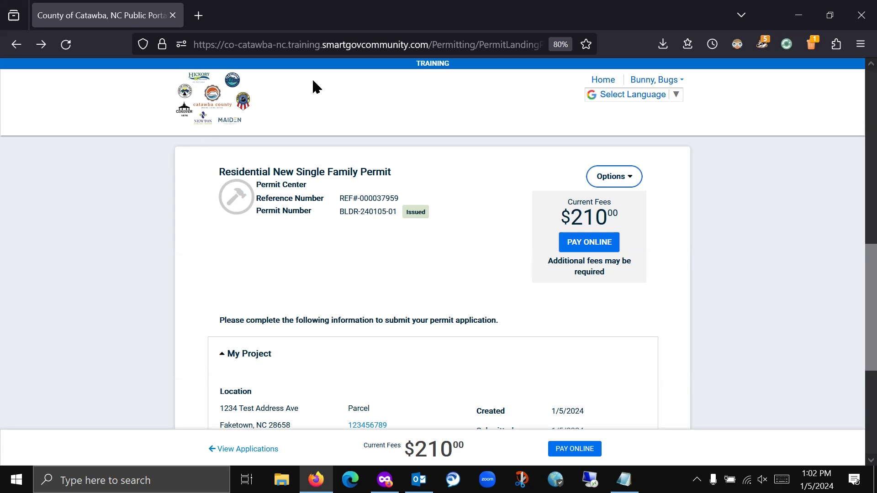
# - Open the Access Code entry page from the account menu's My Account settings
pyautogui.click(684, 83)
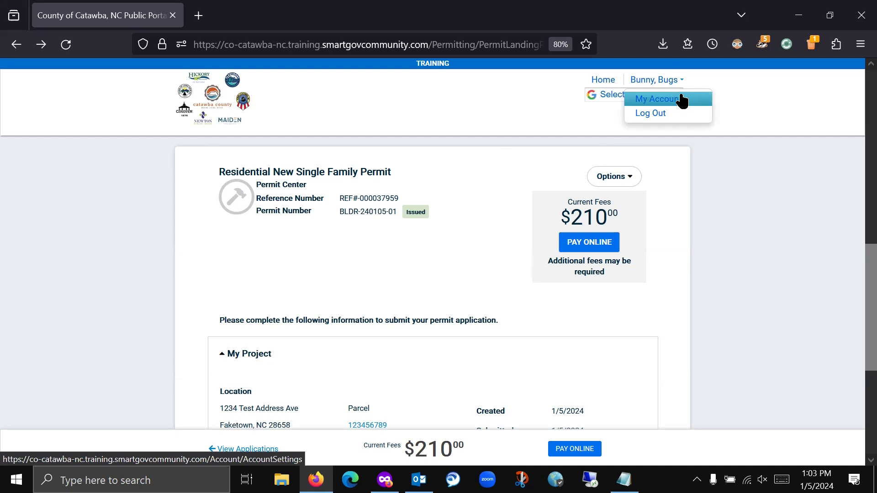
pyautogui.click(688, 96)
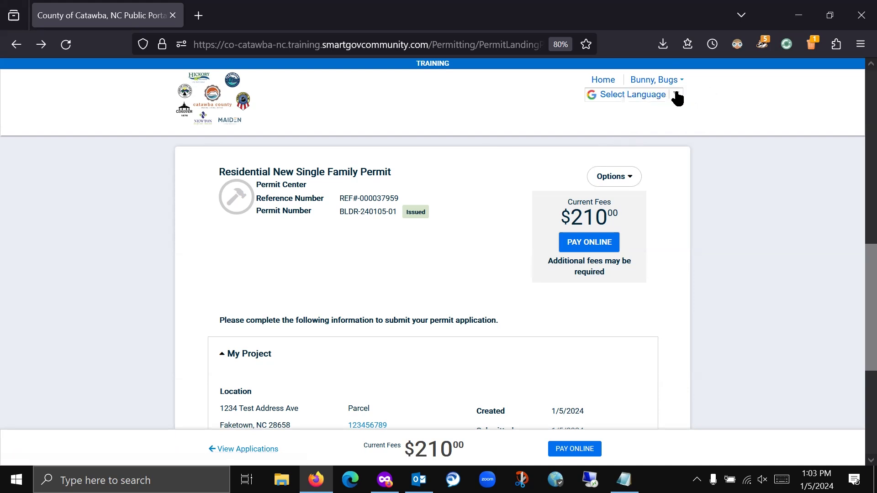
pyautogui.click(674, 82)
pyautogui.click(672, 98)
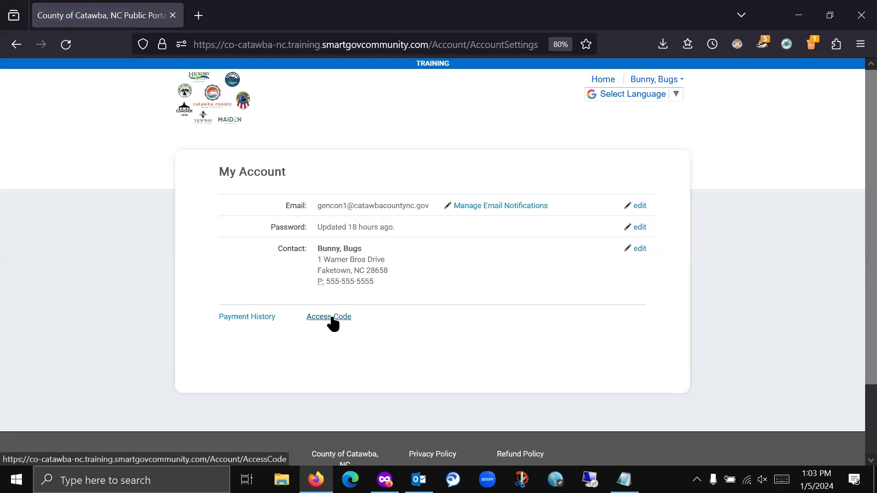
pyautogui.click(676, 82)
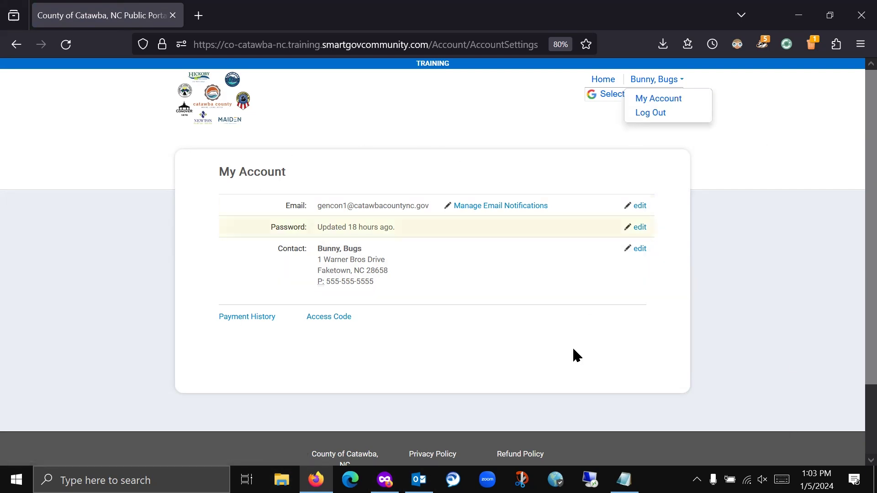
pyautogui.click(342, 317)
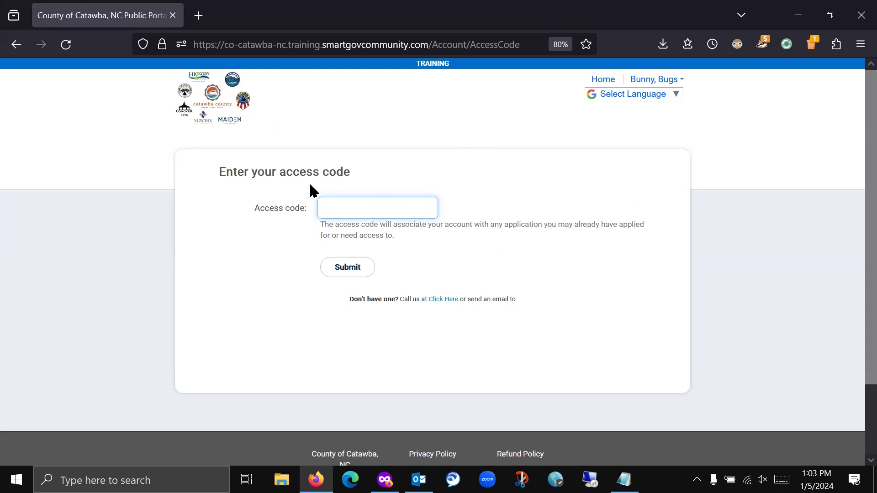
# - Copy the company access code from Notepad and return to Firefox
pyautogui.click(624, 480)
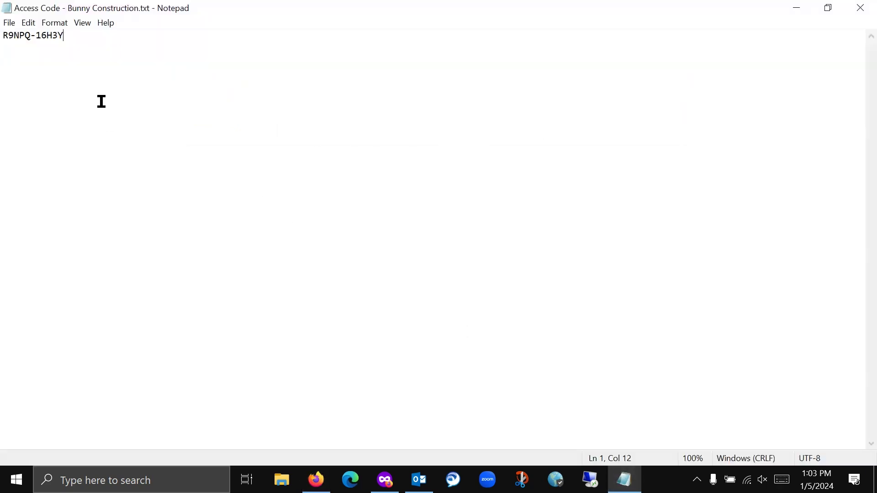
pyautogui.moveTo(71, 36); pyautogui.dragTo(10, 43)
pyautogui.hotkey('ctrl', 'c')
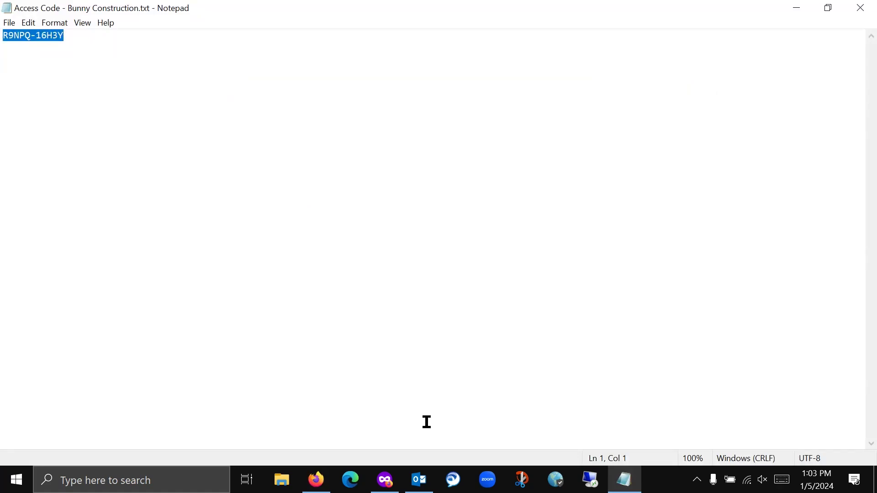
pyautogui.click(316, 480)
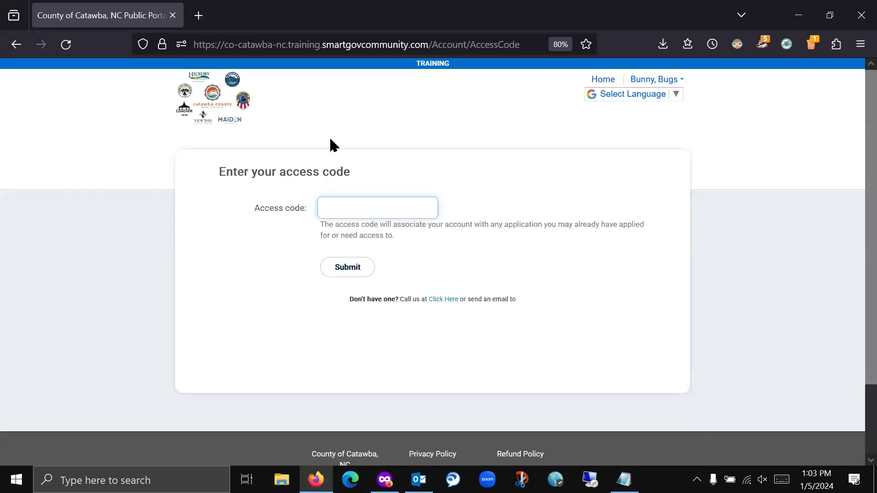
# - Paste and submit the company access code, then dismiss the 'Access code accepted!' banner
pyautogui.hotkey('ctrl', 'v')
pyautogui.click(353, 273)
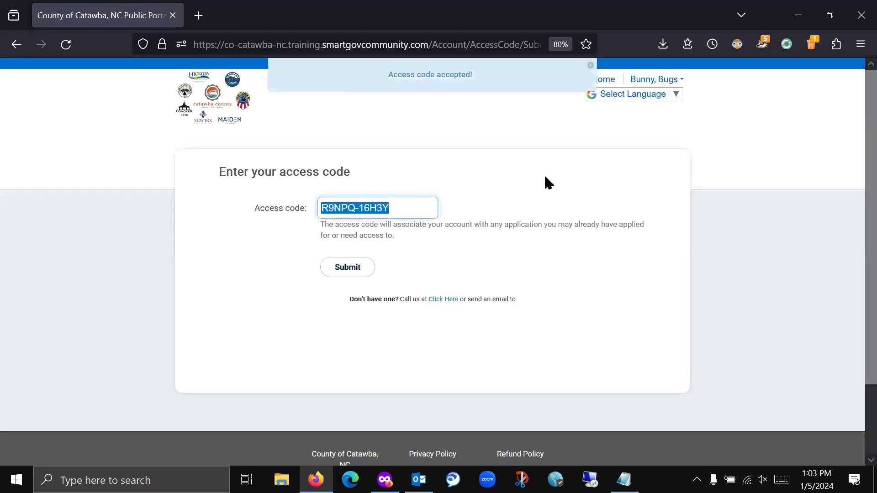
pyautogui.click(585, 66)
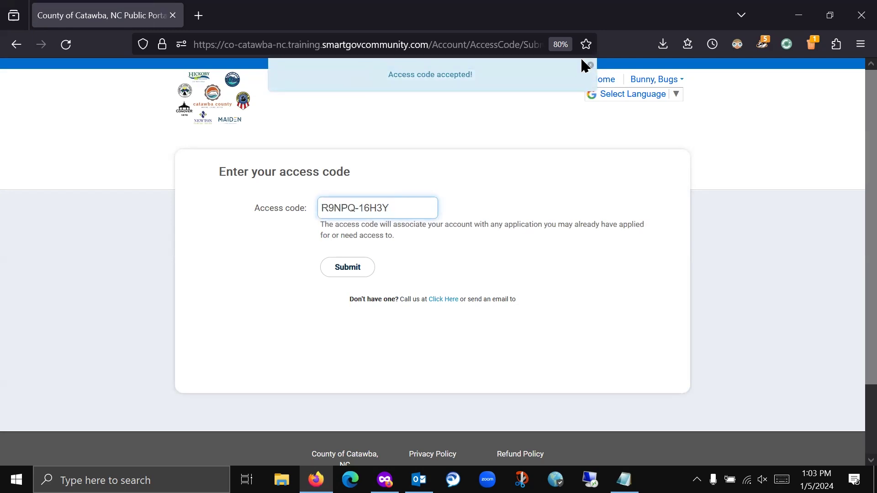
pyautogui.click(679, 82)
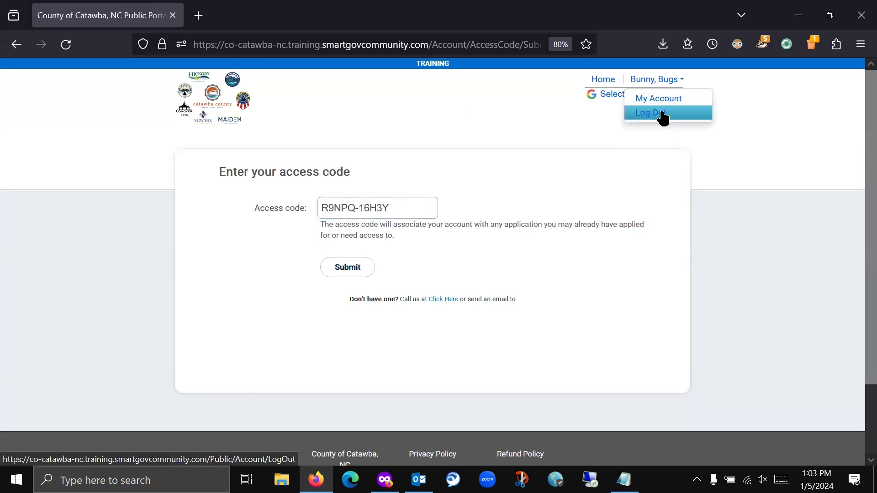
pyautogui.moveTo(401, 207); pyautogui.dragTo(280, 207)
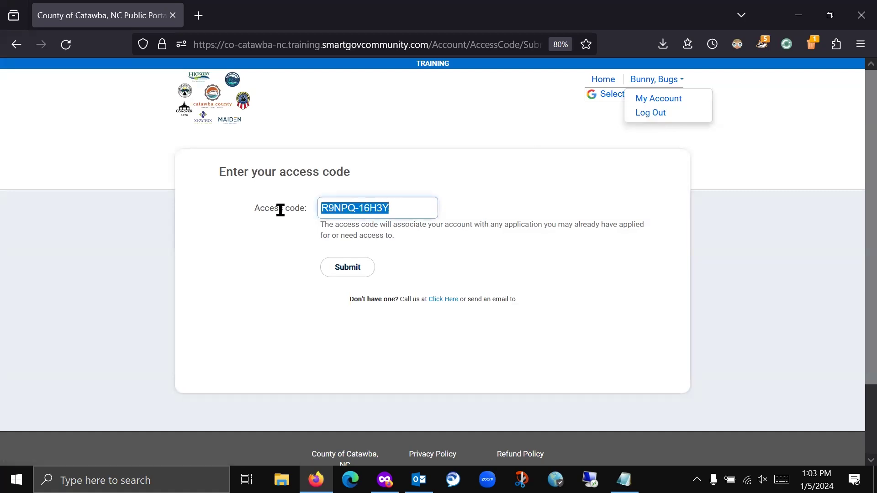
pyautogui.click(413, 212)
pyautogui.press('Down')
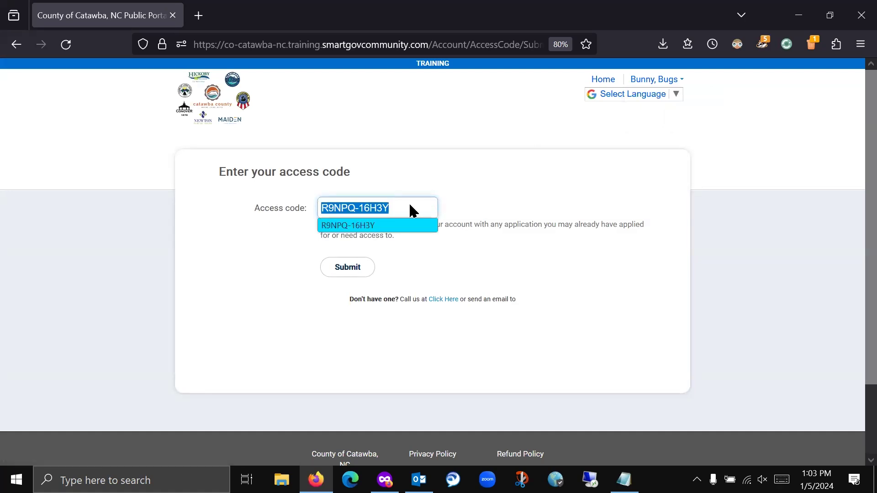
# - Go Home via the county logo, then open My Portal's Applications page
pyautogui.press('Return')
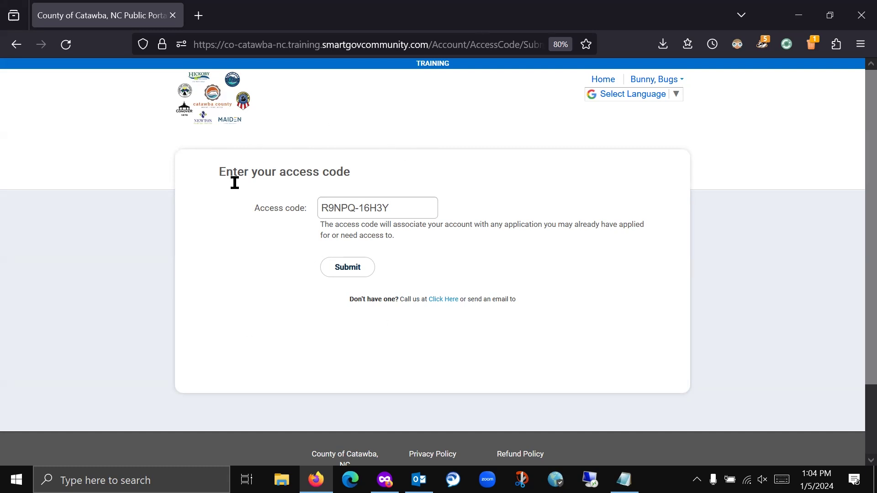
pyautogui.click(231, 111)
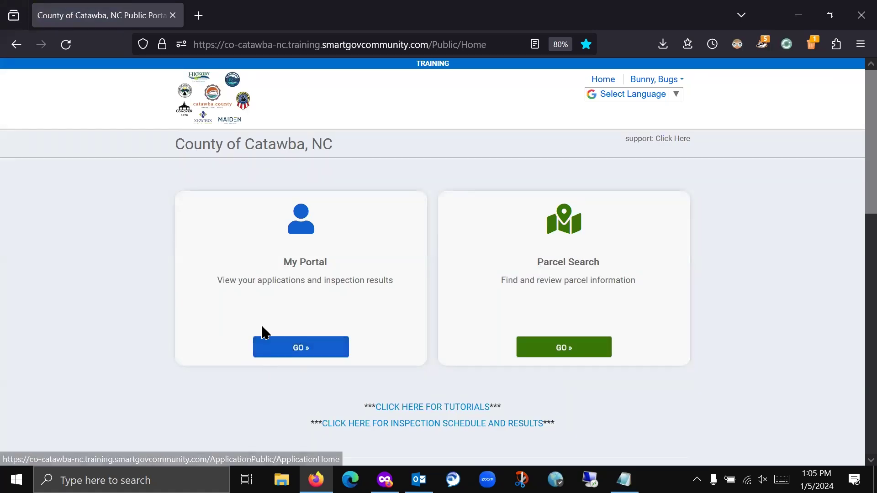
pyautogui.click(310, 351)
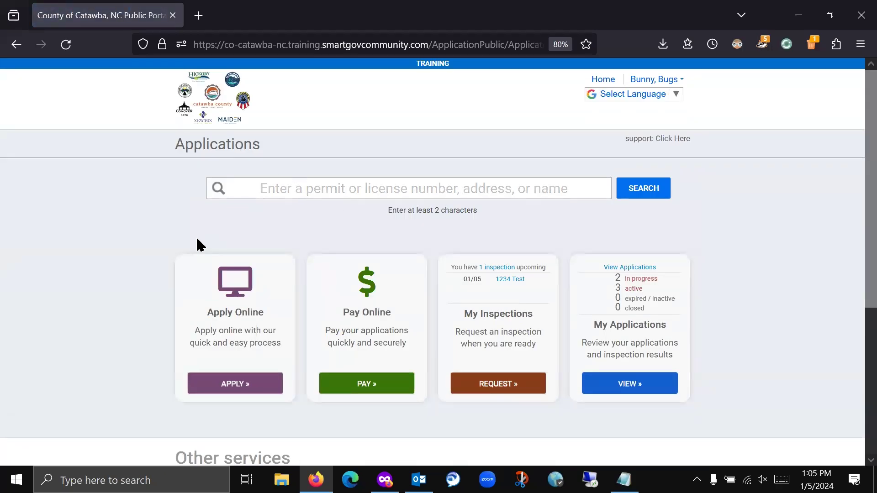
# - View My Applications and expand the 3 Active Residential New Single Family Permits
pyautogui.click(235, 386)
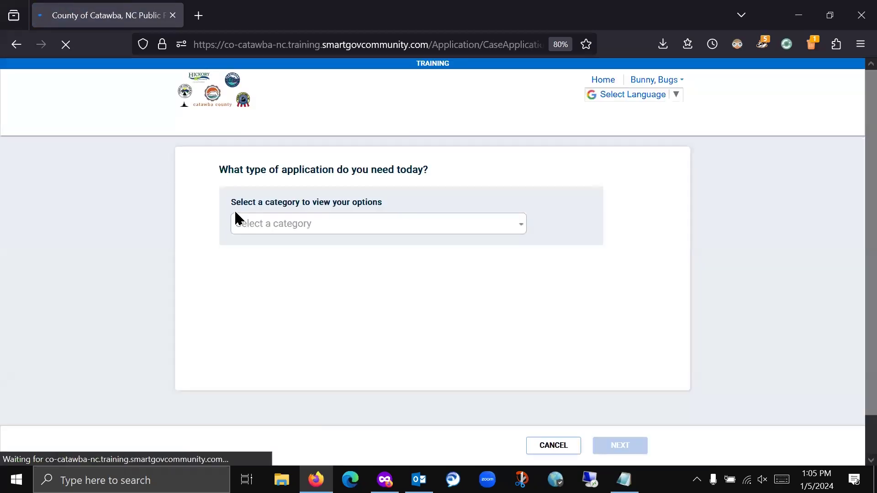
pyautogui.click(555, 447)
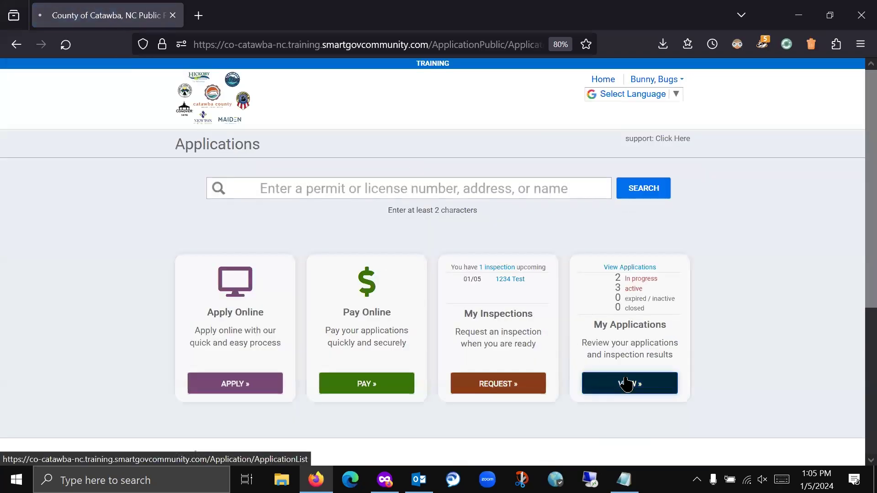
pyautogui.click(627, 384)
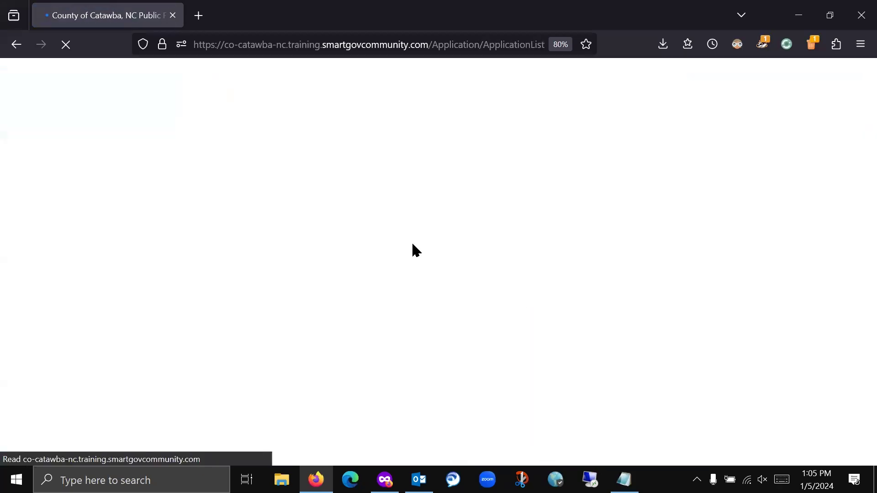
pyautogui.scroll(-3, 314, 242)
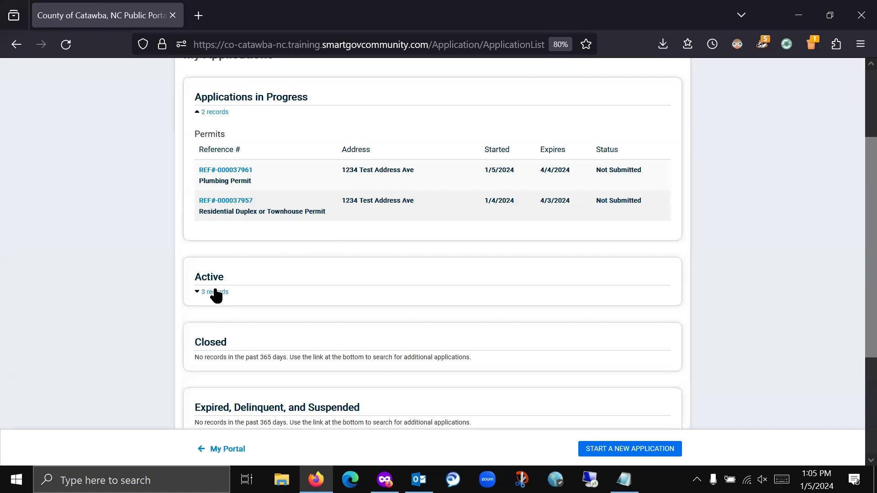
pyautogui.click(215, 292)
pyautogui.scroll(-5, 304, 270)
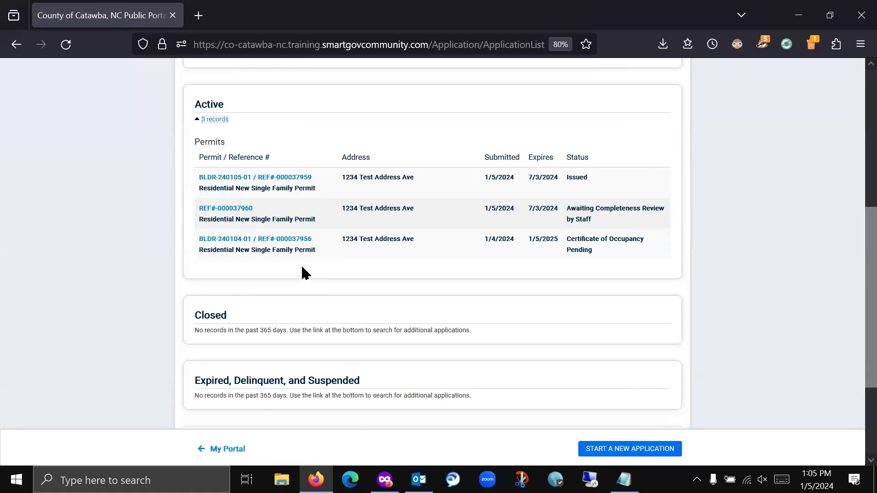
# - Open permit BLDR-240104-01 and review its details
pyautogui.click(208, 242)
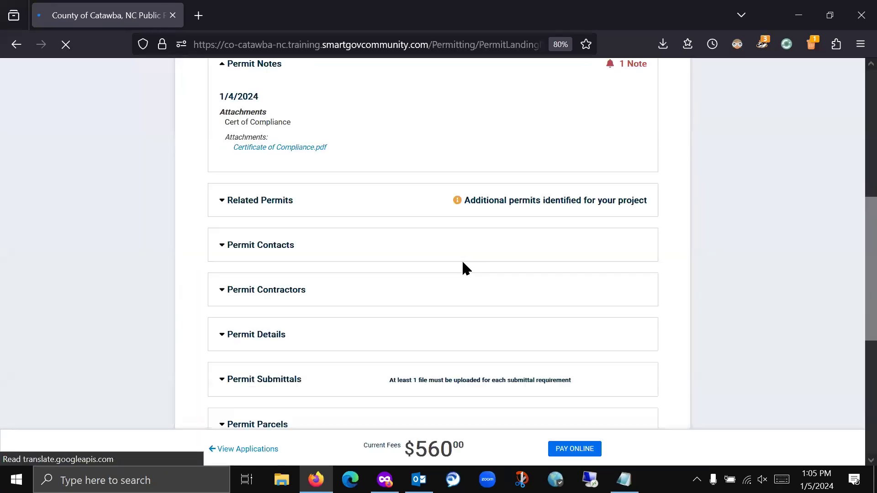
pyautogui.scroll(-3, 319, 343)
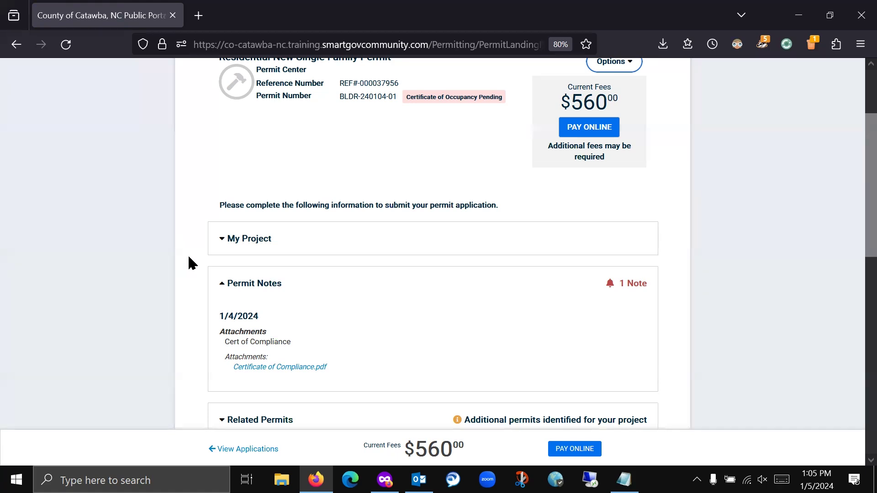
pyautogui.scroll(3, 189, 259)
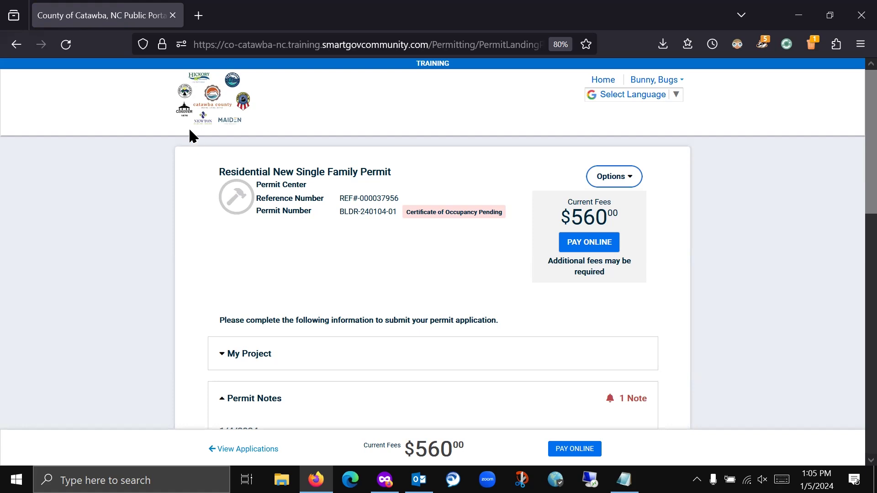
# - Switch to the other Firefox window and return to the county Public Home page
pyautogui.click(384, 480)
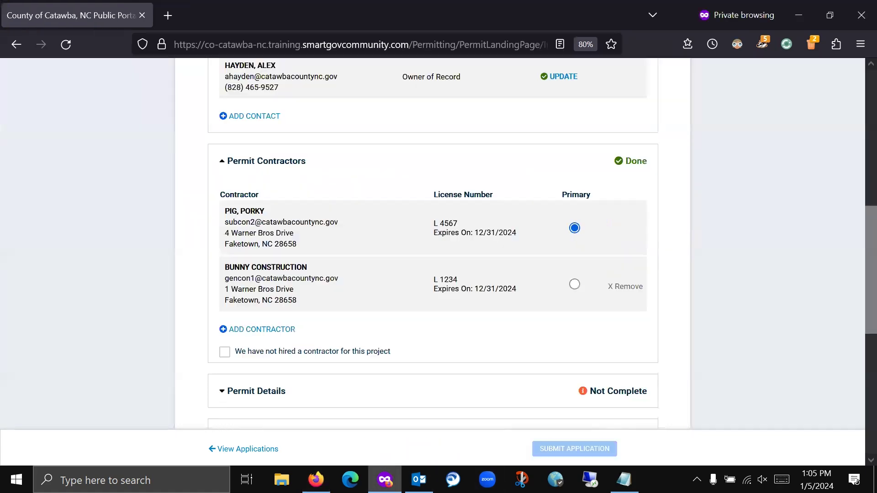
pyautogui.scroll(10, 190, 305)
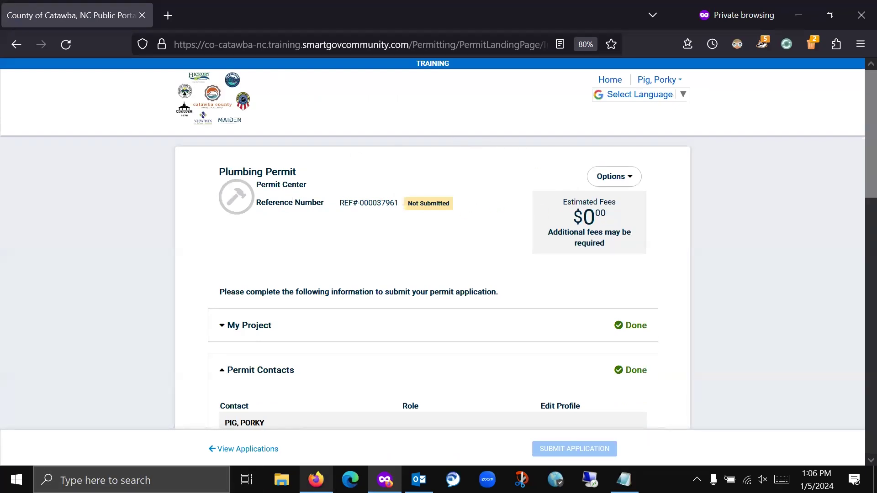
pyautogui.click(316, 479)
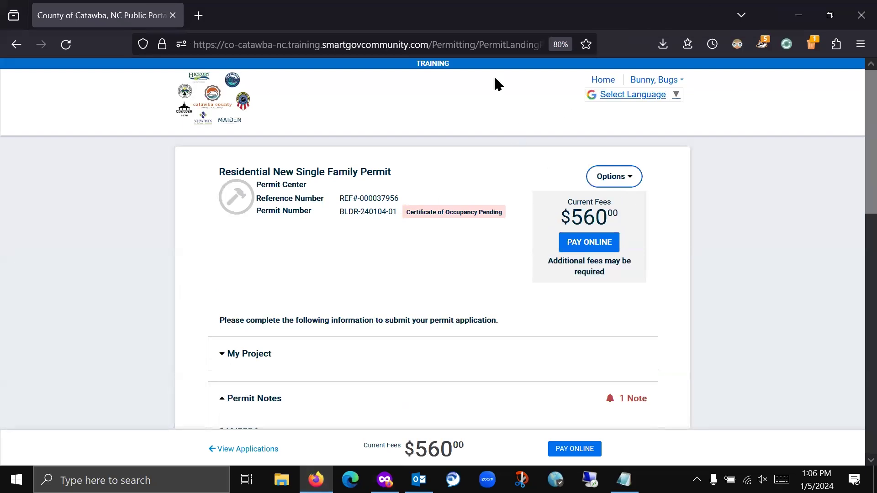
pyautogui.click(209, 102)
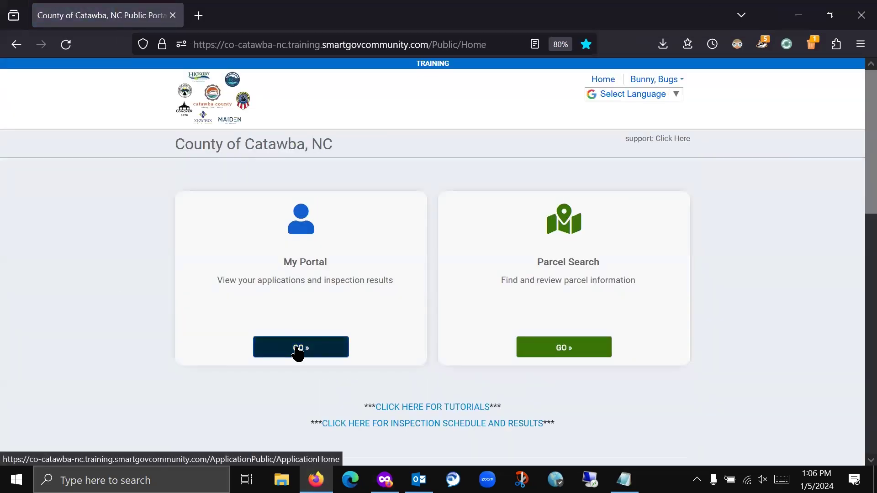
# - Start a Permit Center application for a Residential Duplex or Townhouse Permit
pyautogui.click(299, 353)
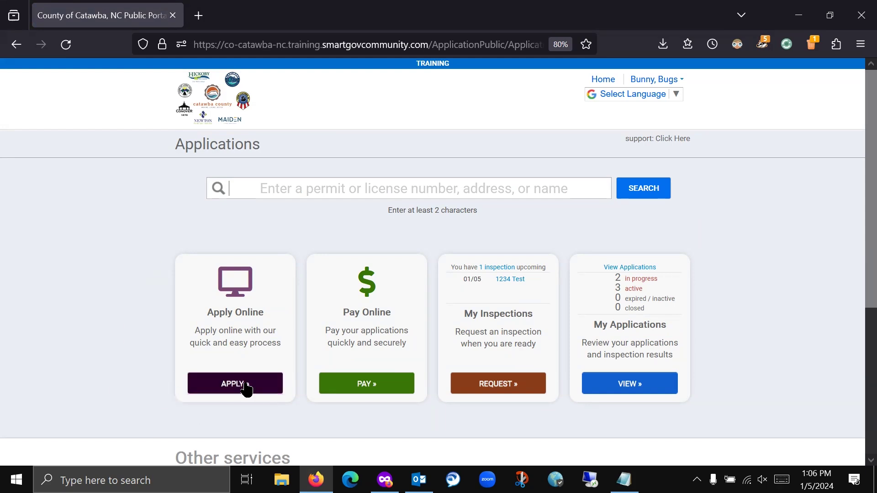
pyautogui.click(225, 389)
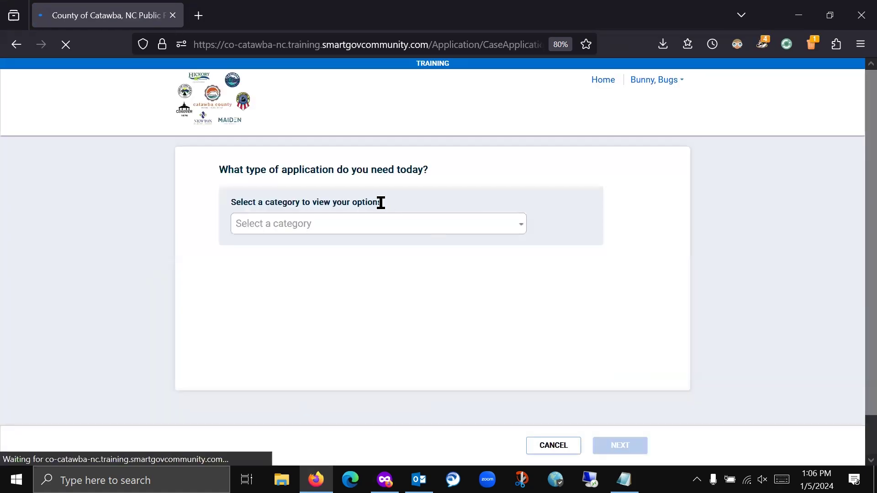
pyautogui.click(401, 230)
pyautogui.scroll(-1, 347, 310)
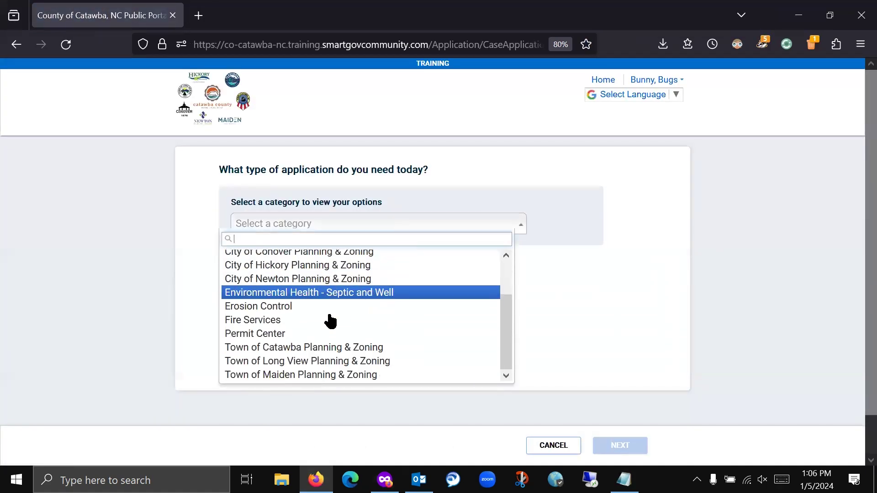
pyautogui.click(313, 336)
pyautogui.scroll(-4, 372, 284)
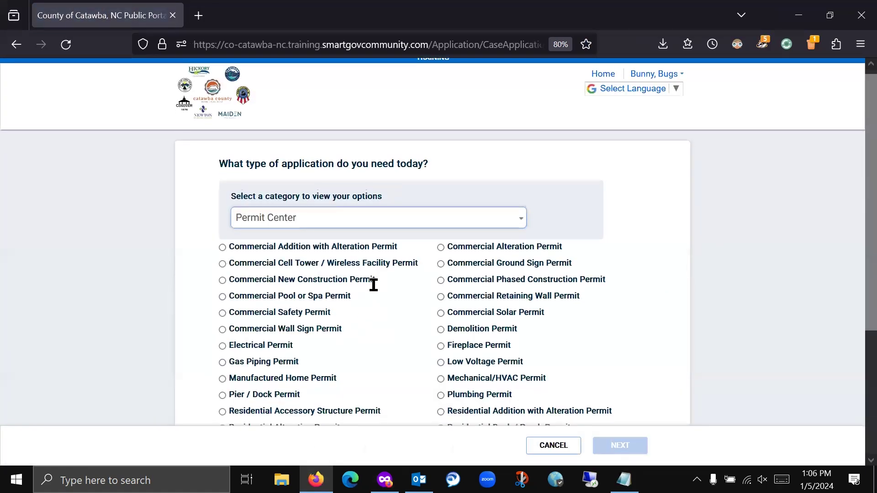
pyautogui.scroll(2, 365, 296)
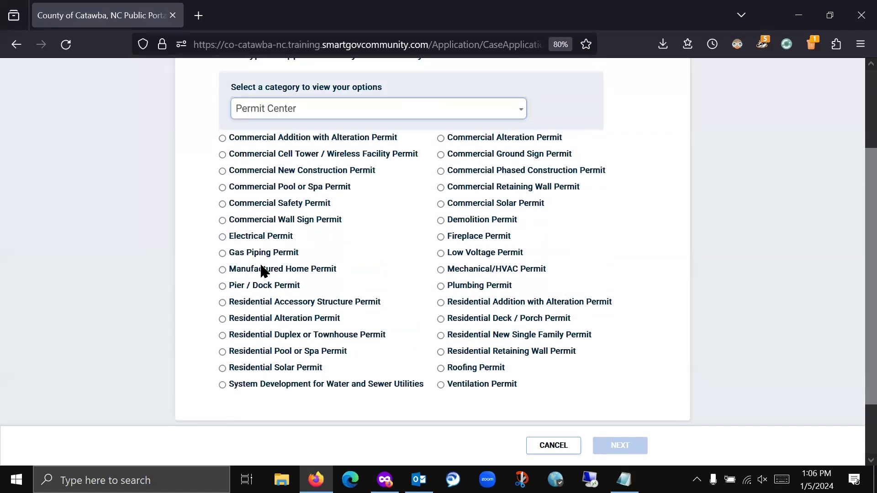
pyautogui.click(223, 337)
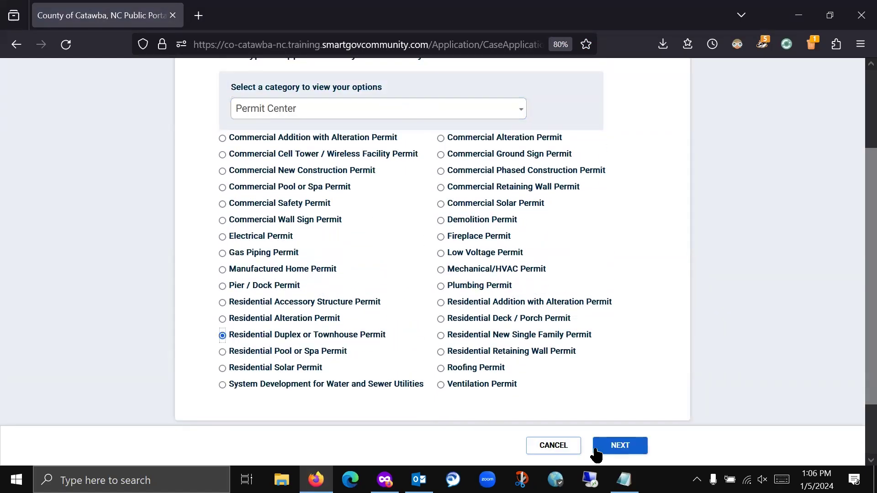
pyautogui.click(619, 445)
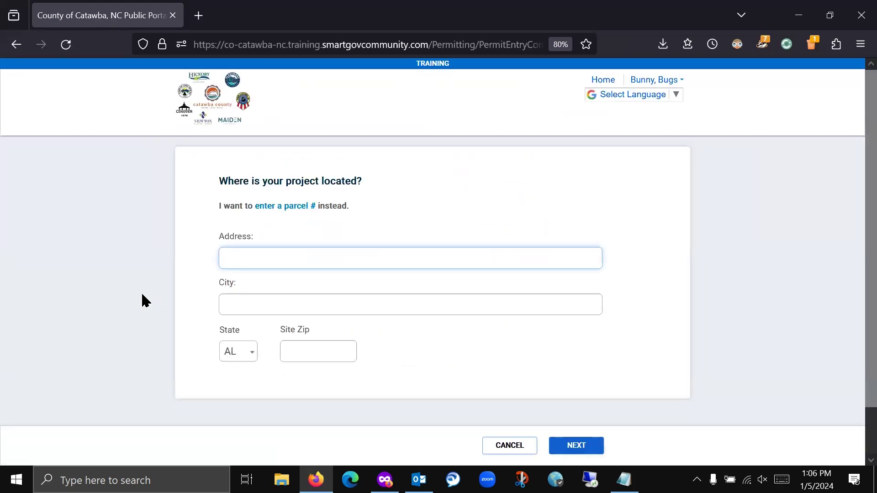
# - Set the location to the suggested '1234 test' address and parcel, then save and continue
pyautogui.write('1234')
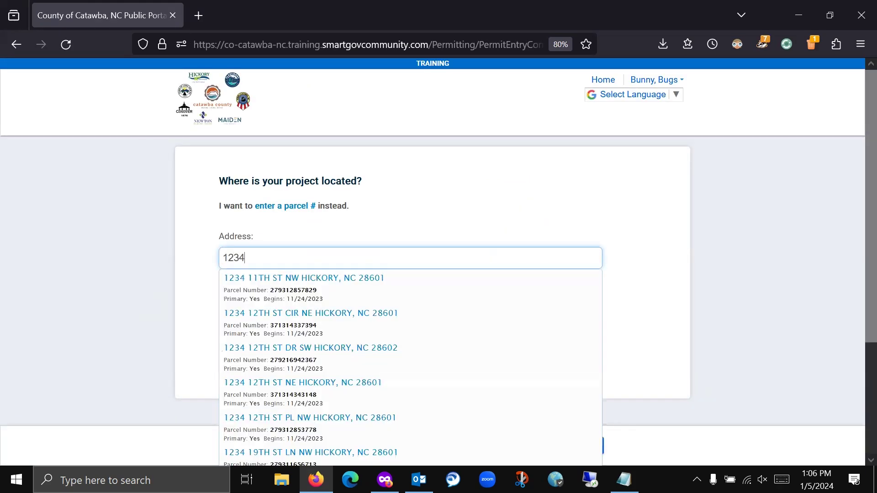
pyautogui.write(' test')
pyautogui.click(496, 280)
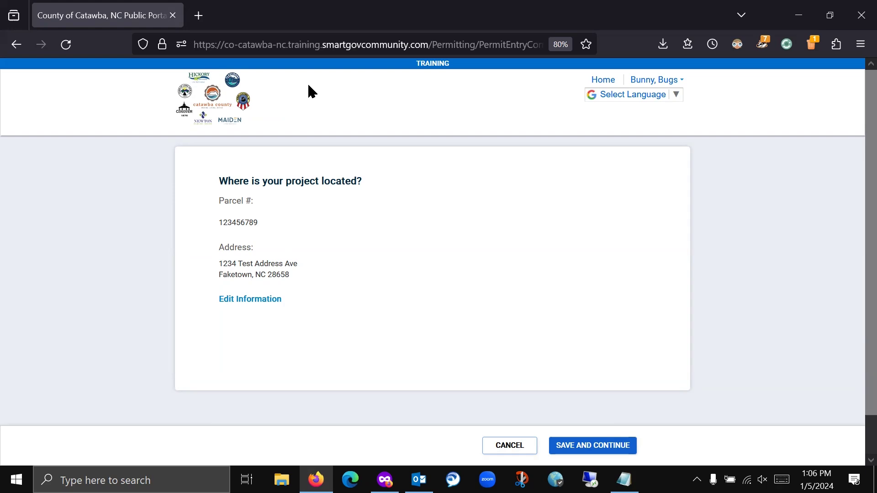
pyautogui.click(598, 444)
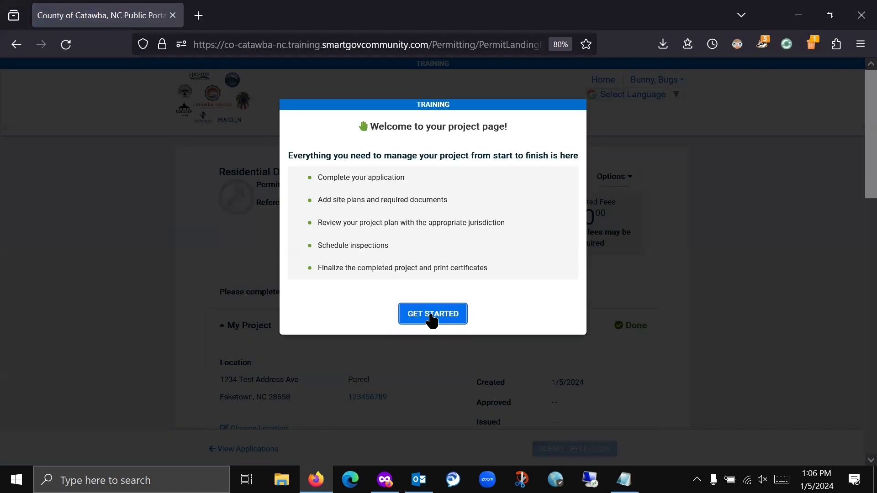
# - Enter '4 pack townhome template' as the permit purpose description and save it
pyautogui.click(429, 315)
pyautogui.scroll(-5, 457, 228)
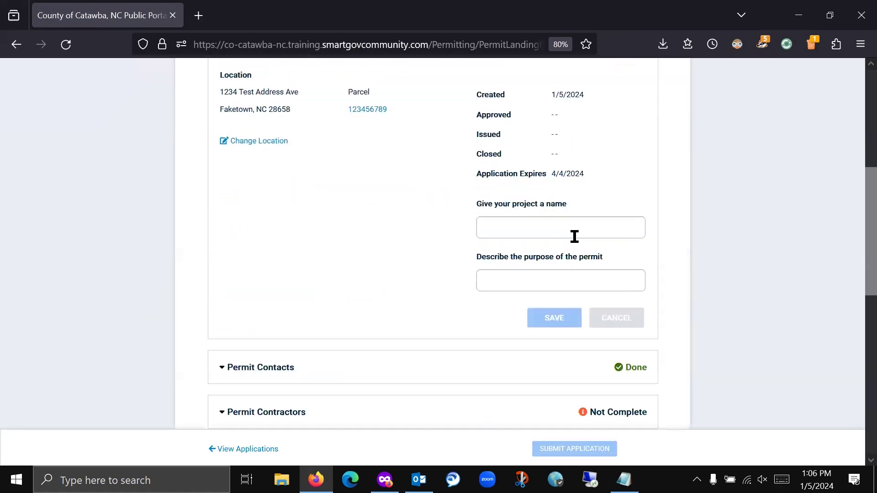
pyautogui.scroll(6, 593, 229)
pyautogui.scroll(-4, 721, 278)
pyautogui.click(573, 348)
pyautogui.click(540, 392)
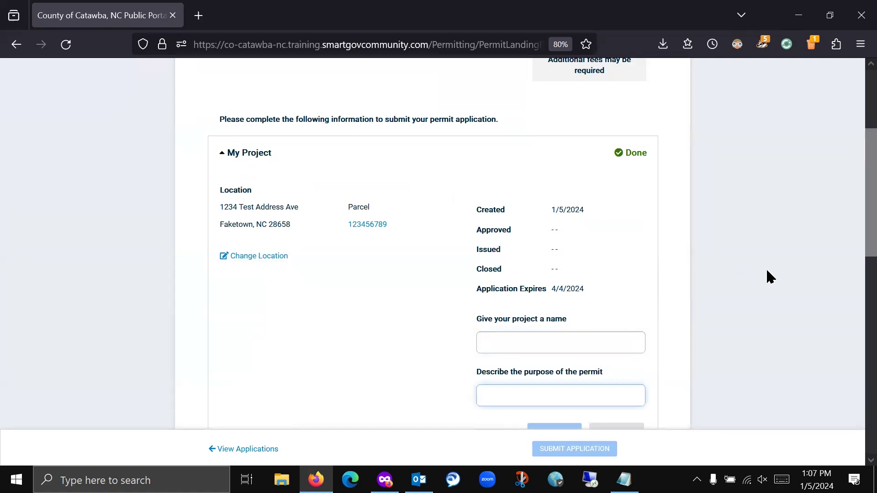
pyautogui.write('4')
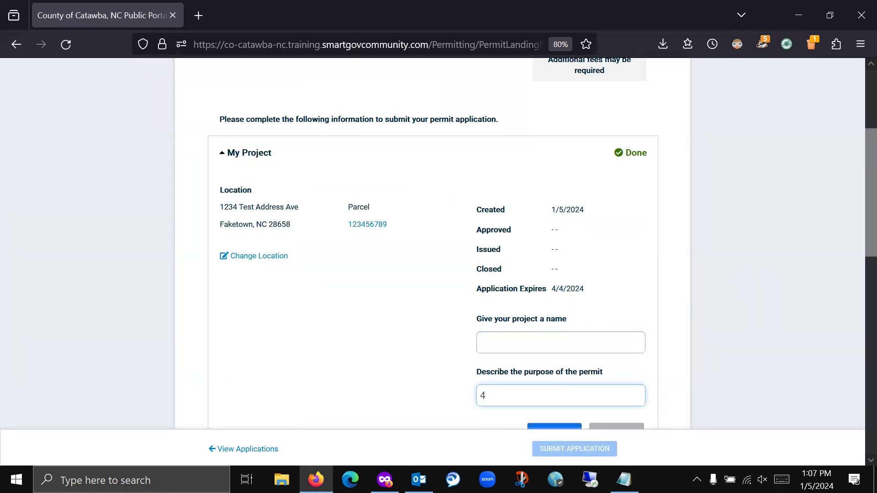
pyautogui.write(' pack townhome template')
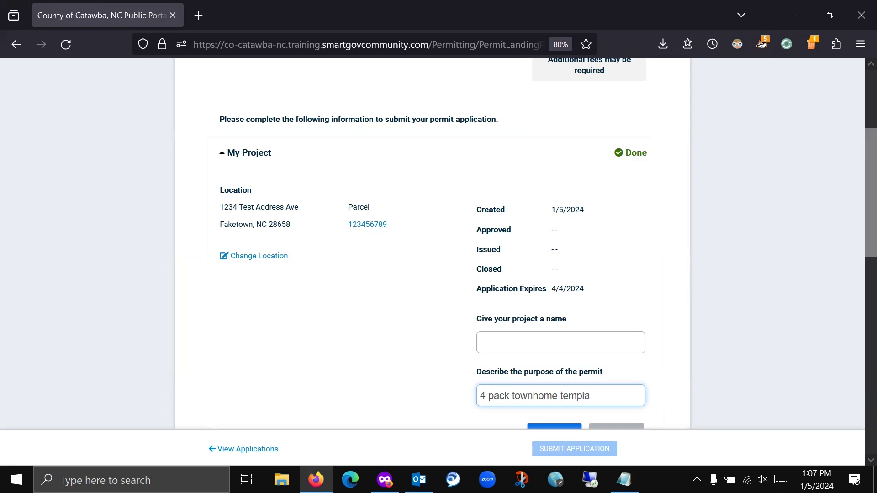
pyautogui.scroll(-3, 657, 205)
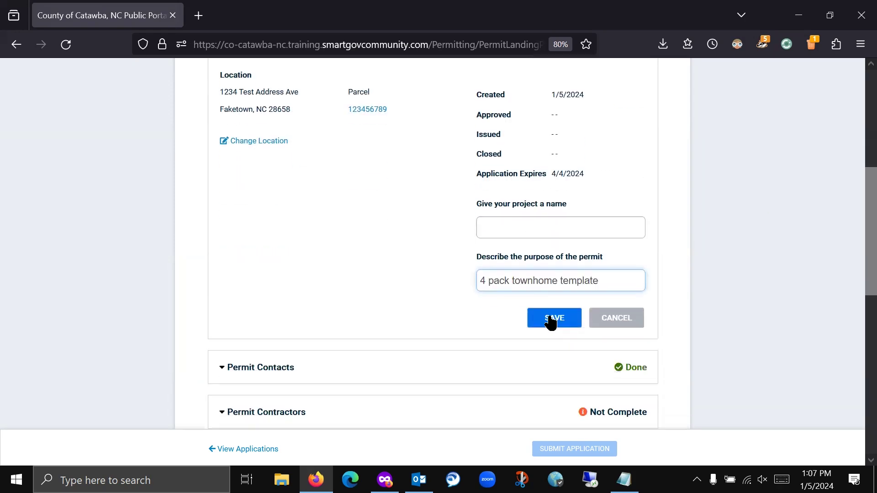
pyautogui.click(551, 320)
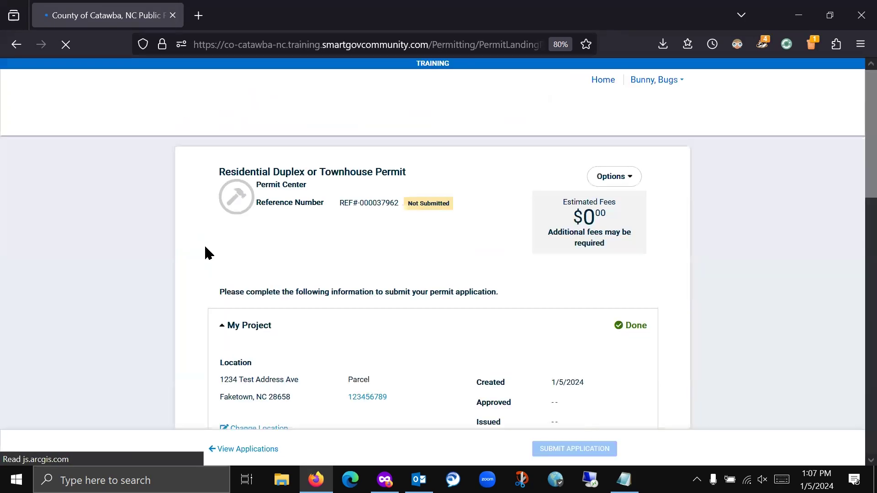
pyautogui.scroll(-2, 194, 246)
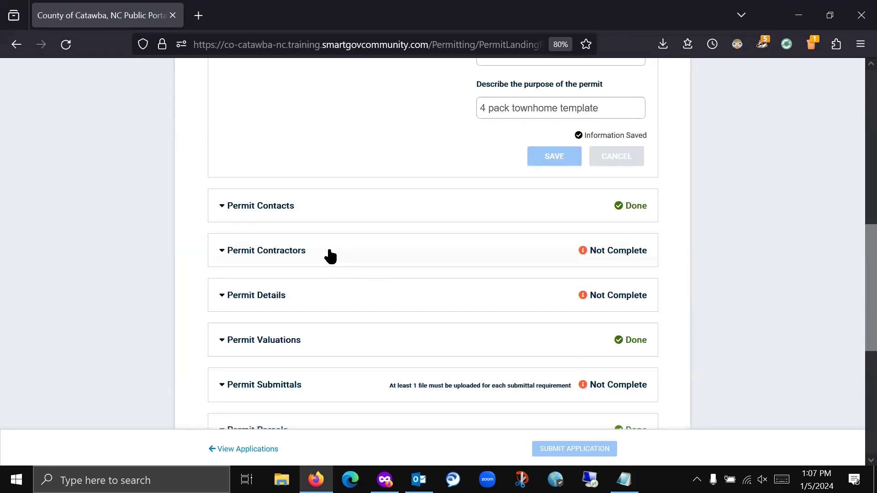
# - Search 'Bunny' and add Bunny Construction to the permit's contractors
pyautogui.click(299, 262)
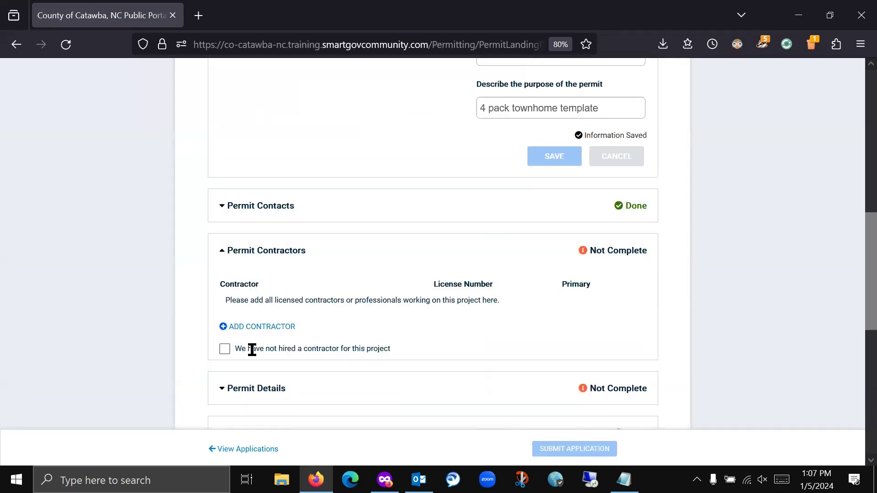
pyautogui.click(257, 327)
pyautogui.write('Bunny')
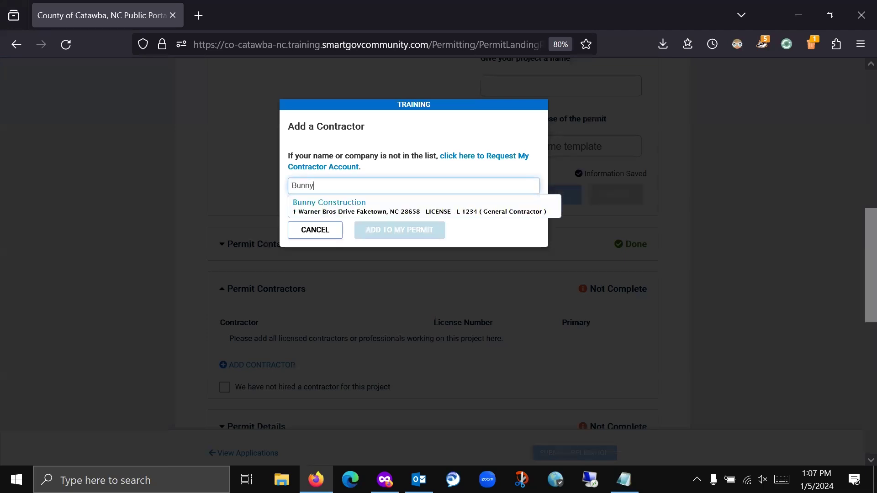
pyautogui.click(342, 206)
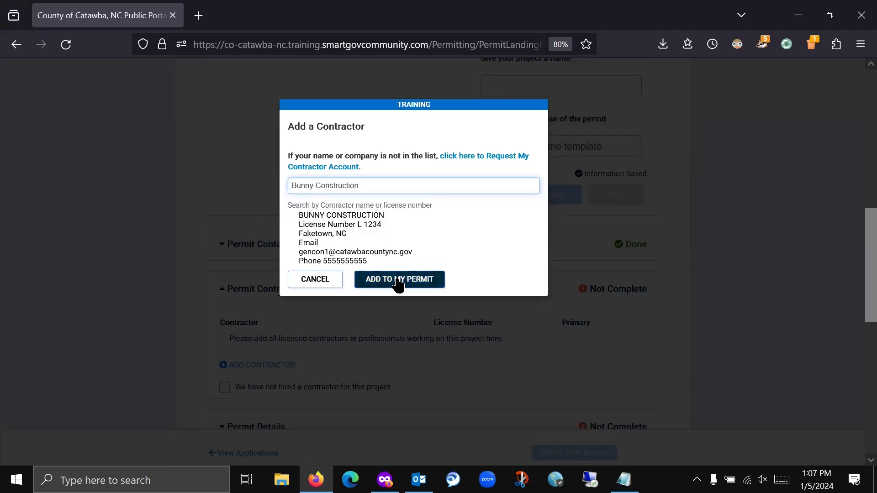
pyautogui.click(398, 280)
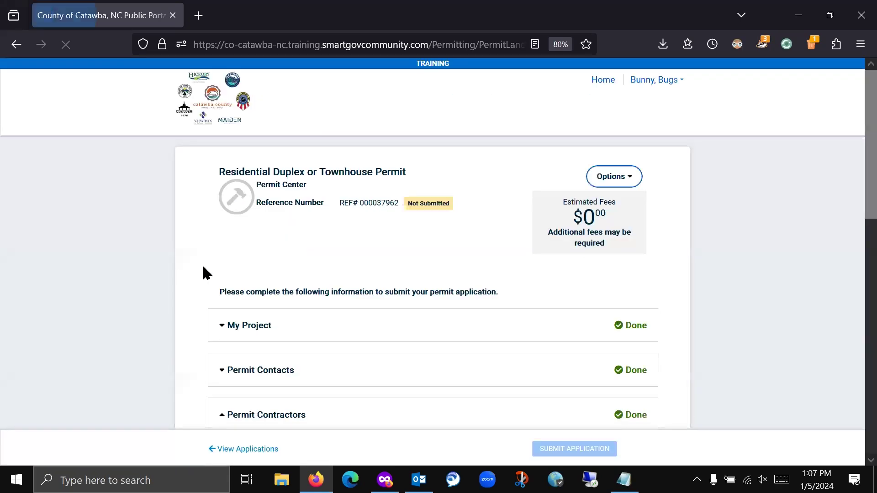
# - In Permit Details, mark the project as a townhouse with 4 units
pyautogui.scroll(-3, 329, 197)
pyautogui.click(330, 184)
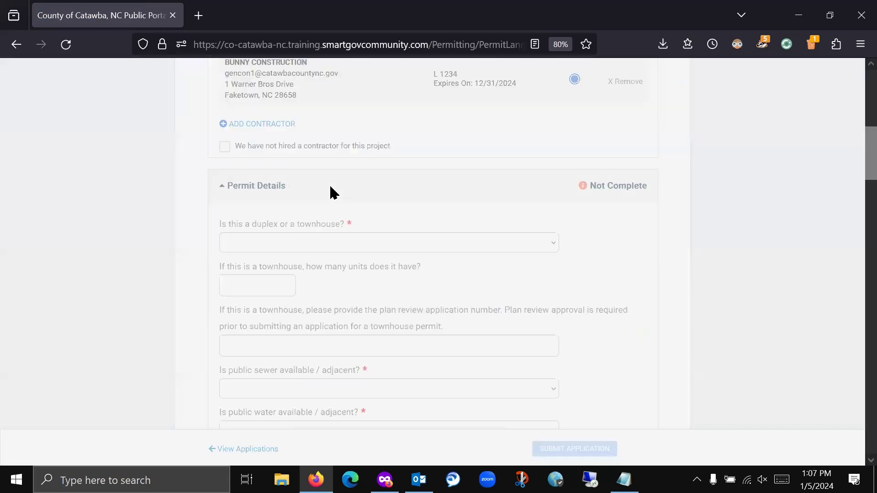
pyautogui.click(311, 243)
pyautogui.click(270, 291)
pyautogui.click(283, 288)
pyautogui.write('4')
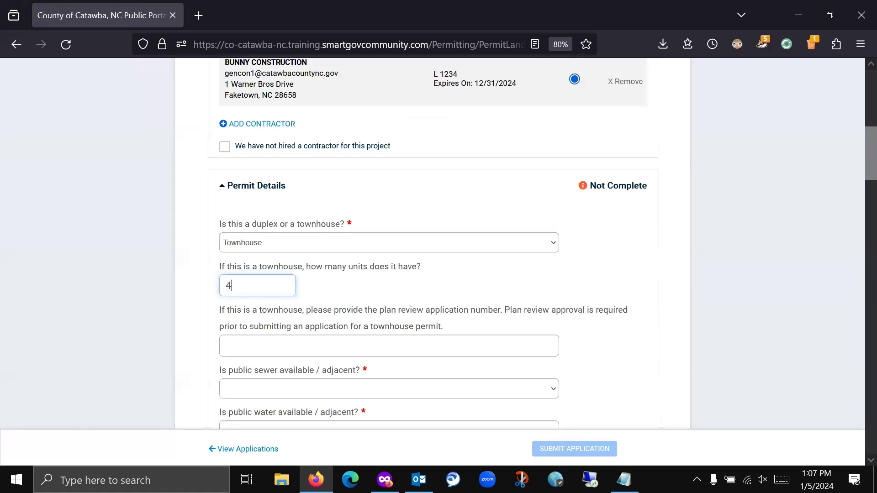
pyautogui.click(197, 285)
# - Enter the scope of work as '4 pack townhome, 1000 sq ft units'
pyautogui.scroll(-4, 192, 281)
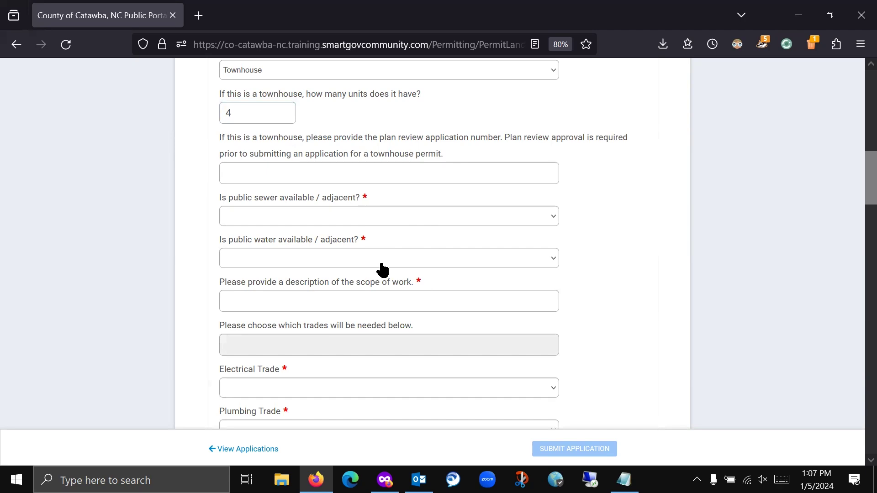
pyautogui.click(378, 303)
pyautogui.write('4')
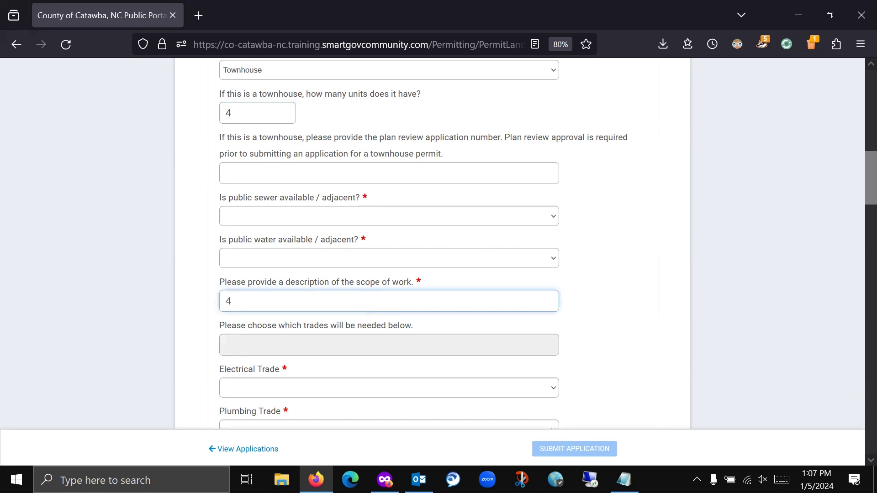
pyautogui.write(' pack townhome, 2')
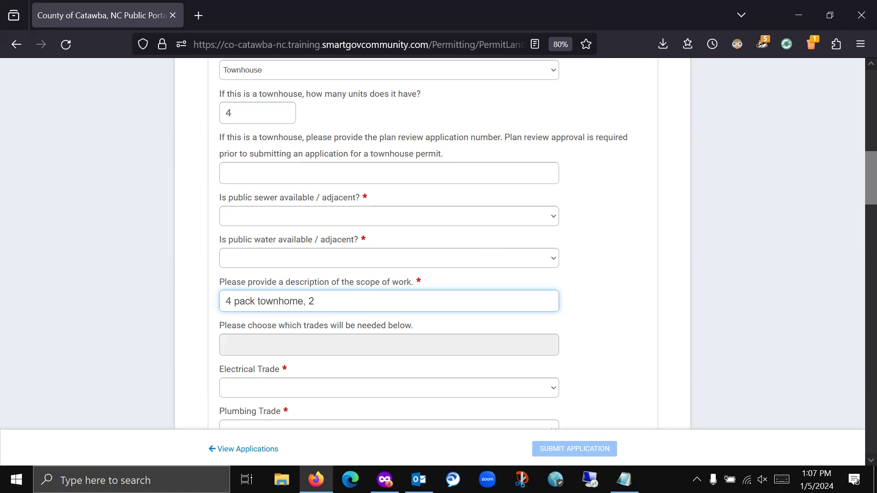
pyautogui.press('BackSpace')
pyautogui.write('1000 sq ft units')
# - Set the Electrical, Plumbing and Mechanical/HVAC trades to Yes
pyautogui.scroll(-4, 594, 301)
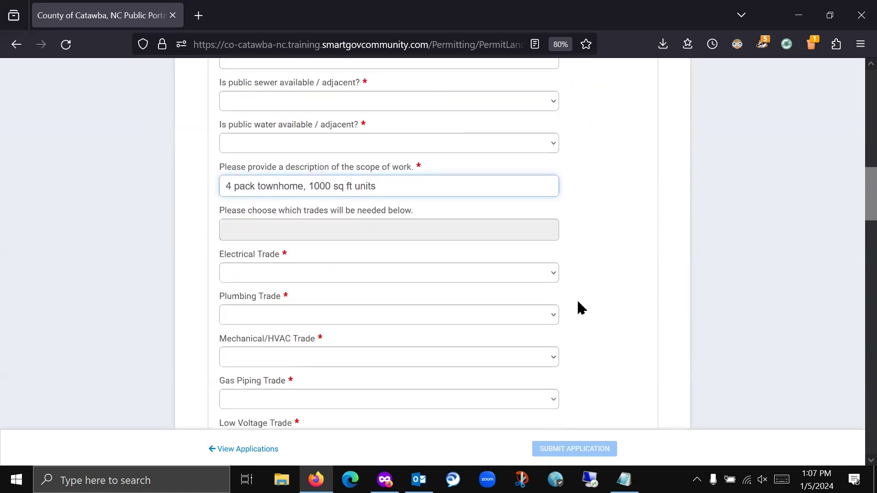
pyautogui.click(518, 218)
pyautogui.click(364, 263)
pyautogui.click(374, 263)
pyautogui.click(347, 306)
pyautogui.click(344, 300)
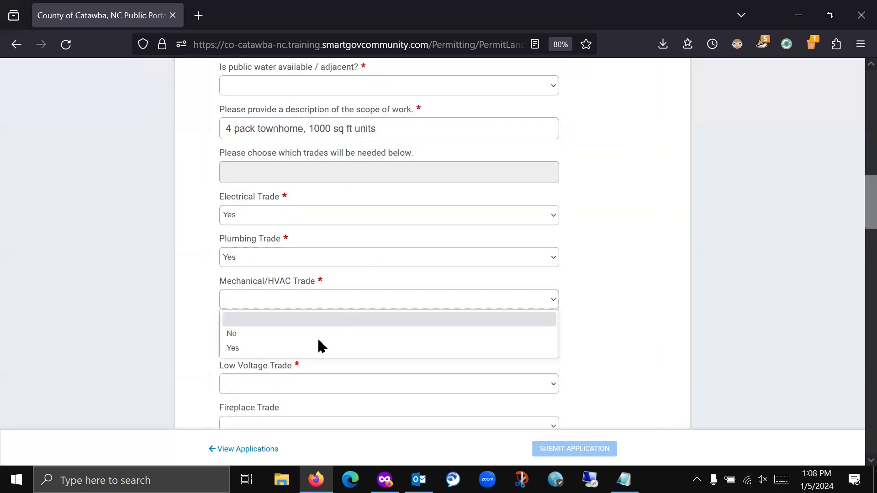
pyautogui.click(312, 350)
# - Save the townhouse permit details
pyautogui.scroll(-9, 659, 288)
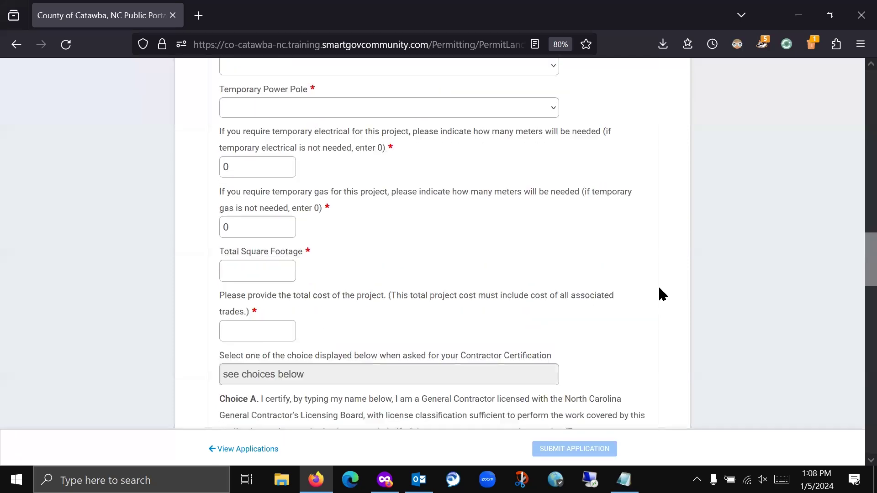
pyautogui.scroll(-15, 622, 146)
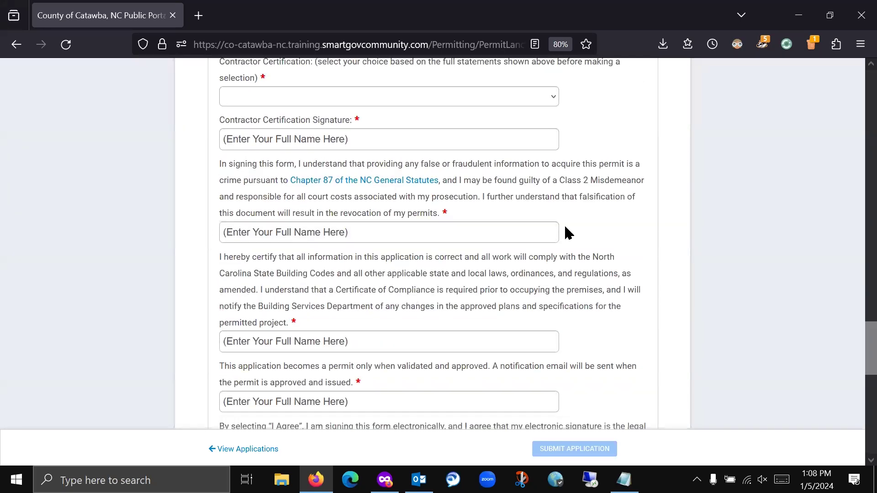
pyautogui.scroll(-3, 452, 256)
pyautogui.click(242, 266)
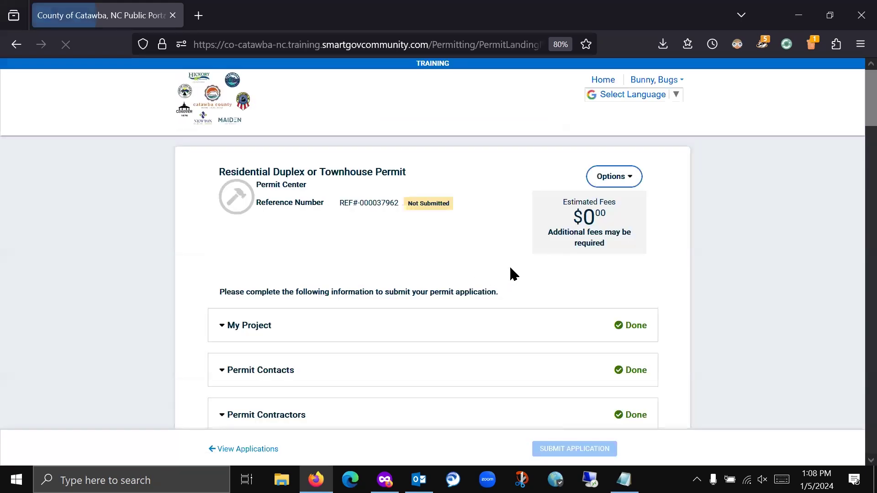
# - Choose Copy Application from the permit's Options menu, cancelling the accidental Delete Application prompt
pyautogui.scroll(3, 669, 264)
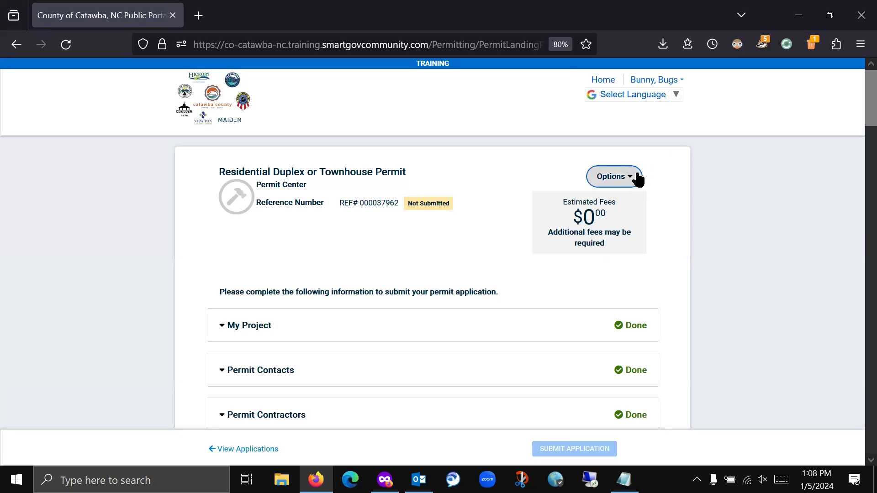
pyautogui.click(622, 175)
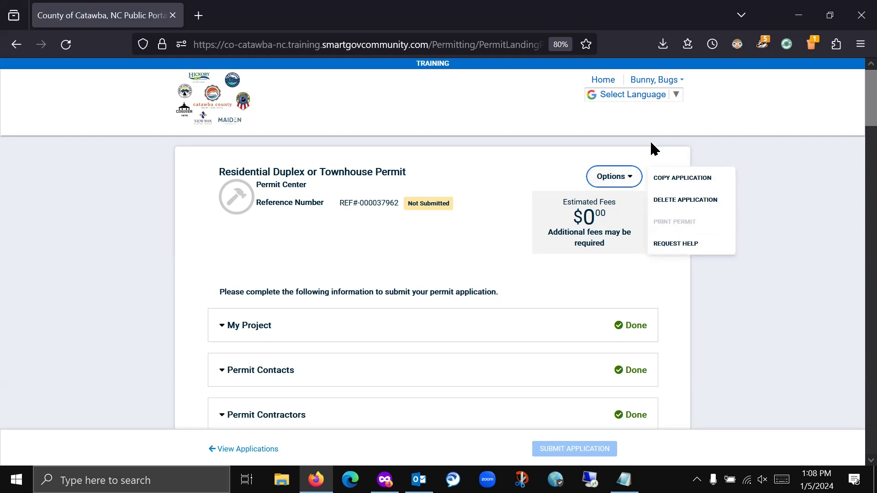
pyautogui.click(728, 197)
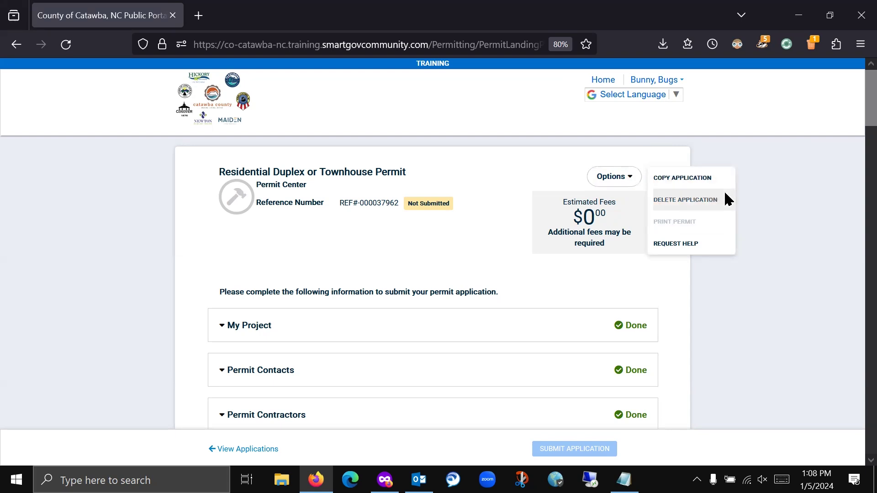
pyautogui.click(470, 188)
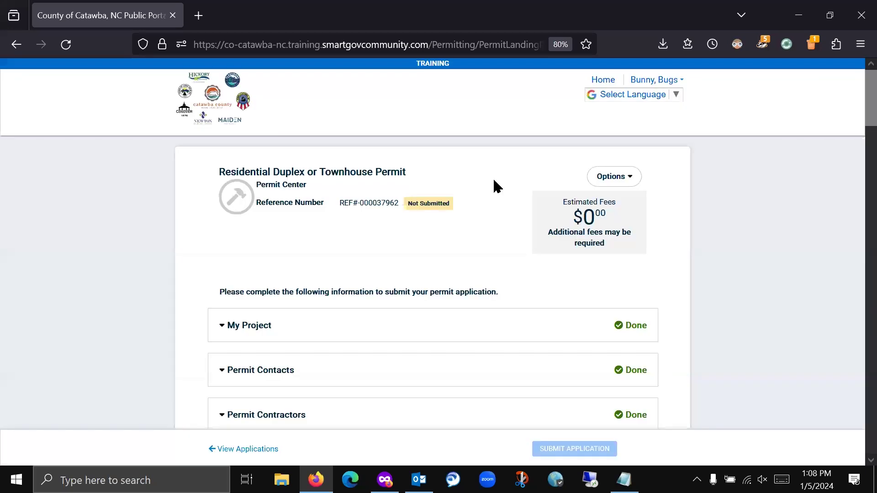
pyautogui.click(627, 179)
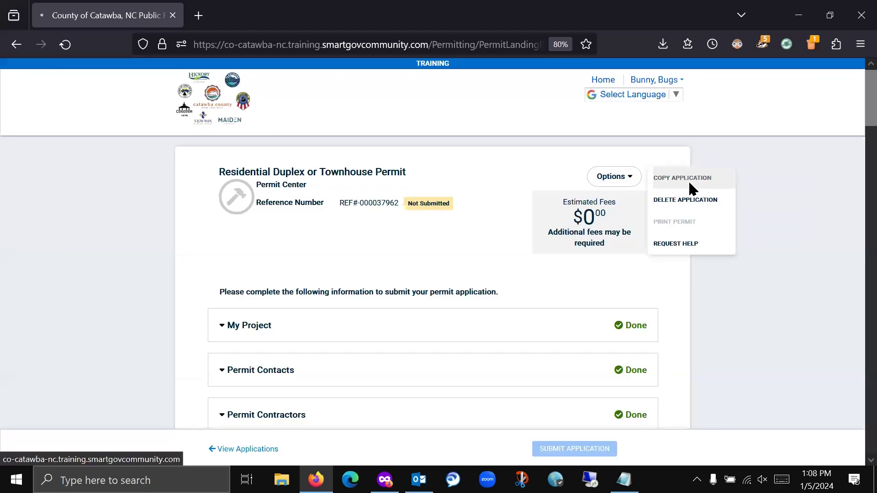
pyautogui.click(688, 180)
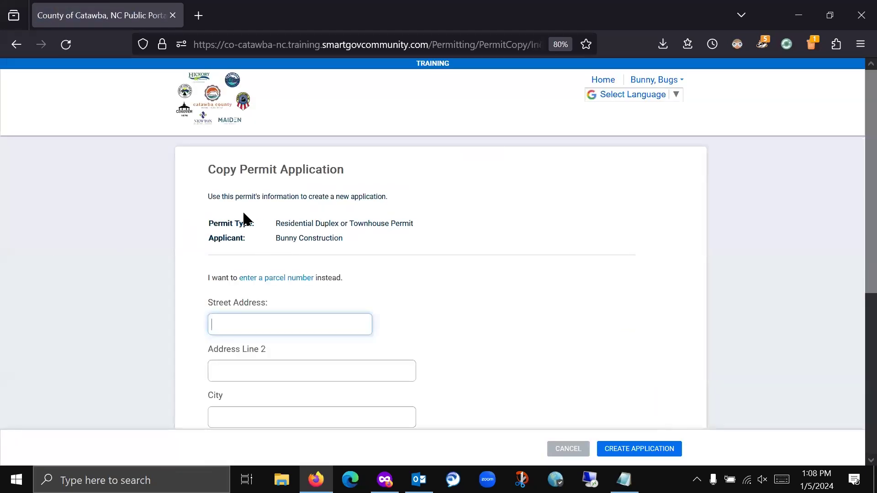
pyautogui.scroll(-3, 179, 204)
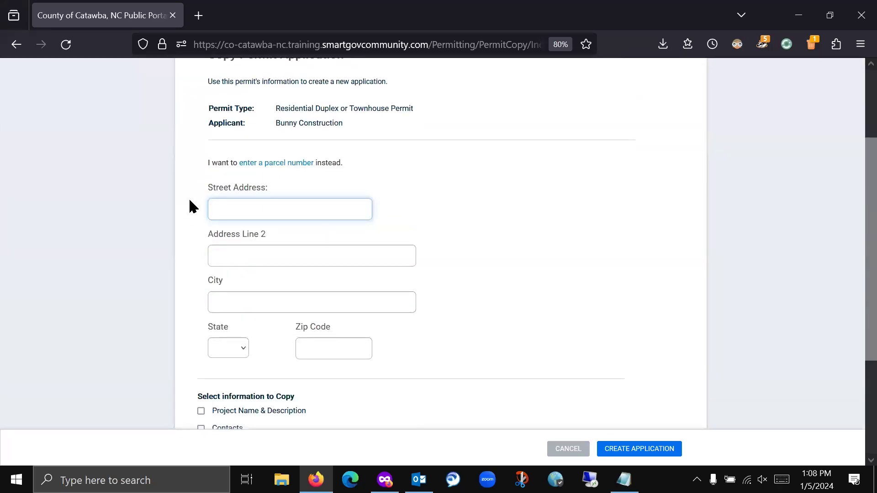
pyautogui.write('25')
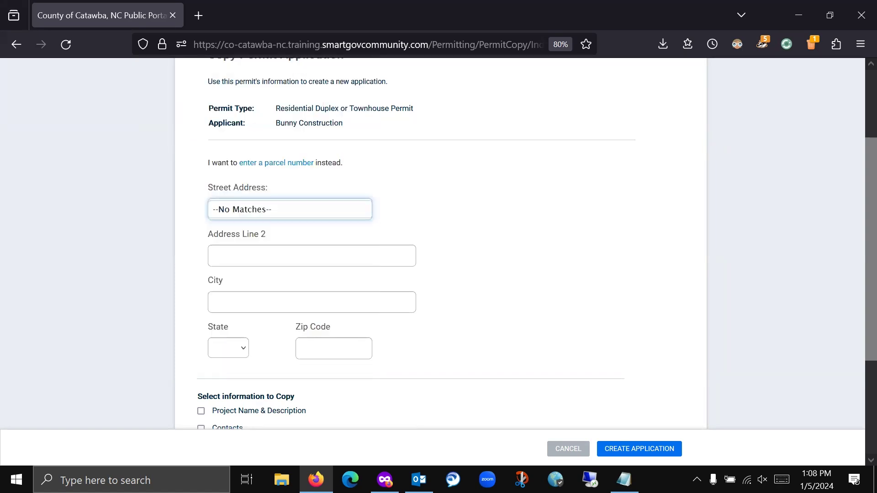
pyautogui.click(287, 201)
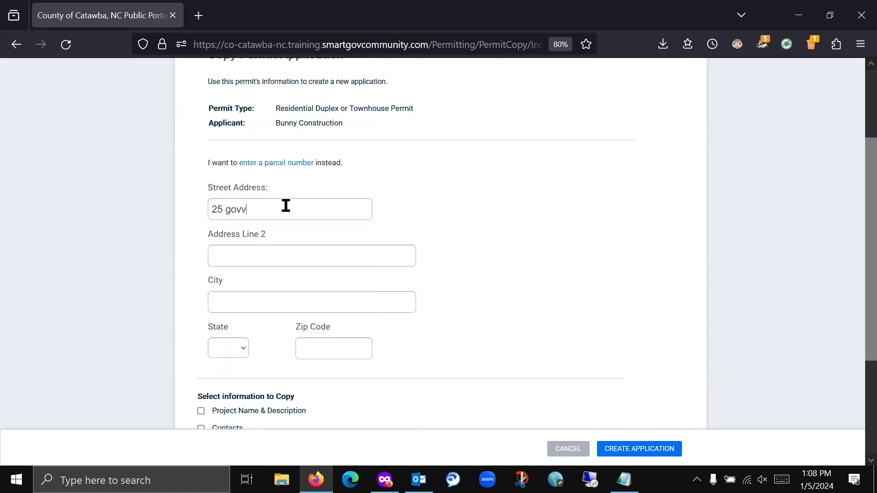
pyautogui.press('BackSpace')
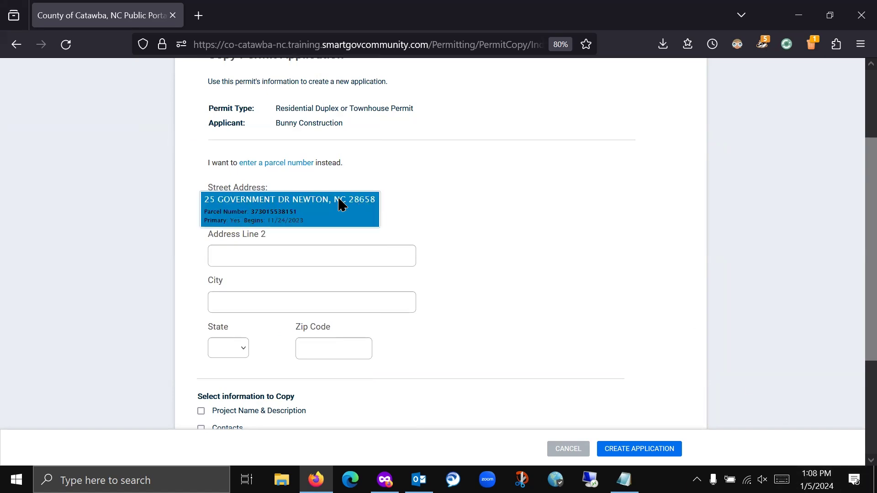
pyautogui.click(342, 202)
# - Copy the contractors and details over and create the new application
pyautogui.scroll(-3, 503, 190)
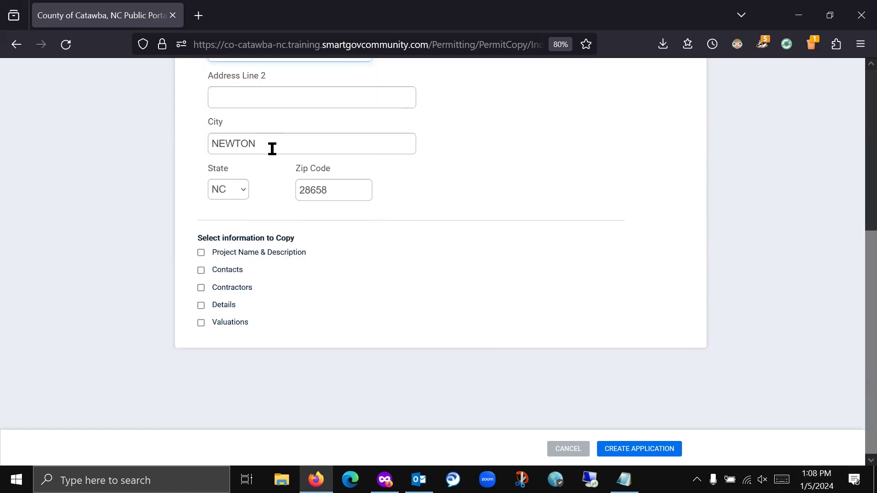
pyautogui.click(202, 288)
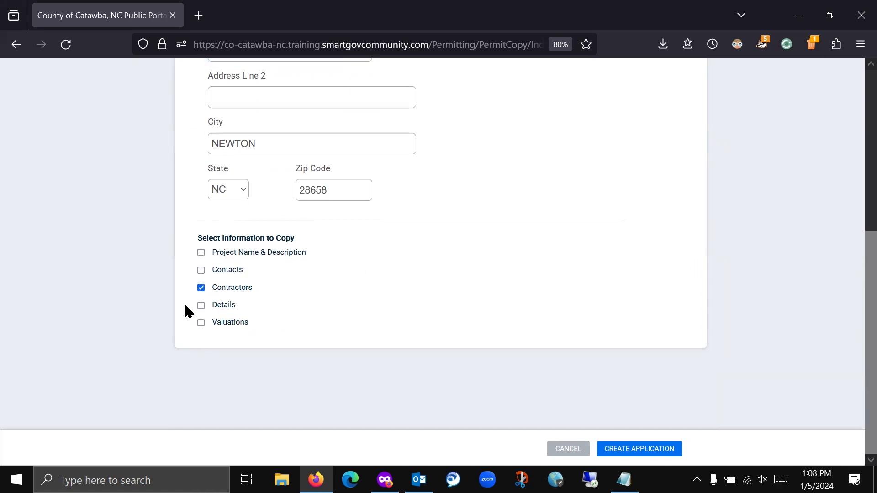
pyautogui.click(202, 305)
pyautogui.click(646, 457)
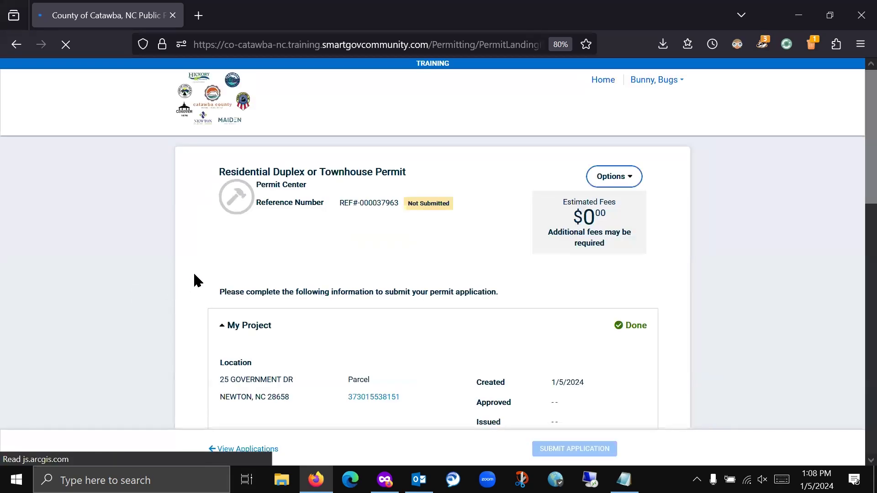
pyautogui.scroll(-3, 191, 272)
pyautogui.scroll(-1, 192, 276)
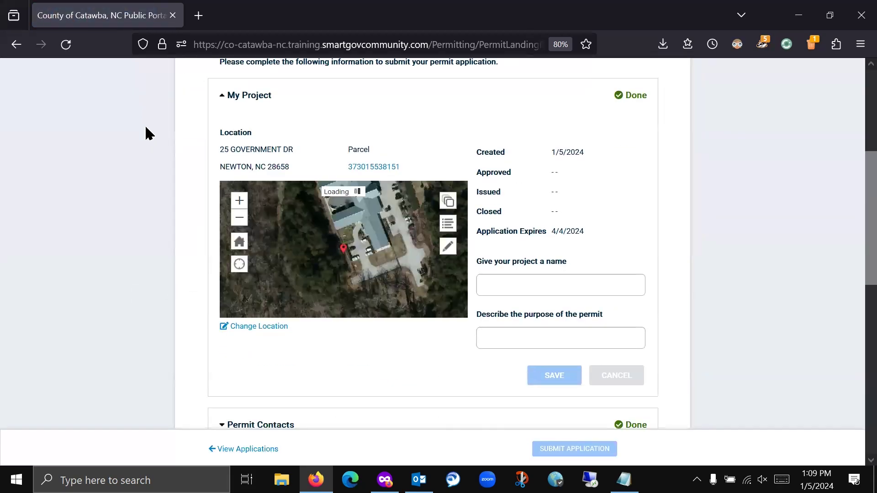
pyautogui.scroll(-6, 189, 160)
pyautogui.click(274, 171)
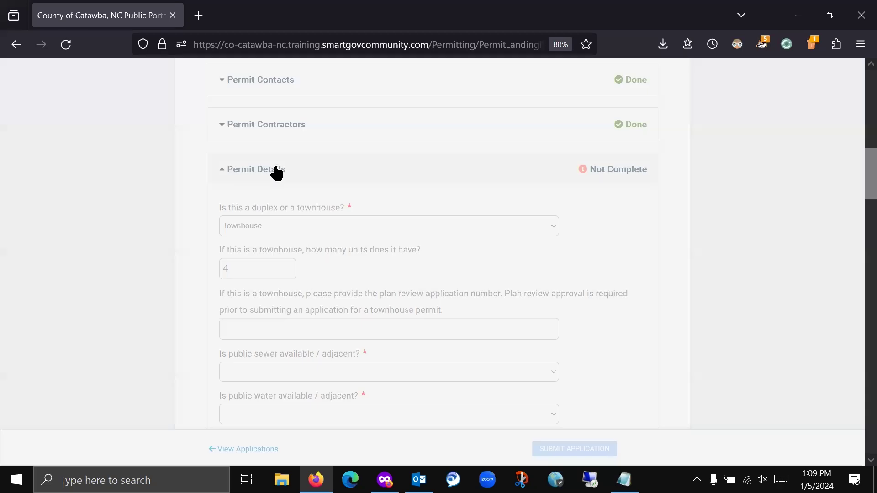
pyautogui.click(286, 133)
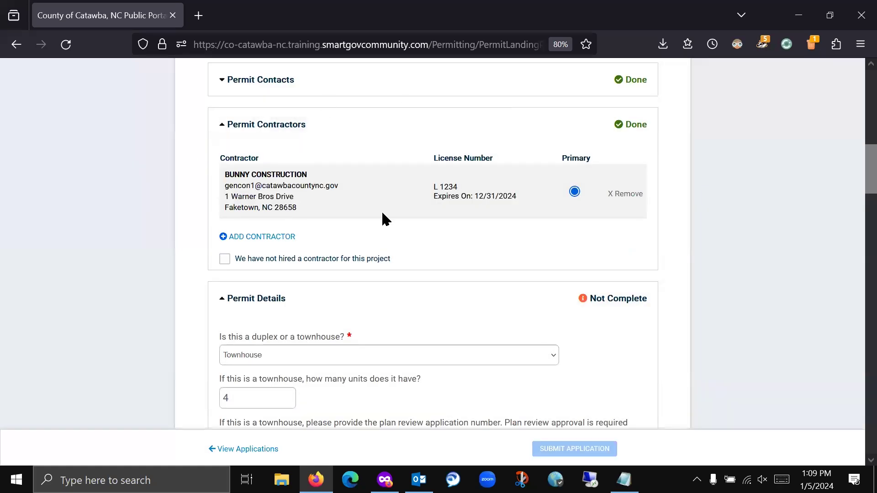
pyautogui.scroll(-9, 463, 242)
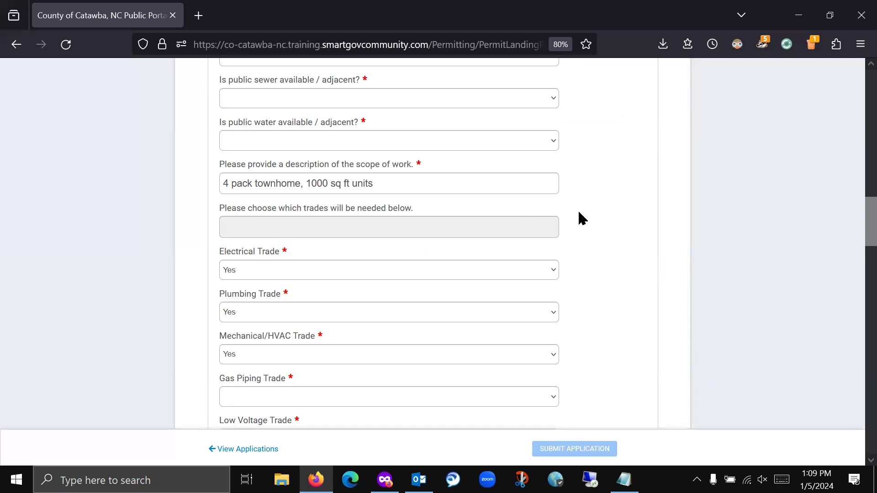
pyautogui.scroll(-5, 580, 213)
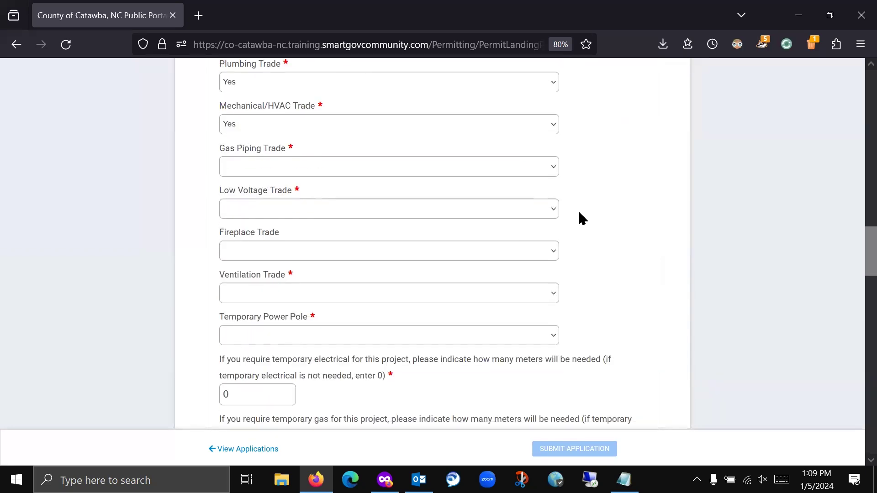
pyautogui.scroll(-8, 579, 213)
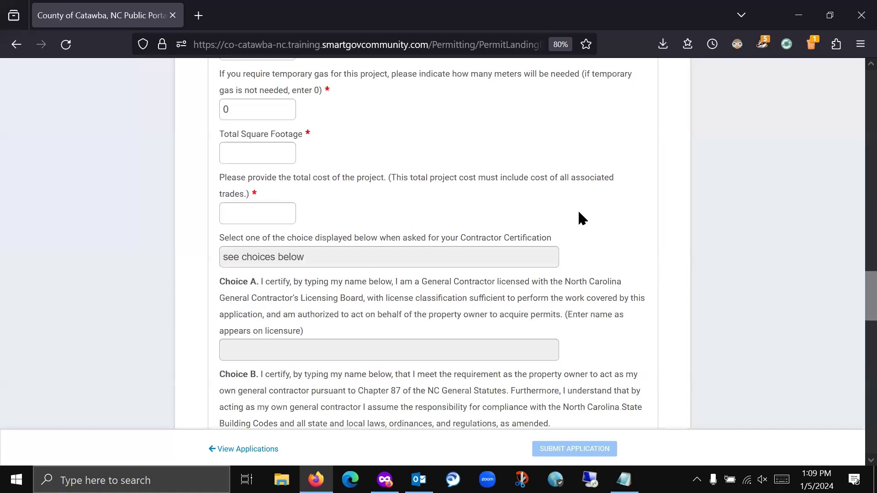
pyautogui.scroll(20, 579, 213)
pyautogui.scroll(15, 578, 209)
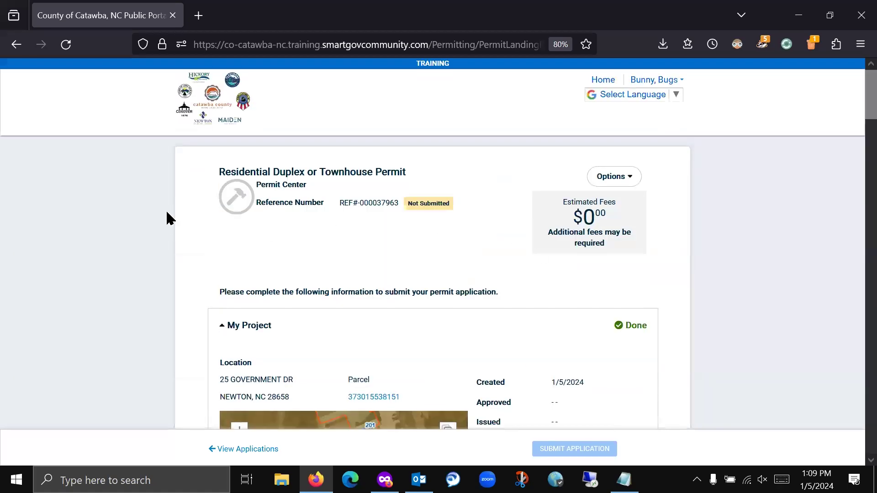